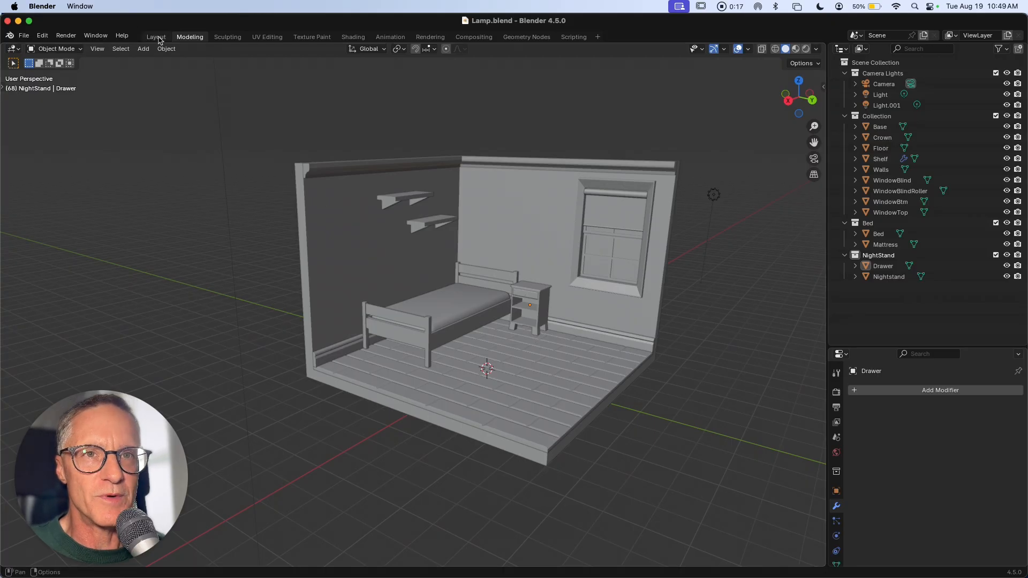
Add a cube mesh and raise it along the Z axis to about 22 inches, clear of the floor.
{"action": "left_click", "coordinate": [144, 49]}
{"action": "mouse_move", "coordinate": [161, 61]}
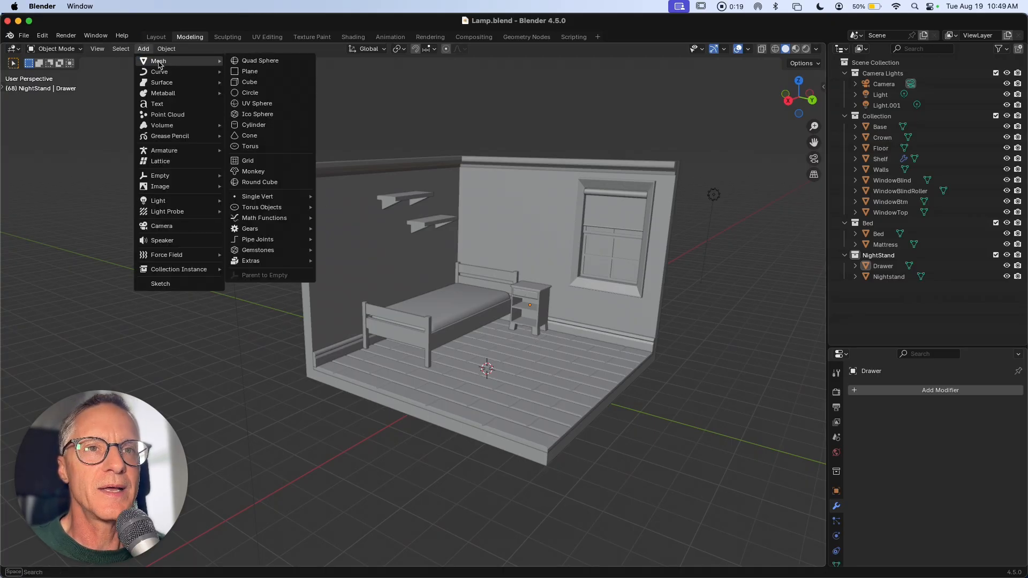
{"action": "left_click", "coordinate": [263, 83]}
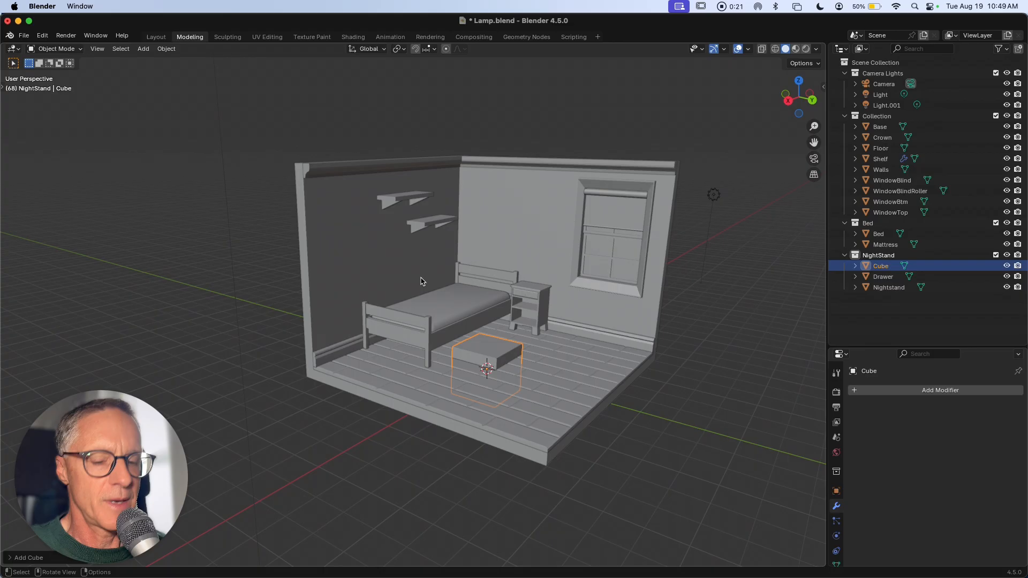
{"action": "key", "text": "g"}
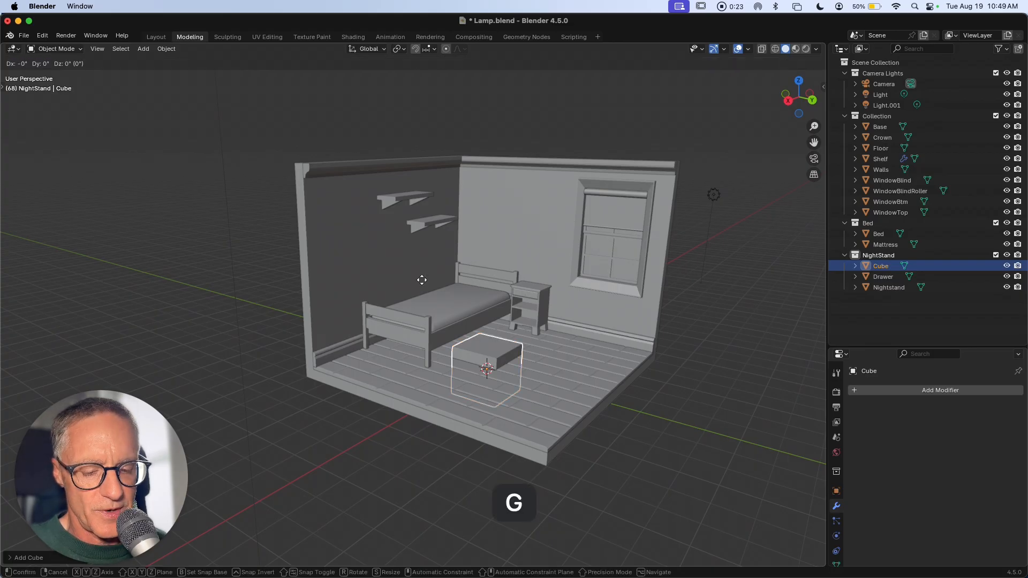
{"action": "key", "text": "z"}
{"action": "left_click", "coordinate": [435, 239]}
{"action": "middle_click_drag", "start_coordinate": [436, 239], "coordinate": [484, 284]}
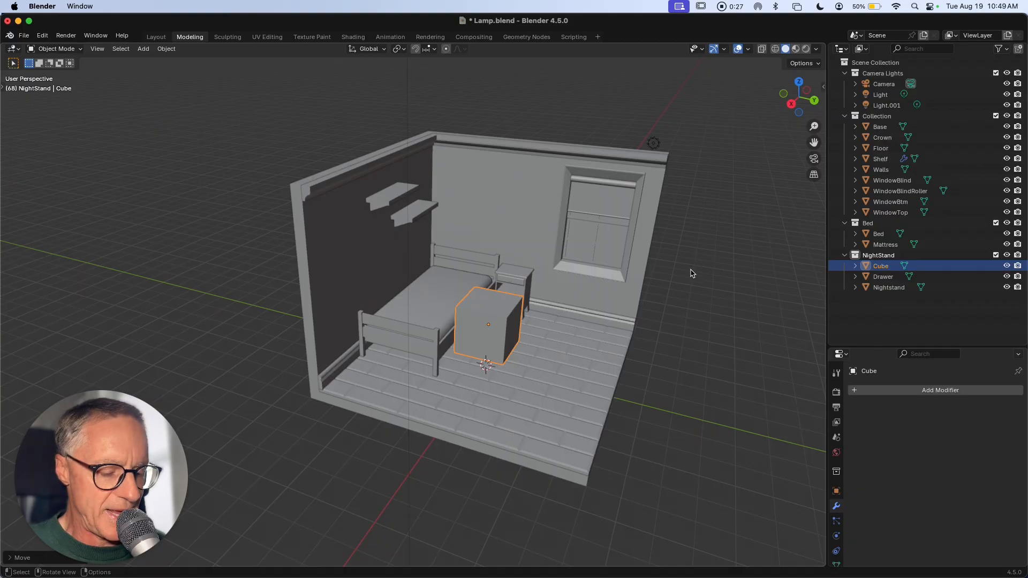
Set the cube's dimensions to 10 by 10 by 12 inches in X, Y and Z and apply its scale.
{"action": "key", "text": "n"}
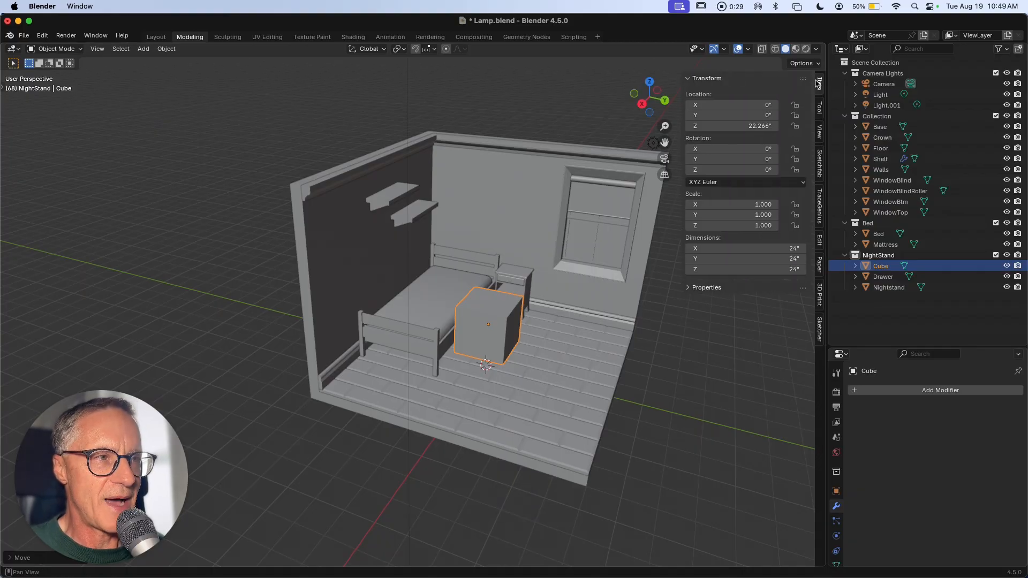
{"action": "left_click", "coordinate": [747, 252]}
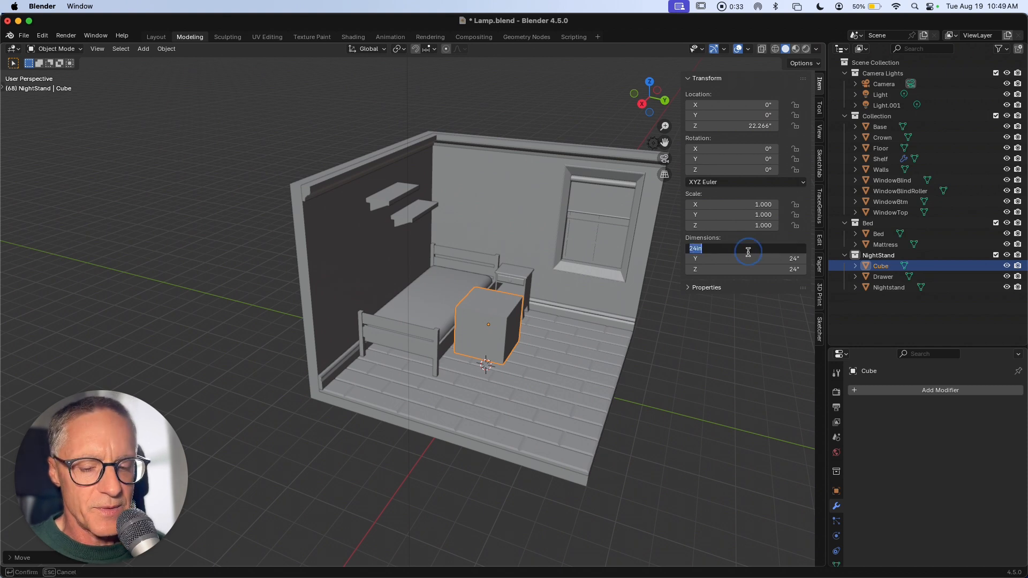
{"action": "type", "text": "10"}
{"action": "key", "text": "Tab"}
{"action": "type", "text": "10"}
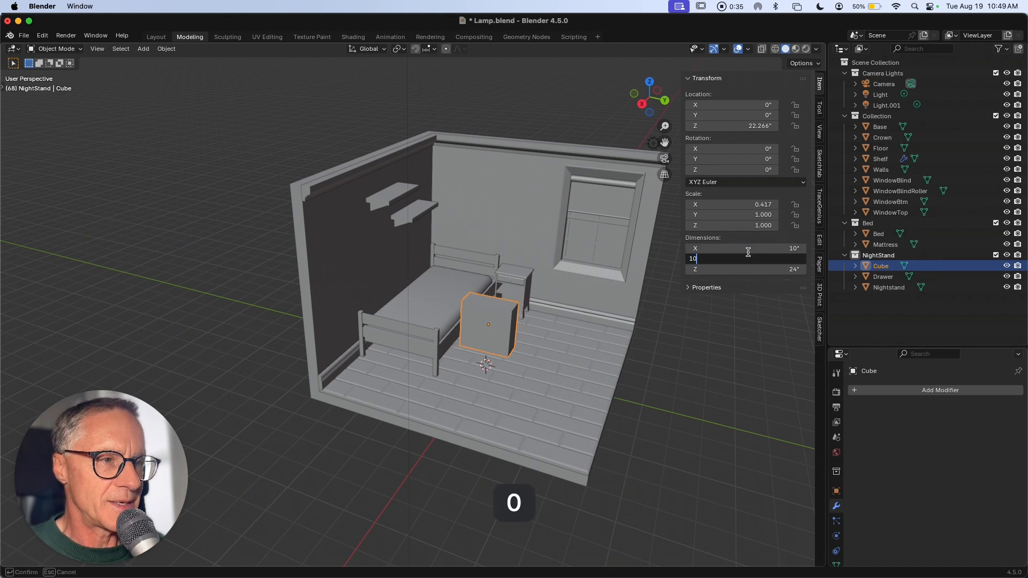
{"action": "key", "text": "Tab"}
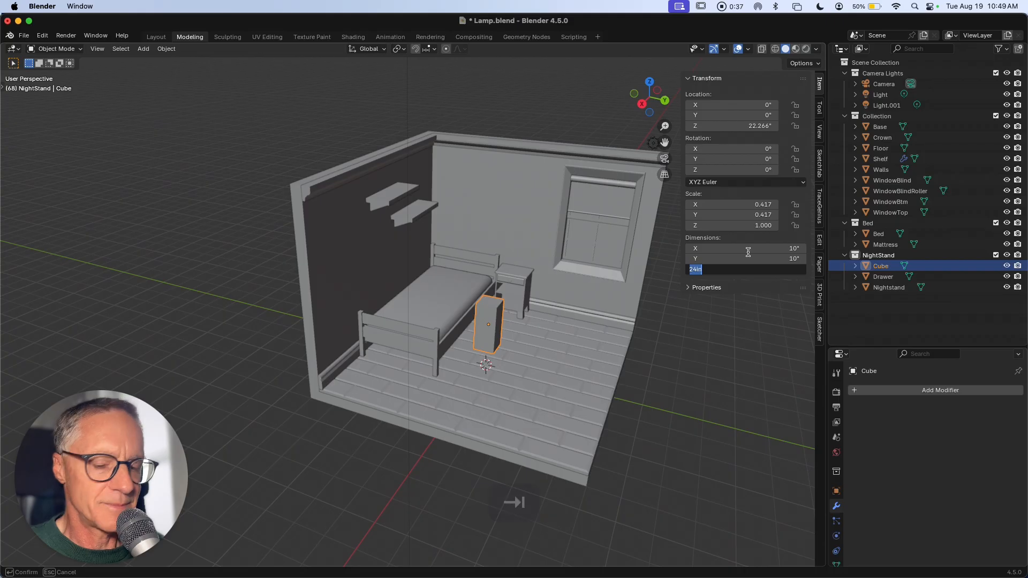
{"action": "type", "text": "12"}
{"action": "key", "text": "Return"}
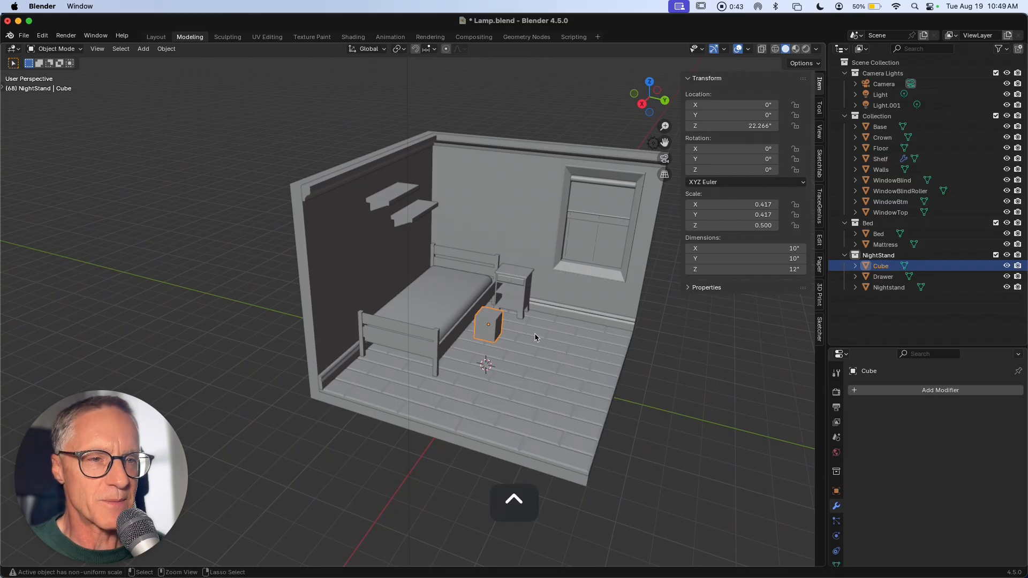
{"action": "key", "text": "ctrl+a"}
{"action": "left_click", "coordinate": [486, 358]}
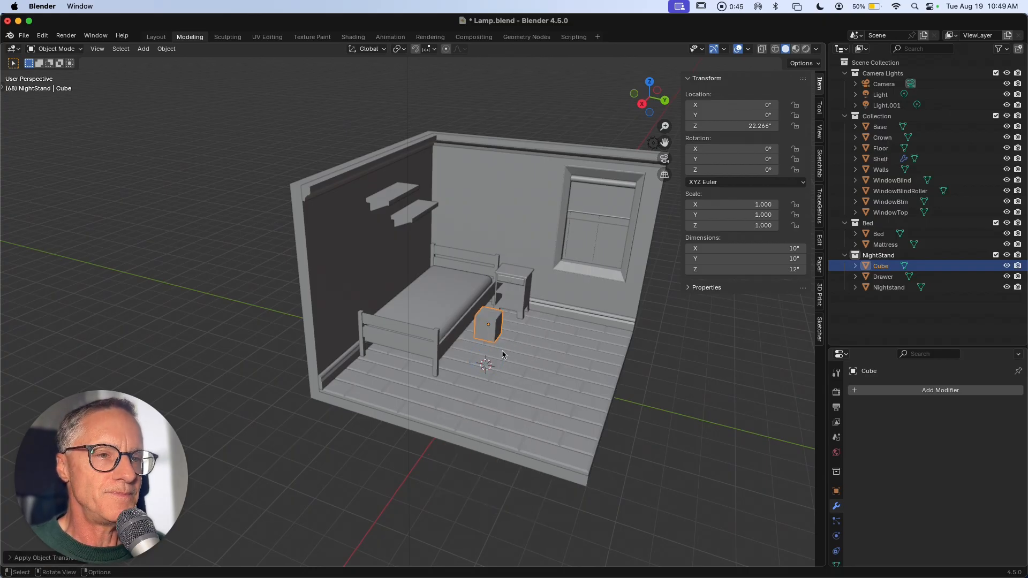
Add a Subdivision Surface modifier to the cube and set its viewport levels to 3.
{"action": "scroll", "coordinate": [503, 352], "scroll_direction": "up", "scroll_amount": 5}
{"action": "scroll", "coordinate": [503, 352], "scroll_direction": "down", "scroll_amount": 5, "text": "shift"}
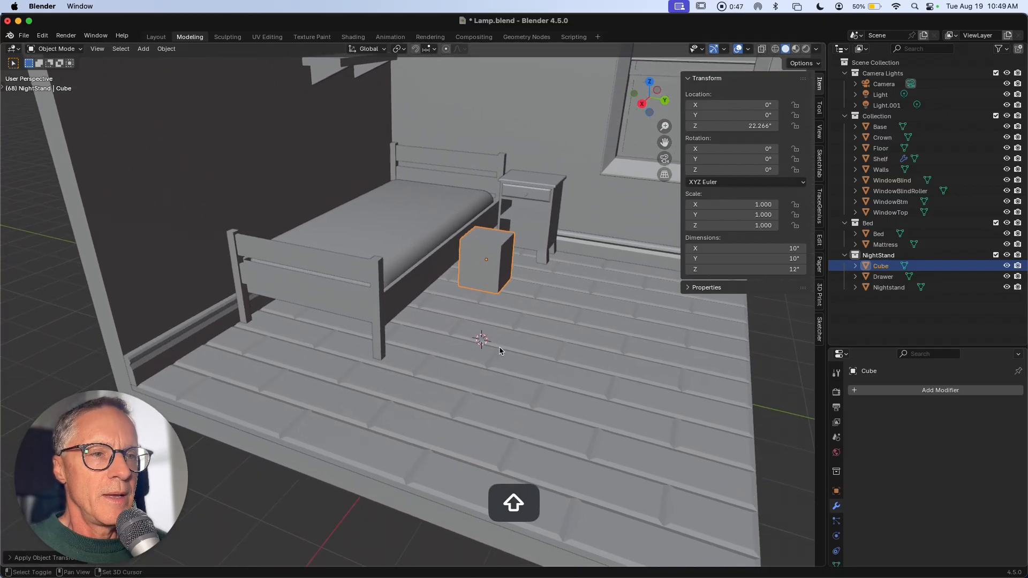
{"action": "scroll", "coordinate": [497, 352], "scroll_direction": "up", "scroll_amount": 2, "text": "shift"}
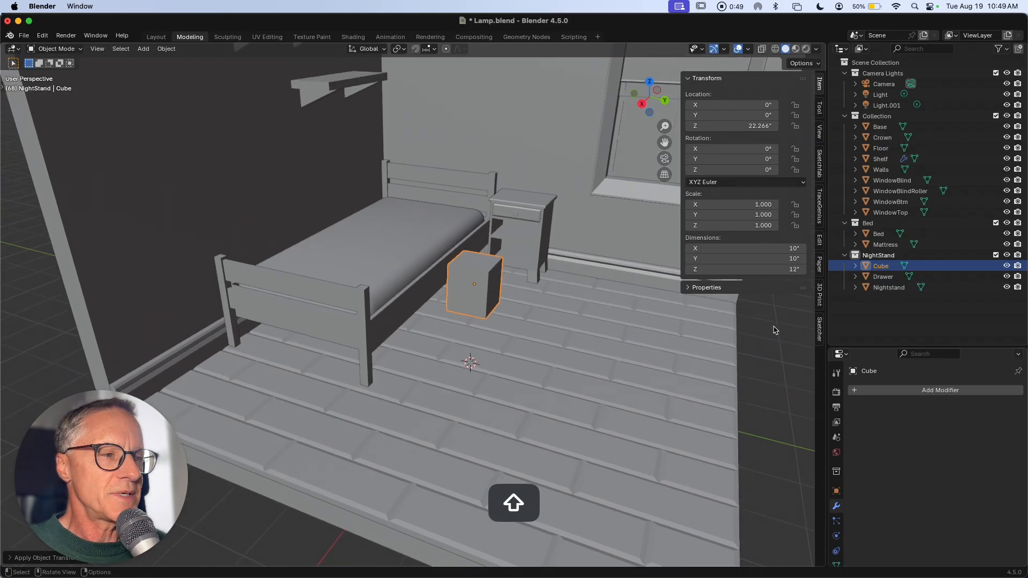
{"action": "left_click", "coordinate": [888, 391]}
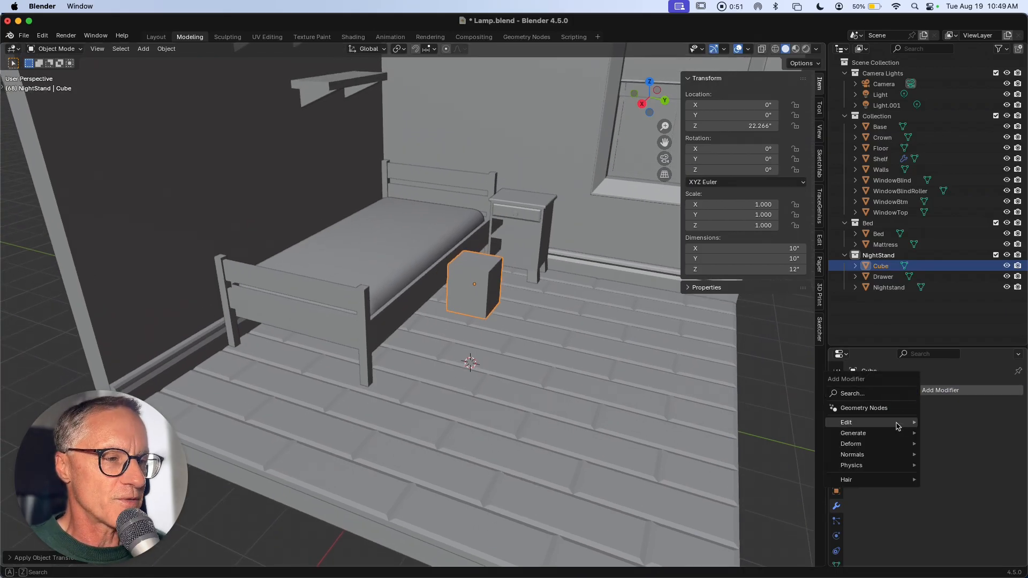
{"action": "mouse_move", "coordinate": [896, 436]}
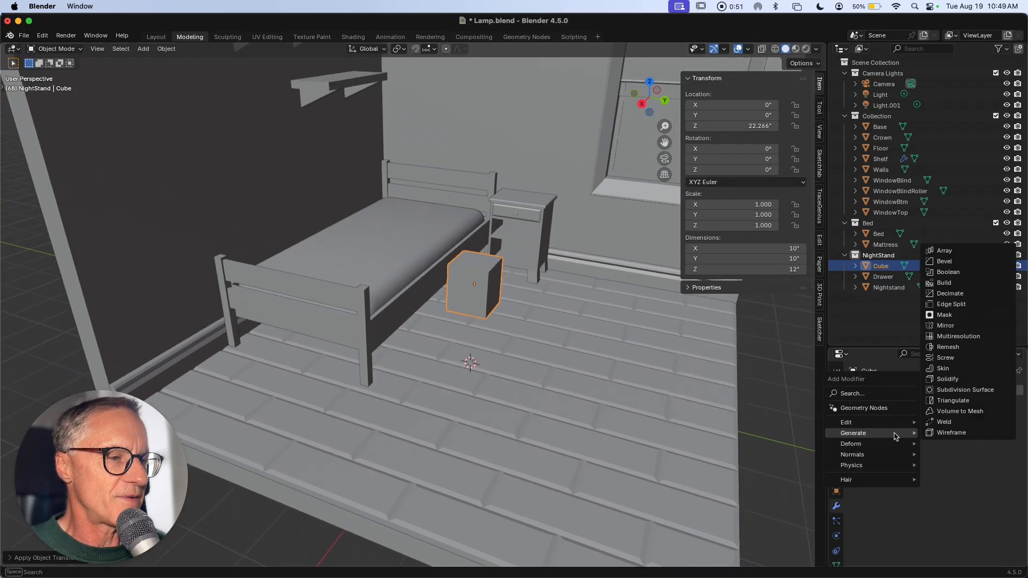
{"action": "left_click", "coordinate": [955, 390]}
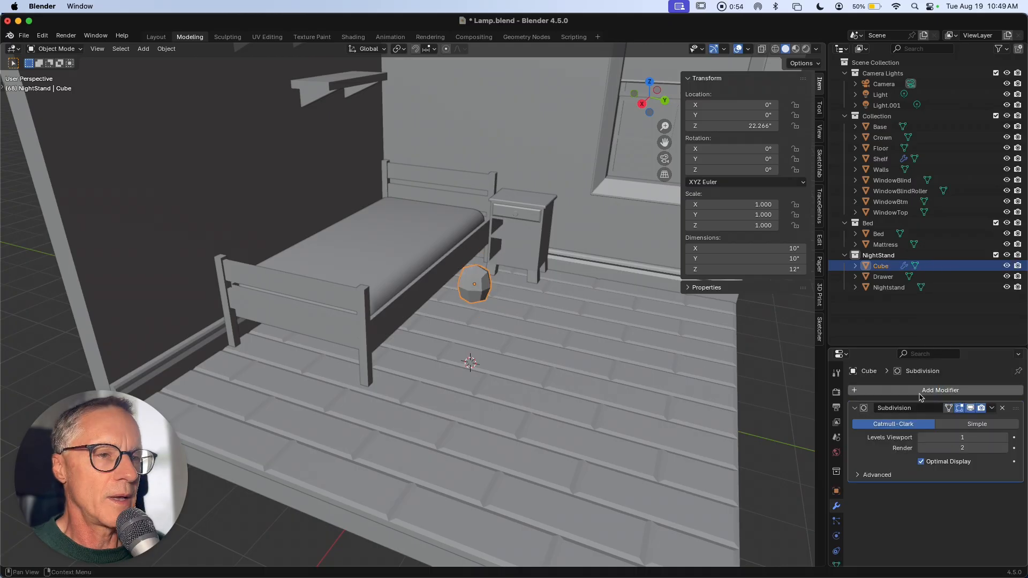
{"action": "left_click", "coordinate": [1004, 438]}
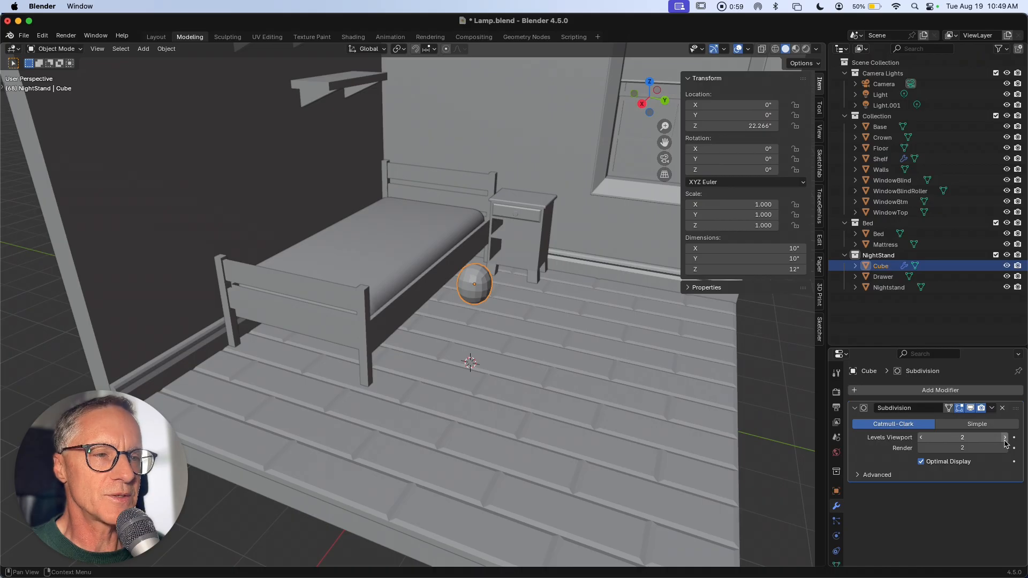
{"action": "left_click", "coordinate": [1004, 439]}
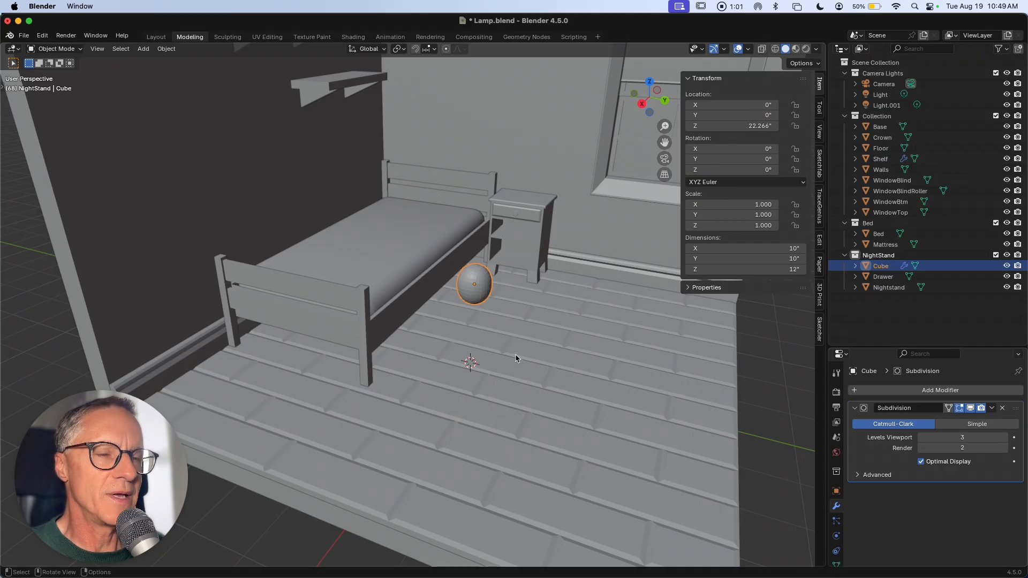
In Edit Mode, add two evenly spaced horizontal loop cuts around the cube without sliding them.
{"action": "scroll", "coordinate": [516, 358], "scroll_direction": "up", "scroll_amount": 4, "text": "ctrl"}
{"action": "scroll", "coordinate": [515, 358], "scroll_direction": "right", "scroll_amount": 3, "text": "shift"}
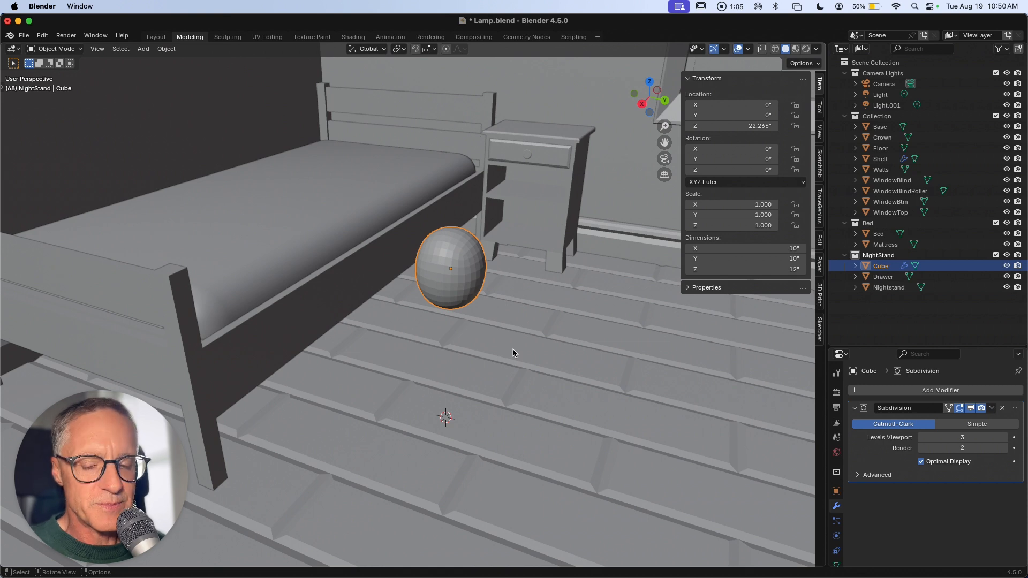
{"action": "key", "text": "Tab"}
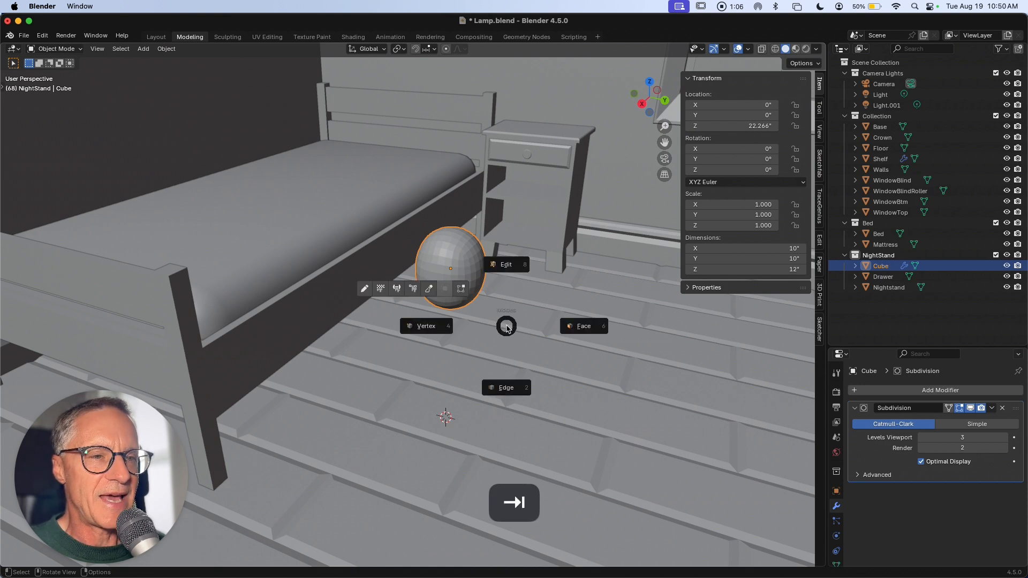
{"action": "left_click", "coordinate": [582, 330]}
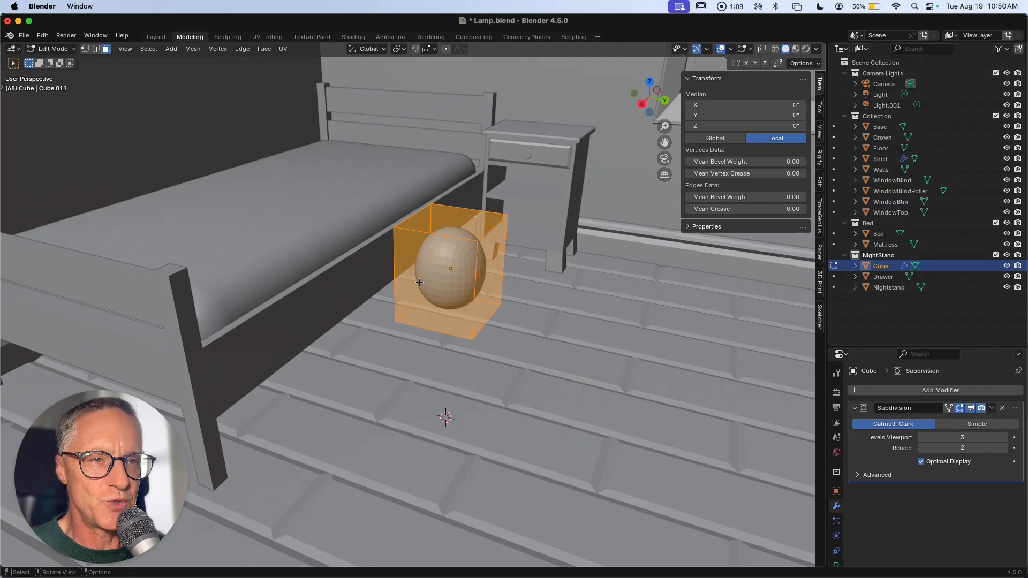
{"action": "scroll", "coordinate": [419, 282], "scroll_direction": "down", "scroll_amount": 5}
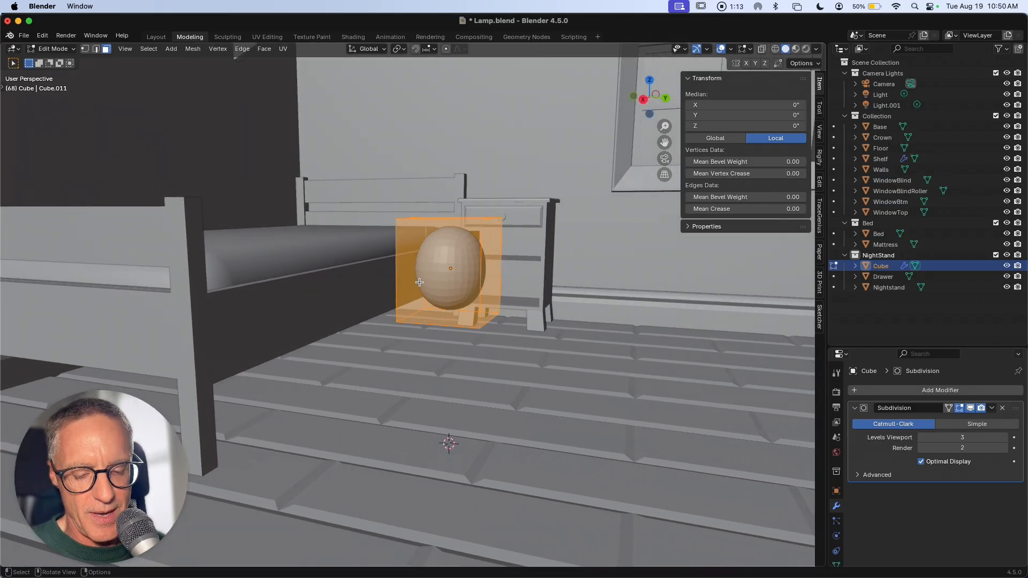
{"action": "key", "text": "super+r"}
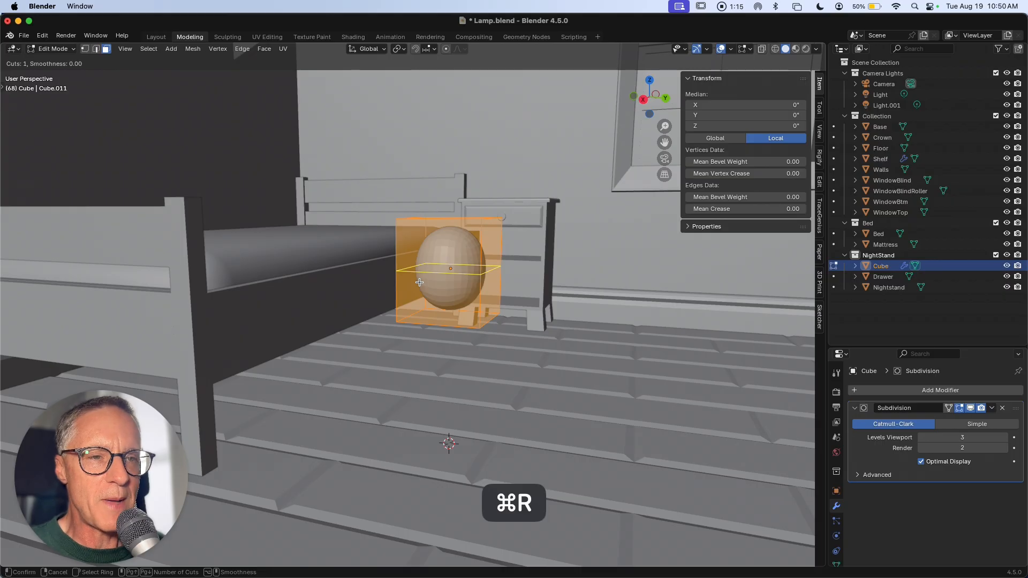
{"action": "scroll", "coordinate": [419, 282], "scroll_direction": "up", "scroll_amount": 1}
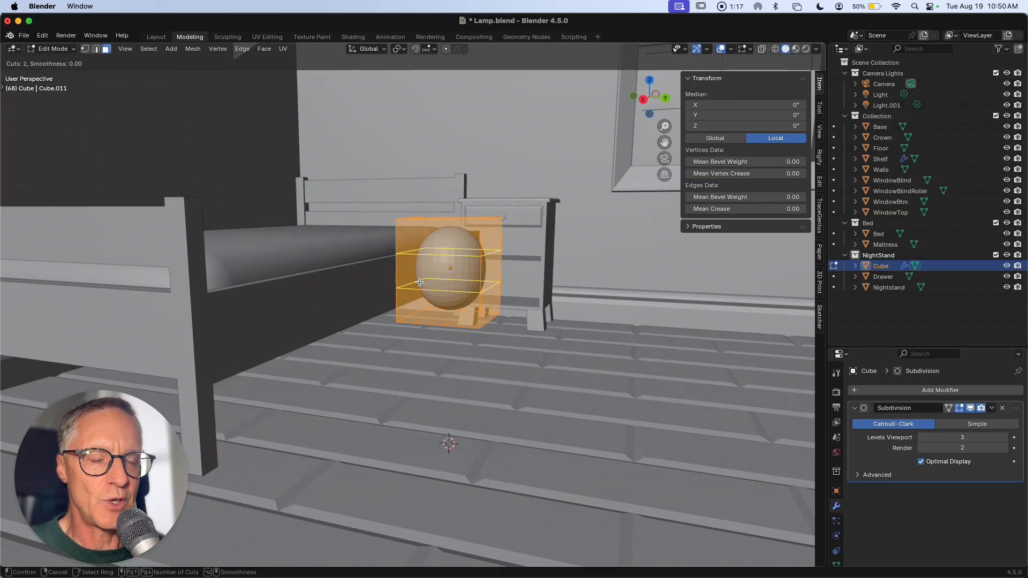
{"action": "left_click", "coordinate": [420, 282]}
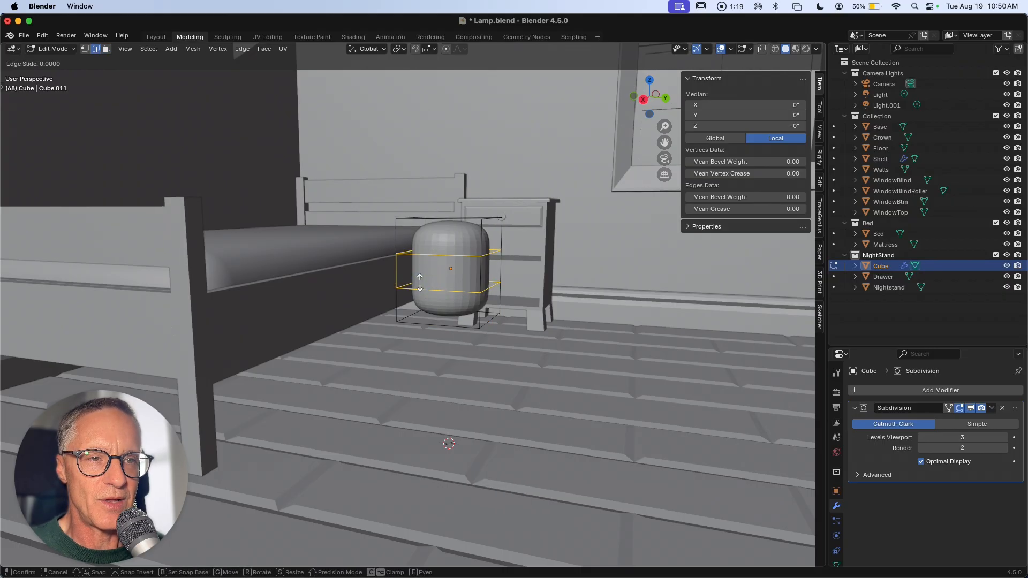
{"action": "left_click", "coordinate": [419, 282]}
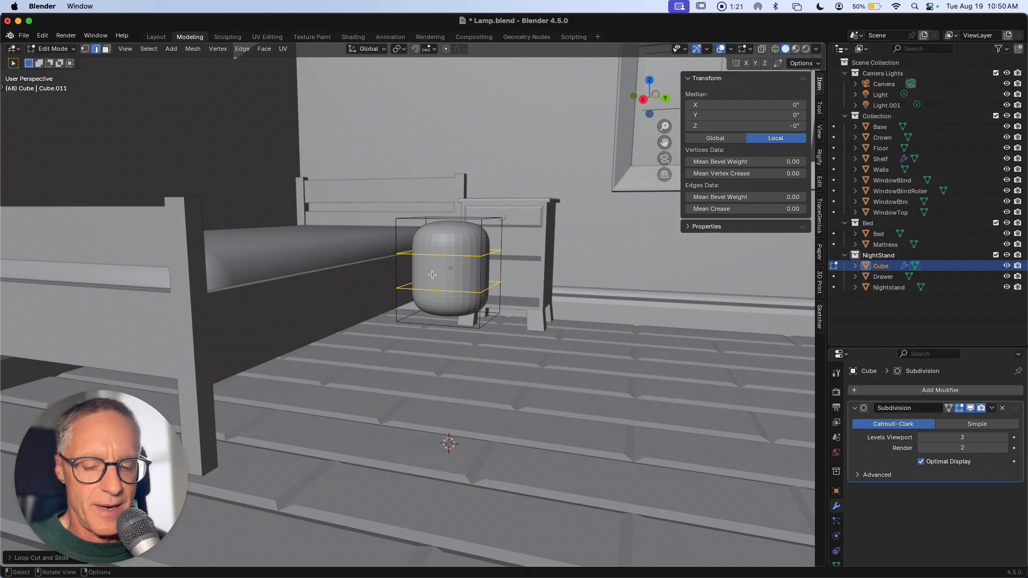
Scale the cube's top face down uniformly to about 0.51.
{"action": "key", "text": "Tab"}
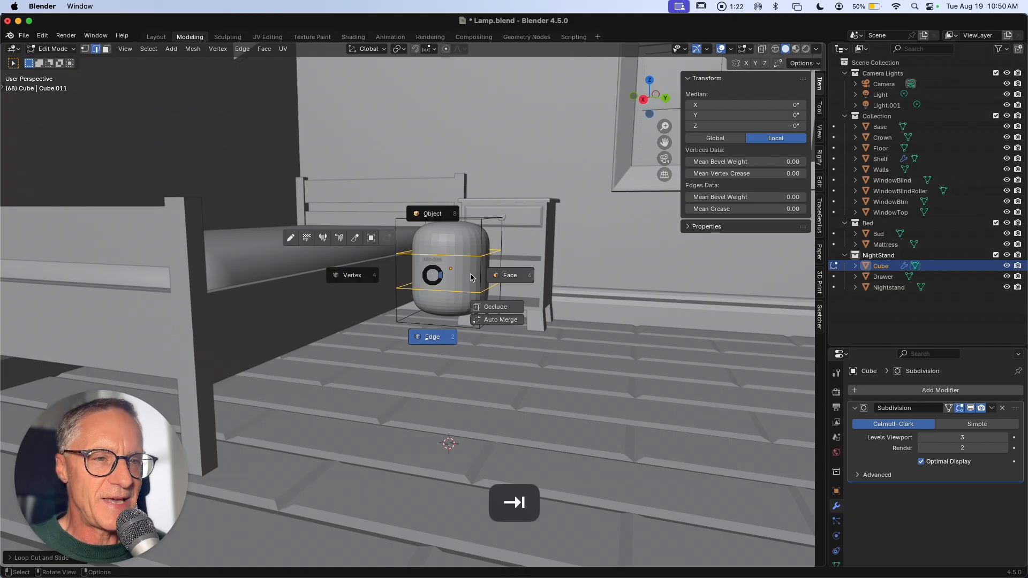
{"action": "left_click", "coordinate": [512, 277]}
{"action": "middle_click_drag", "start_coordinate": [512, 279], "coordinate": [509, 308]}
{"action": "left_click", "coordinate": [449, 219]}
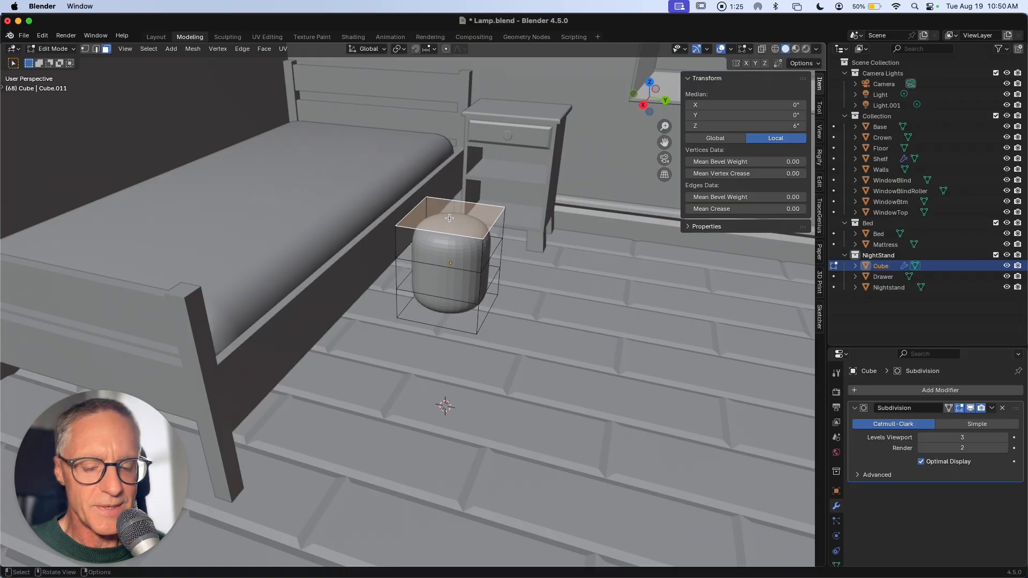
{"action": "key", "text": "s"}
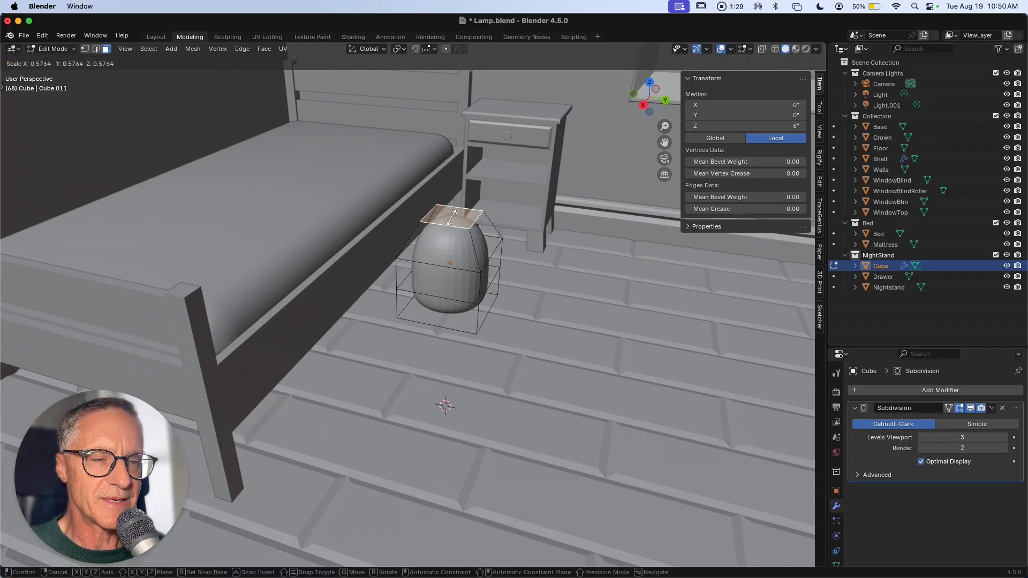
{"action": "key", "text": "shift"}
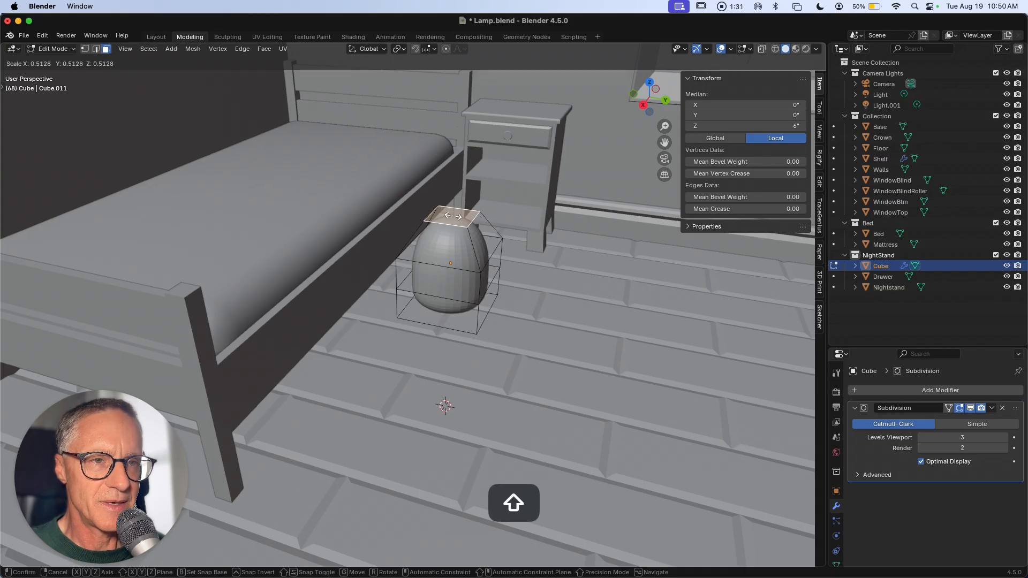
{"action": "left_click", "coordinate": [453, 216]}
Scale the cube's bottom face down uniformly to about 0.52.
{"action": "middle_click_drag", "start_coordinate": [454, 222], "coordinate": [456, 323]}
{"action": "left_click", "coordinate": [455, 320]}
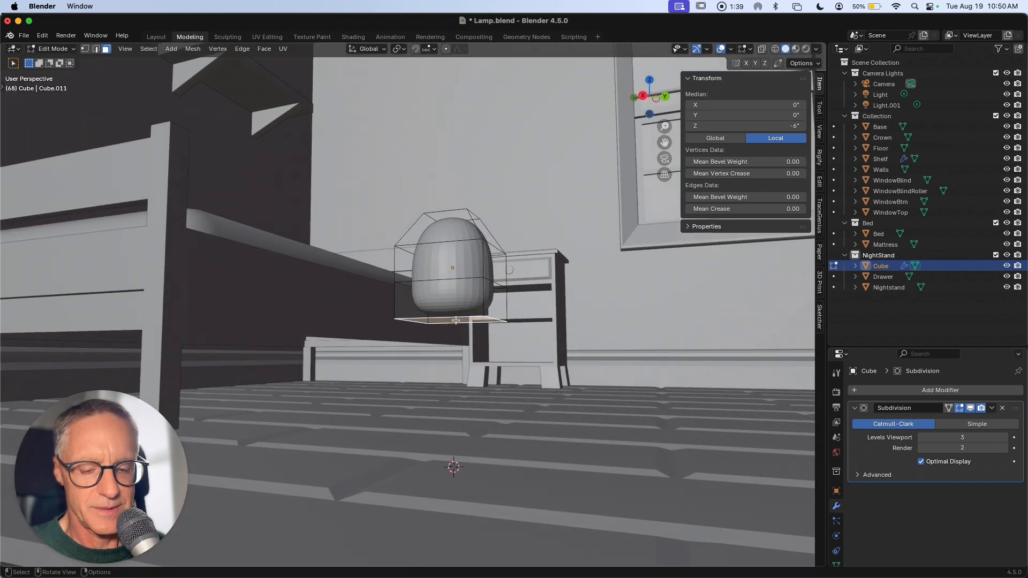
{"action": "key", "text": "s"}
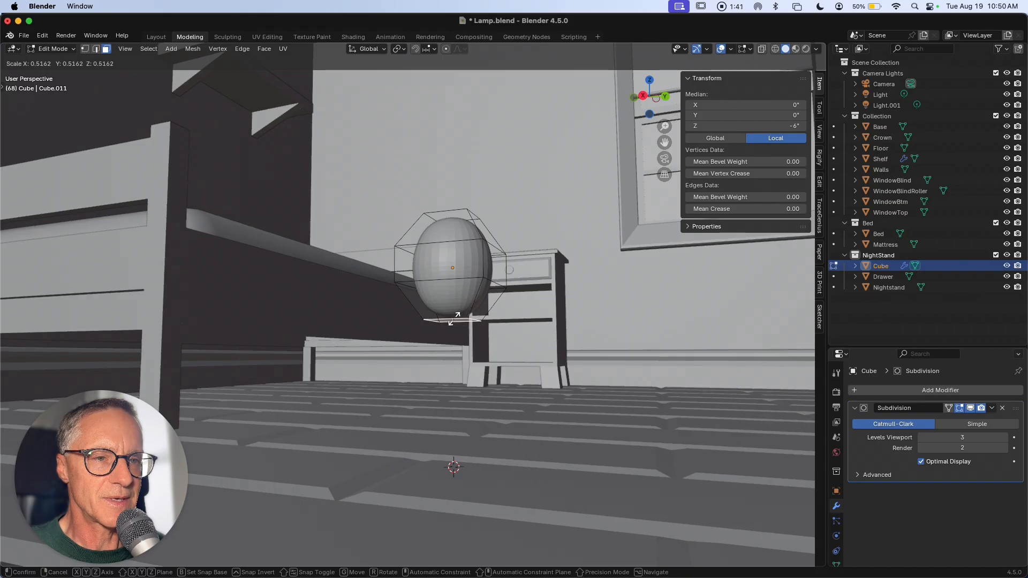
{"action": "left_click", "coordinate": [456, 316]}
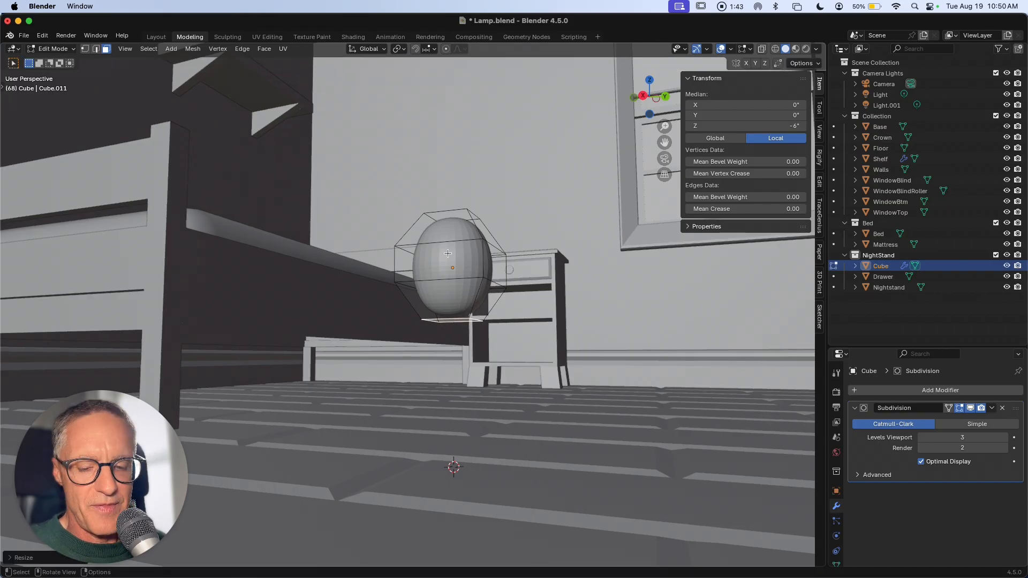
Select the cube's upper horizontal edge loop and scale it down uniformly to about 0.43 to narrow the neck.
{"action": "key", "text": "Tab"}
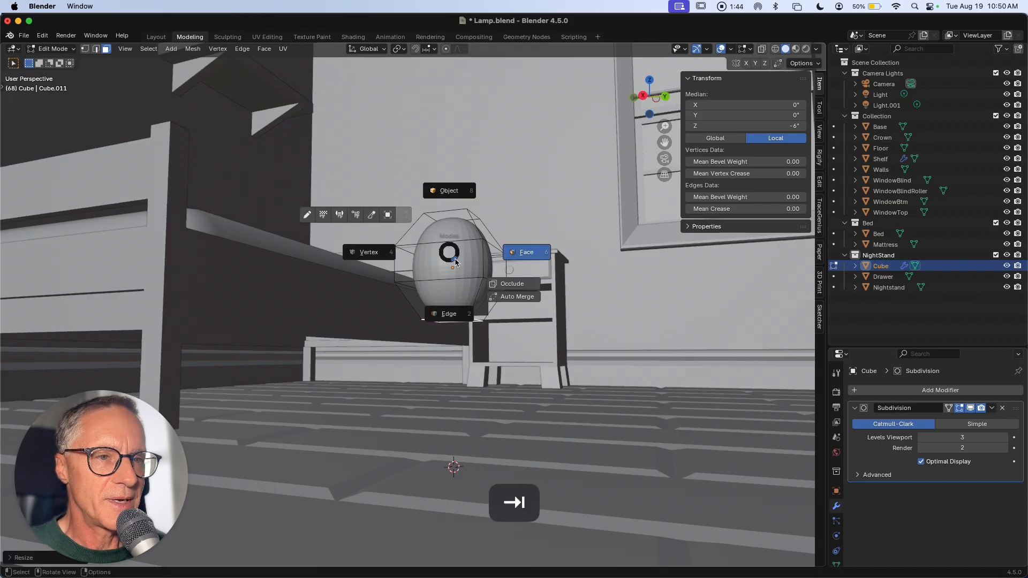
{"action": "left_click", "coordinate": [446, 317]}
{"action": "left_click", "coordinate": [440, 242]}
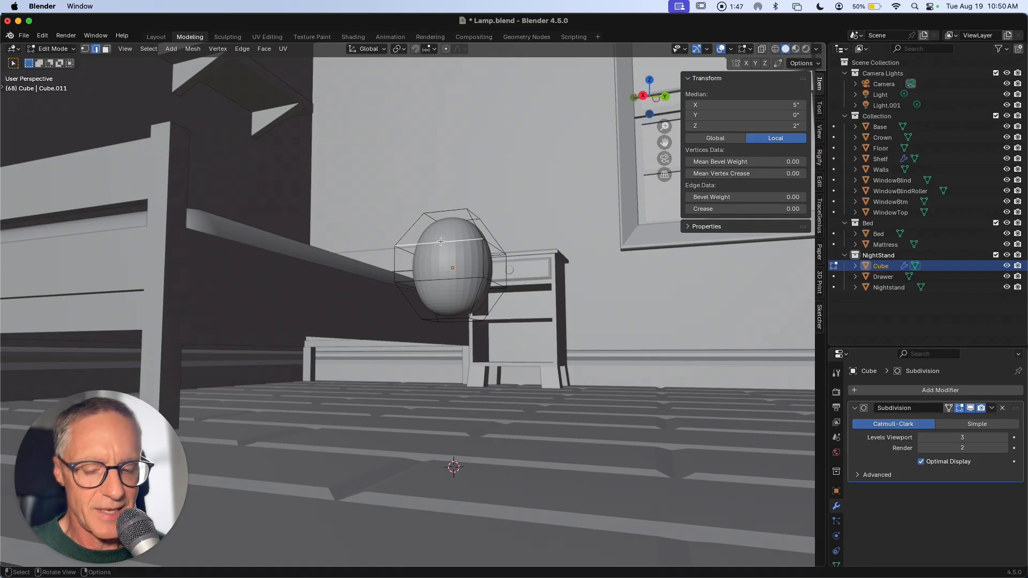
{"action": "left_click", "coordinate": [441, 242], "text": "alt"}
{"action": "scroll", "coordinate": [441, 242], "scroll_direction": "right", "scroll_amount": 5}
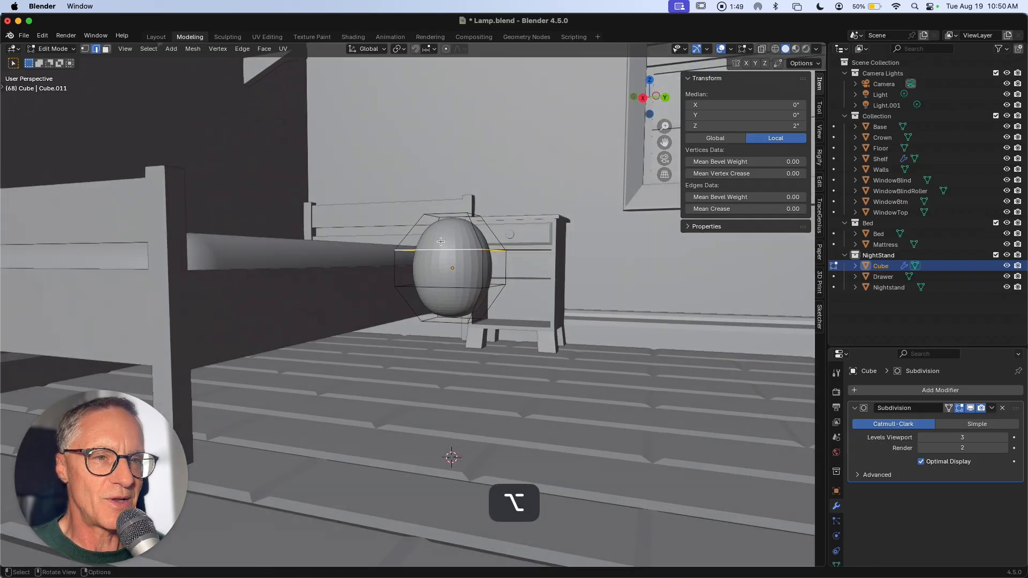
{"action": "key", "text": "s"}
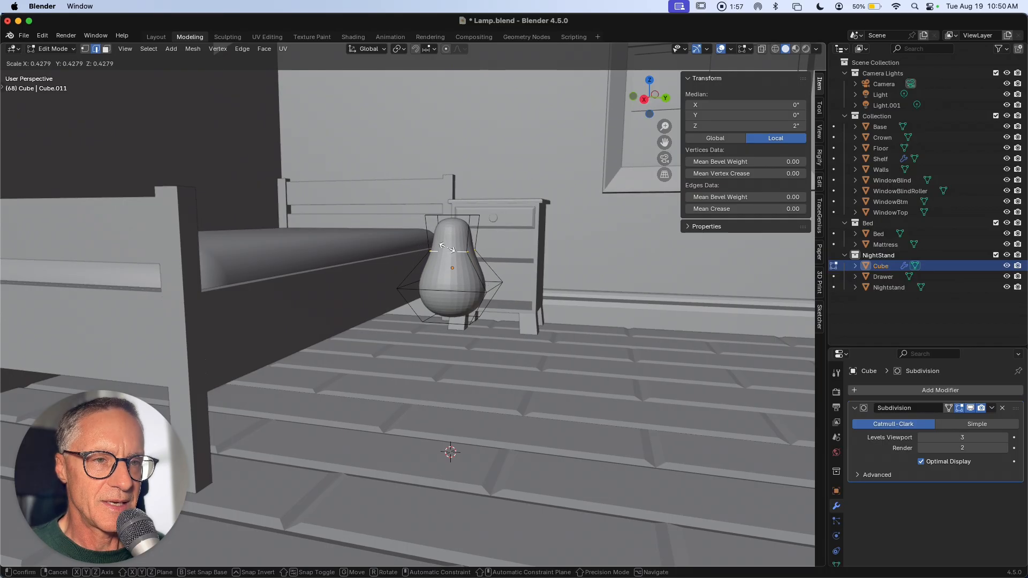
{"action": "left_click", "coordinate": [447, 247]}
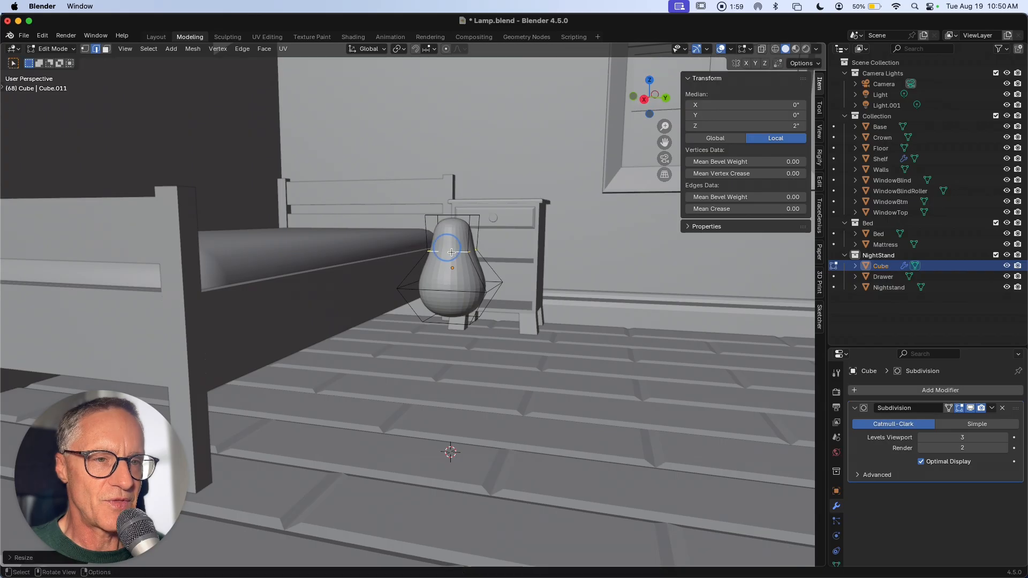
Add a horizontal loop cut around the cube's lower section and slide it all the way down to the bottom edge.
{"action": "middle_click_drag", "start_coordinate": [447, 248], "coordinate": [444, 301]}
{"action": "scroll", "coordinate": [469, 273], "scroll_direction": "down", "scroll_amount": 2}
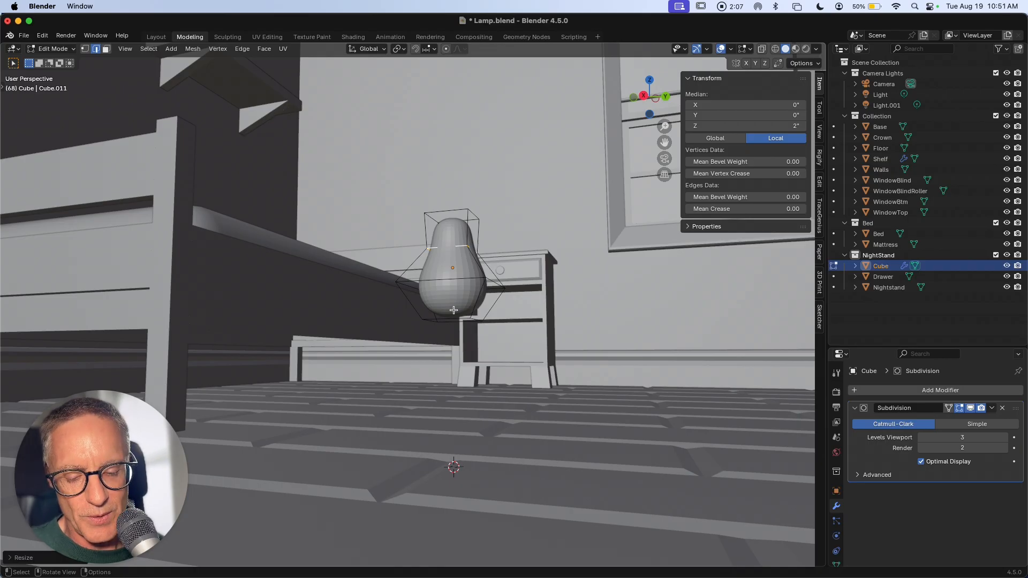
{"action": "key", "text": "super+r"}
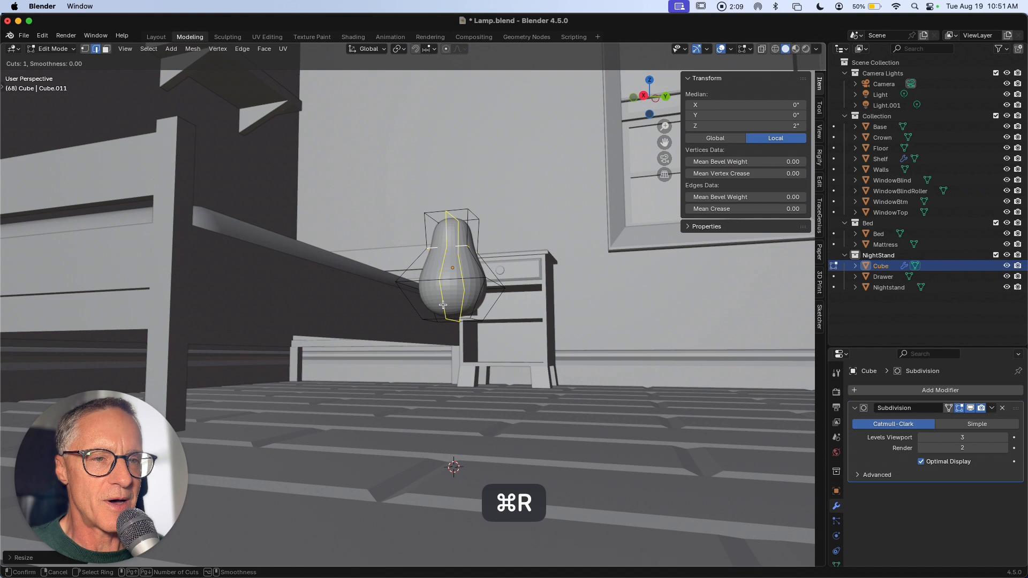
{"action": "left_click", "coordinate": [432, 303]}
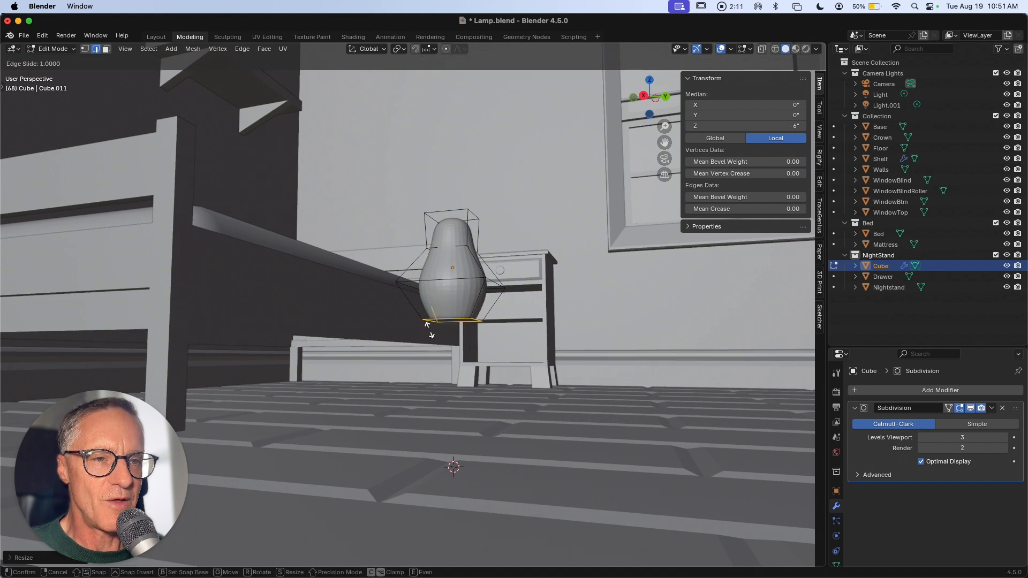
{"action": "left_click", "coordinate": [430, 330]}
{"action": "scroll", "coordinate": [477, 324], "scroll_direction": "left", "scroll_amount": 10}
{"action": "scroll", "coordinate": [476, 324], "scroll_direction": "right", "scroll_amount": 10}
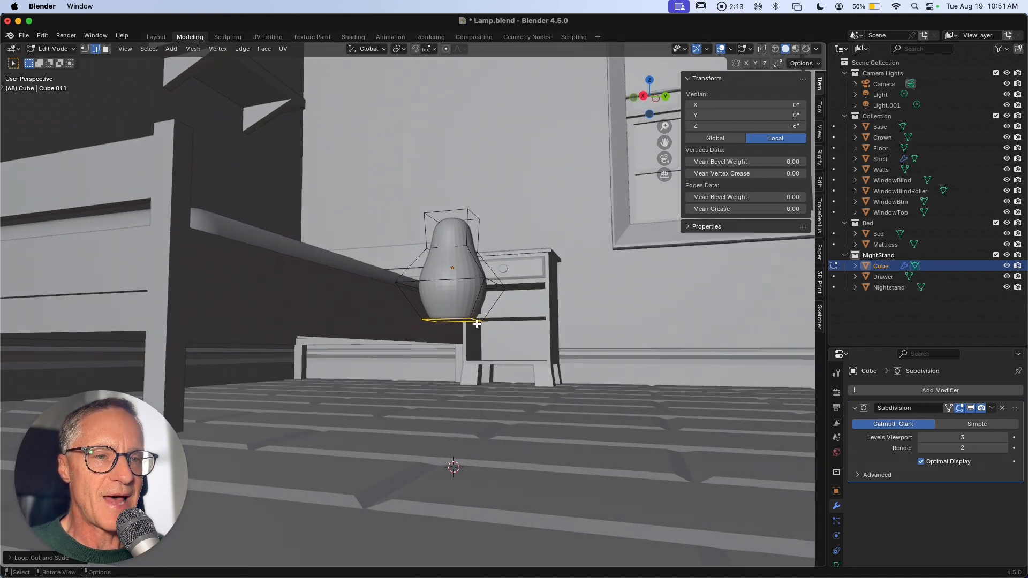
Isolate the cube in local view and add a loop cut around its upper section, slid all the way to the top edge.
{"action": "scroll", "coordinate": [477, 324], "scroll_direction": "down", "scroll_amount": 4}
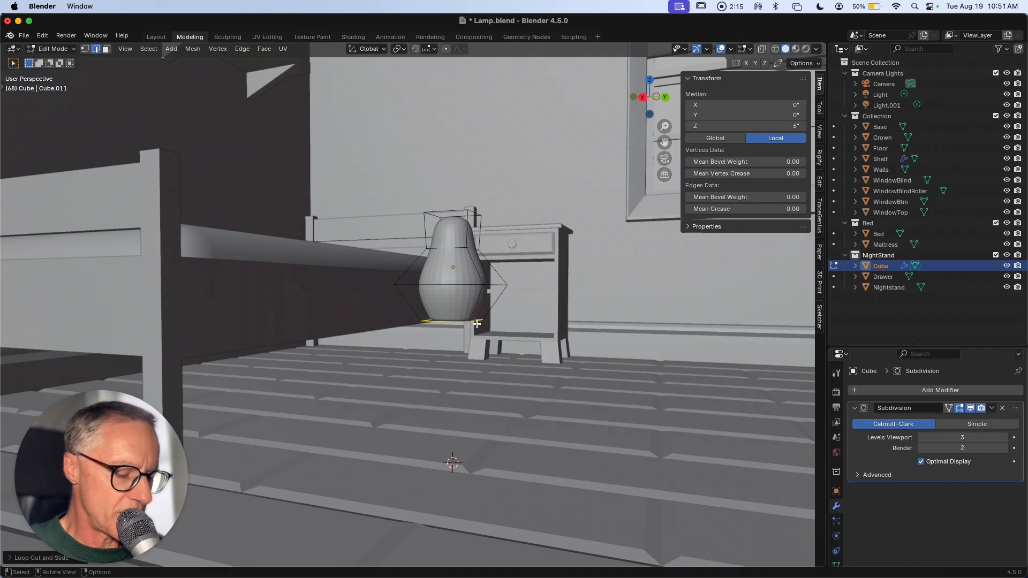
{"action": "key", "text": "slash"}
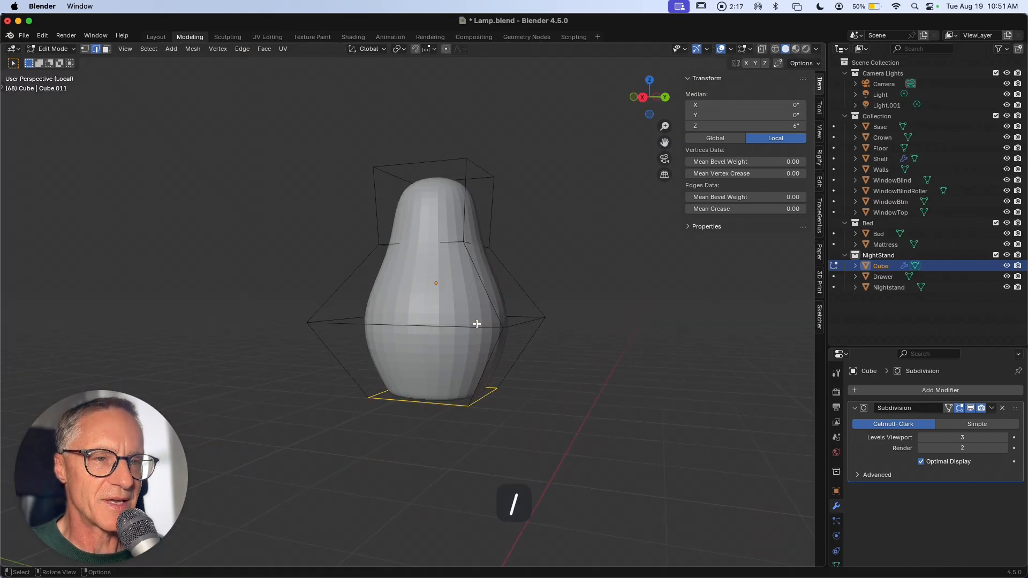
{"action": "scroll", "coordinate": [476, 324], "scroll_direction": "down", "scroll_amount": 10}
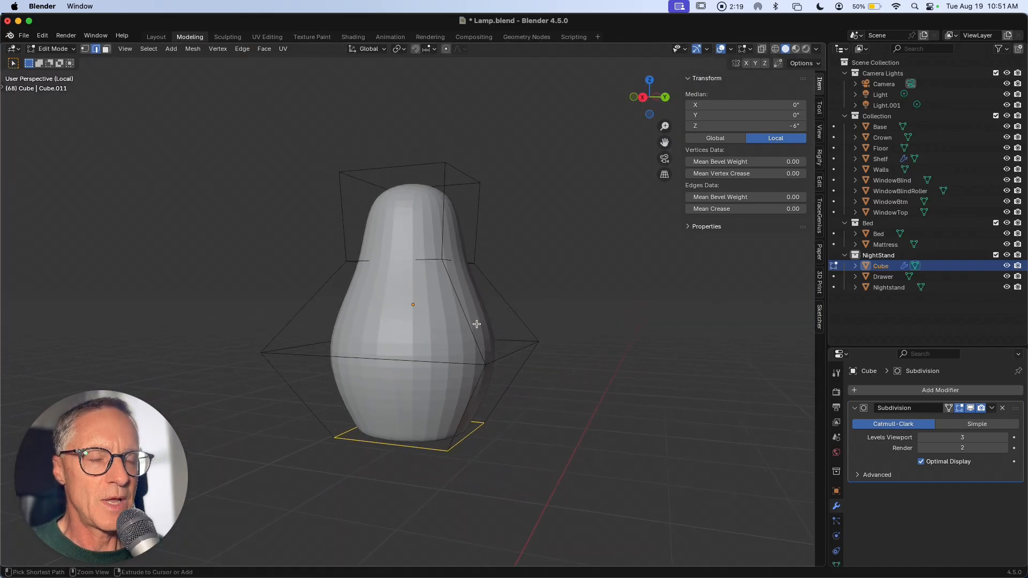
{"action": "scroll", "coordinate": [476, 324], "scroll_direction": "up", "scroll_amount": 8}
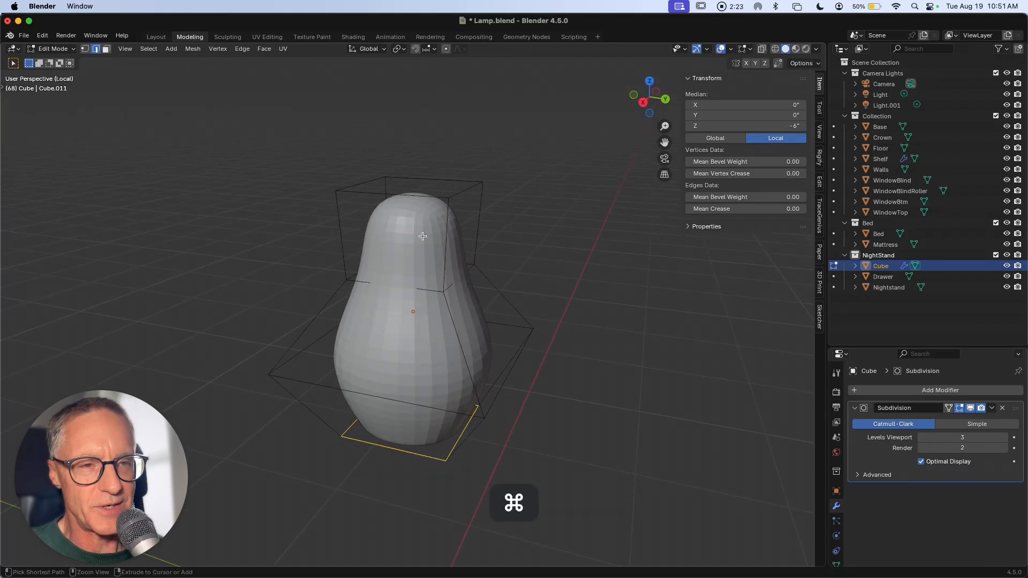
{"action": "key", "text": "super+r"}
{"action": "left_click", "coordinate": [438, 231]}
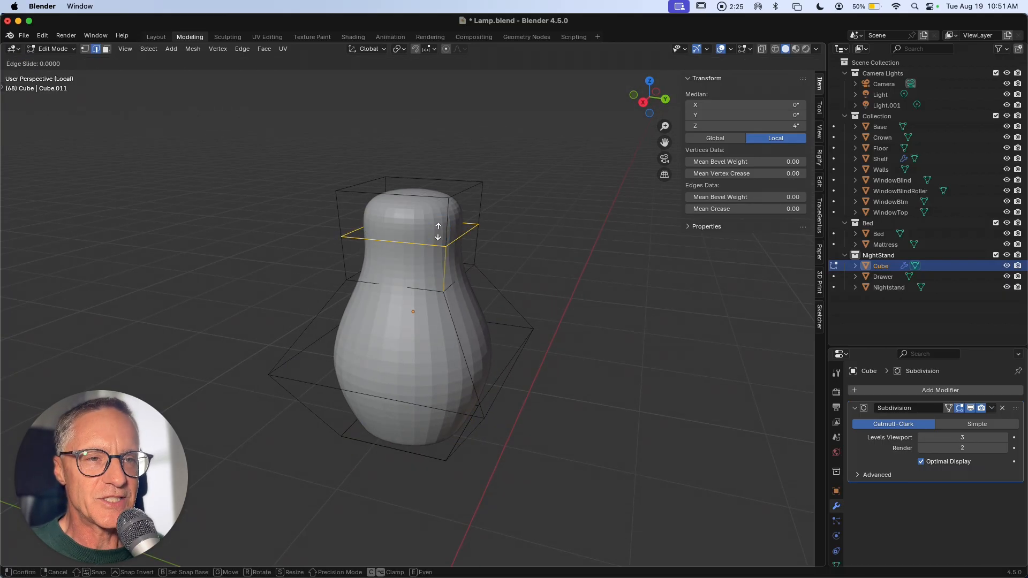
{"action": "left_click", "coordinate": [437, 179]}
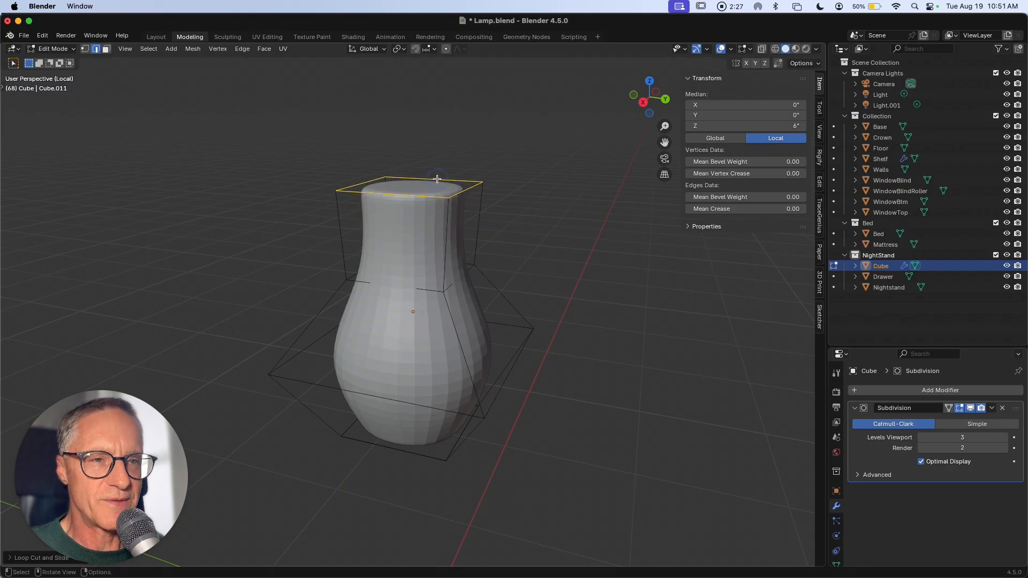
{"action": "middle_click_drag", "start_coordinate": [435, 186], "coordinate": [445, 212]}
{"action": "key", "text": "Tab"}
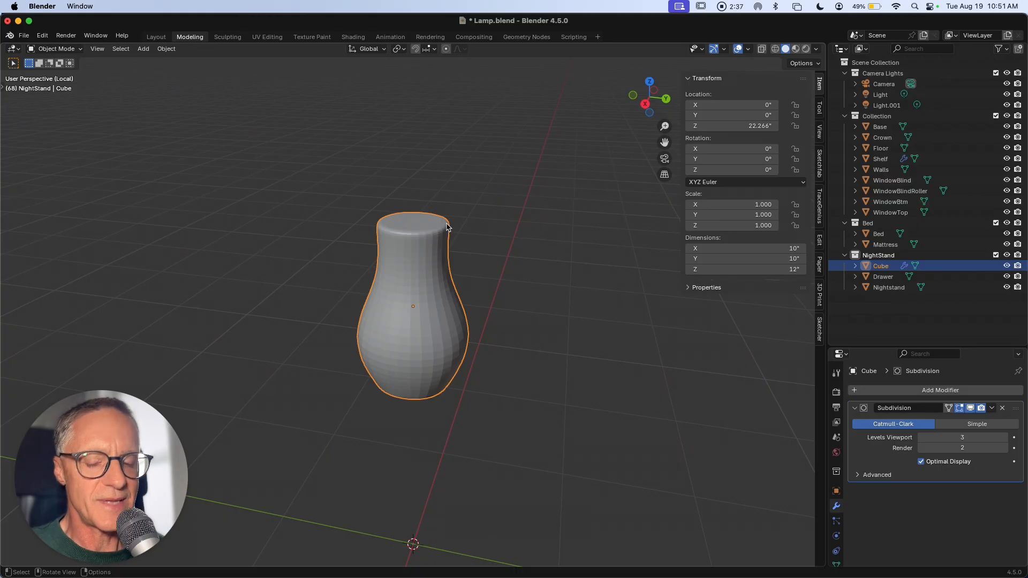
{"action": "key", "text": "Tab"}
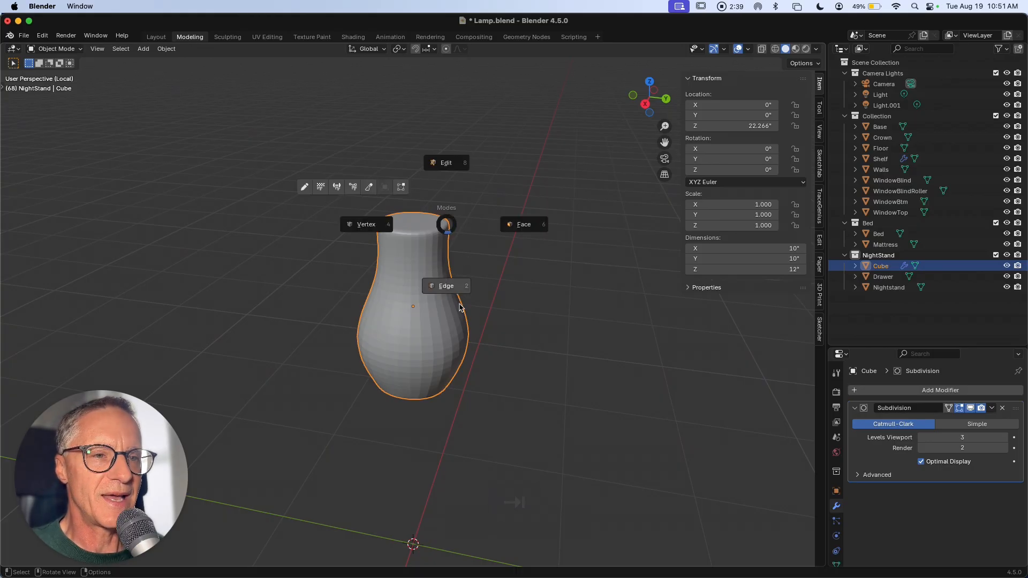
{"action": "left_click", "coordinate": [453, 291]}
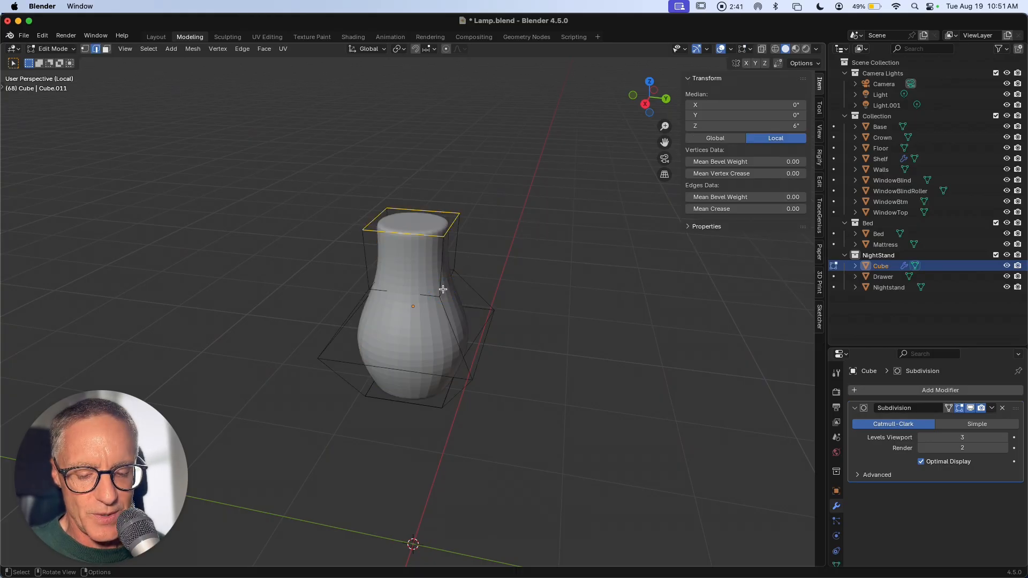
Undo the loop cut at the cube's top and the switch to local view.
{"action": "key", "text": "super+z"}
{"action": "key", "text": "super+z"}
{"action": "key", "text": "super+z"}
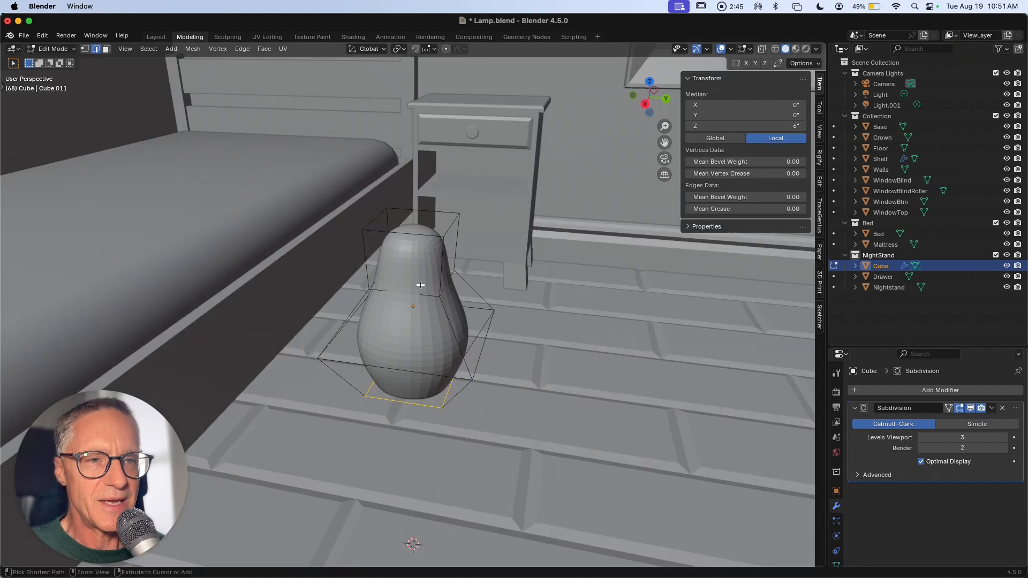
Select the cube's top face and scale it down uniformly to about 0.7.
{"action": "left_click", "coordinate": [412, 225], "text": "alt"}
{"action": "key", "text": "ctrl+Tab"}
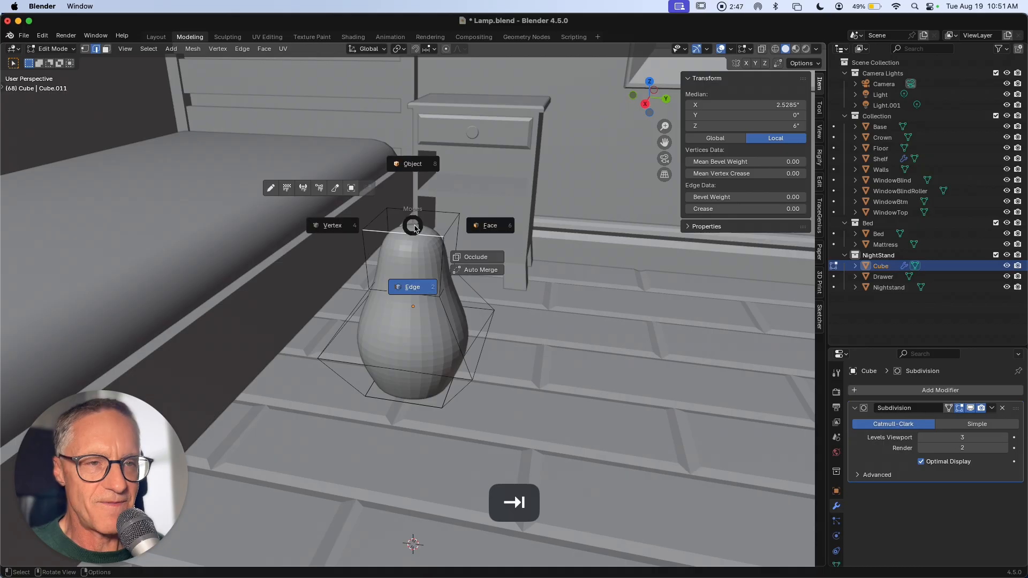
{"action": "left_click", "coordinate": [490, 226]}
{"action": "left_click", "coordinate": [395, 221]}
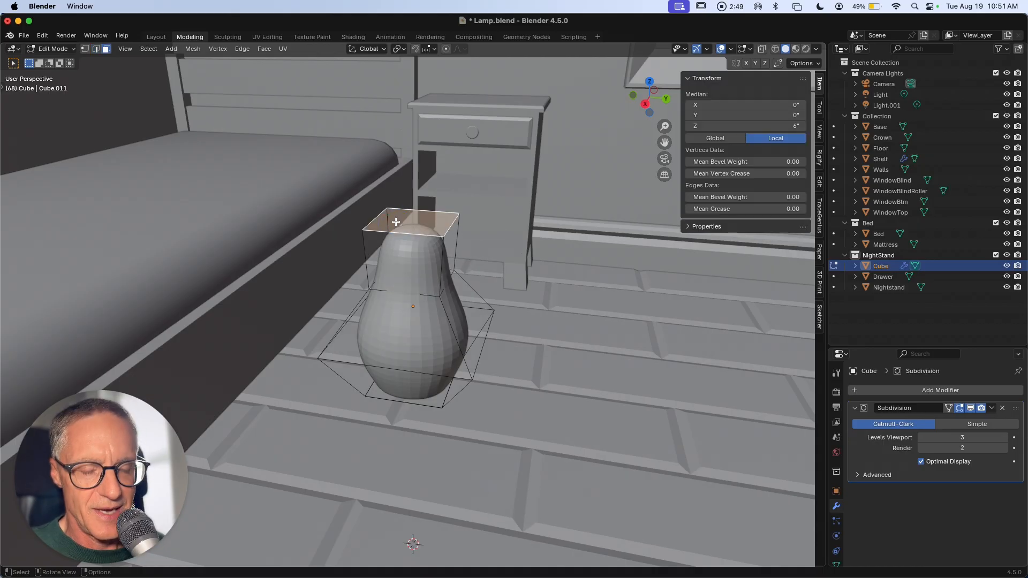
{"action": "key", "text": "s"}
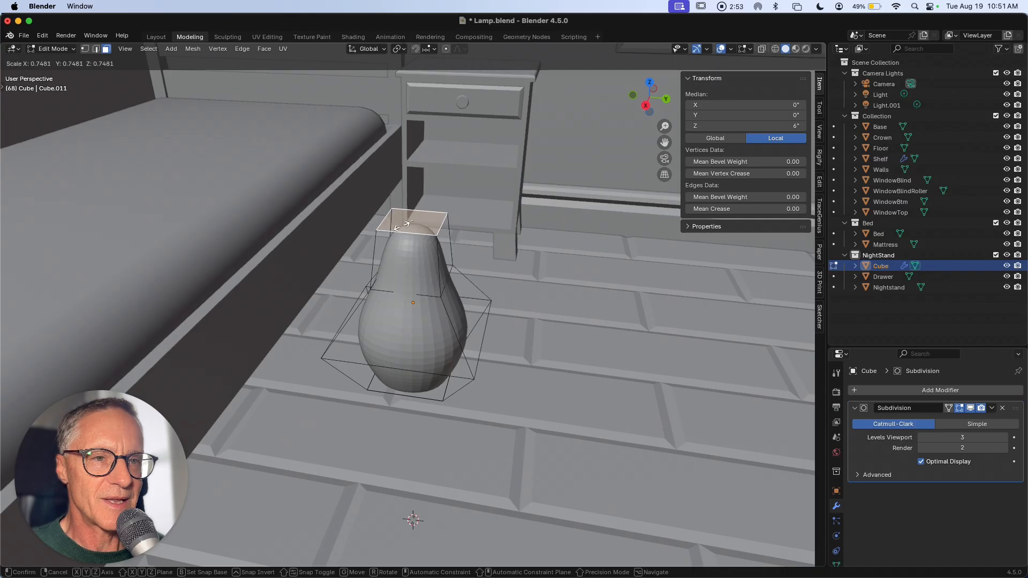
{"action": "left_click", "coordinate": [402, 224]}
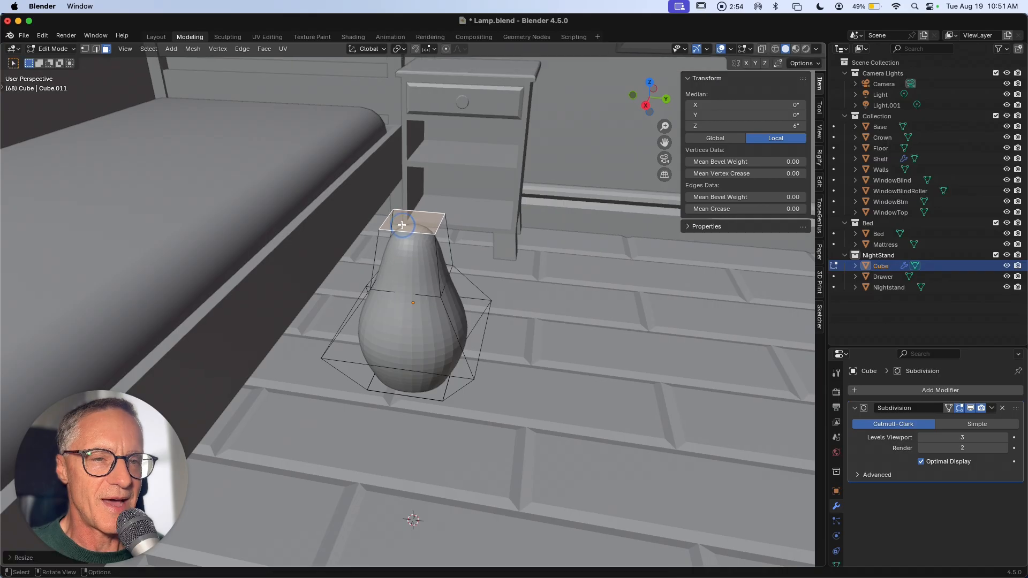
Add a loop cut around the neck, slide it fully up to the top edge, and return to Object Mode.
{"action": "key", "text": "super+r"}
{"action": "left_click", "coordinate": [415, 260]}
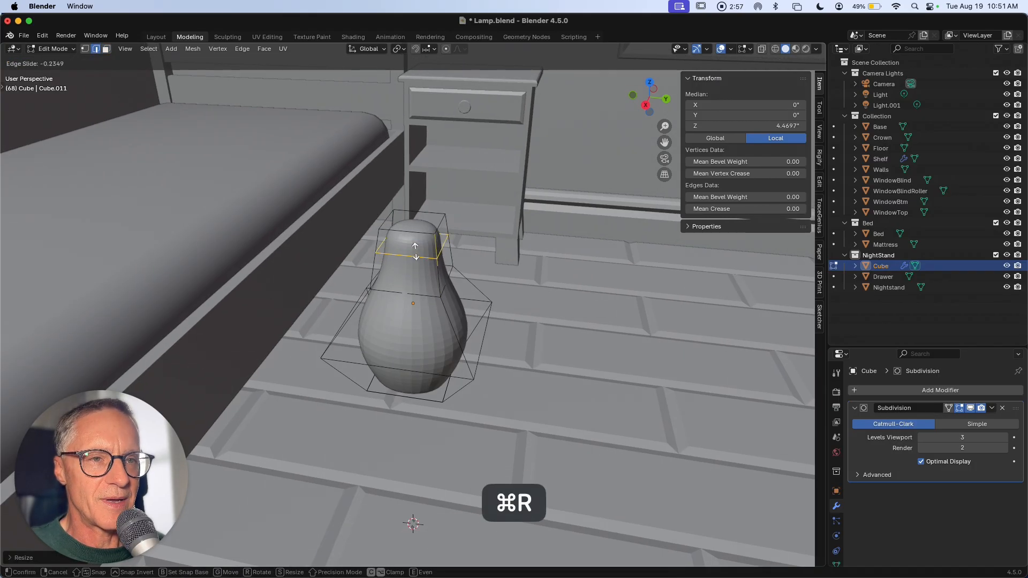
{"action": "left_click", "coordinate": [419, 239]}
{"action": "key", "text": "Tab"}
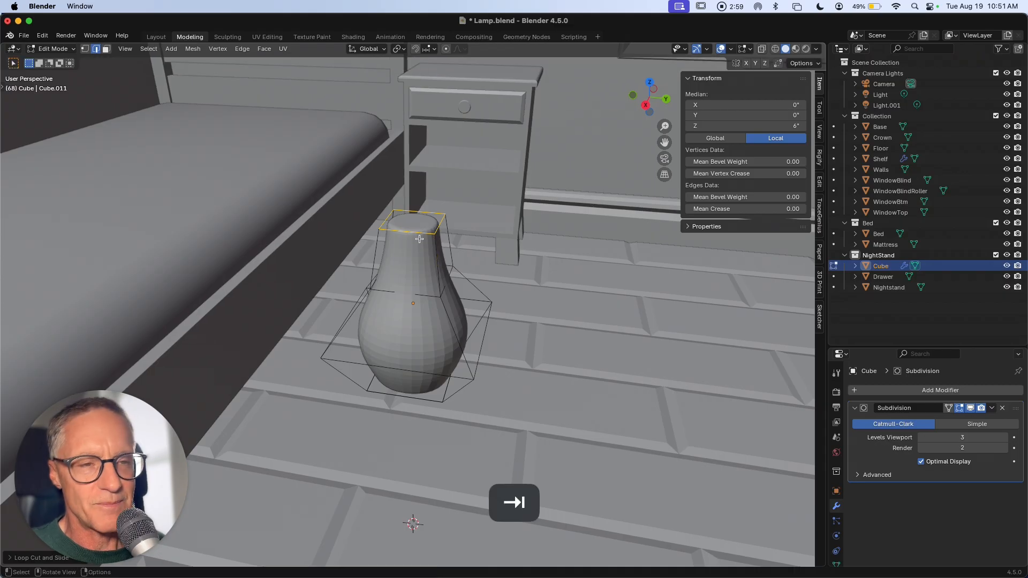
{"action": "left_click", "coordinate": [420, 178]}
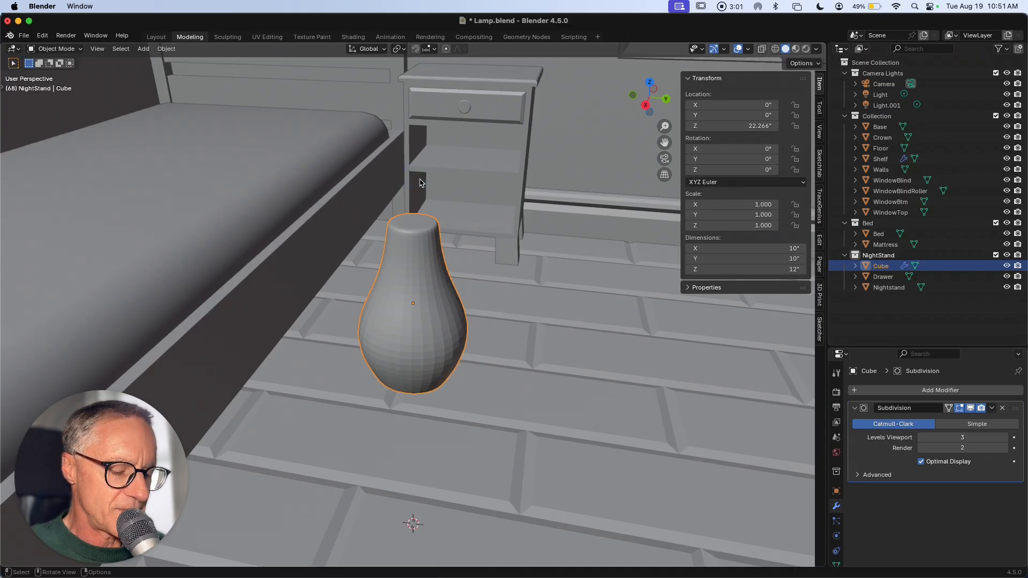
Isolate the lamp base in local view and apply Shade Smooth to it.
{"action": "key", "text": "slash"}
{"action": "scroll", "coordinate": [447, 278], "scroll_direction": "down", "scroll_amount": 3}
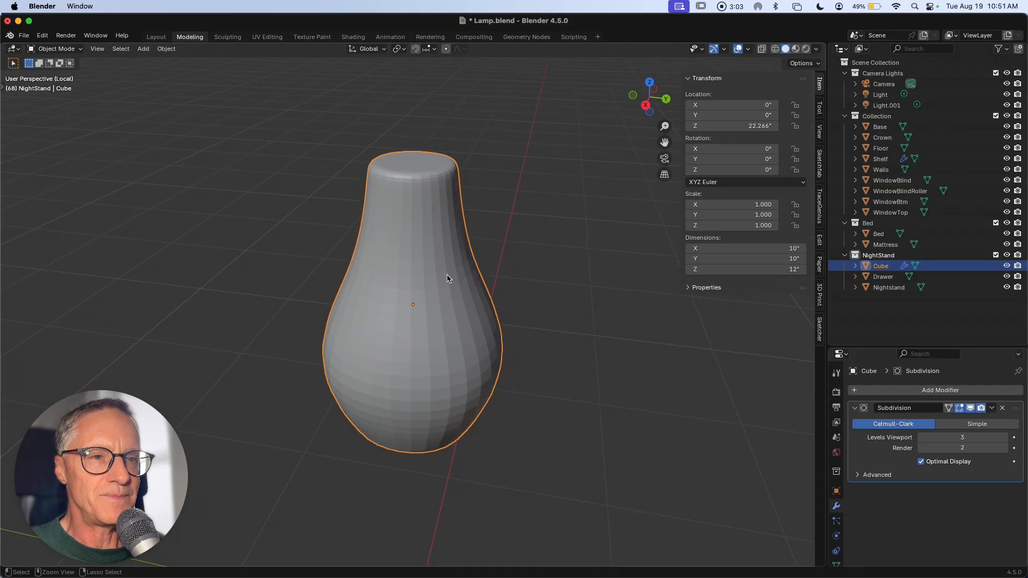
{"action": "right_click", "coordinate": [428, 305]}
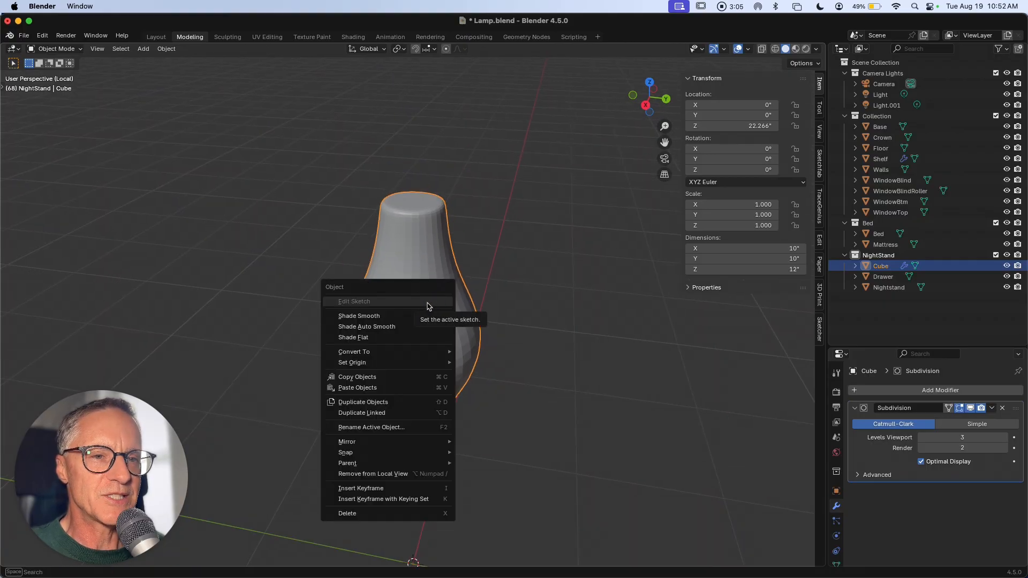
{"action": "left_click", "coordinate": [417, 320]}
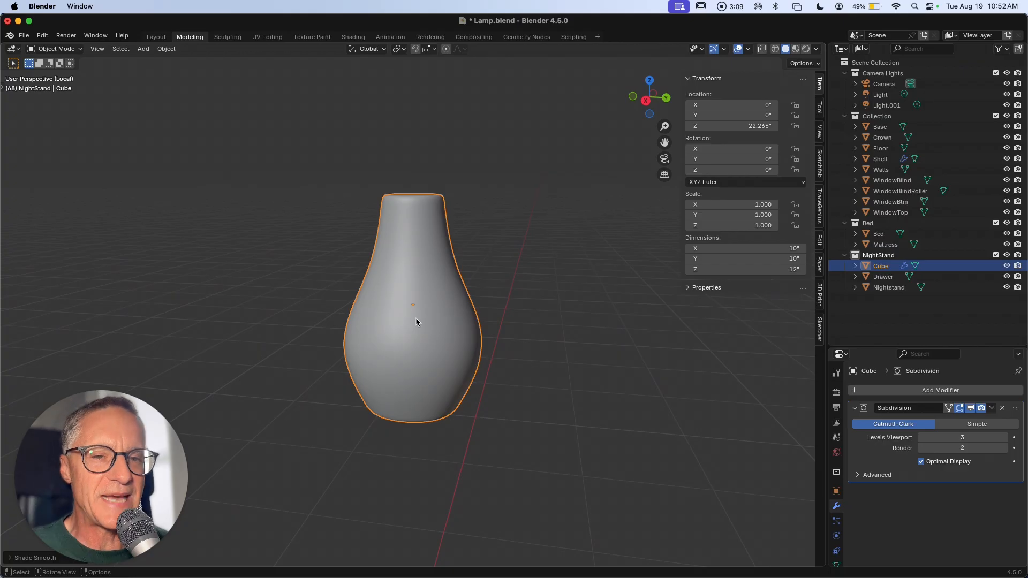
Add a cylinder mesh and scale it down uniformly to about 0.186, making it about 4.45 inches in each dimension.
{"action": "middle_click_drag", "start_coordinate": [416, 317], "coordinate": [389, 287]}
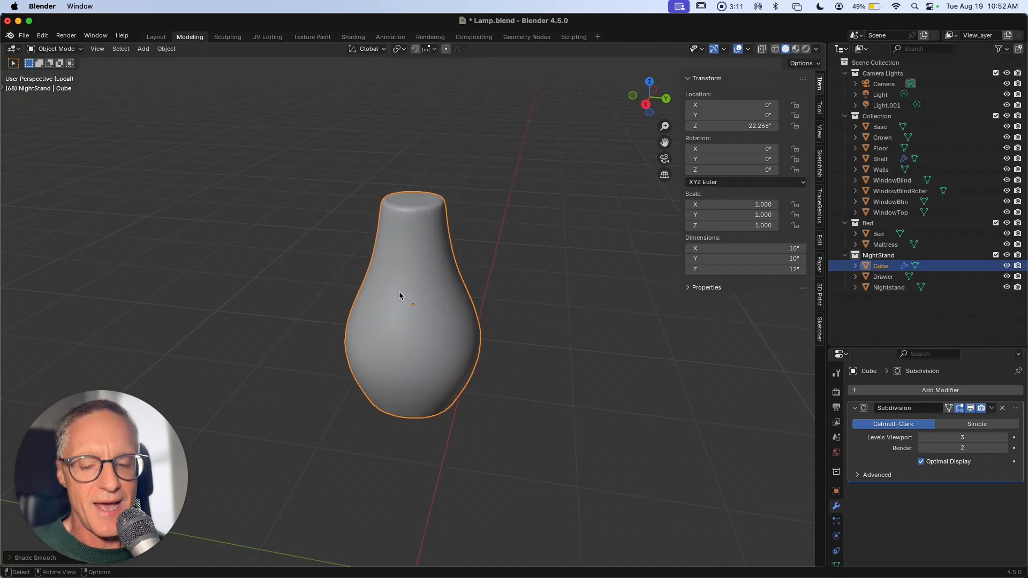
{"action": "scroll", "coordinate": [399, 296], "scroll_direction": "down", "scroll_amount": 3}
{"action": "left_click", "coordinate": [143, 49]}
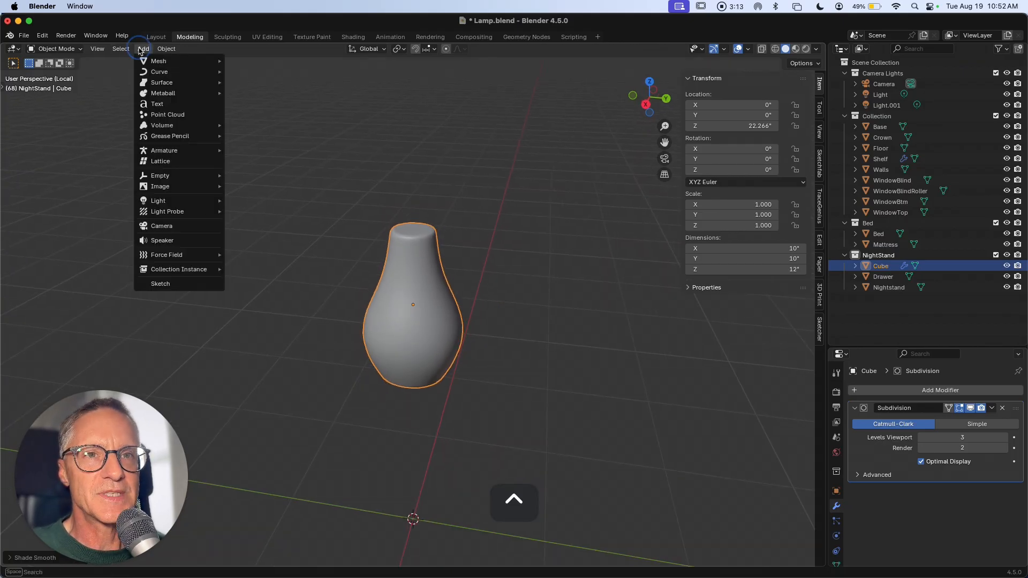
{"action": "mouse_move", "coordinate": [148, 61]}
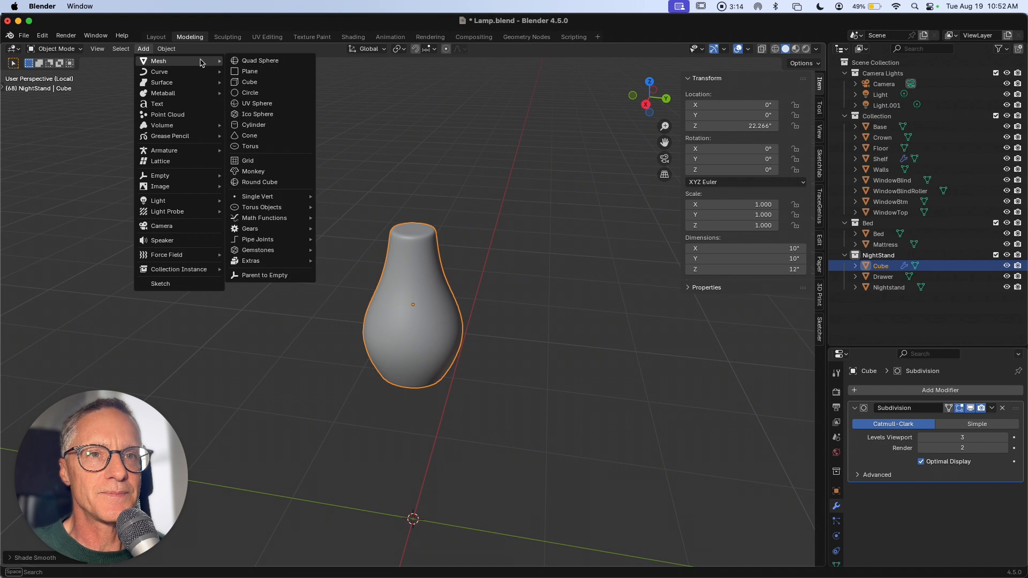
{"action": "left_click", "coordinate": [262, 126]}
{"action": "key", "text": "s"}
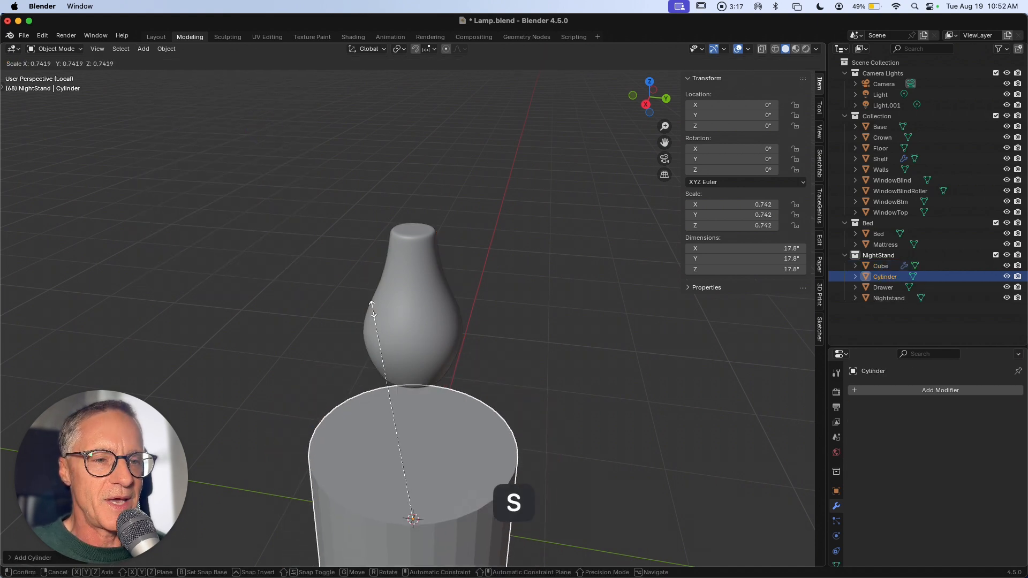
{"action": "left_click", "coordinate": [413, 465]}
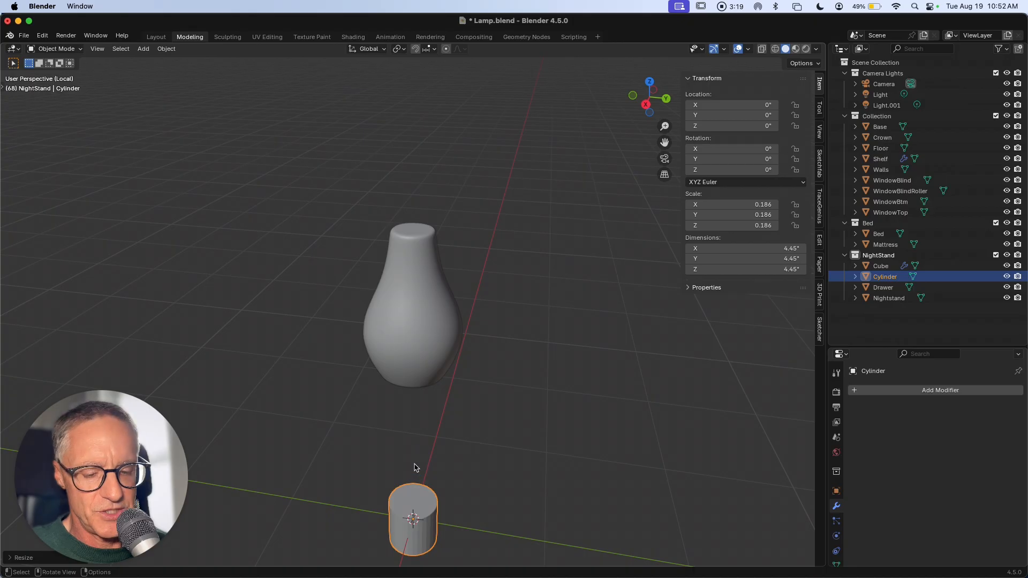
Move the cylinder up along Z to about 29.46 inches and scale it down uniformly to about 0.067.
{"action": "key", "text": "g"}
{"action": "key", "text": "z"}
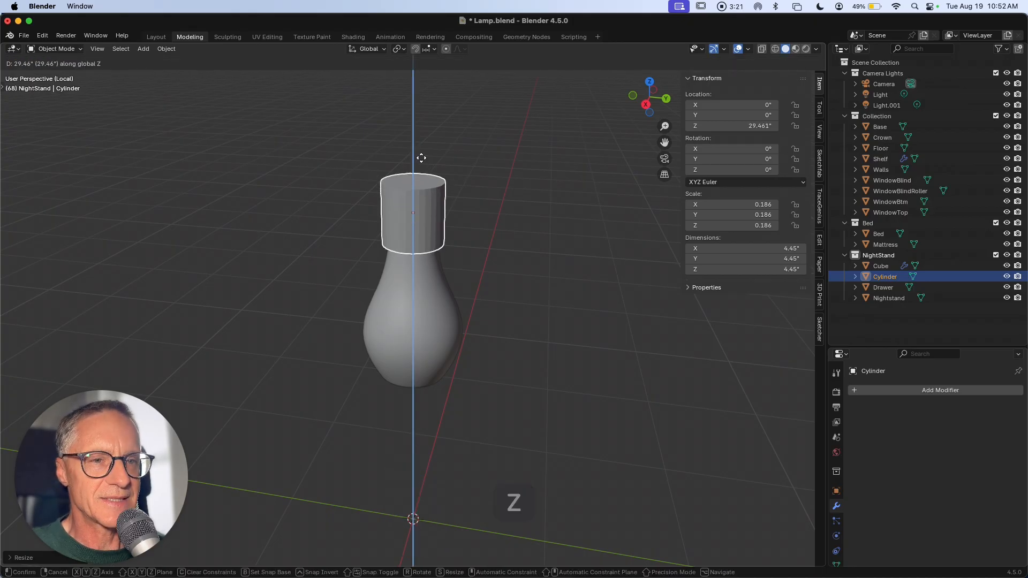
{"action": "left_click", "coordinate": [420, 166]}
{"action": "key", "text": "s"}
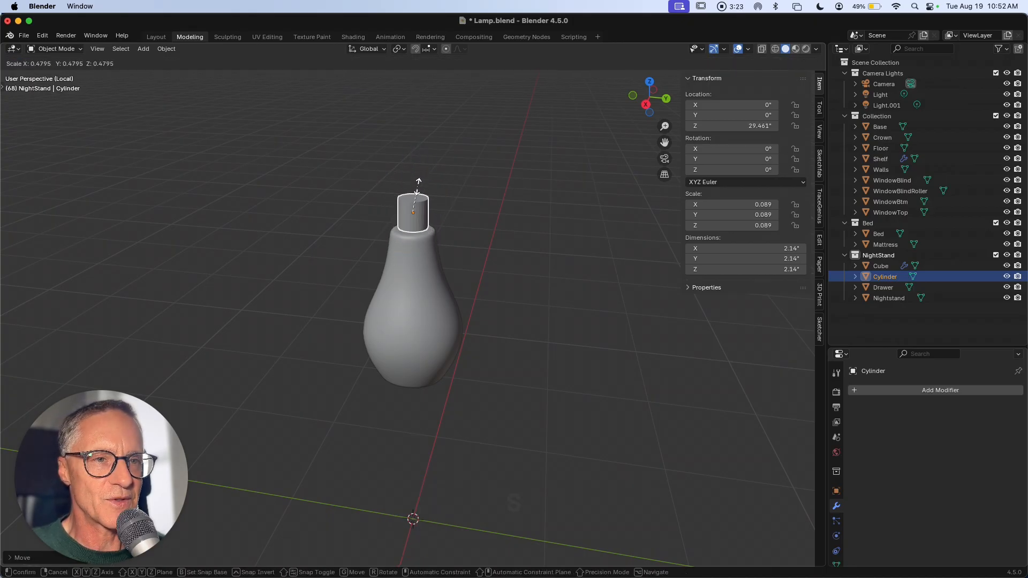
{"action": "left_click", "coordinate": [417, 189]}
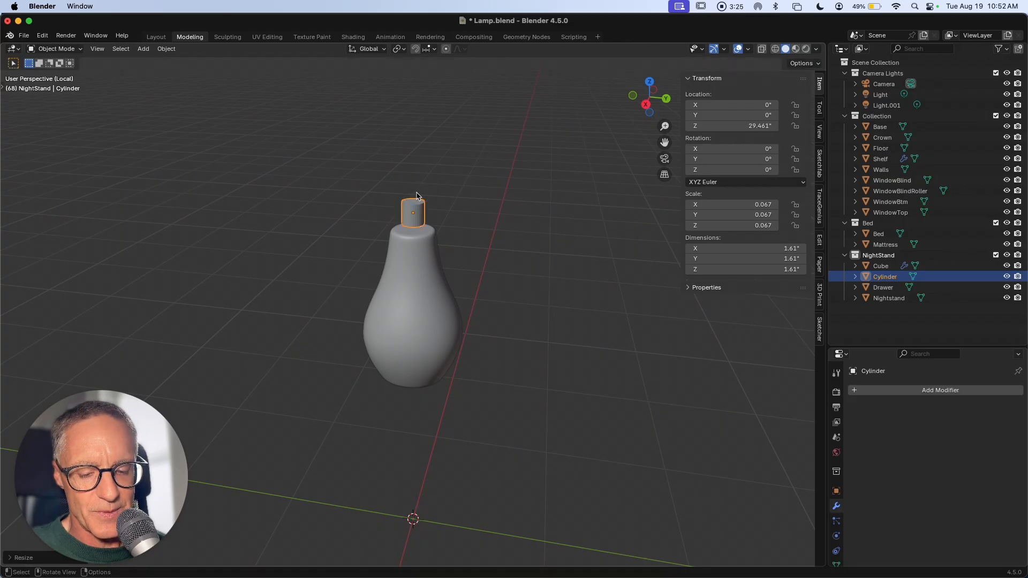
Stretch the cylinder along Z to about 3.52 inches tall so it reaches into the lamp base's neck.
{"action": "key", "text": "s"}
{"action": "key", "text": "z"}
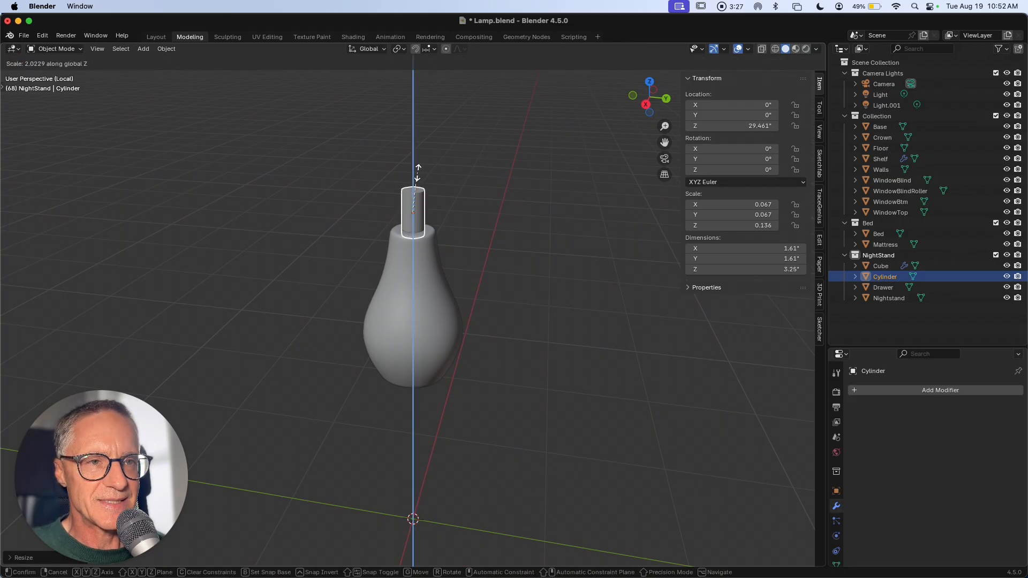
{"action": "left_click", "coordinate": [418, 170]}
{"action": "middle_click_drag", "start_coordinate": [418, 170], "coordinate": [418, 168]}
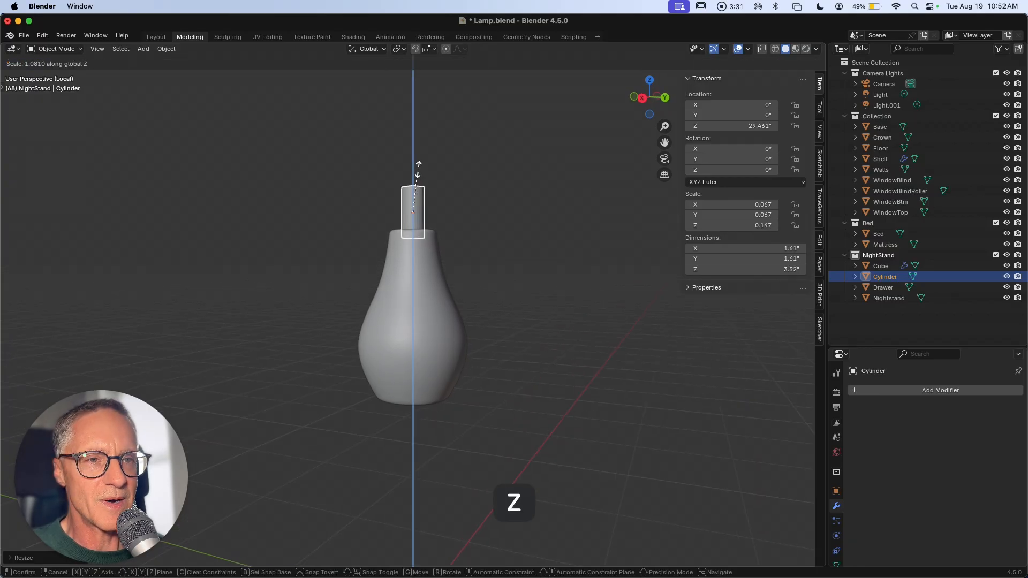
{"action": "left_click", "coordinate": [418, 167]}
Scale the cylinder uniformly to about 1.45 inches across and stretch it along Z to about 3.78 inches.
{"action": "key", "text": "s"}
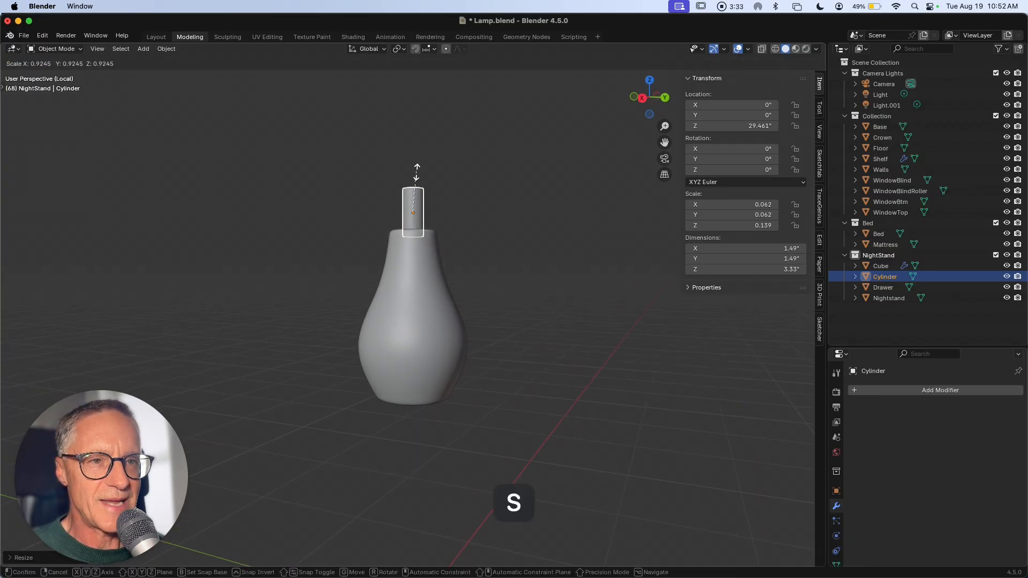
{"action": "left_click", "coordinate": [418, 170]}
{"action": "middle_click_drag", "start_coordinate": [418, 172], "coordinate": [418, 177]}
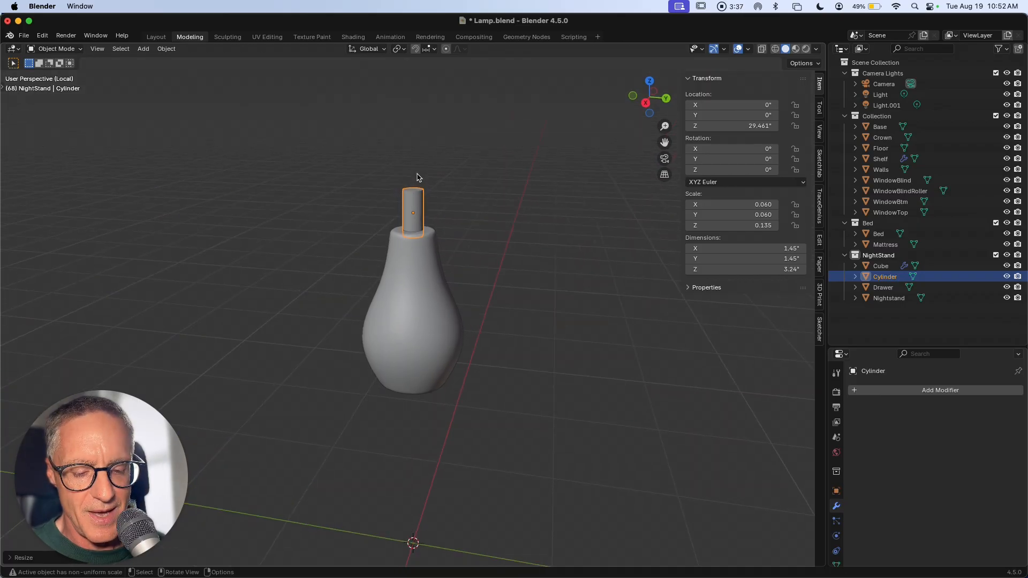
{"action": "key", "text": "s"}
{"action": "key", "text": "z"}
{"action": "left_click", "coordinate": [427, 178]}
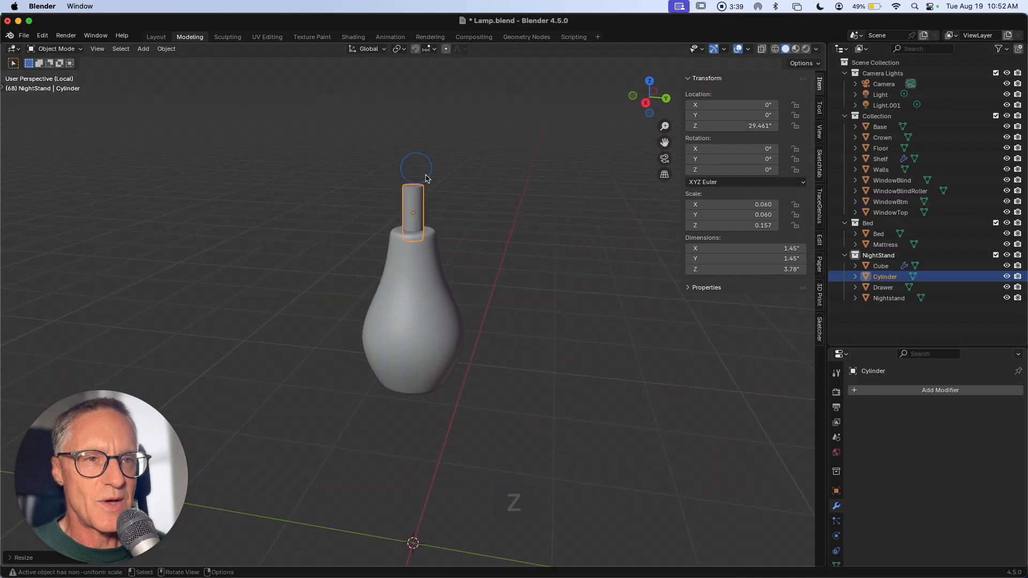
{"action": "middle_click_drag", "start_coordinate": [427, 178], "coordinate": [444, 202]}
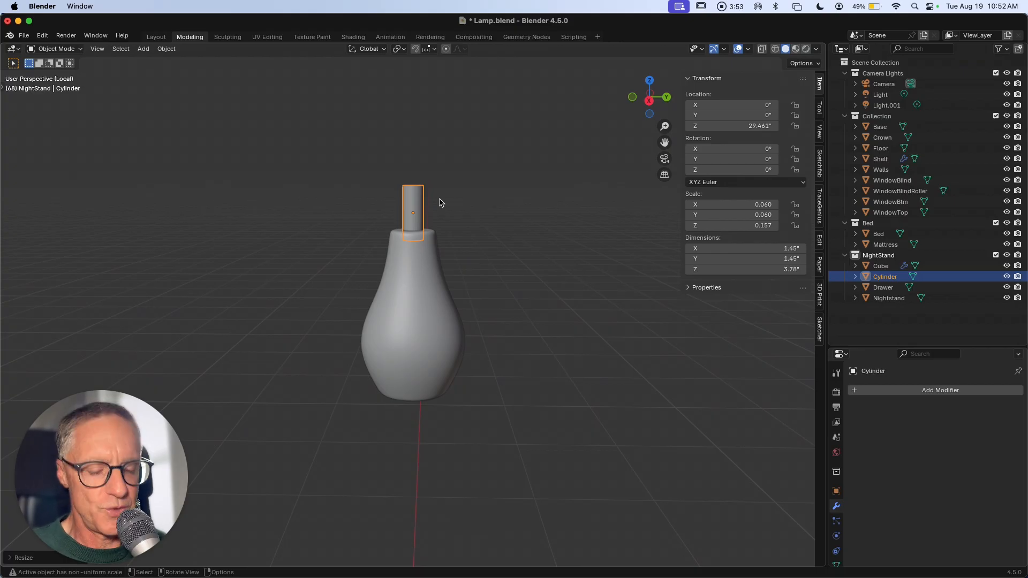
Hide the transform sidebar, switch to front view, and add the light bulb picture from the Desktop folder as a reference image.
{"action": "key", "text": "n"}
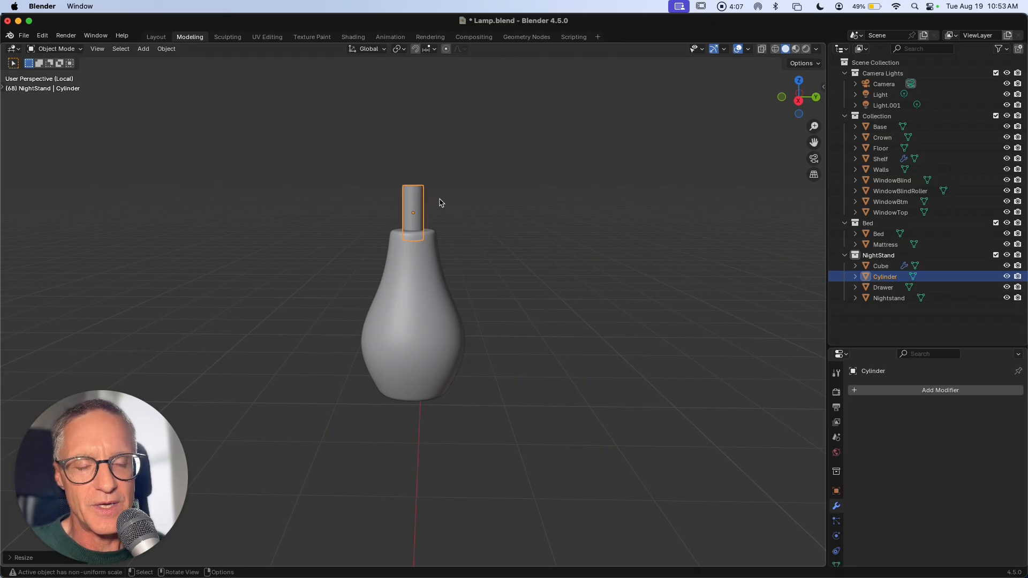
{"action": "key", "text": "grave"}
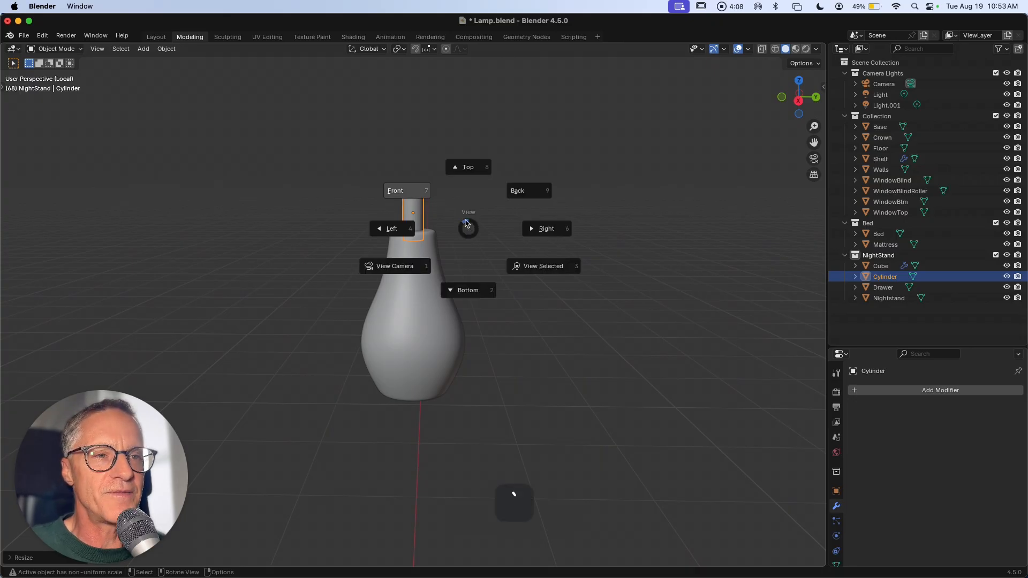
{"action": "left_click", "coordinate": [396, 191]}
{"action": "left_click", "coordinate": [142, 49]}
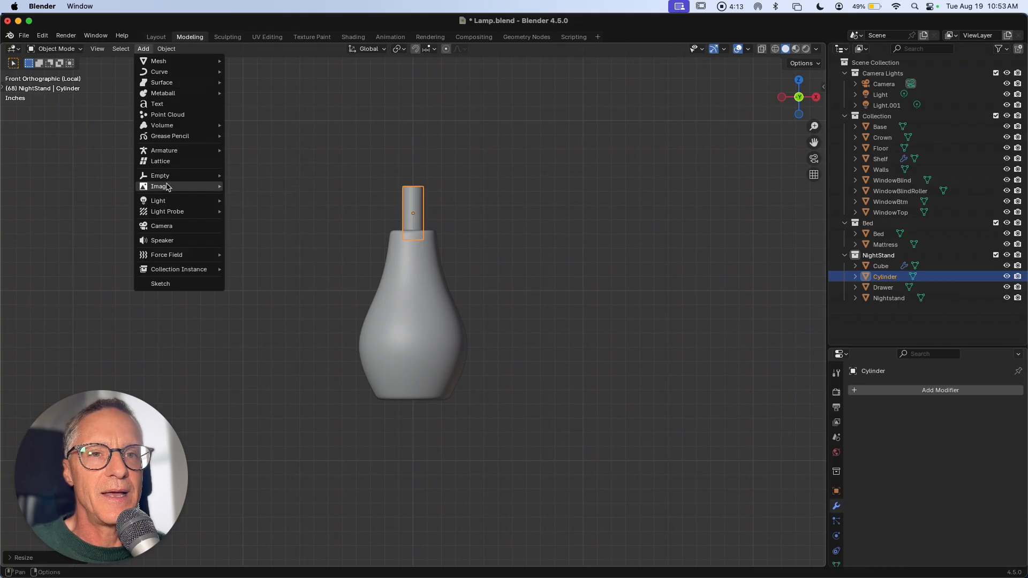
{"action": "mouse_move", "coordinate": [202, 187]}
{"action": "left_click", "coordinate": [252, 185]}
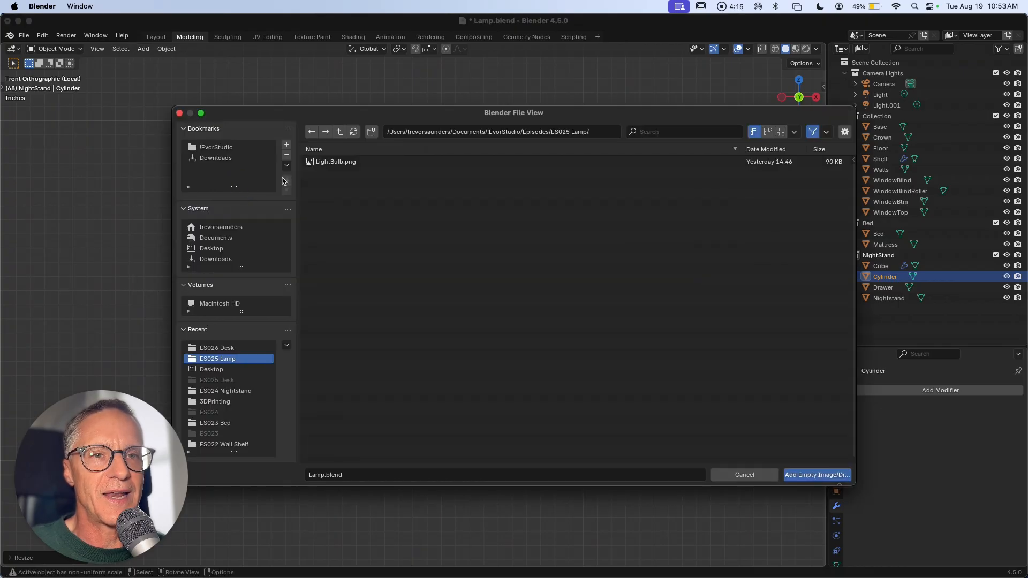
{"action": "left_click", "coordinate": [212, 249]}
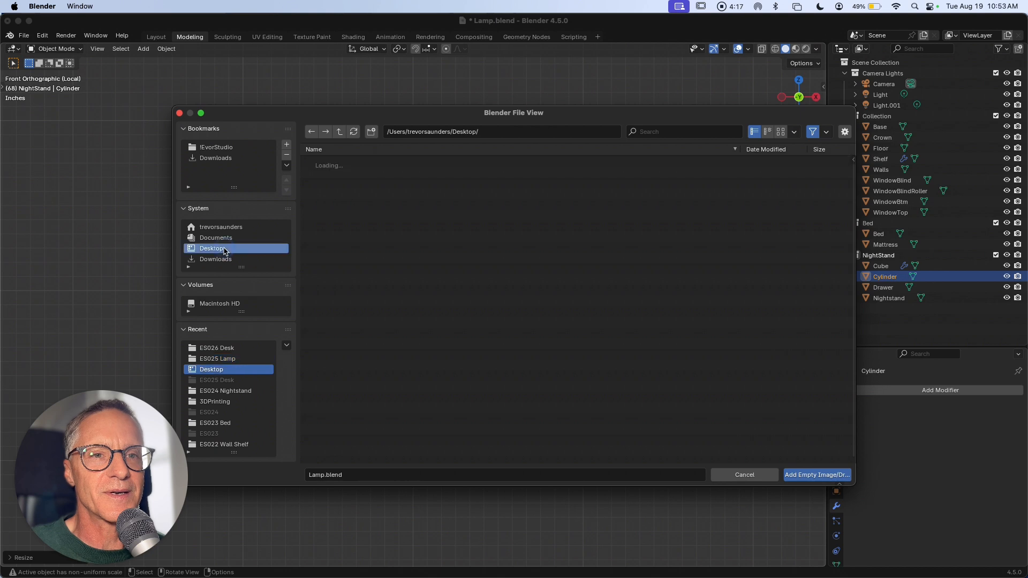
{"action": "double_click", "coordinate": [327, 173]}
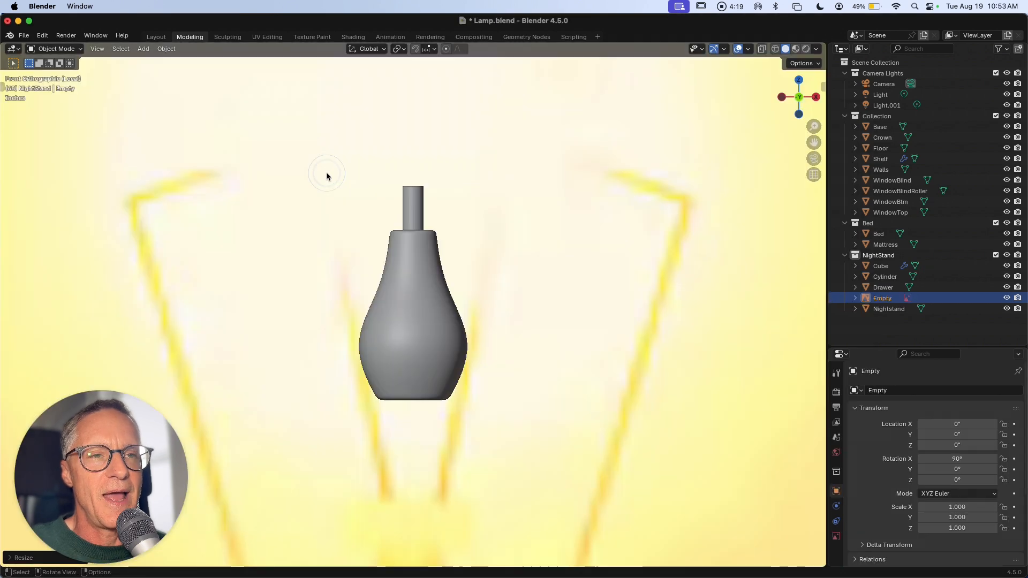
Scale the light bulb reference image down uniformly to about 0.137.
{"action": "key", "text": "s"}
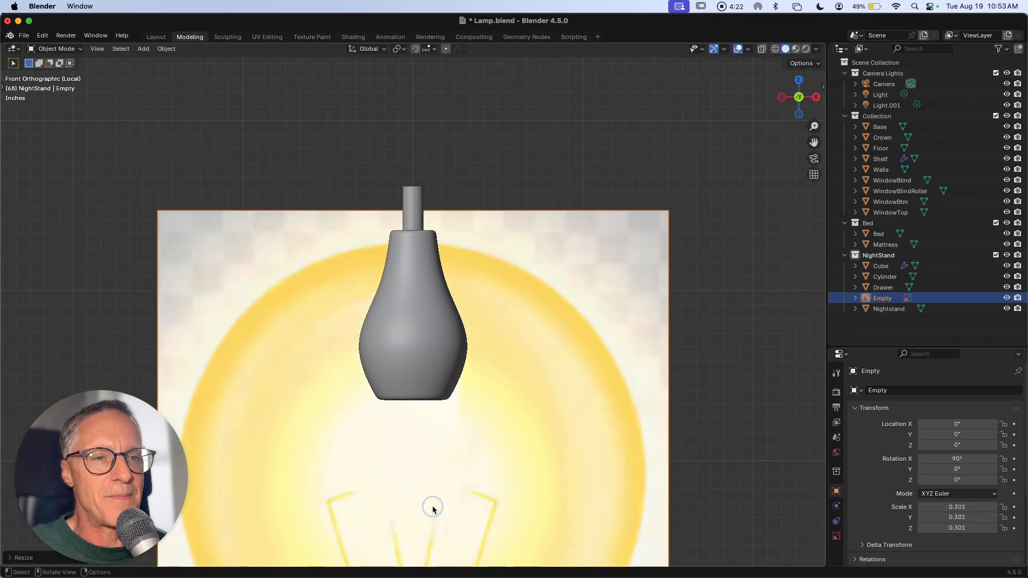
{"action": "left_click", "coordinate": [429, 507]}
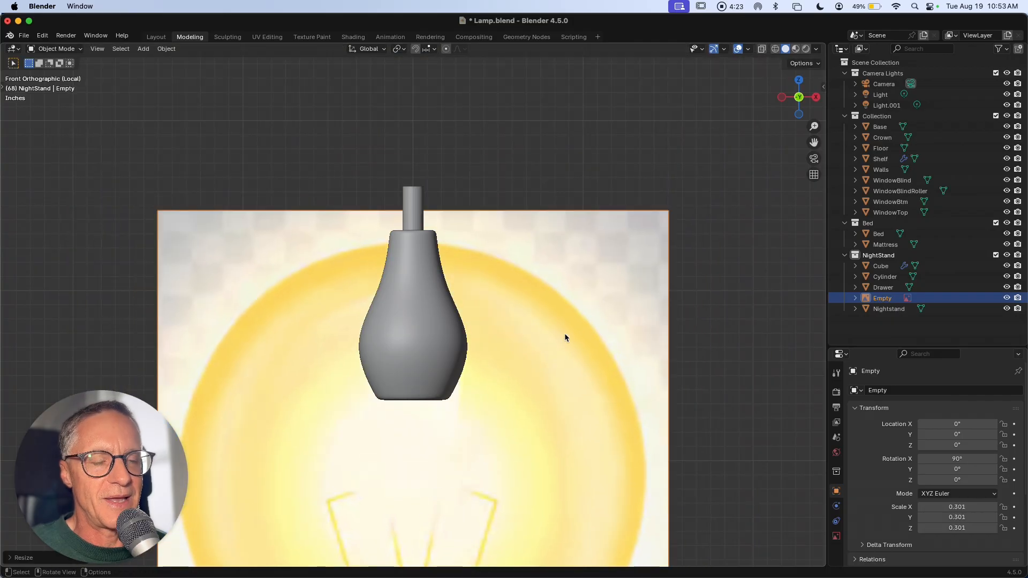
{"action": "key", "text": "s"}
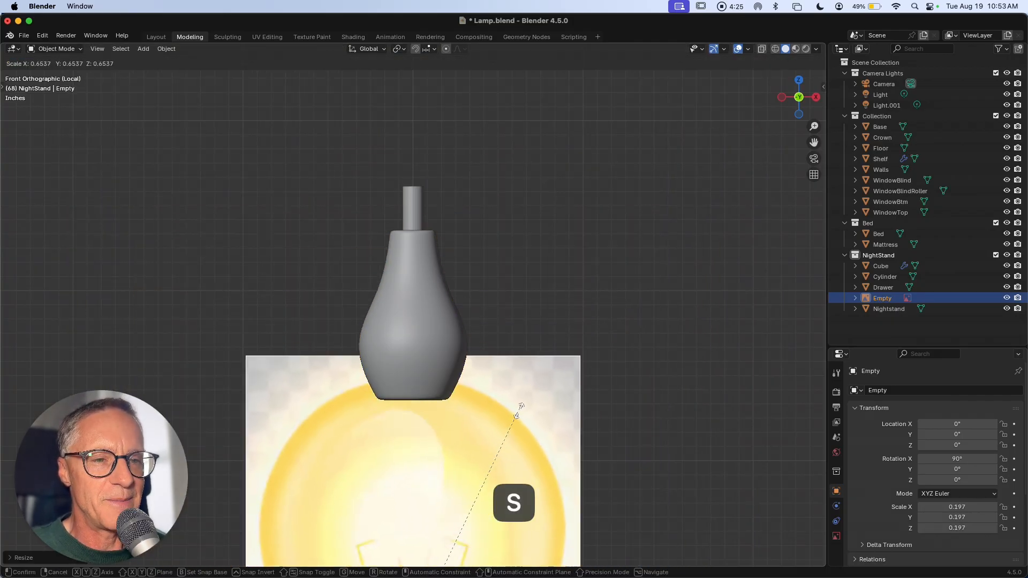
{"action": "left_click", "coordinate": [495, 454]}
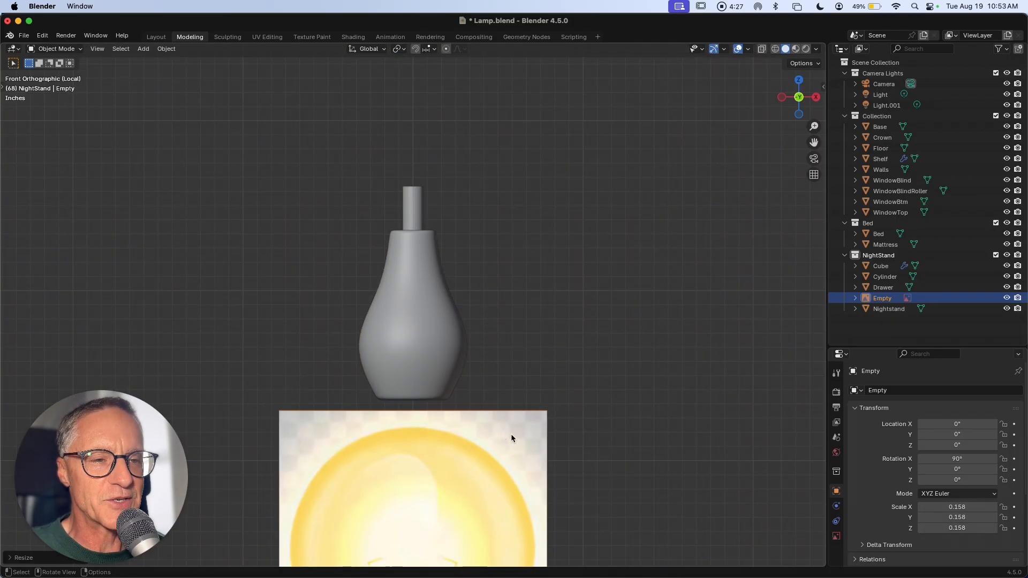
{"action": "key", "text": "s"}
{"action": "left_click", "coordinate": [489, 459]}
Raise the bulb image along Z to about 34.27 inches, above the lamp base, and scale it down uniformly to about 0.062.
{"action": "key", "text": "g"}
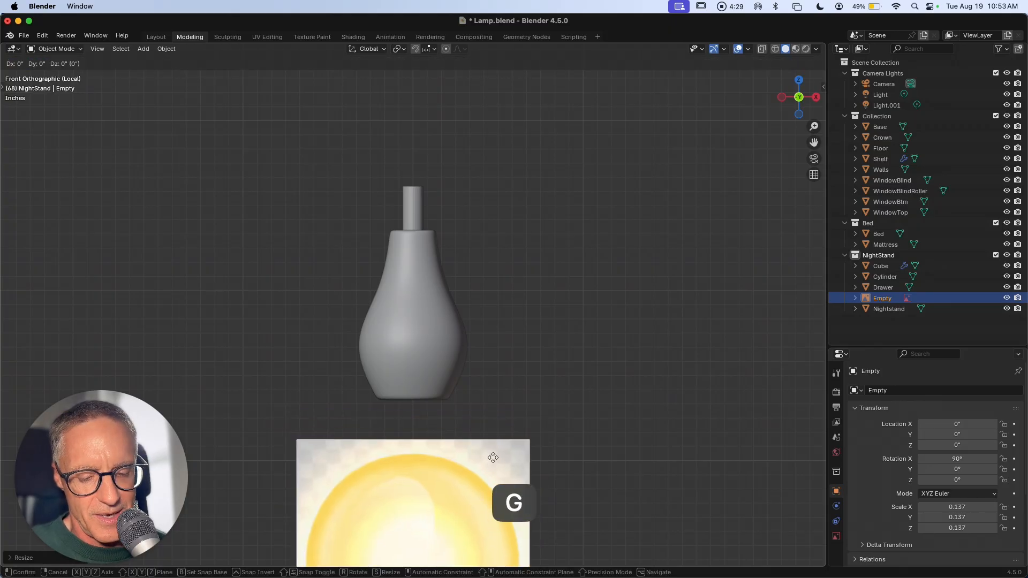
{"action": "key", "text": "z"}
{"action": "left_click", "coordinate": [507, 102]}
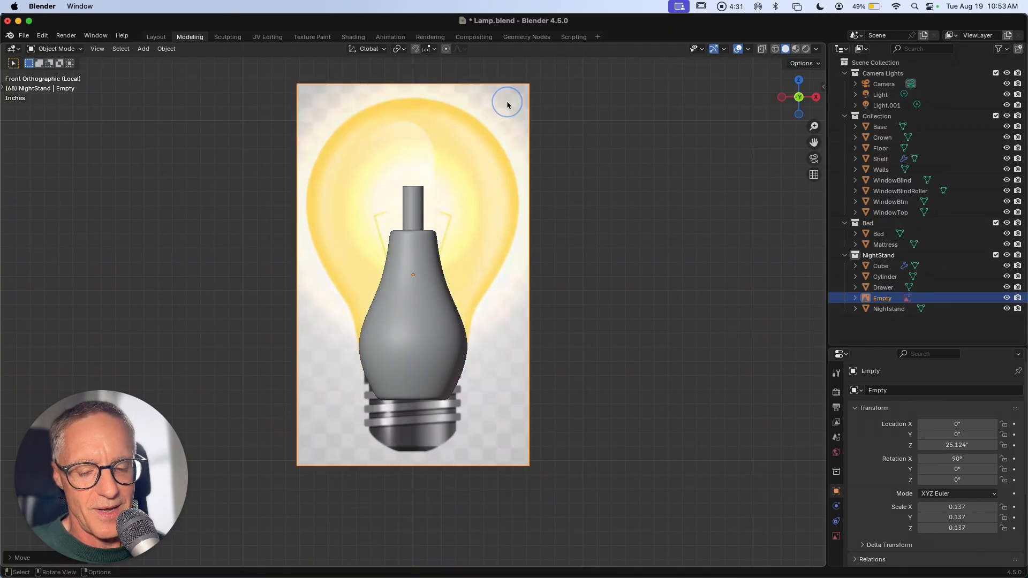
{"action": "key", "text": "s"}
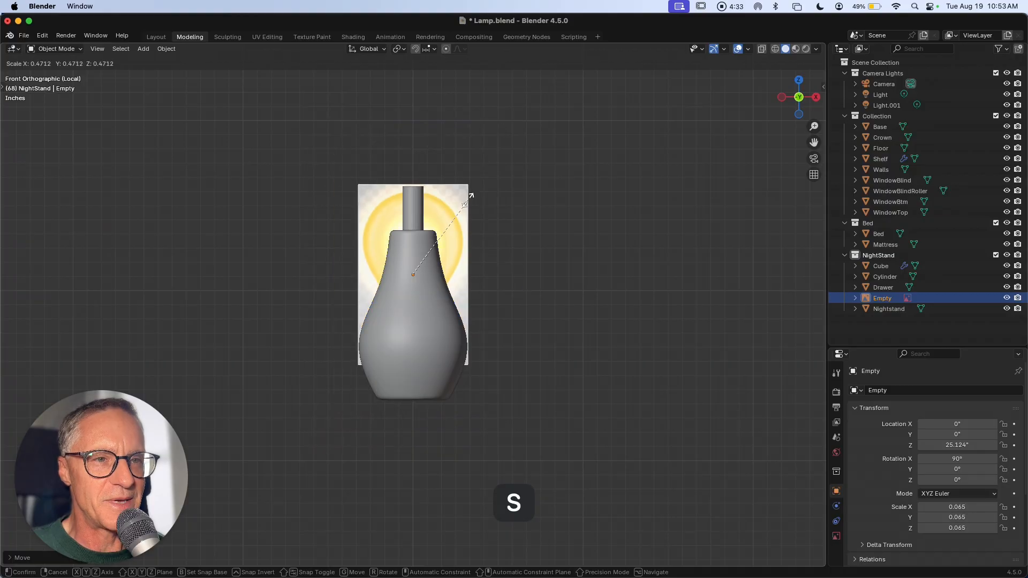
{"action": "left_click", "coordinate": [470, 198]}
{"action": "key", "text": "g"}
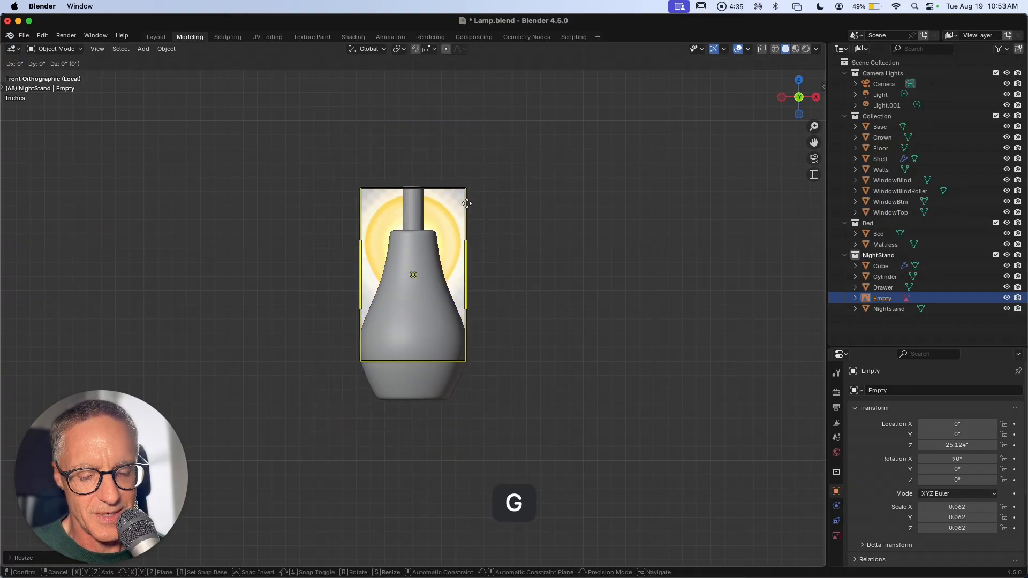
{"action": "key", "text": "z"}
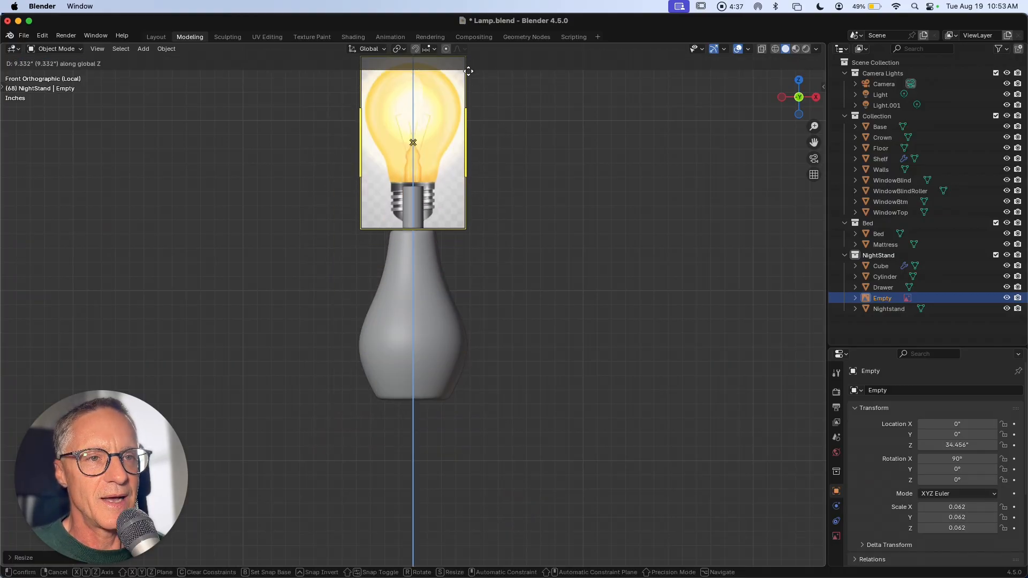
{"action": "left_click", "coordinate": [468, 72]}
Scale the bulb image down to about 0.037 and lower it along Z to about 33.29 inches.
{"action": "key", "text": "s"}
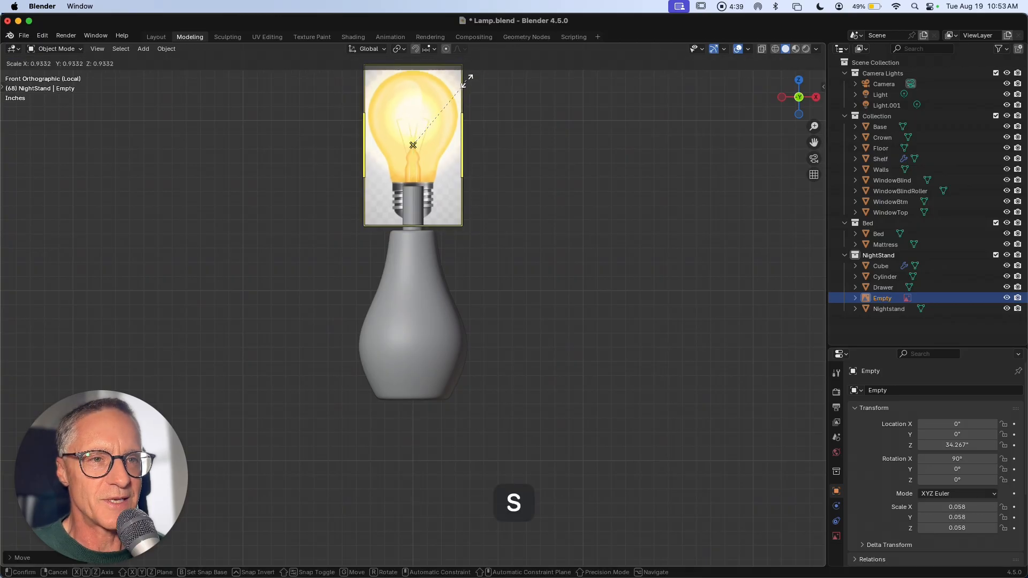
{"action": "left_click", "coordinate": [450, 105]}
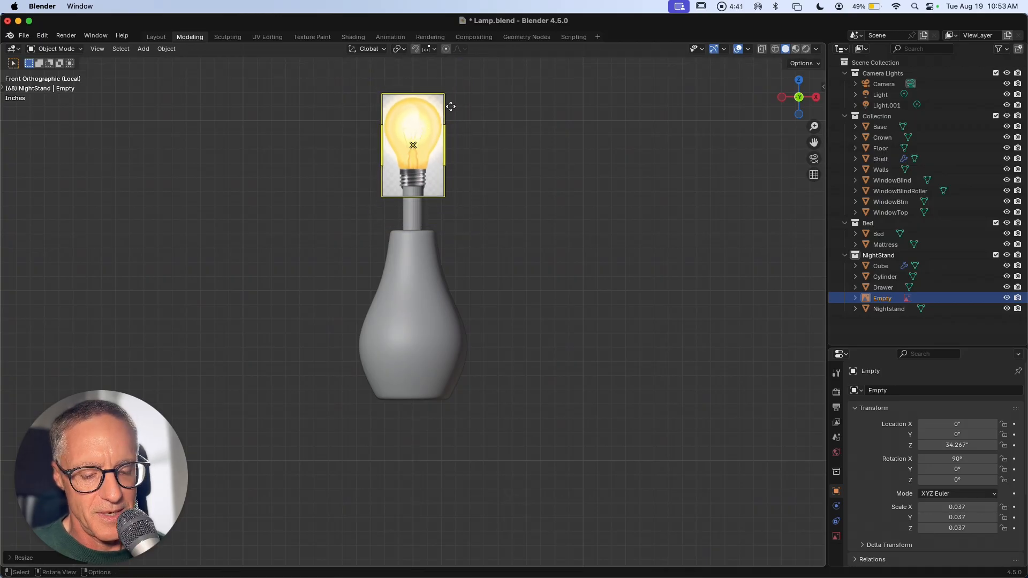
{"action": "key", "text": "g"}
{"action": "key", "text": "z"}
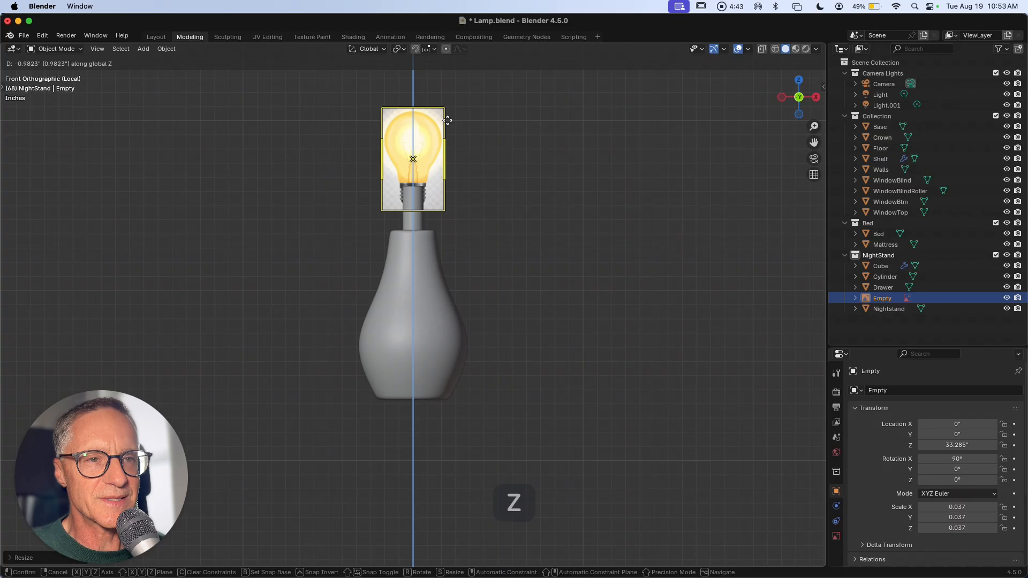
{"action": "left_click", "coordinate": [448, 120]}
Scale the bulb image to about 0.029 and lower it along Z to about 32.72 inches so the bulb sits on the cylinder.
{"action": "key", "text": "s"}
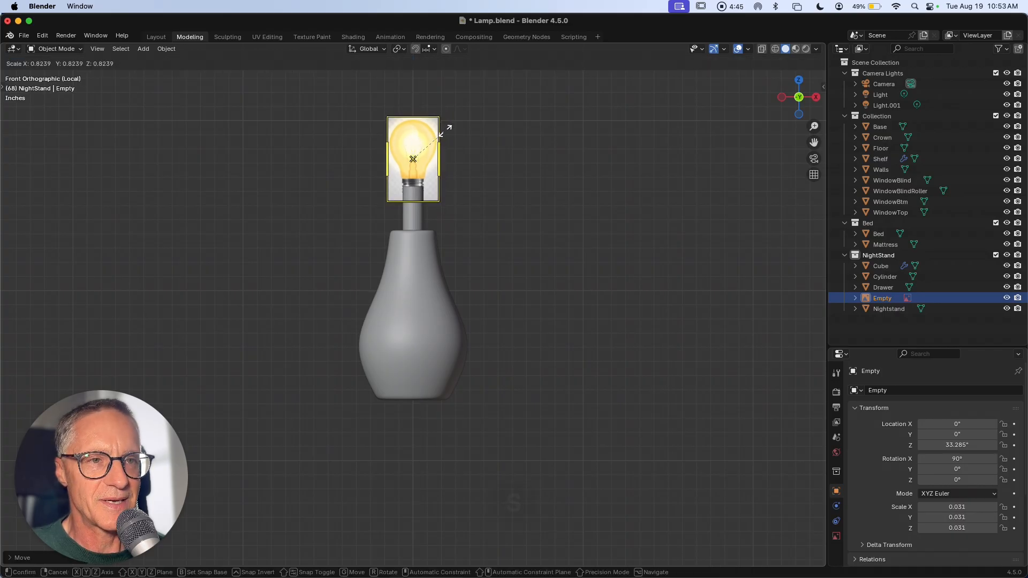
{"action": "left_click", "coordinate": [446, 129]}
{"action": "key", "text": "g"}
{"action": "key", "text": "z"}
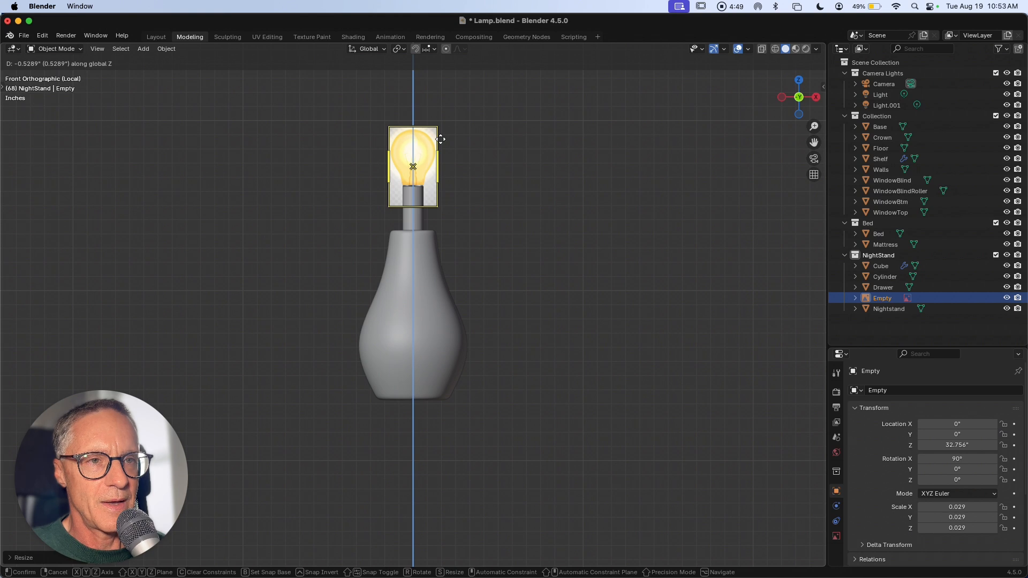
{"action": "left_click", "coordinate": [440, 140]}
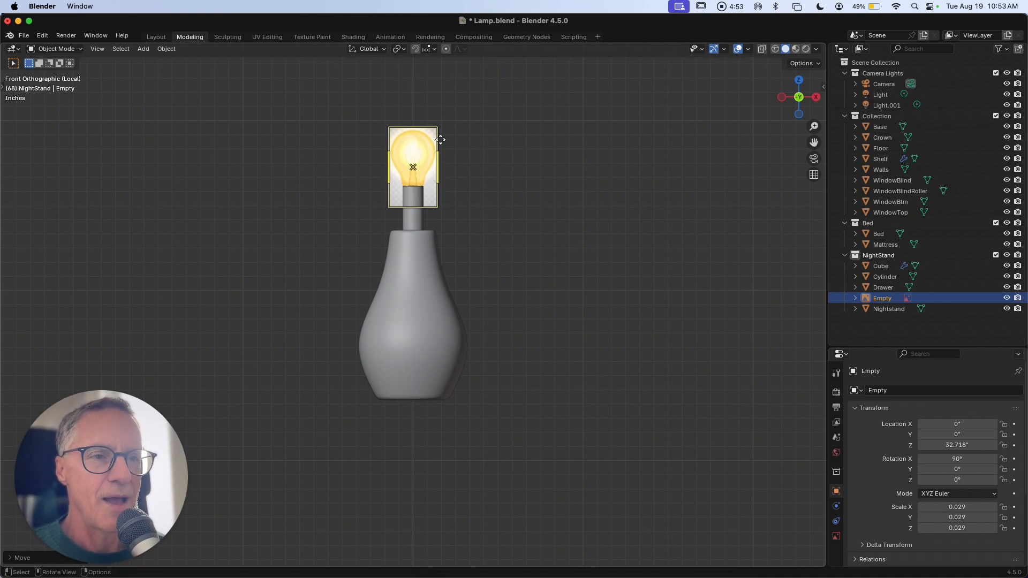
{"action": "left_click", "coordinate": [445, 140]}
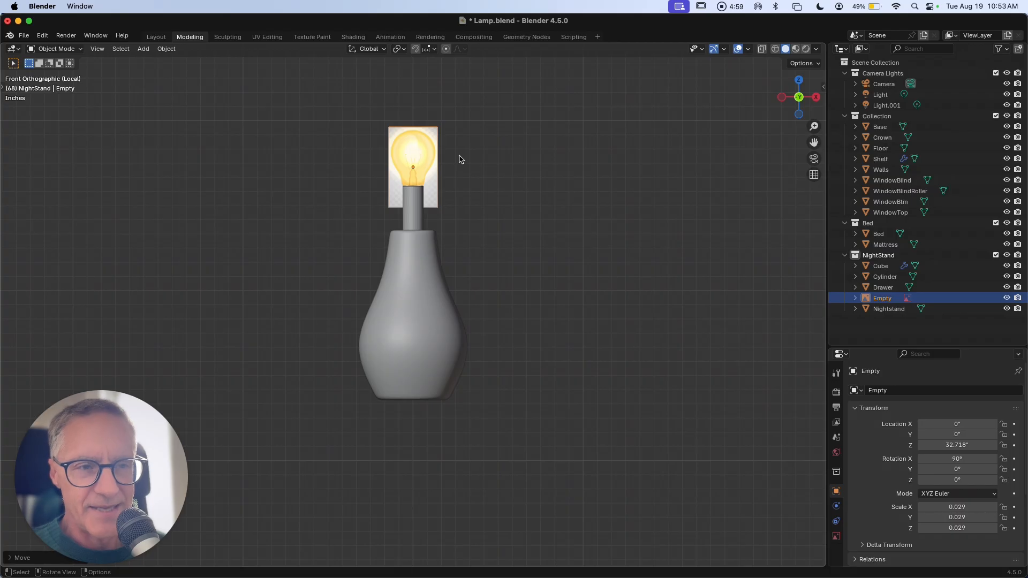
Add a circle mesh at the world origin.
{"action": "scroll", "coordinate": [460, 159], "scroll_direction": "up", "scroll_amount": 2}
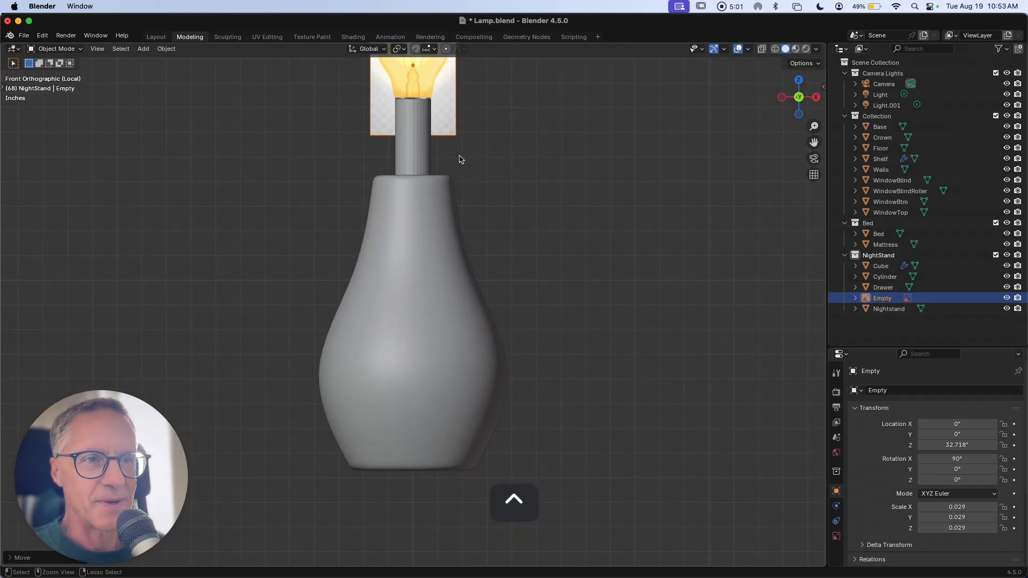
{"action": "scroll", "coordinate": [459, 159], "scroll_direction": "down", "scroll_amount": 5}
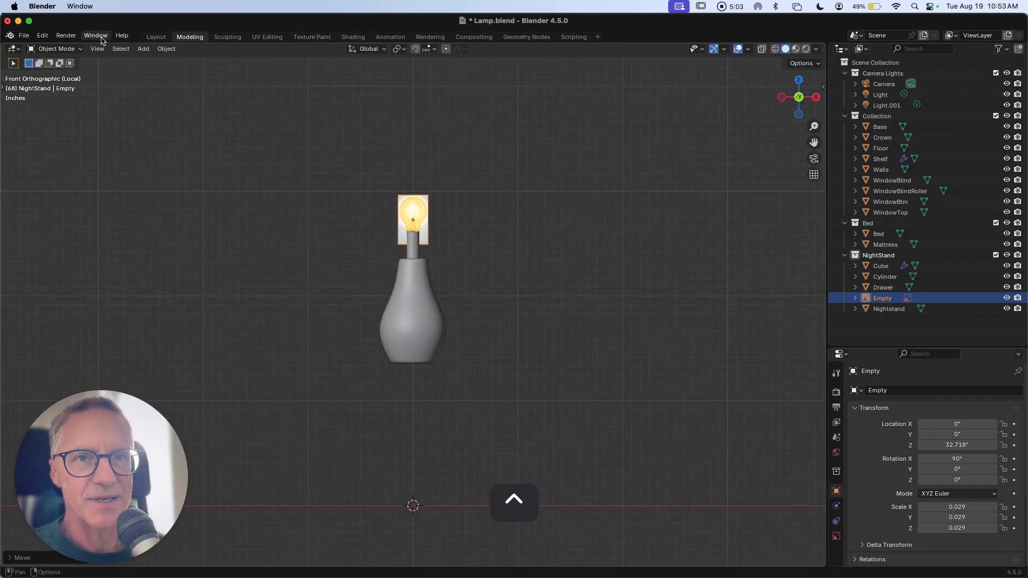
{"action": "left_click", "coordinate": [143, 49]}
{"action": "mouse_move", "coordinate": [151, 65]}
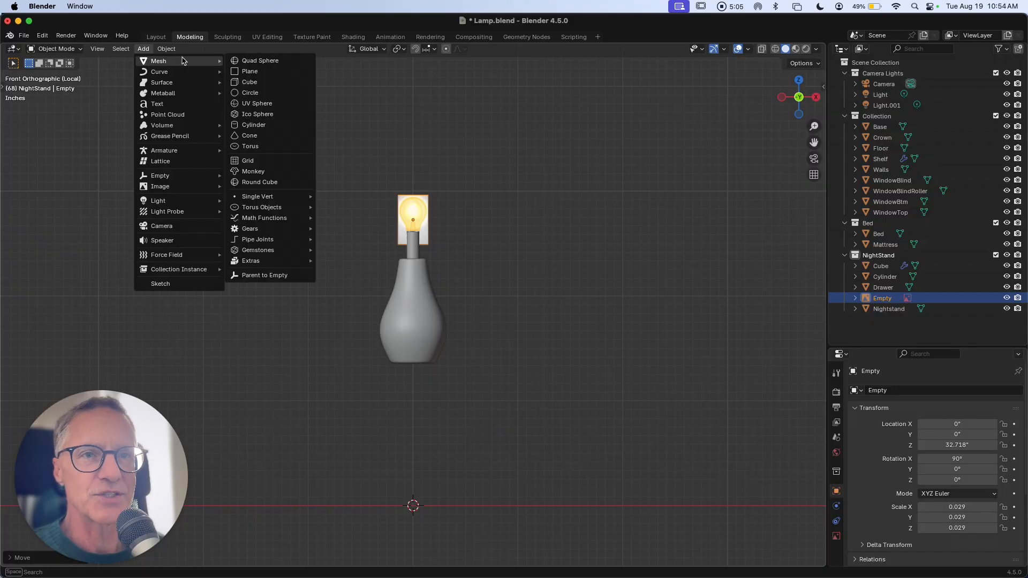
{"action": "left_click", "coordinate": [251, 93]}
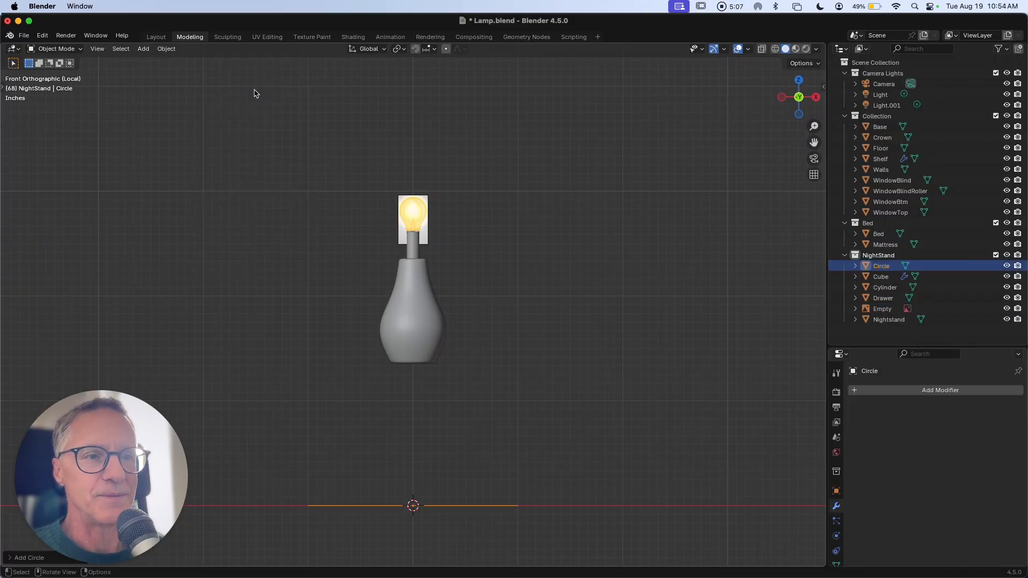
Rotate the circle 90° about the X axis so it stands upright.
{"action": "key", "text": "r"}
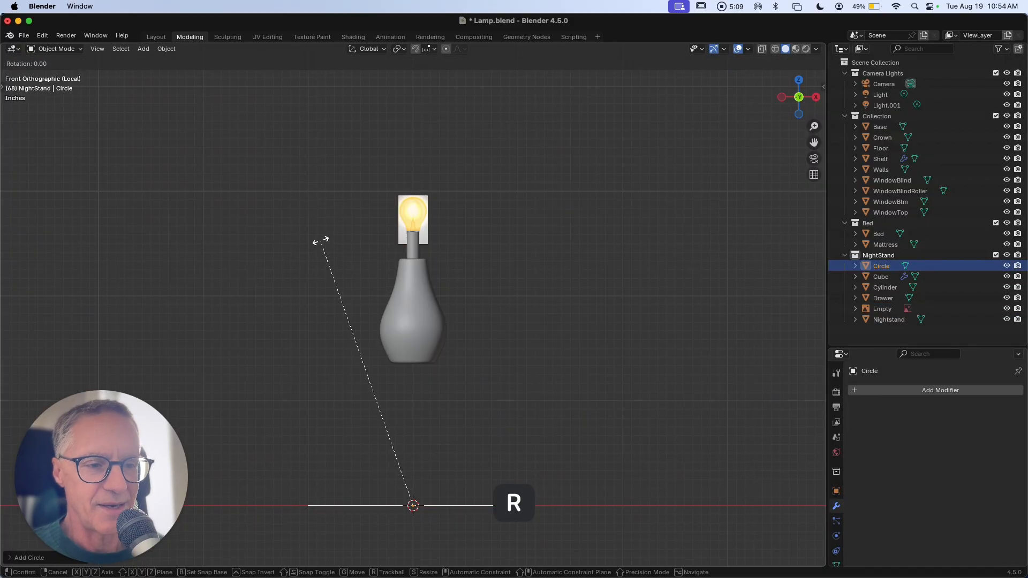
{"action": "key", "text": "x"}
{"action": "key", "text": "9"}
{"action": "key", "text": "0"}
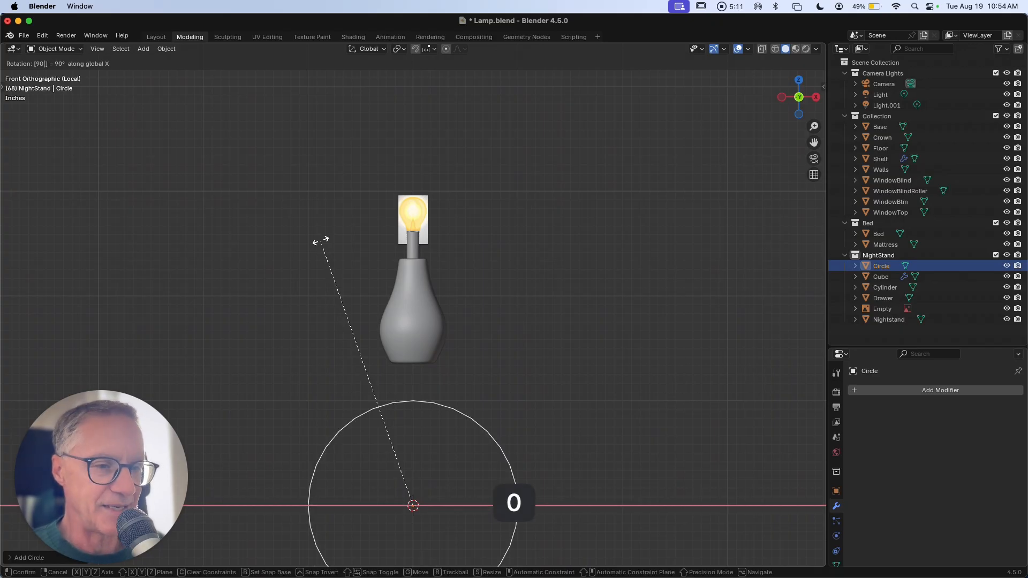
{"action": "key", "text": "Return"}
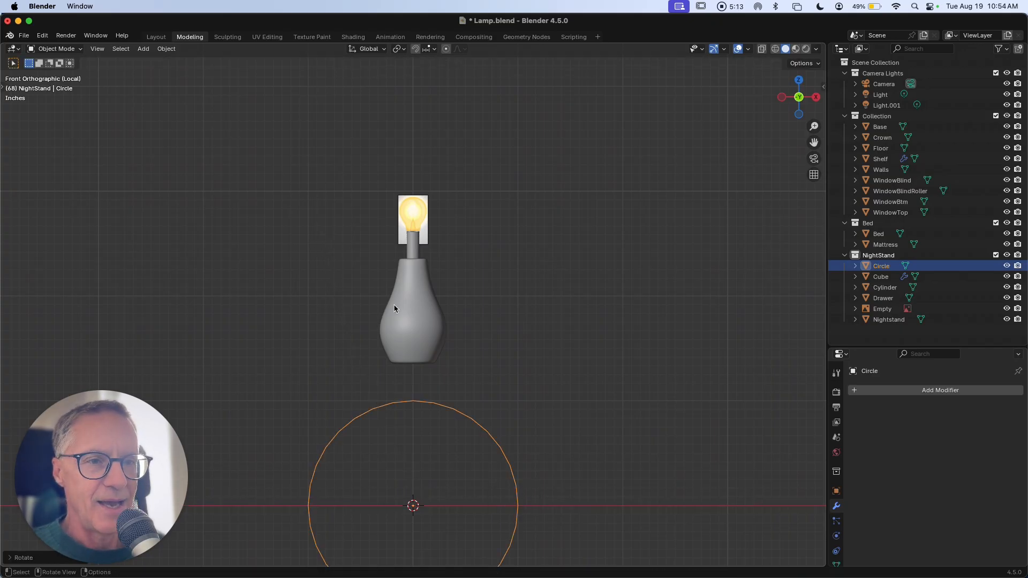
Raise the circle along Z to the centre of the bulb image and scale it down uniformly to about 0.154.
{"action": "key", "text": "g"}
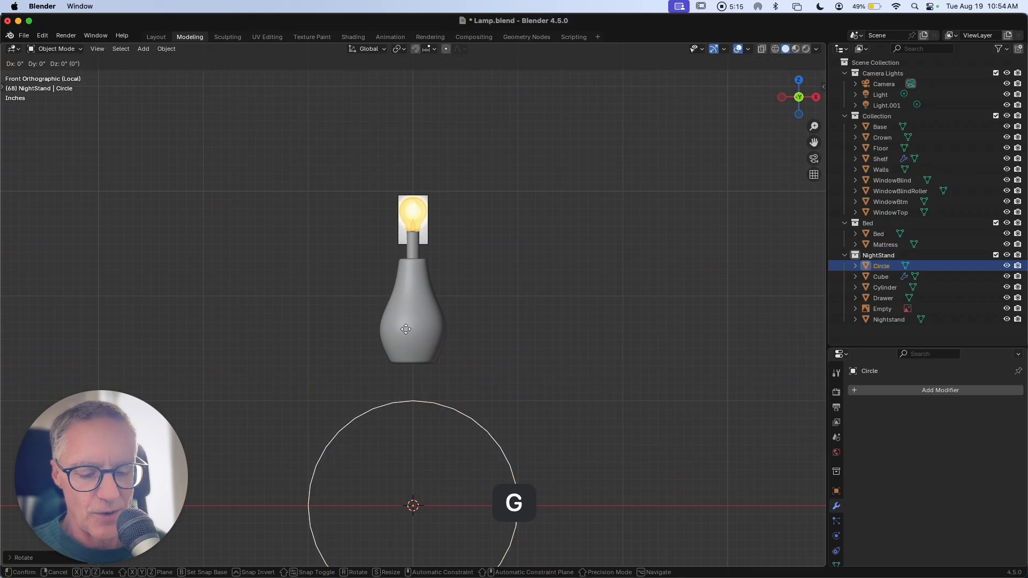
{"action": "key", "text": "z"}
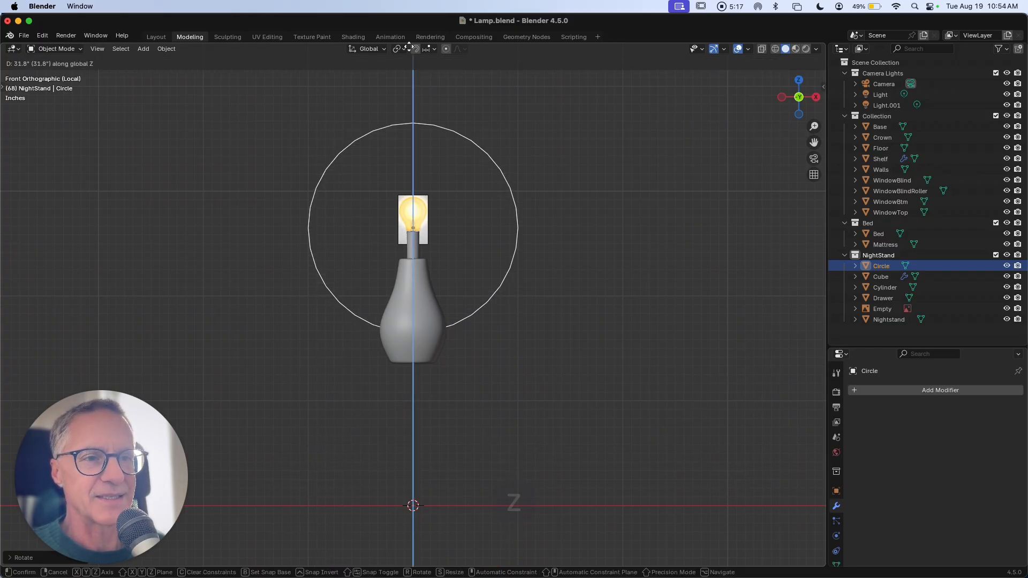
{"action": "left_click", "coordinate": [408, 554]}
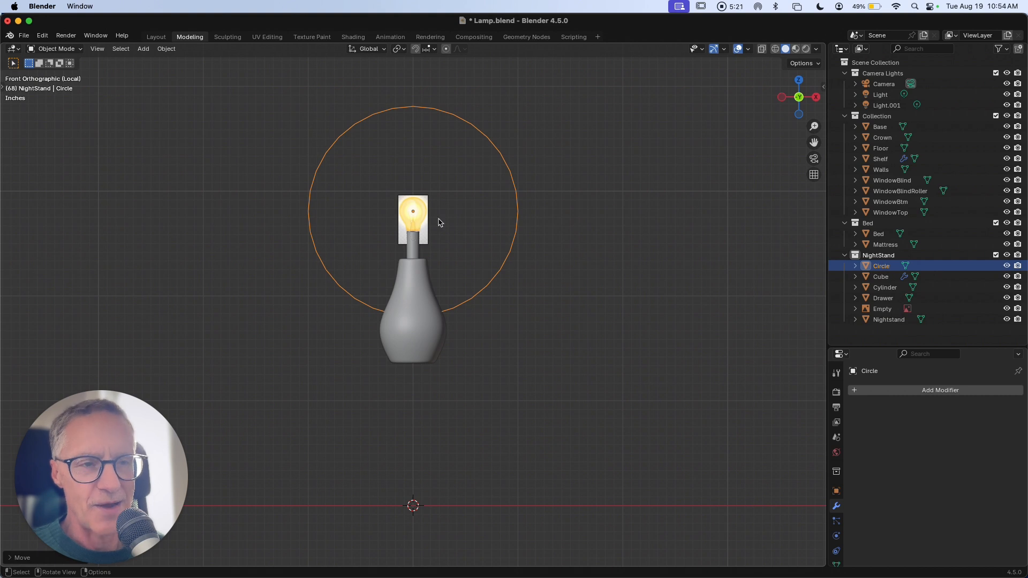
{"action": "key", "text": "s"}
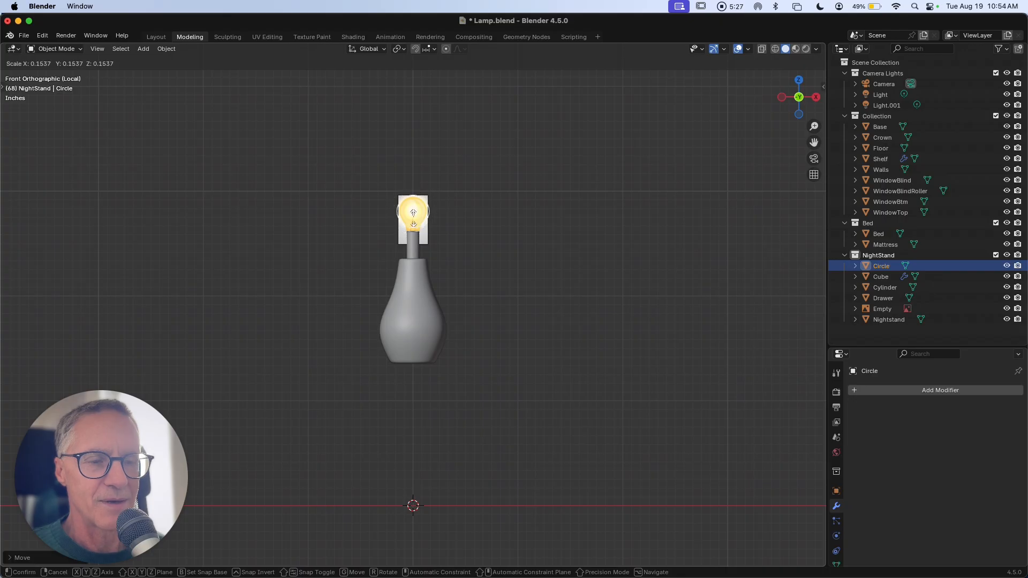
{"action": "left_click", "coordinate": [412, 218]}
Lower the circle about 0.23 inches along Z and scale it up uniformly by about 1.046 to fit the bulb's height.
{"action": "scroll", "coordinate": [412, 216], "scroll_direction": "up", "scroll_amount": 7}
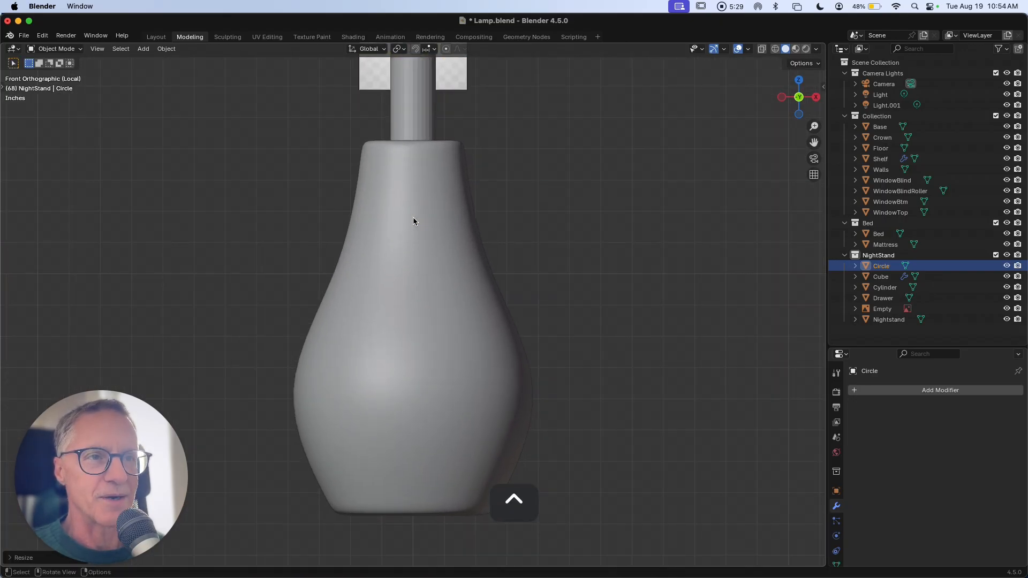
{"action": "scroll", "coordinate": [413, 218], "scroll_direction": "down", "scroll_amount": 10}
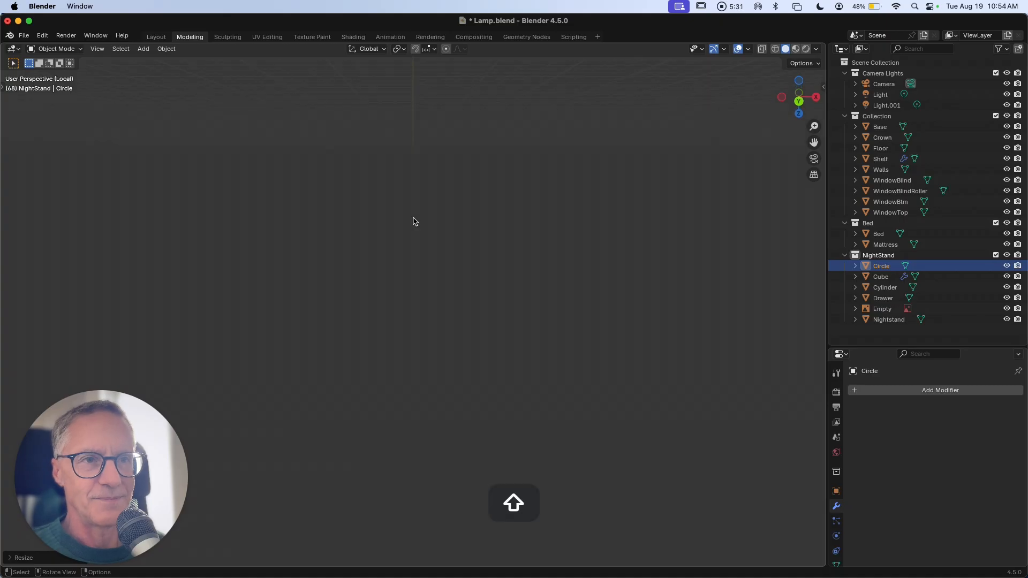
{"action": "scroll", "coordinate": [413, 221], "scroll_direction": "up", "scroll_amount": 2, "text": "shift"}
{"action": "scroll", "coordinate": [414, 221], "scroll_direction": "down", "scroll_amount": 10}
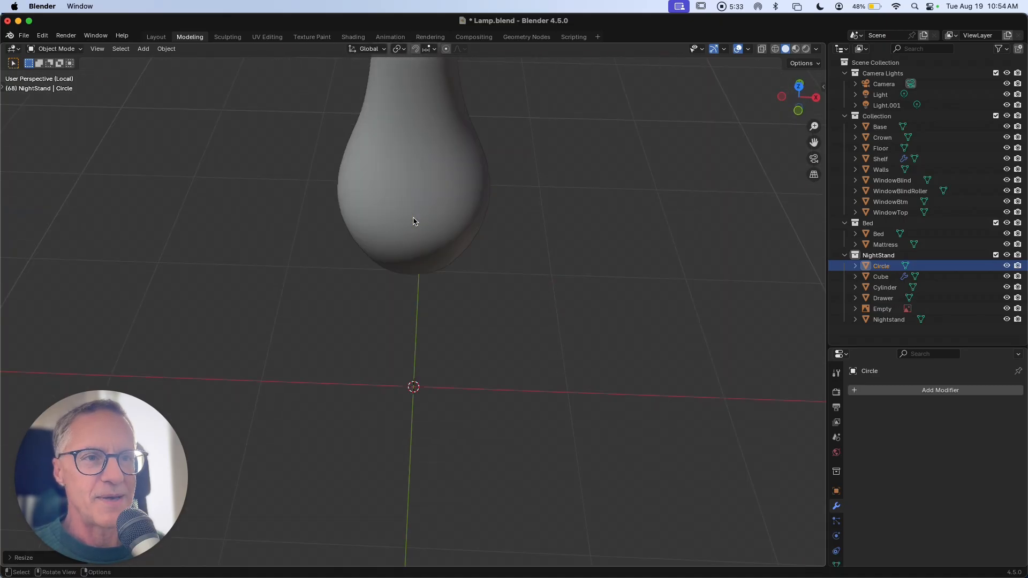
{"action": "scroll", "coordinate": [413, 222], "scroll_direction": "down", "scroll_amount": 6}
{"action": "scroll", "coordinate": [414, 221], "scroll_direction": "down", "scroll_amount": 3}
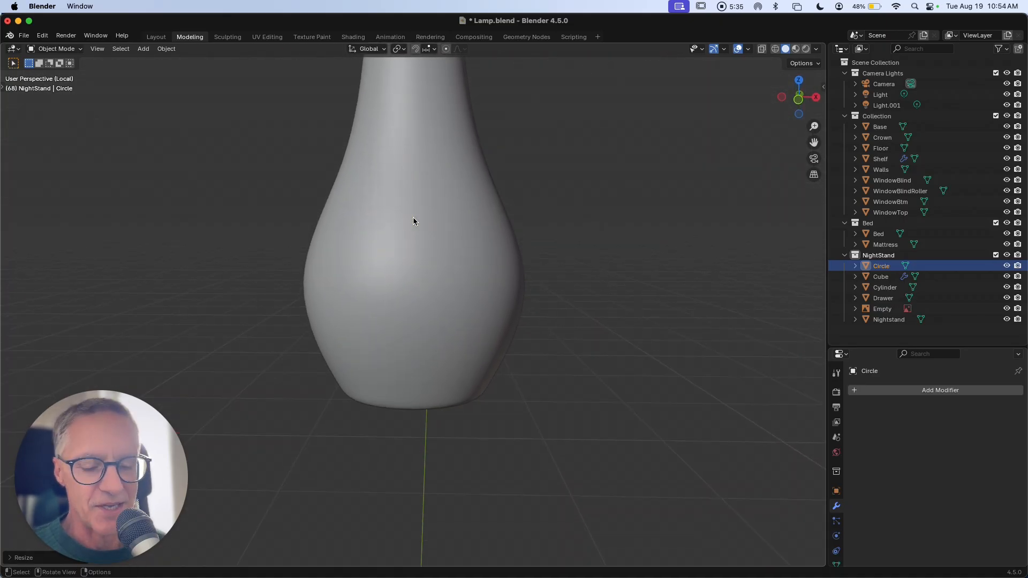
{"action": "key", "text": "grave"}
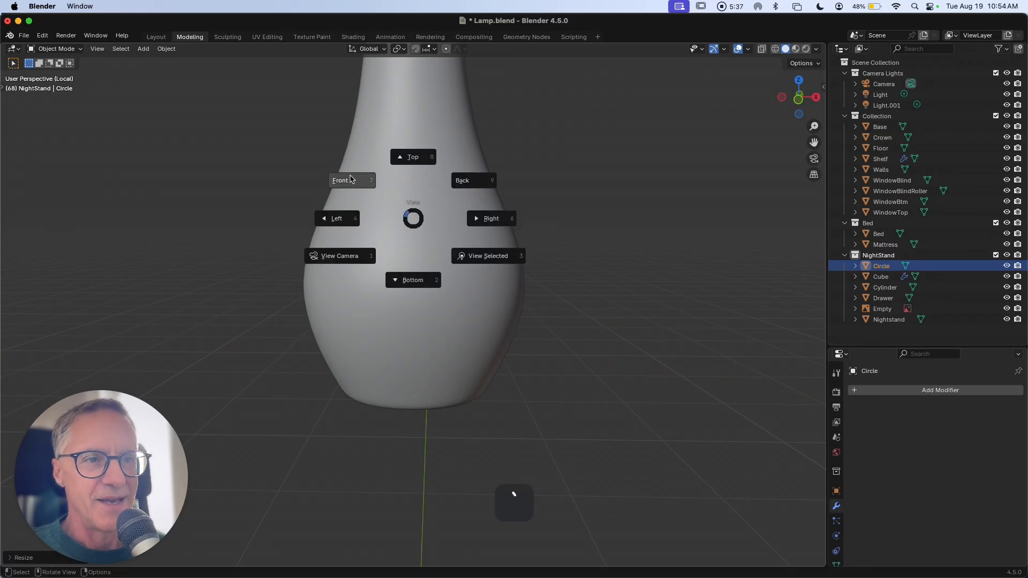
{"action": "left_click", "coordinate": [351, 180]}
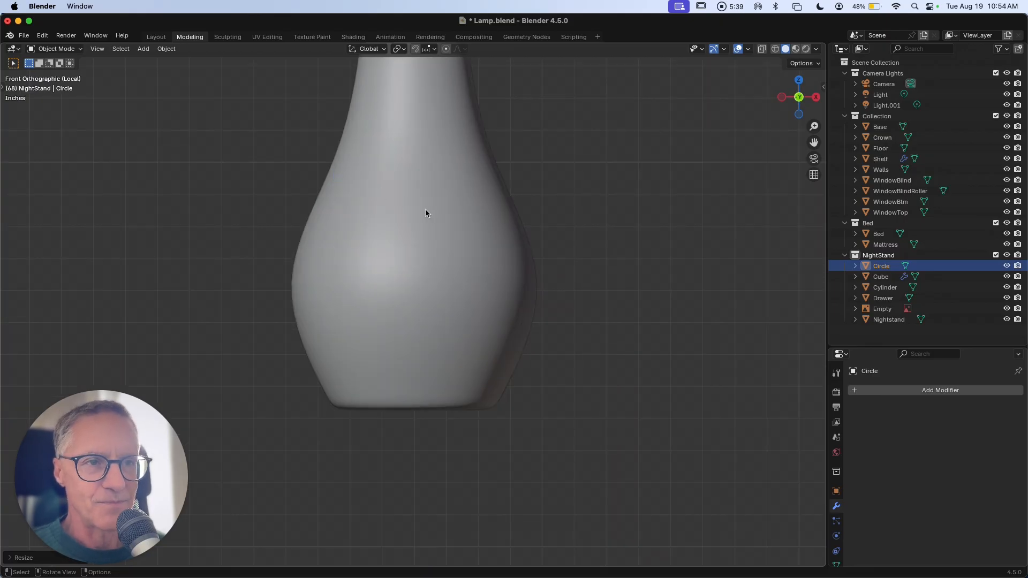
{"action": "scroll", "coordinate": [426, 212], "scroll_direction": "up", "scroll_amount": 8, "text": "shift"}
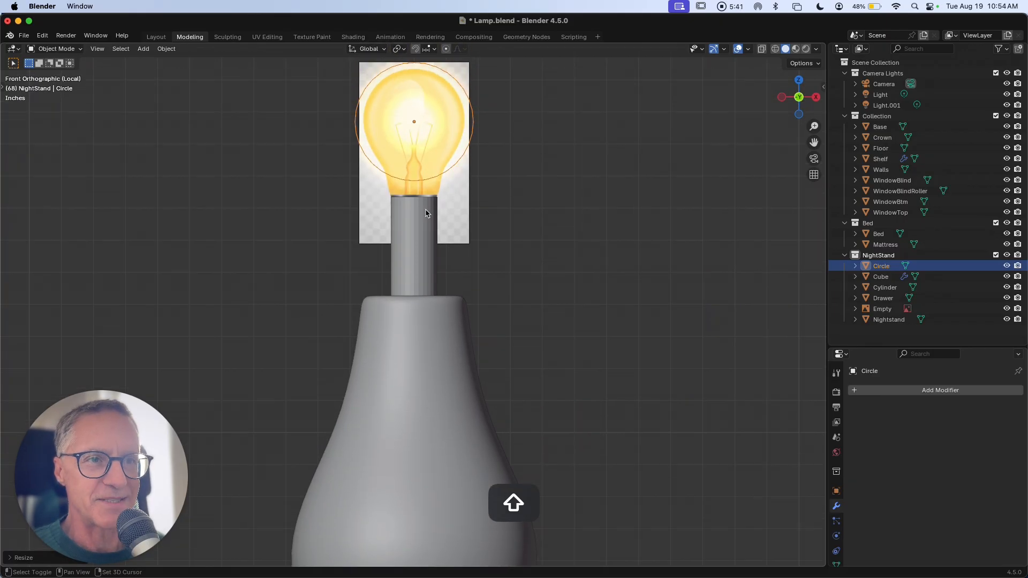
{"action": "scroll", "coordinate": [426, 212], "scroll_direction": "up", "scroll_amount": 2, "text": "shift"}
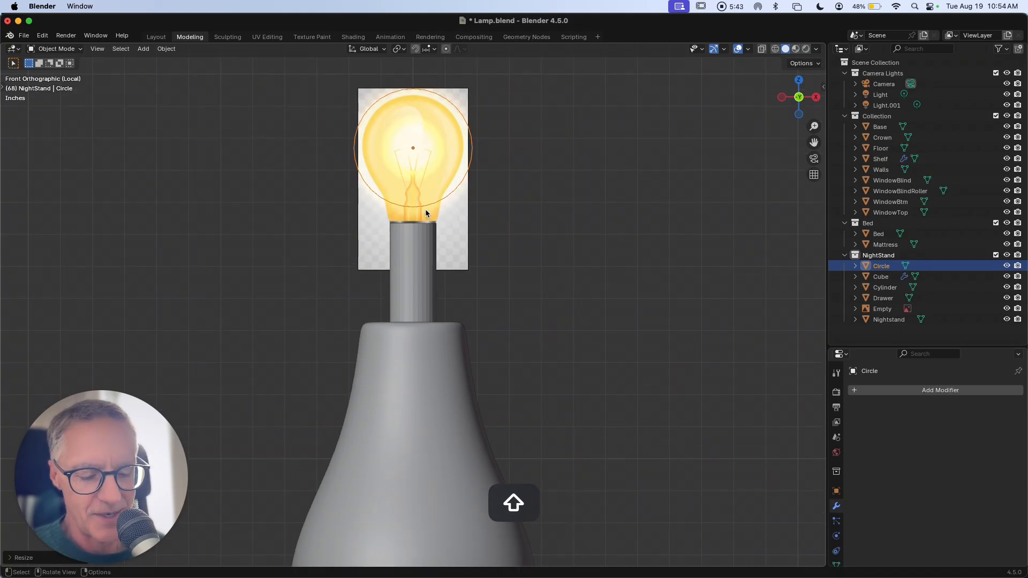
{"action": "key", "text": "g"}
{"action": "key", "text": "z"}
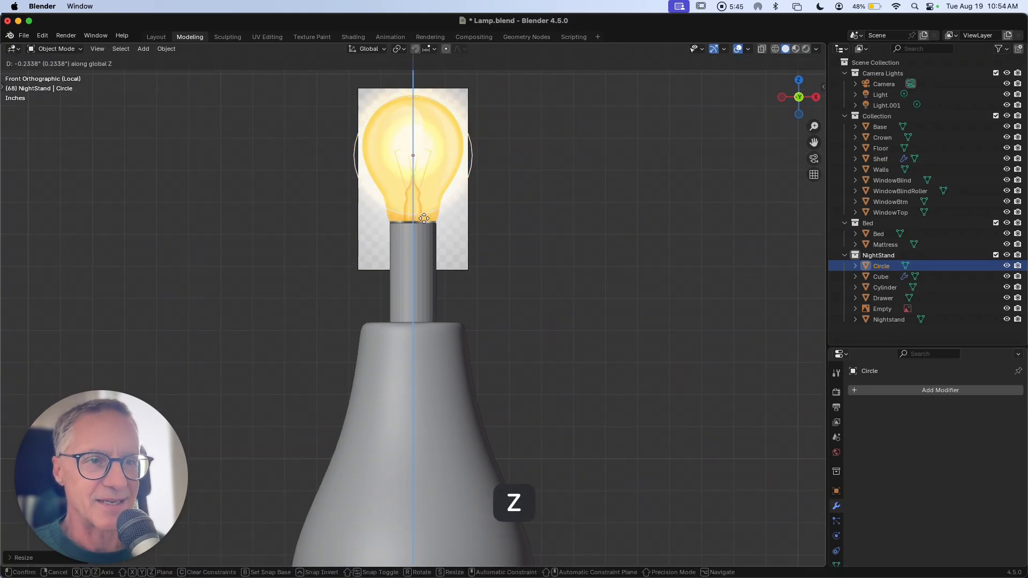
{"action": "left_click", "coordinate": [424, 222]}
{"action": "key", "text": "s"}
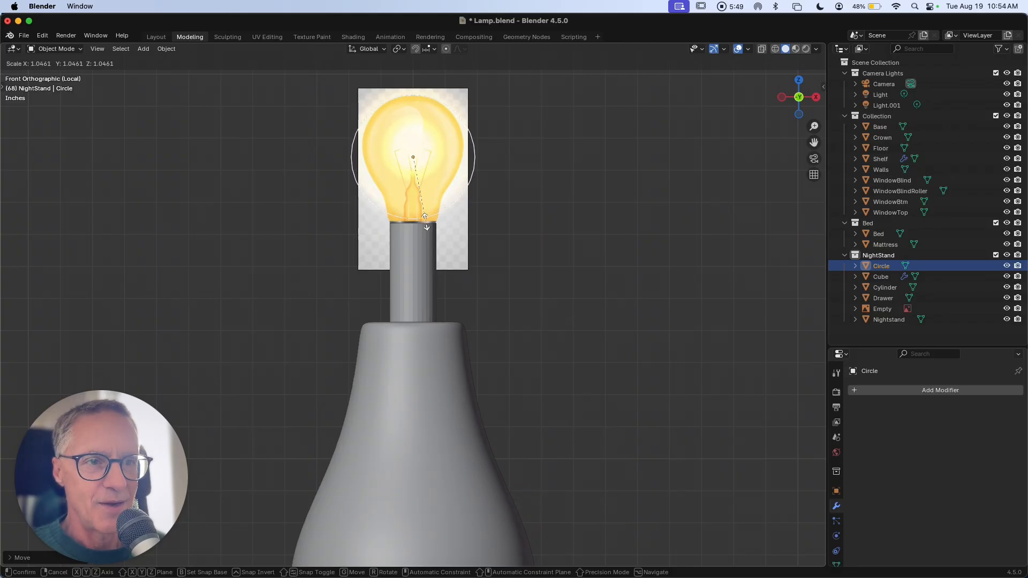
{"action": "left_click", "coordinate": [427, 226]}
Fine-tune the circle by nudging it down along Z, scaling it by about 1.002 and raising it about 0.05 inches.
{"action": "key", "text": "g"}
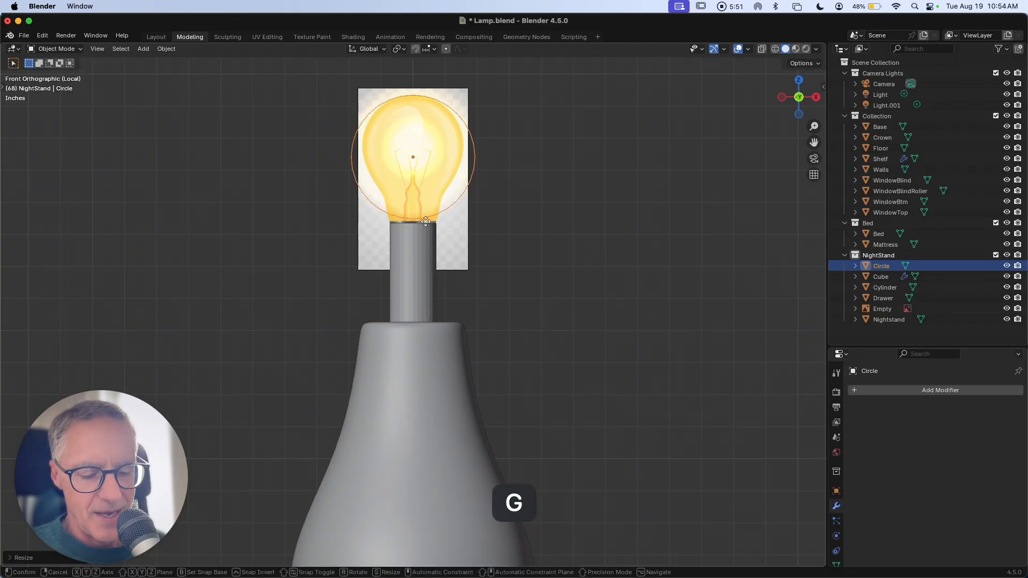
{"action": "key", "text": "z"}
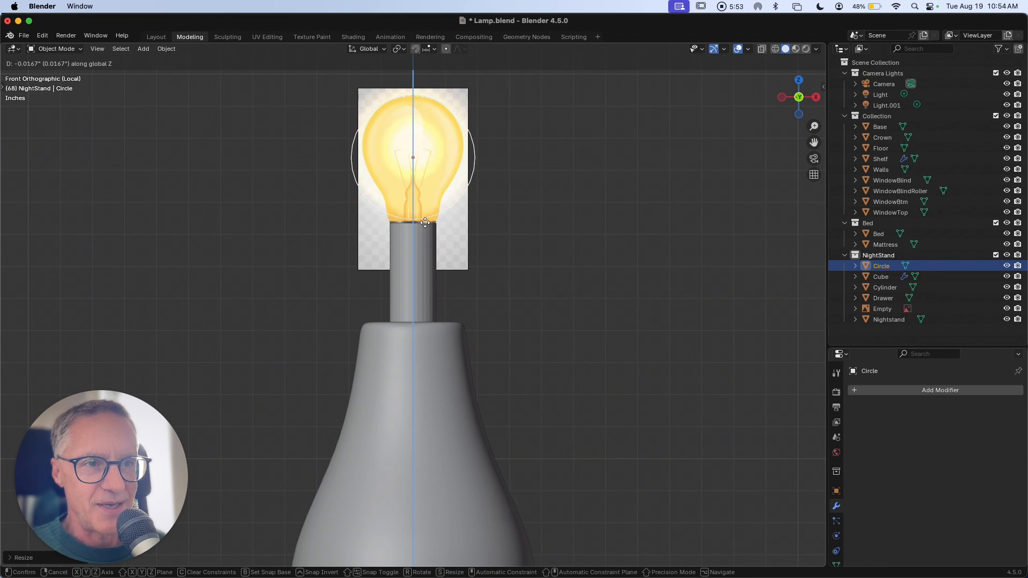
{"action": "left_click", "coordinate": [426, 223]}
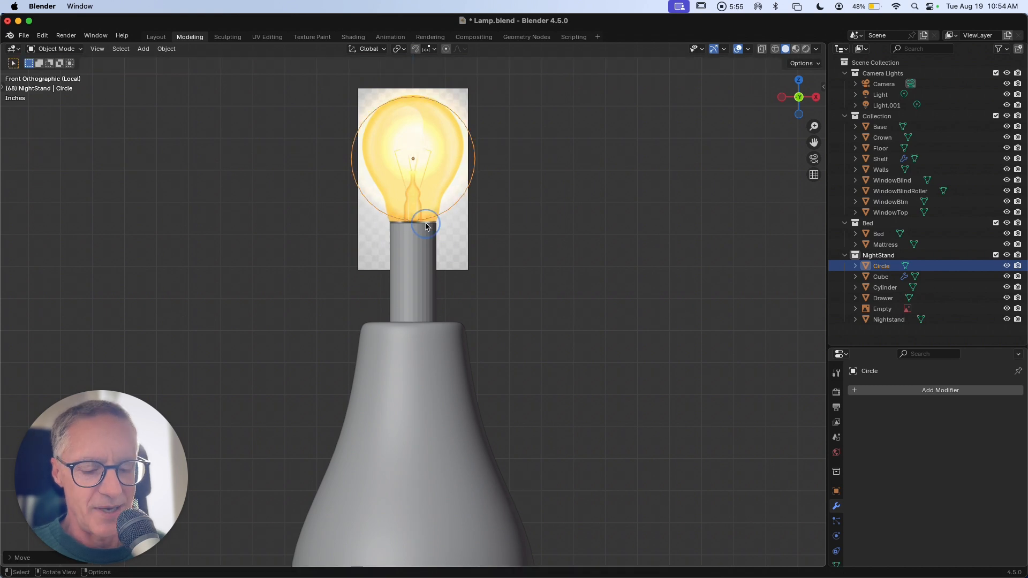
{"action": "key", "text": "s"}
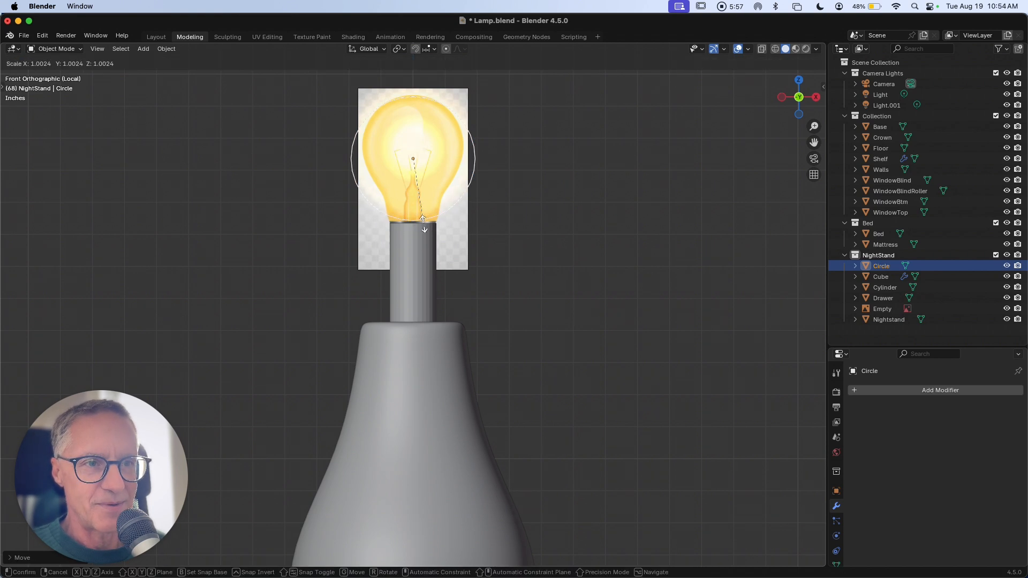
{"action": "left_click", "coordinate": [423, 219]}
{"action": "key", "text": "g"}
{"action": "key", "text": "z"}
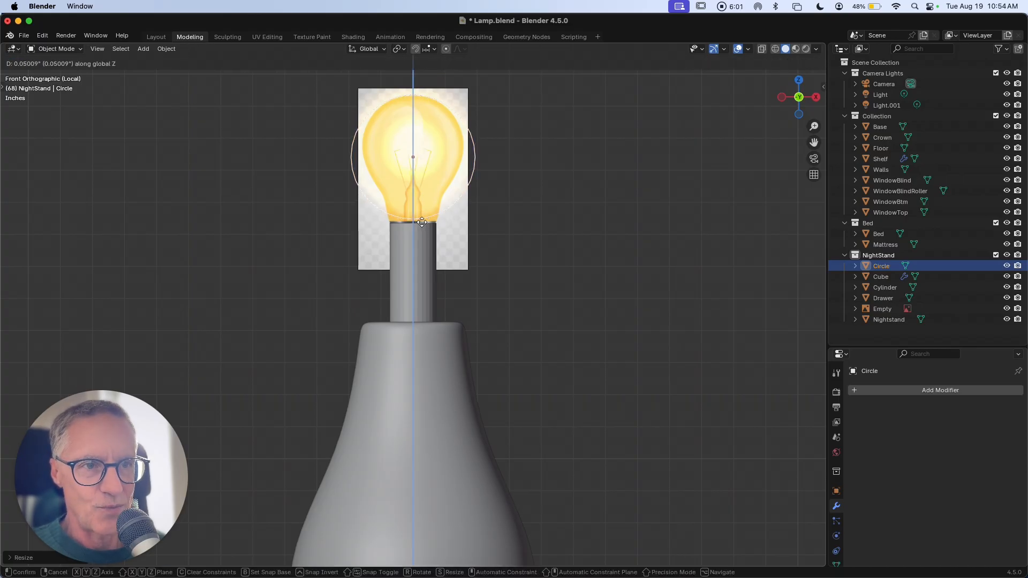
{"action": "left_click", "coordinate": [421, 222]}
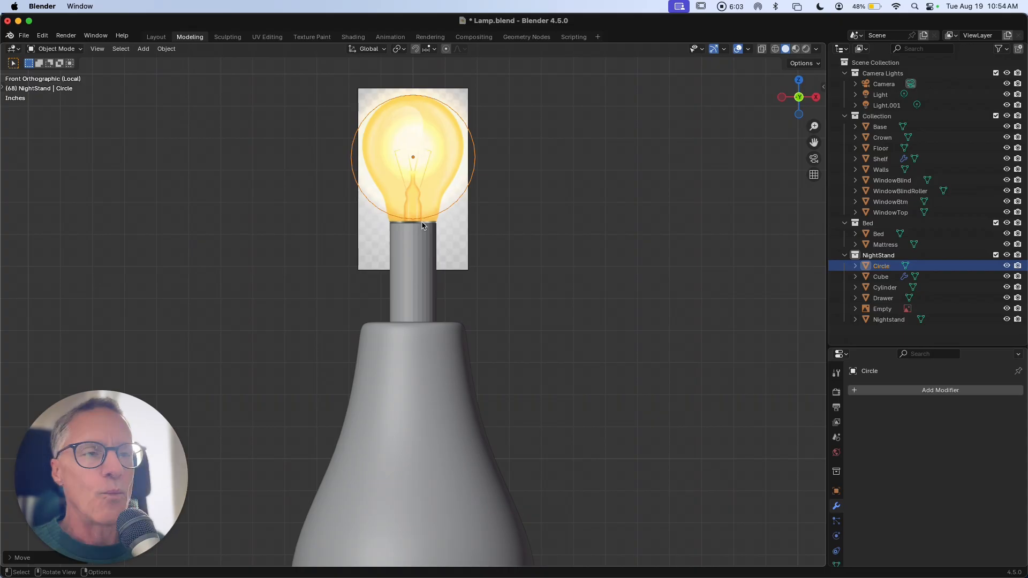
Enable opacity for the LightBulb.png reference image and set it to about 0.424.
{"action": "key", "text": "KP_5"}
{"action": "left_click", "coordinate": [442, 245]}
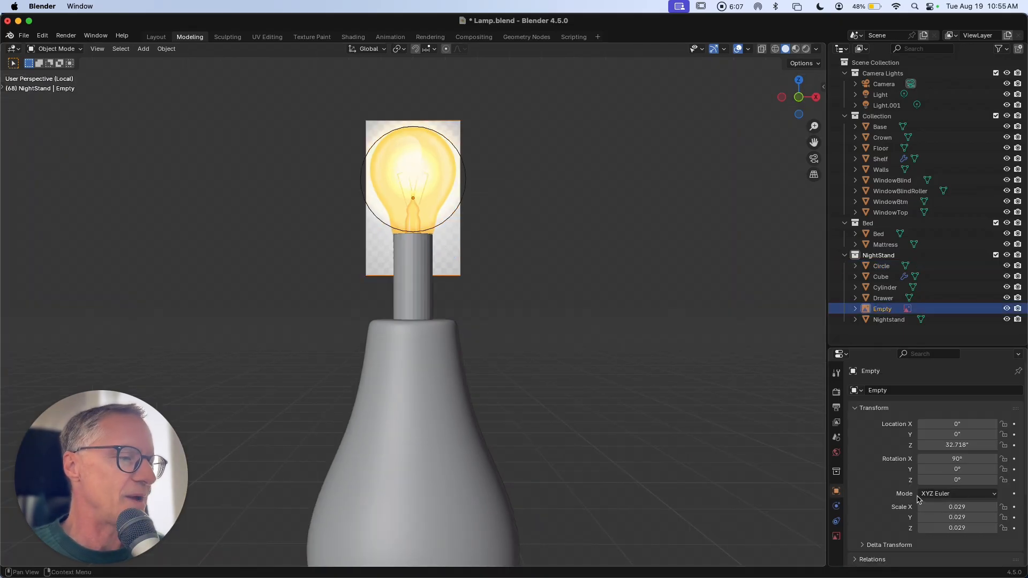
{"action": "scroll", "coordinate": [853, 488], "scroll_direction": "down", "scroll_amount": 6}
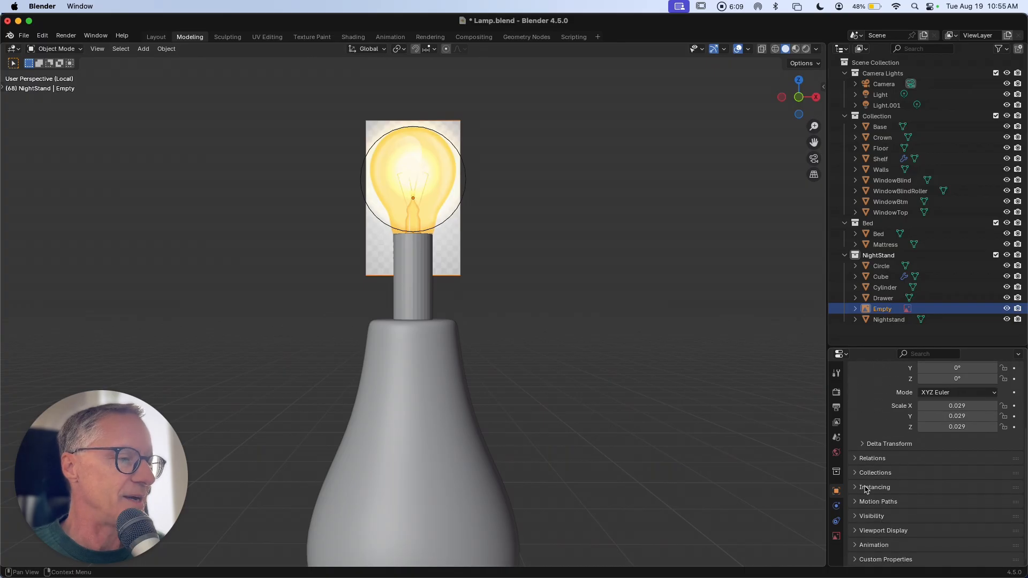
{"action": "scroll", "coordinate": [852, 487], "scroll_direction": "up", "scroll_amount": 6}
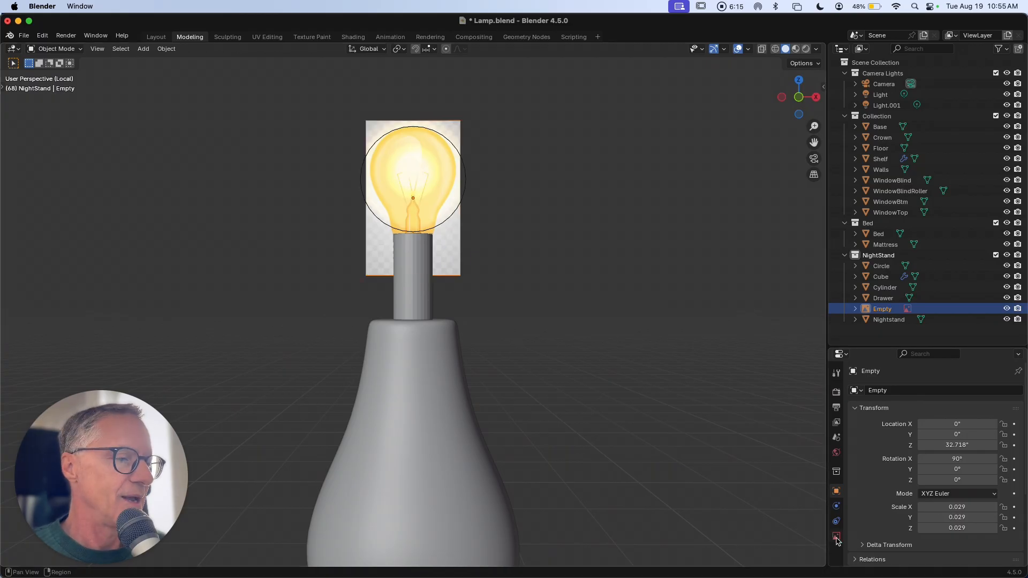
{"action": "left_click", "coordinate": [648, 369]}
{"action": "left_click", "coordinate": [444, 251]}
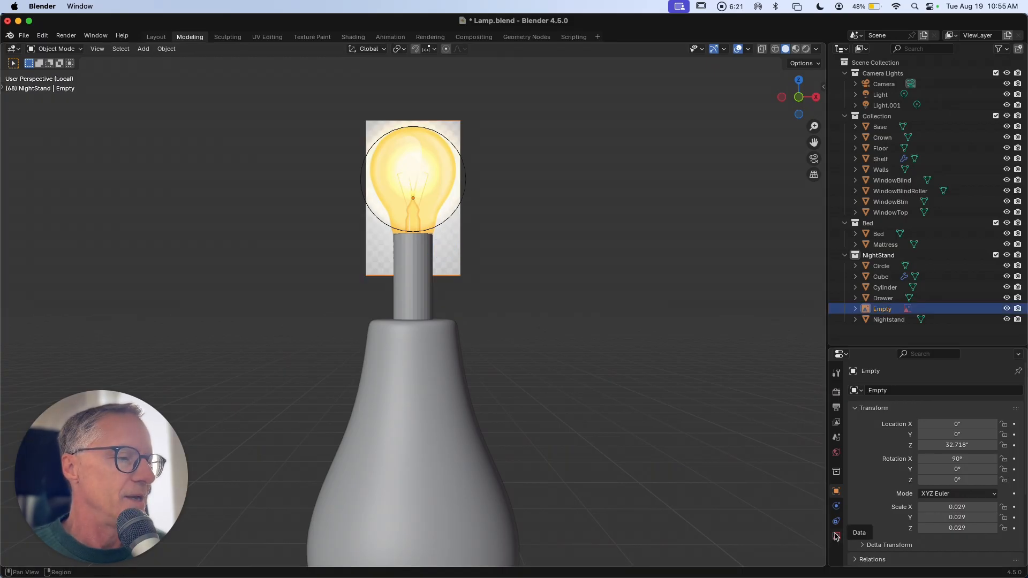
{"action": "left_click", "coordinate": [836, 536]}
{"action": "scroll", "coordinate": [886, 516], "scroll_direction": "down", "scroll_amount": 3}
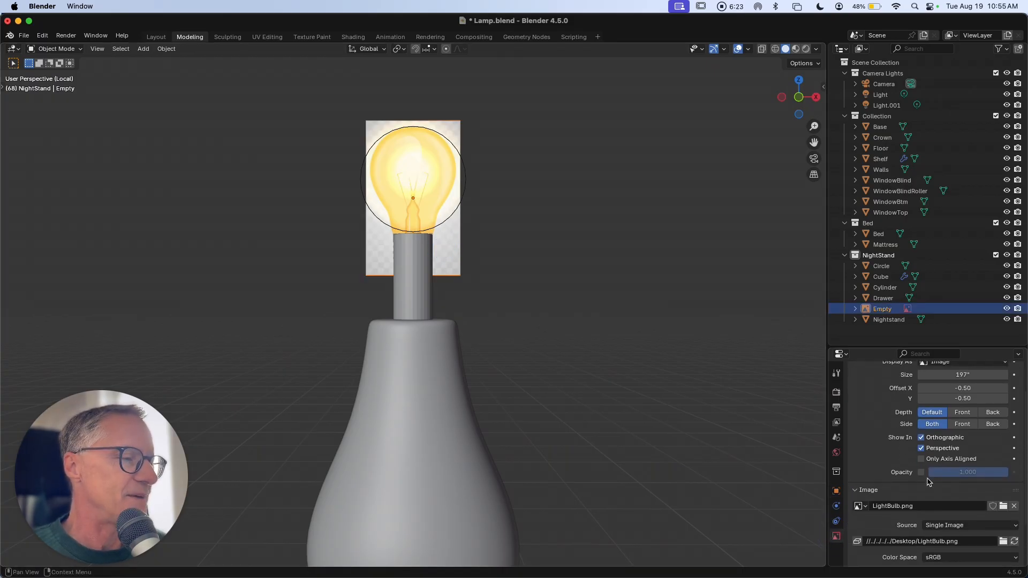
{"action": "left_click", "coordinate": [921, 475]}
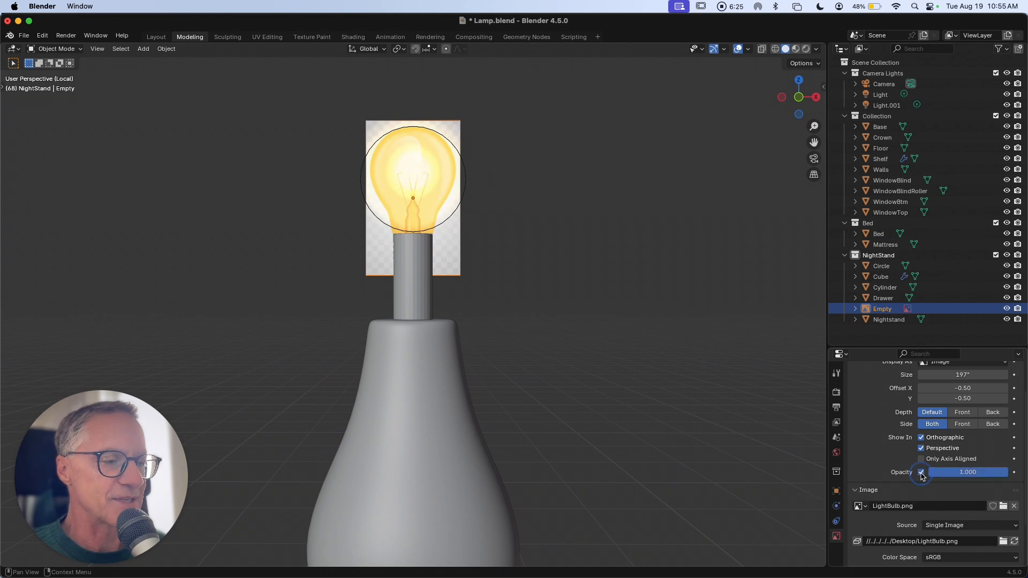
{"action": "left_click_drag", "start_coordinate": [999, 473], "coordinate": [950, 474]}
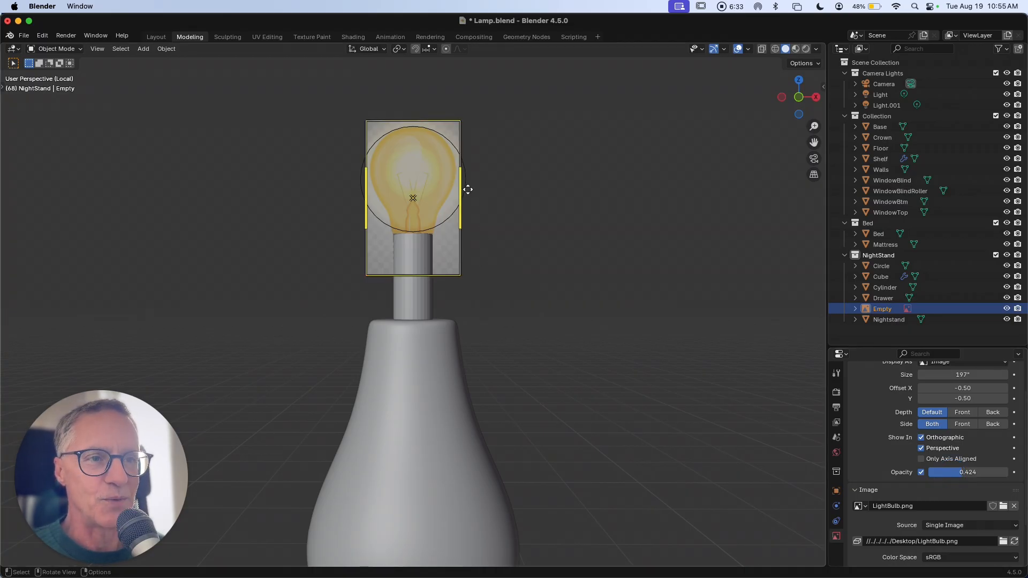
Select the circle and frame it closely with the bulb image in the front orthographic view.
{"action": "left_click", "coordinate": [466, 186]}
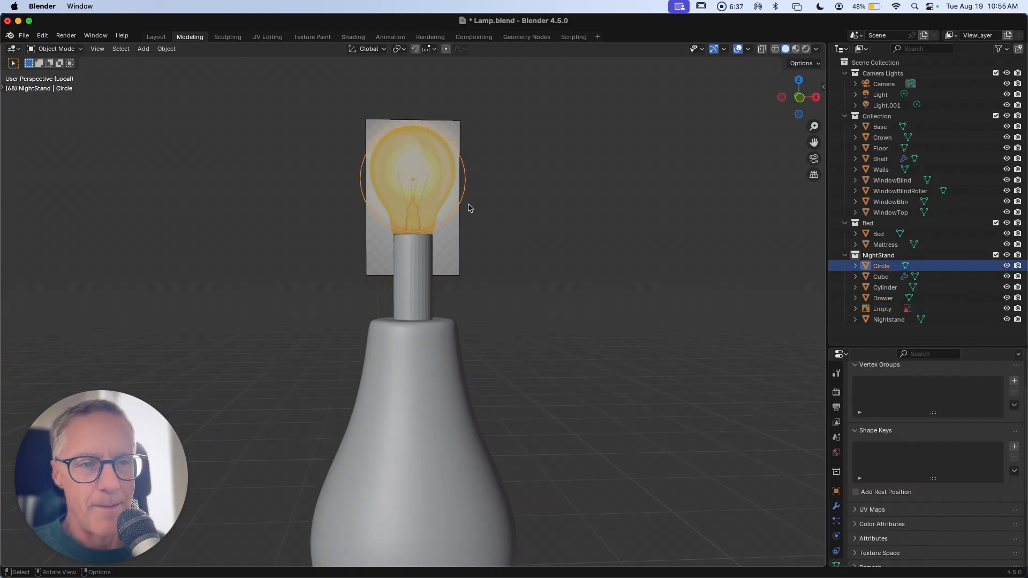
{"action": "key", "text": "grave"}
{"action": "left_click", "coordinate": [401, 174]}
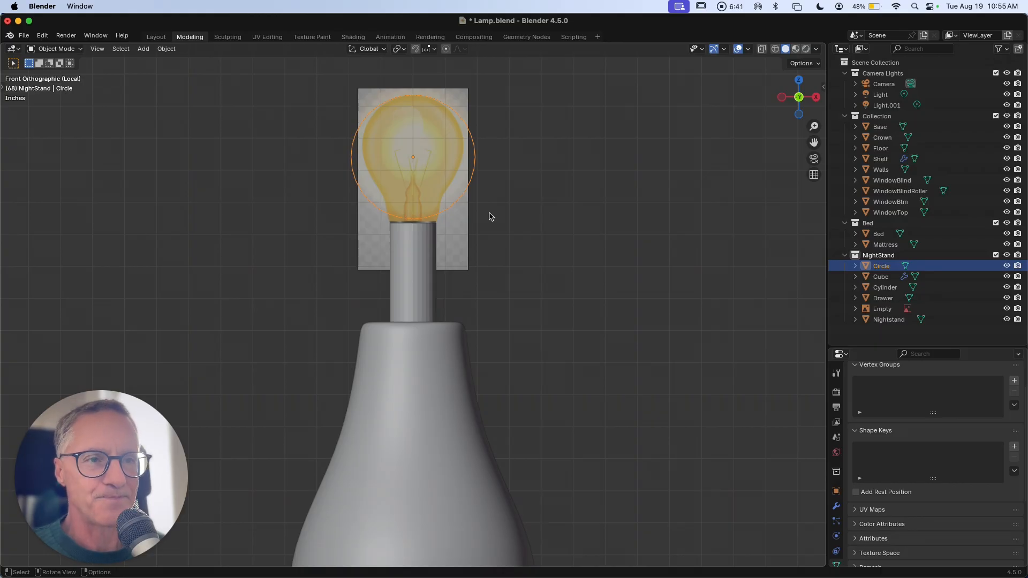
{"action": "scroll", "coordinate": [490, 216], "scroll_direction": "up", "scroll_amount": 3, "text": "ctrl"}
{"action": "scroll", "coordinate": [489, 217], "scroll_direction": "down", "scroll_amount": 2, "text": "ctrl"}
{"action": "scroll", "coordinate": [489, 216], "scroll_direction": "up", "scroll_amount": 3}
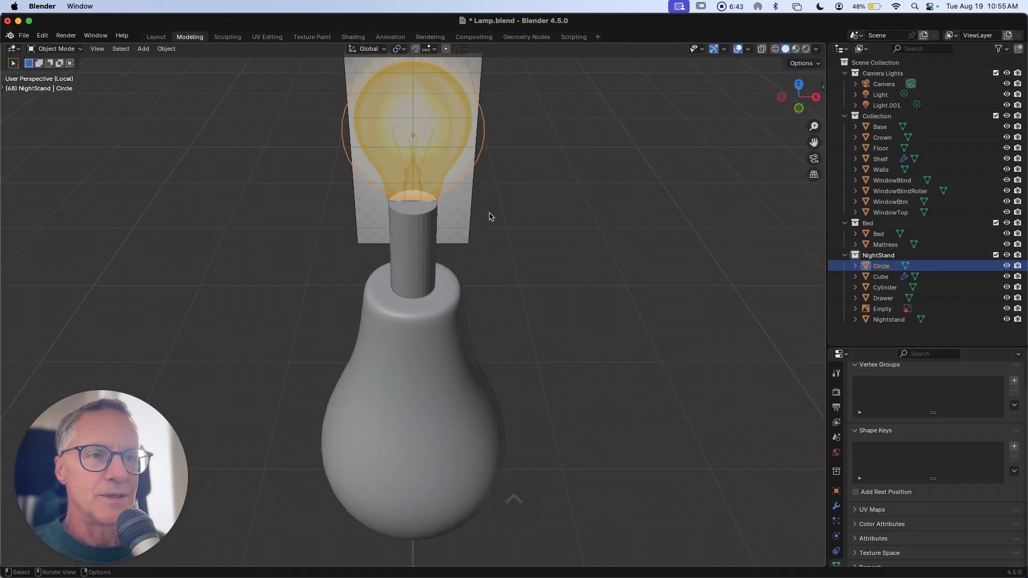
{"action": "key", "text": "grave"}
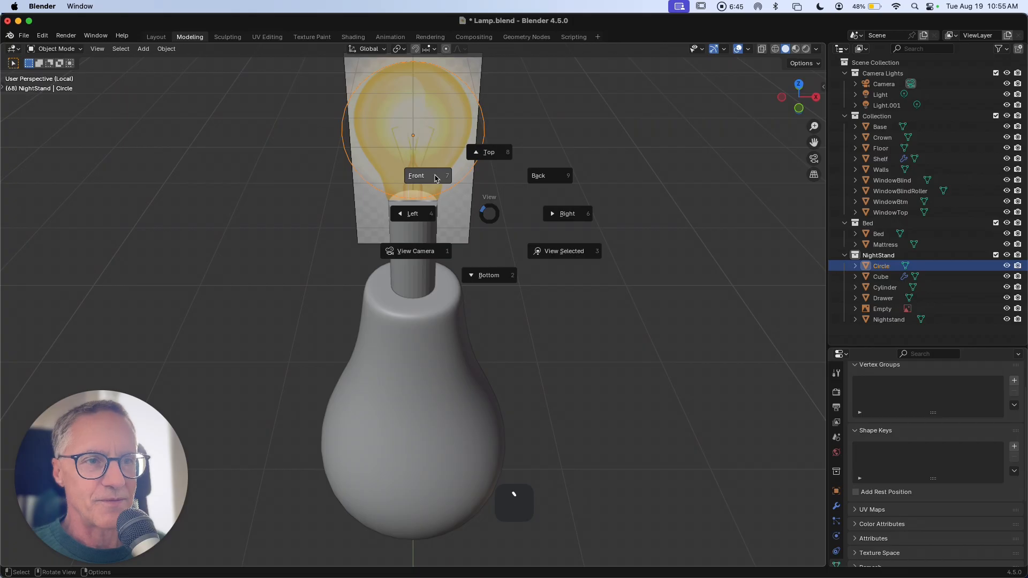
{"action": "left_click", "coordinate": [484, 210]}
{"action": "scroll", "coordinate": [533, 220], "scroll_direction": "up", "scroll_amount": 3, "text": "shift"}
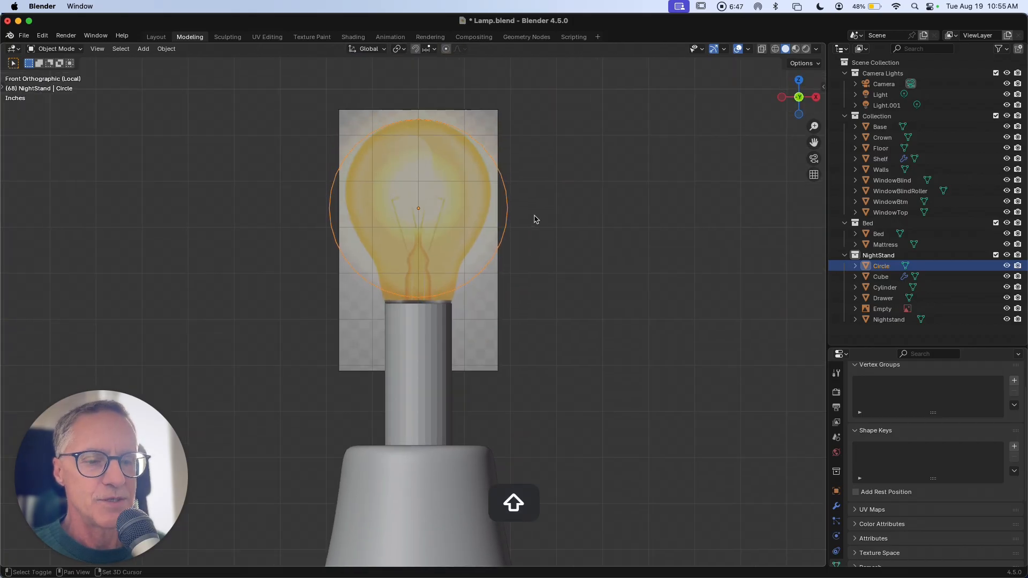
Edit the circle in vertex mode and delete all vertices on its right half, keeping the two on the centre line.
{"action": "key", "text": "Tab"}
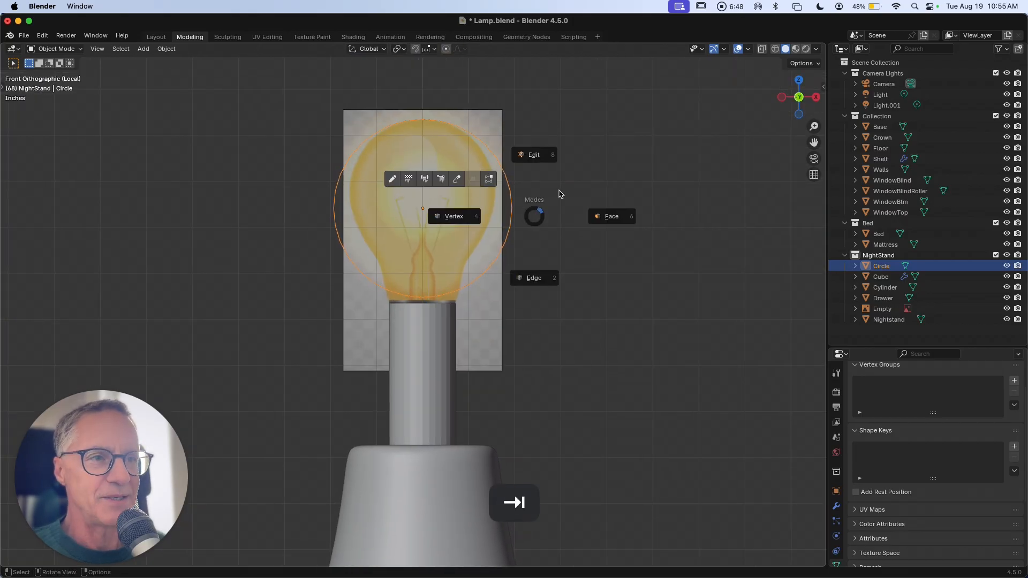
{"action": "left_click", "coordinate": [447, 218]}
{"action": "left_click_drag", "start_coordinate": [433, 114], "coordinate": [535, 301]}
{"action": "key", "text": "x"}
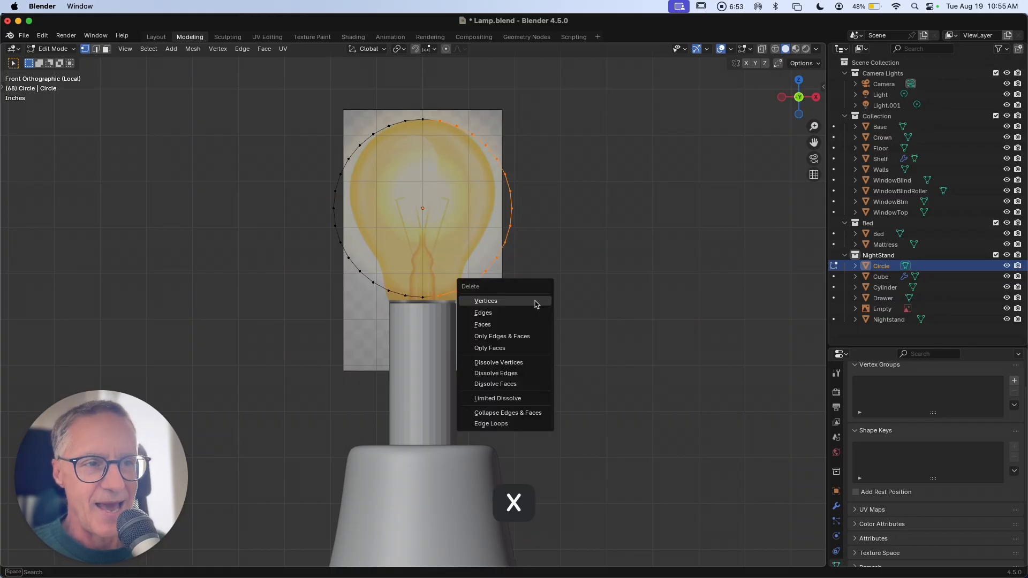
{"action": "left_click", "coordinate": [534, 301]}
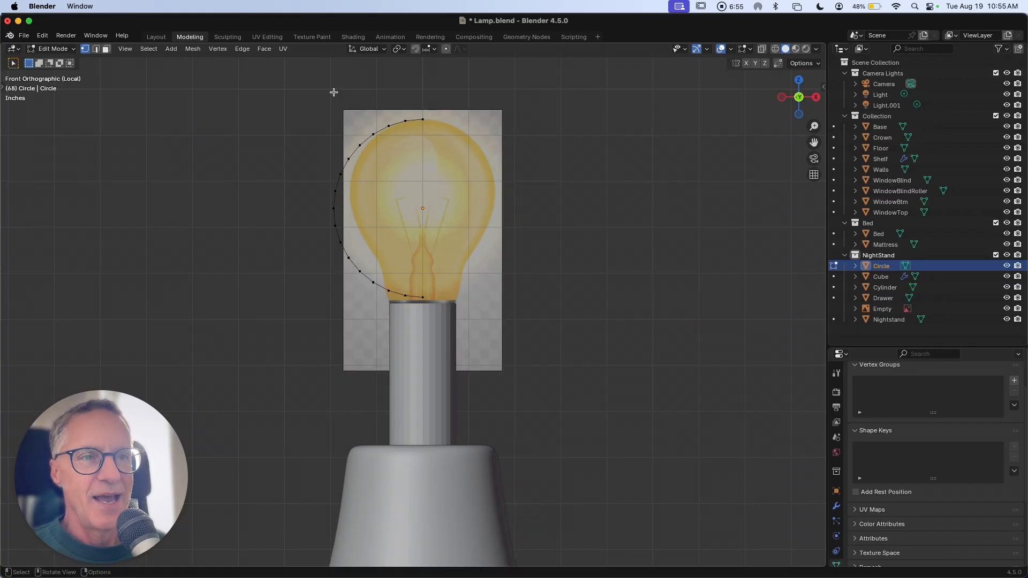
Delete the circle's remaining left-side vertices, keeping only the top and bottom centre vertices.
{"action": "left_click_drag", "start_coordinate": [323, 88], "coordinate": [412, 305]}
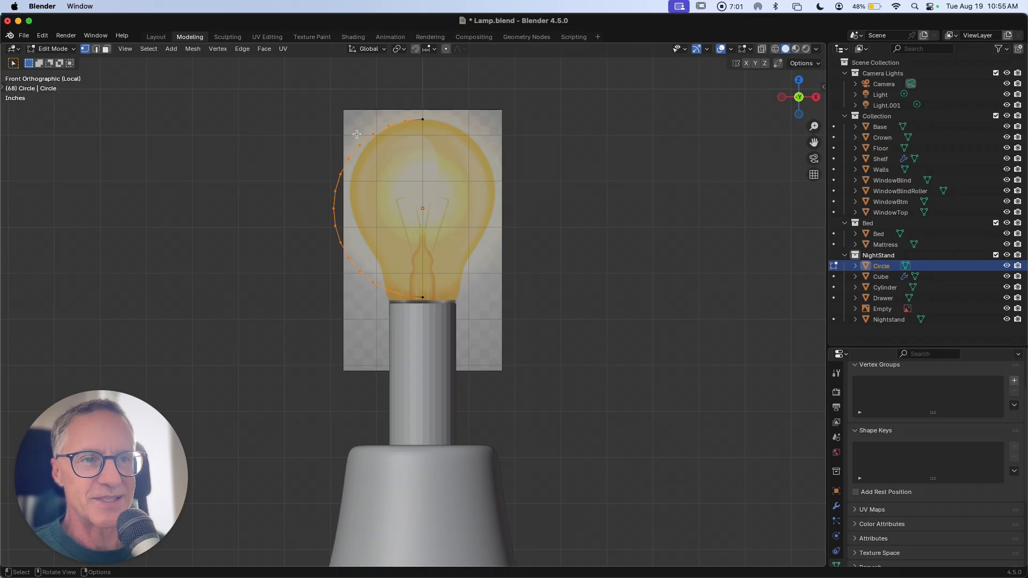
{"action": "key", "text": "x"}
{"action": "left_click", "coordinate": [346, 155]}
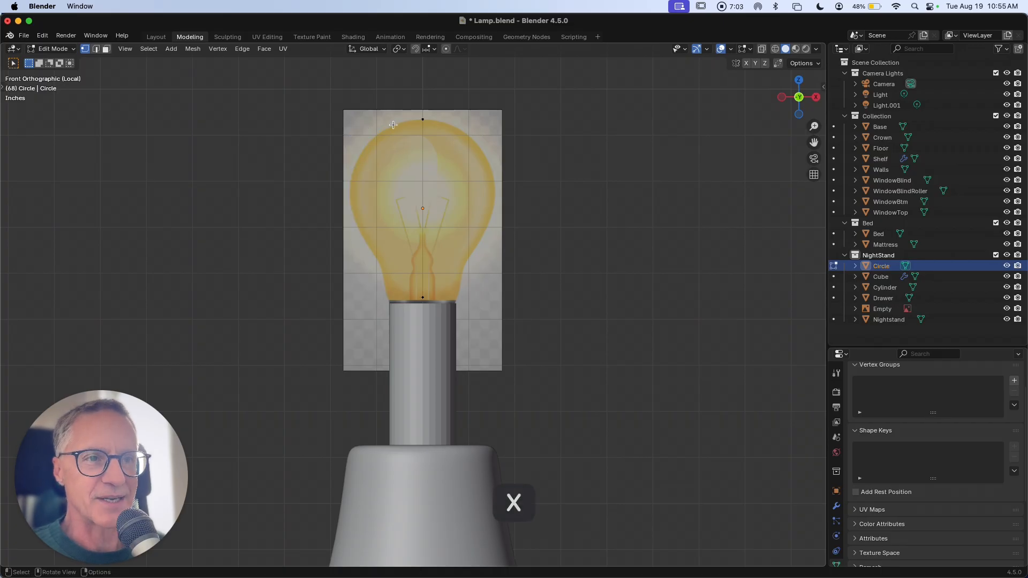
Extrude the top centre vertex in six short segments along the bulb image's upper left outline to its widest point.
{"action": "left_click", "coordinate": [421, 119]}
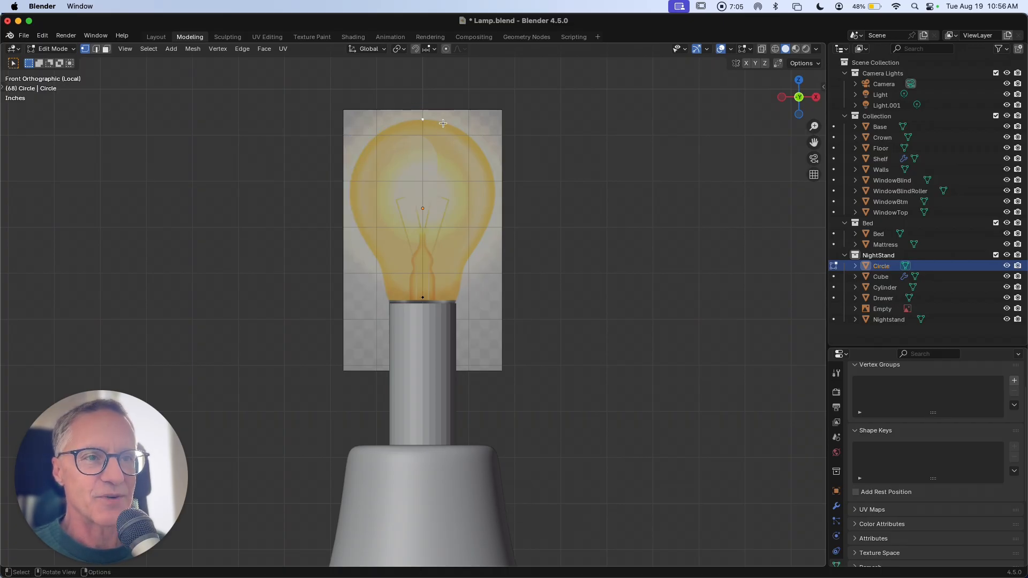
{"action": "key", "text": "e"}
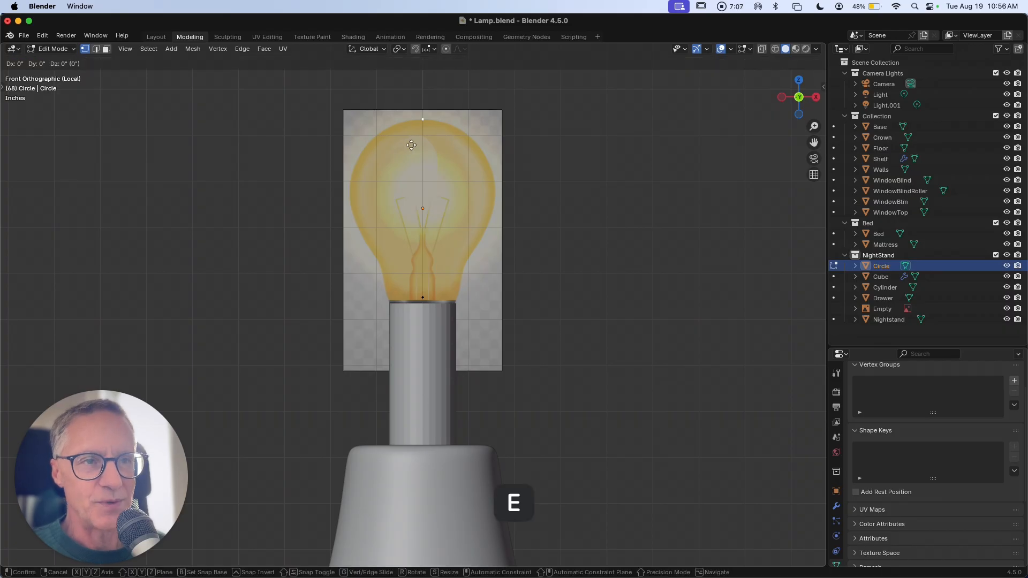
{"action": "left_click", "coordinate": [393, 147]}
{"action": "key", "text": "e"}
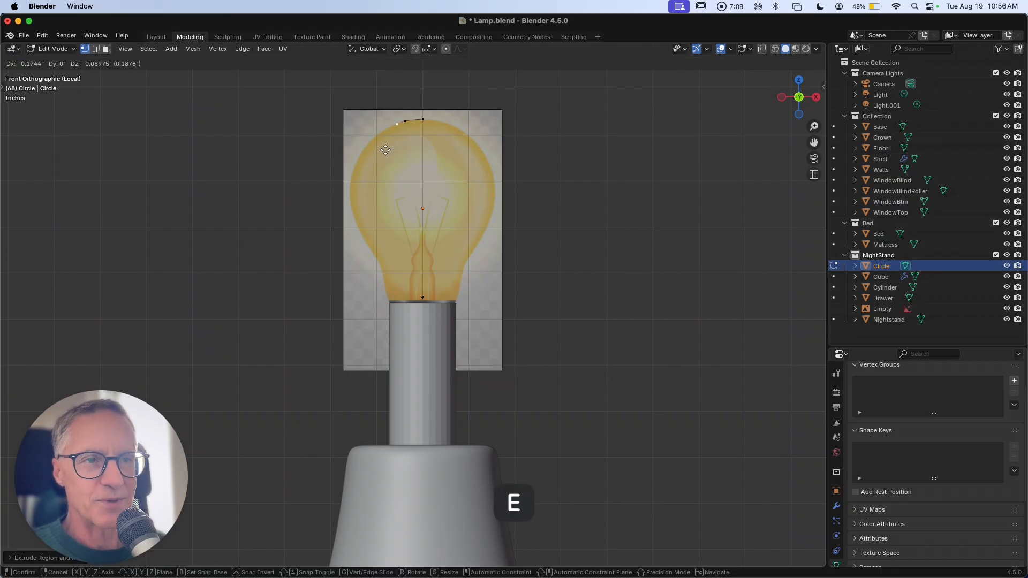
{"action": "left_click", "coordinate": [379, 151]}
{"action": "key", "text": "e"}
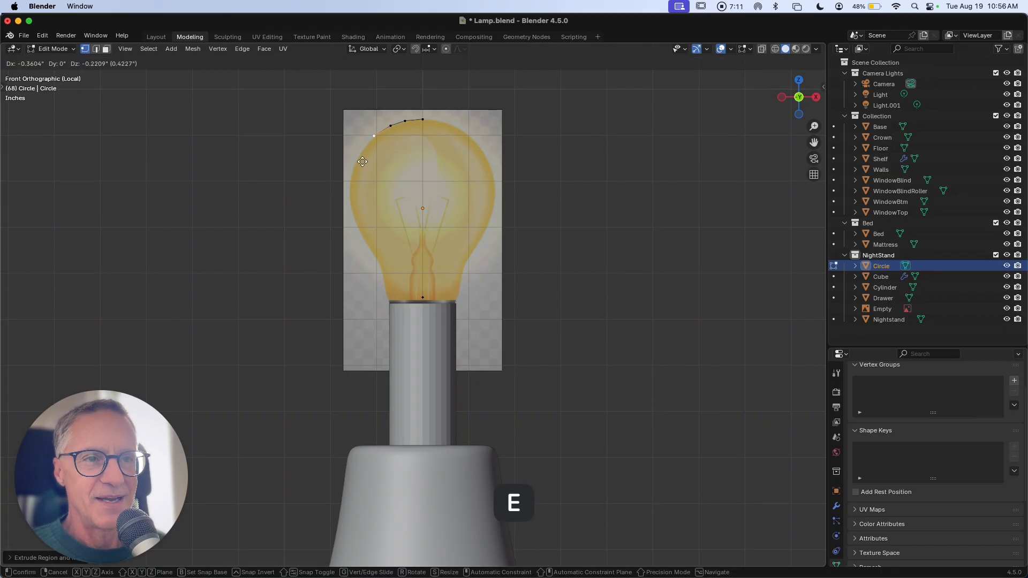
{"action": "left_click", "coordinate": [361, 164]}
{"action": "key", "text": "e"}
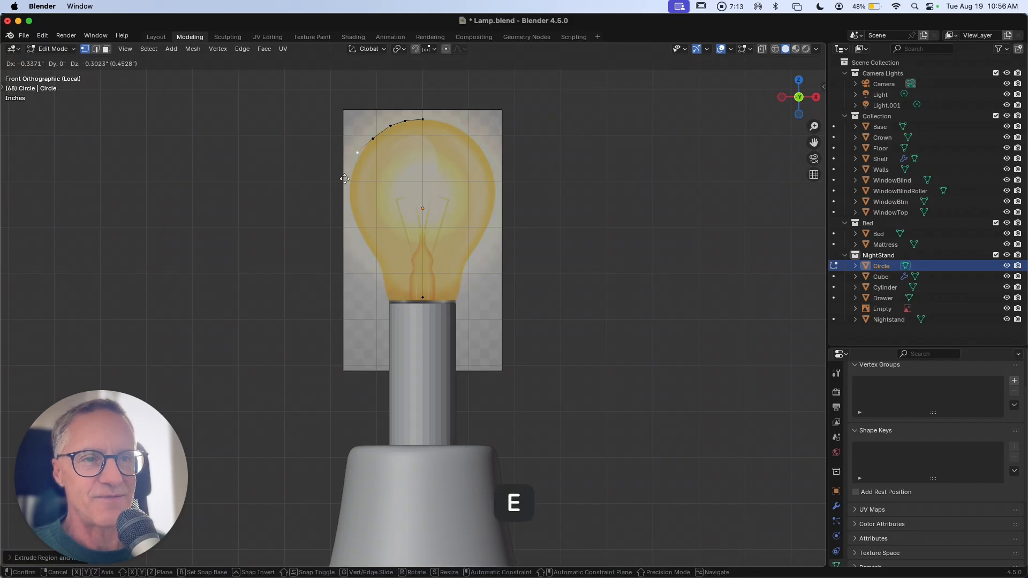
{"action": "left_click", "coordinate": [349, 179]}
{"action": "key", "text": "e"}
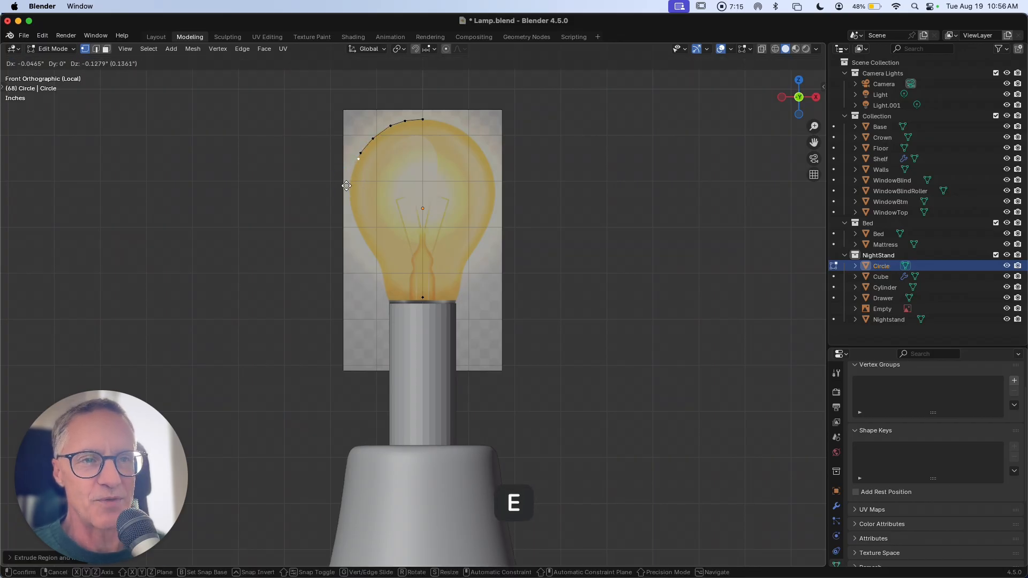
{"action": "left_click", "coordinate": [342, 194]}
{"action": "key", "text": "e"}
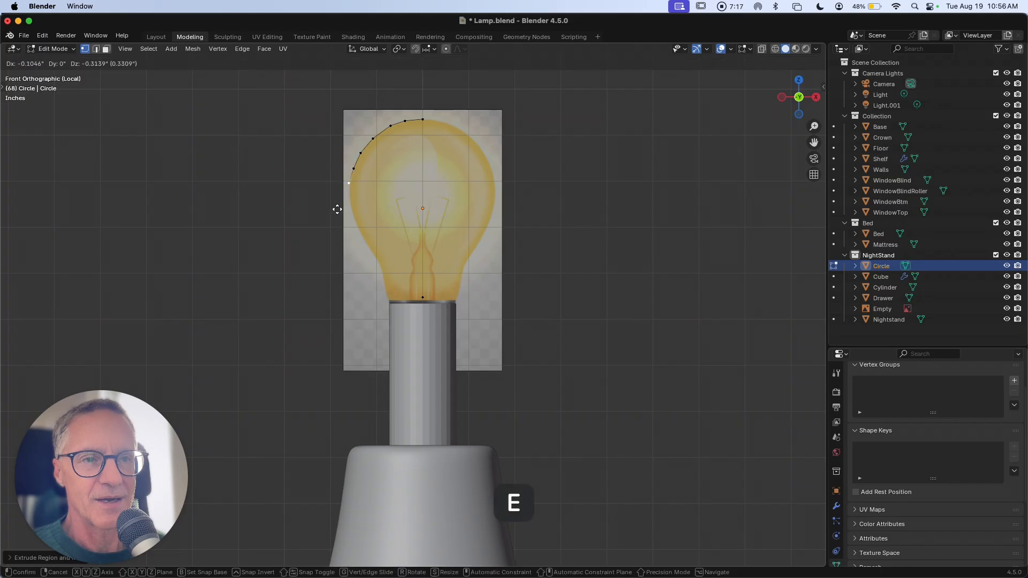
{"action": "left_click", "coordinate": [337, 211]}
Continue extruding the profile in nine segments down the bulb image's lower left outline to the socket's top edge.
{"action": "key", "text": "e"}
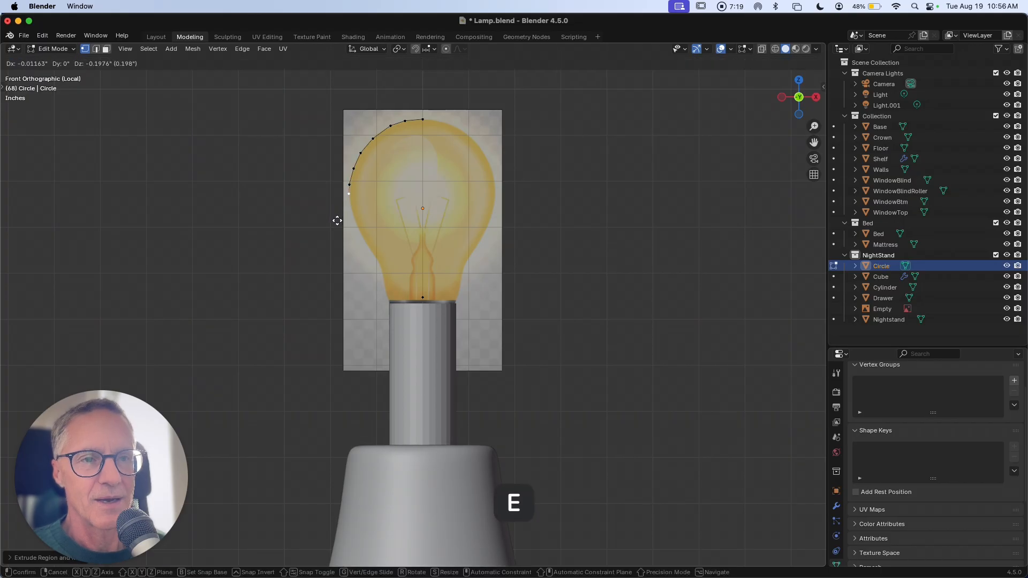
{"action": "left_click", "coordinate": [339, 229]}
{"action": "key", "text": "e"}
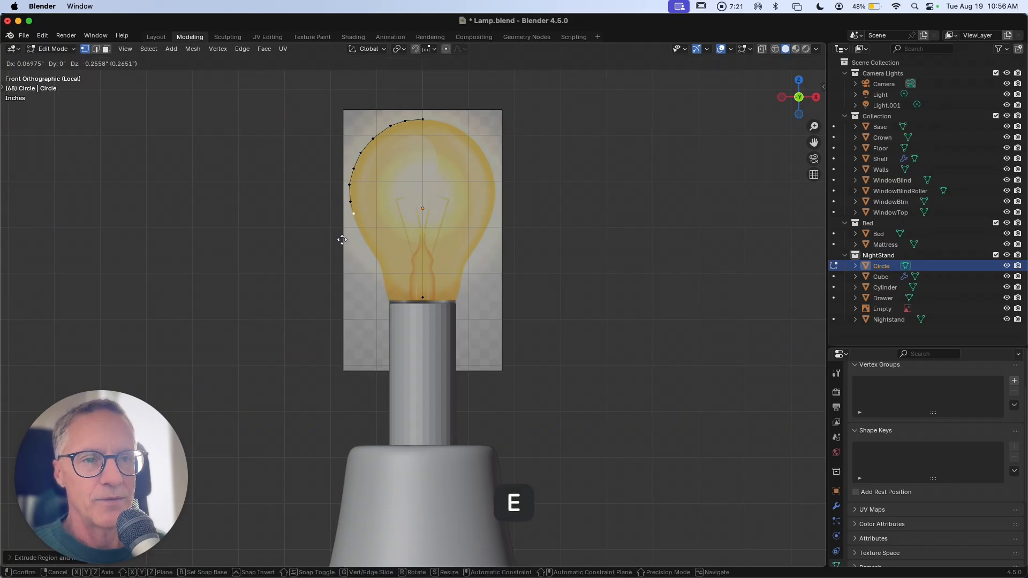
{"action": "left_click", "coordinate": [343, 240]}
{"action": "key", "text": "e"}
{"action": "left_click", "coordinate": [348, 259]}
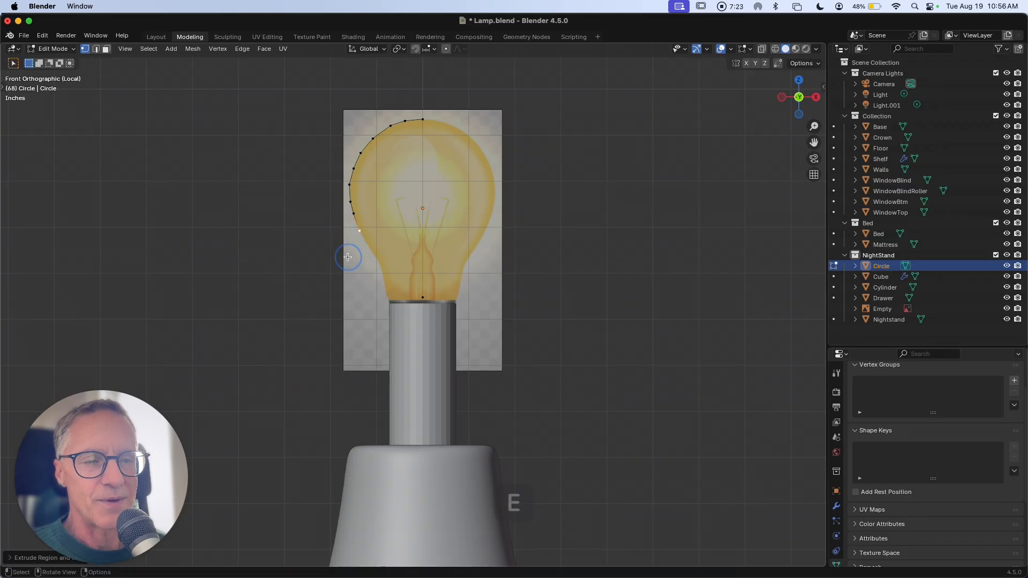
{"action": "key", "text": "e"}
{"action": "left_click", "coordinate": [357, 276]}
{"action": "key", "text": "e"}
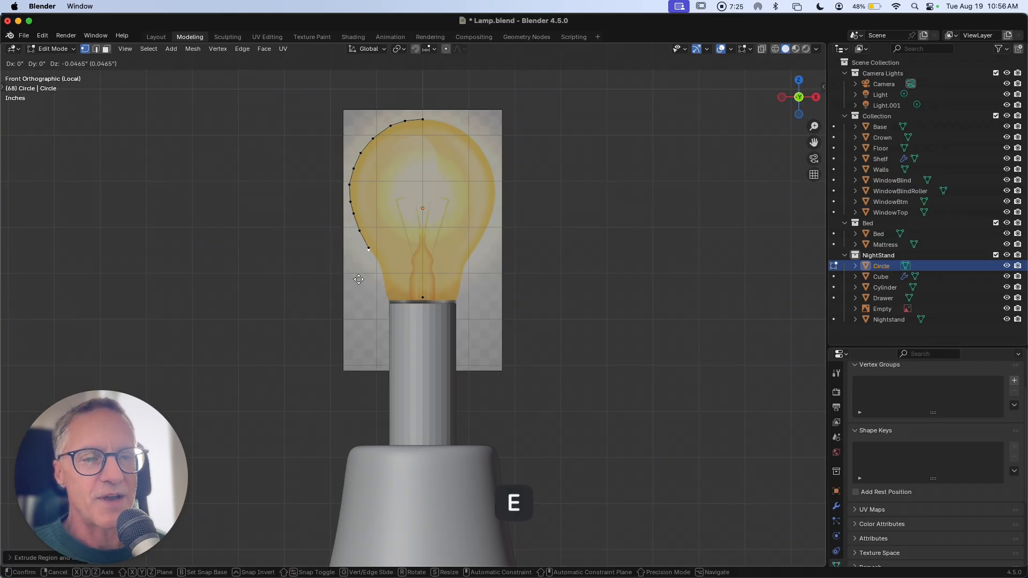
{"action": "left_click", "coordinate": [368, 294]}
{"action": "key", "text": "e"}
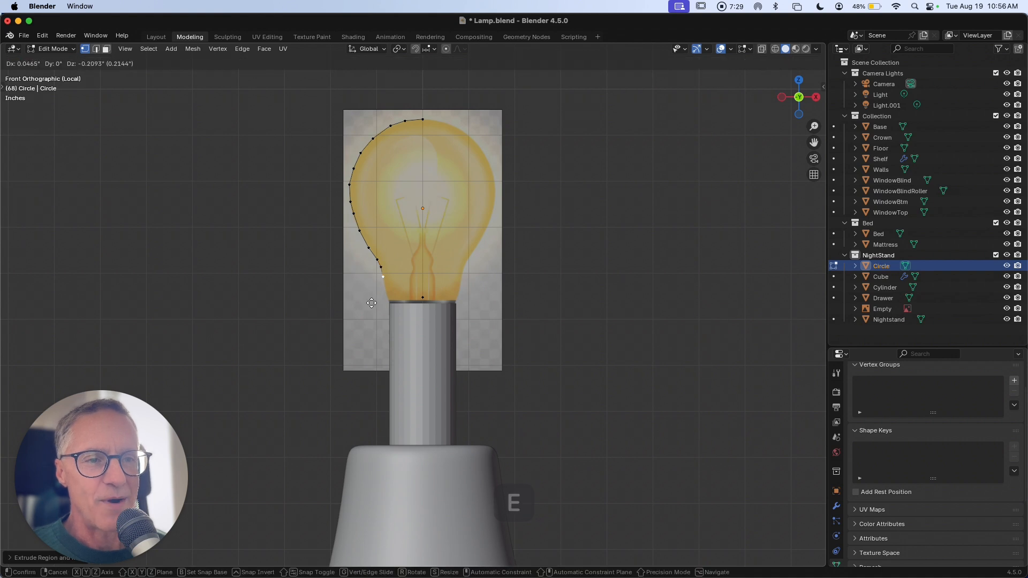
{"action": "left_click", "coordinate": [371, 303]}
{"action": "key", "text": "e"}
{"action": "left_click", "coordinate": [375, 318]}
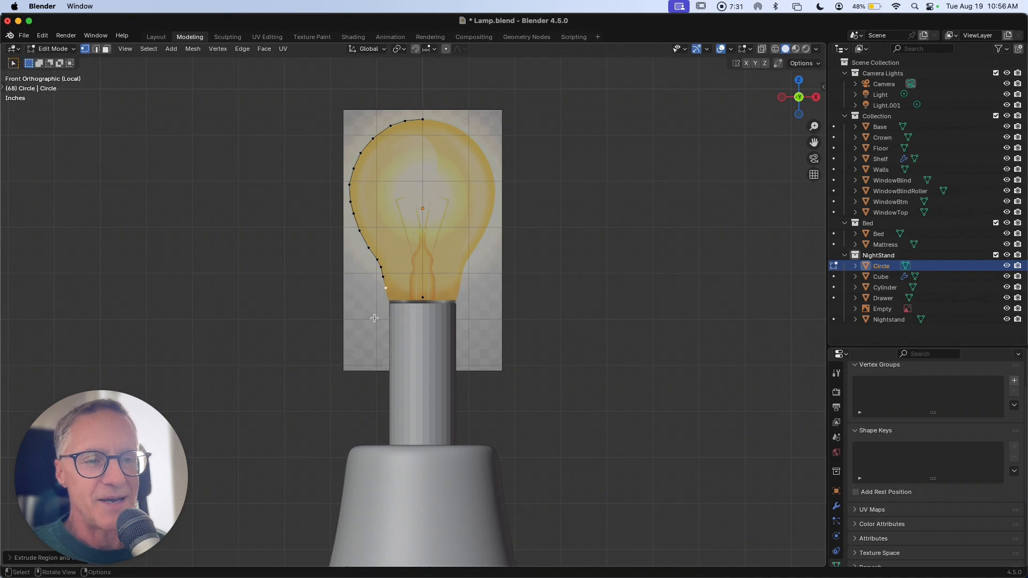
{"action": "key", "text": "e"}
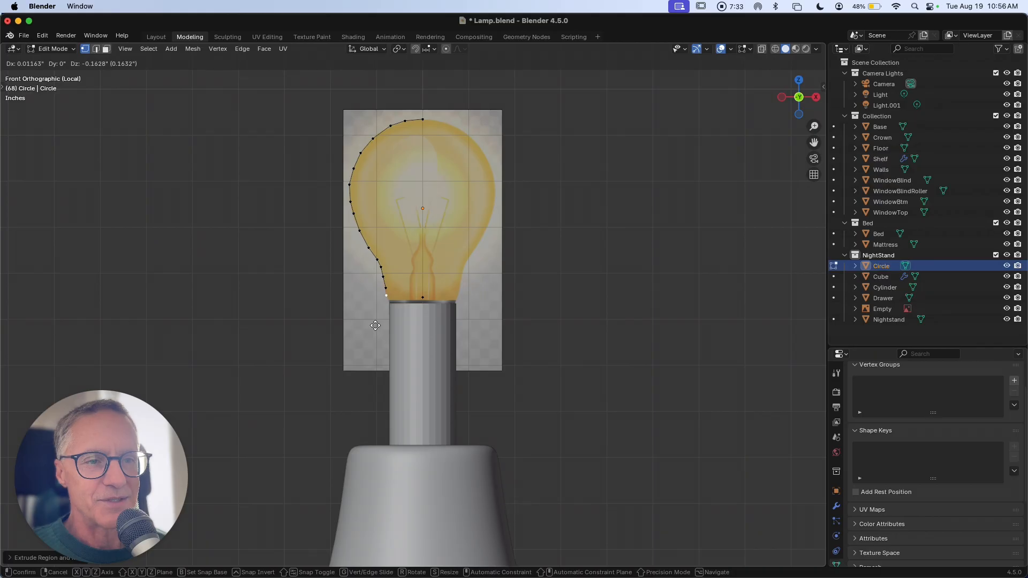
{"action": "left_click", "coordinate": [376, 327]}
{"action": "key", "text": "e"}
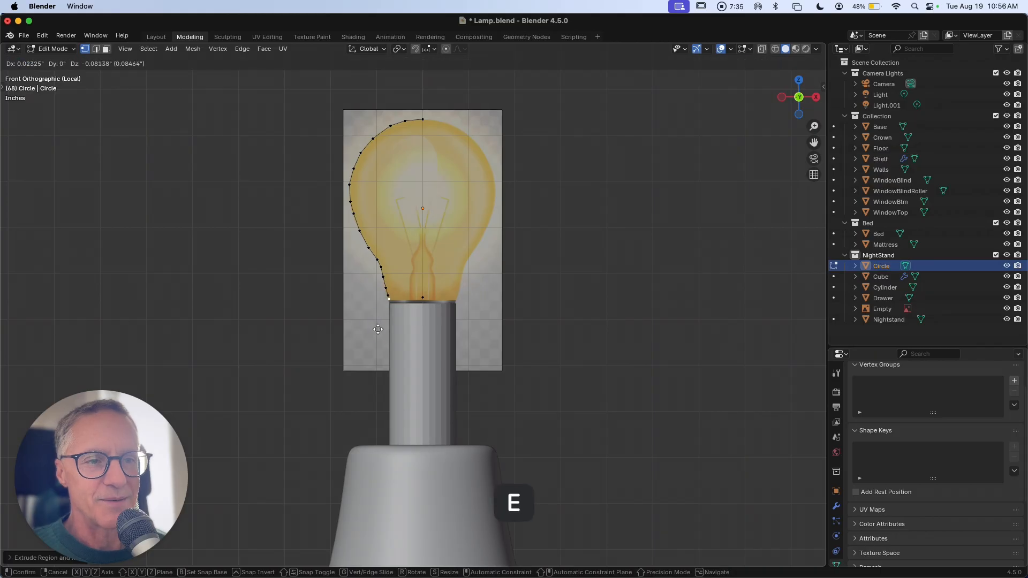
{"action": "left_click", "coordinate": [377, 328]}
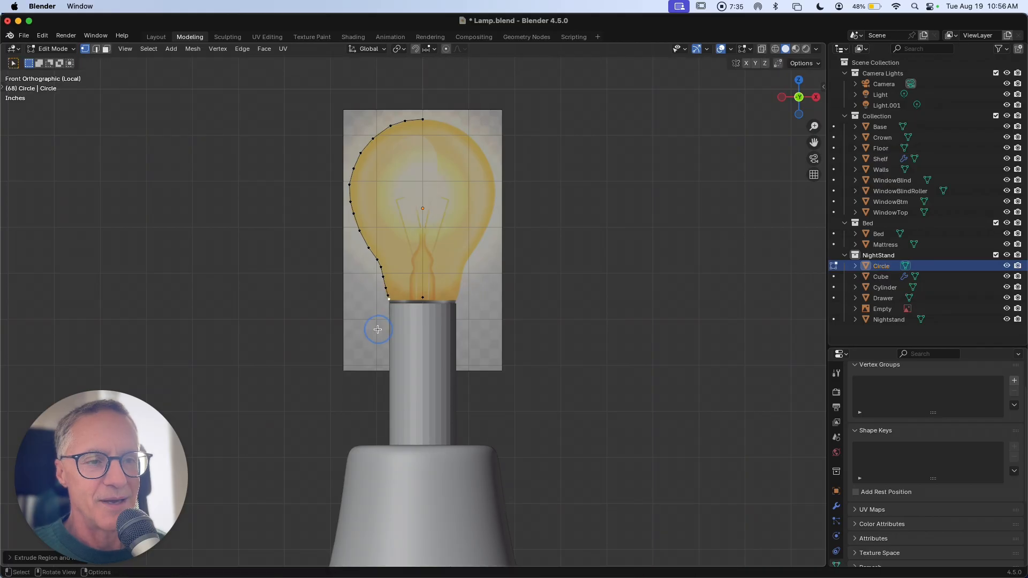
Join the profile's lower end to the bottom centre vertex with an edge and lower the centre vertex about 0.035 inches along Z.
{"action": "left_click", "coordinate": [423, 298], "text": "shift"}
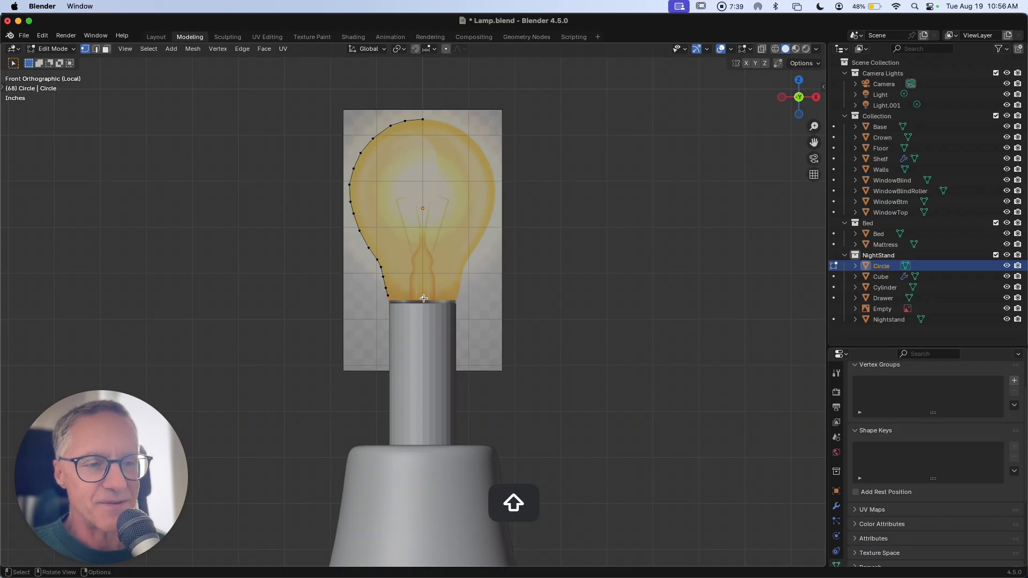
{"action": "key", "text": "f"}
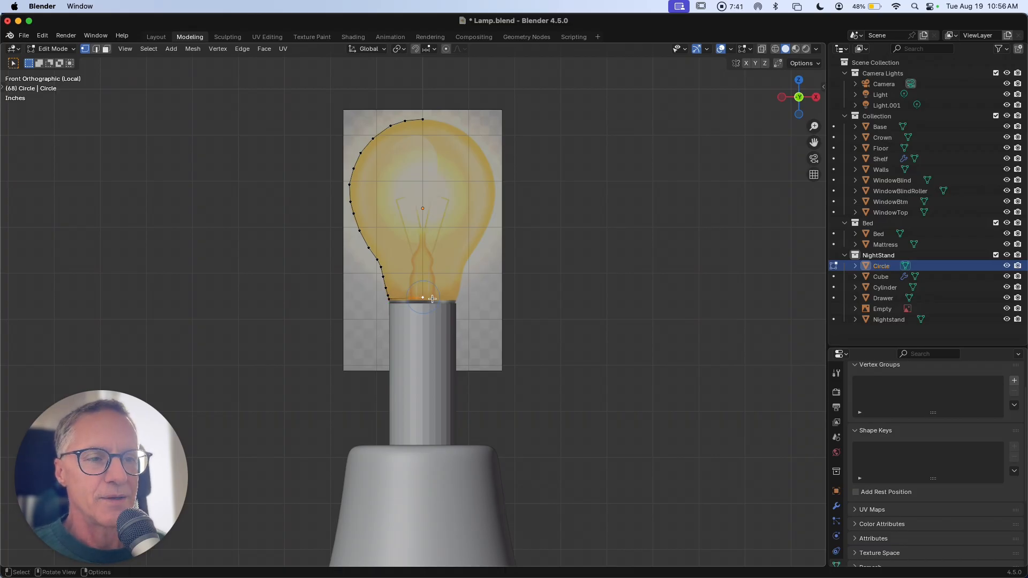
{"action": "key", "text": "g"}
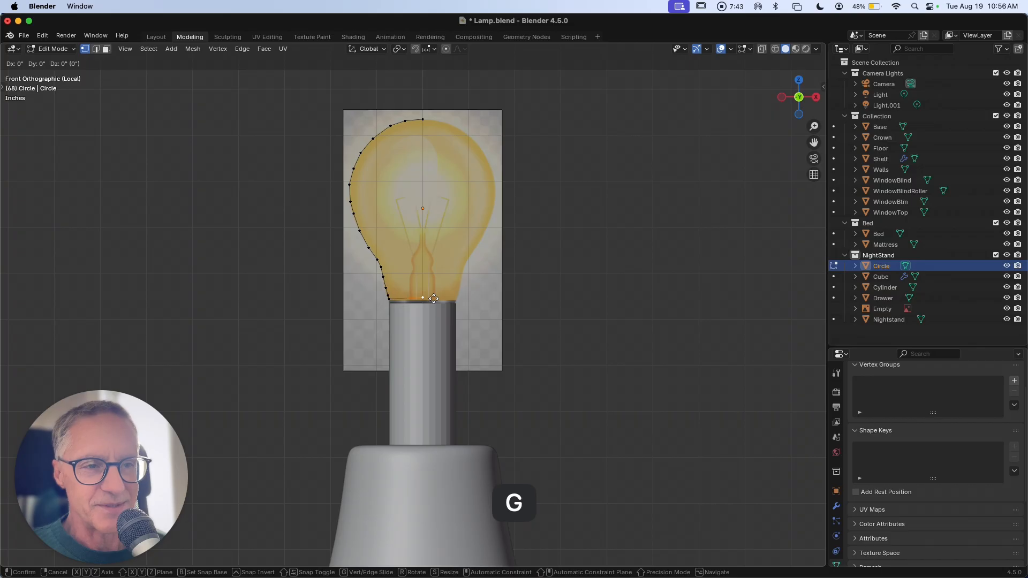
{"action": "key", "text": "z"}
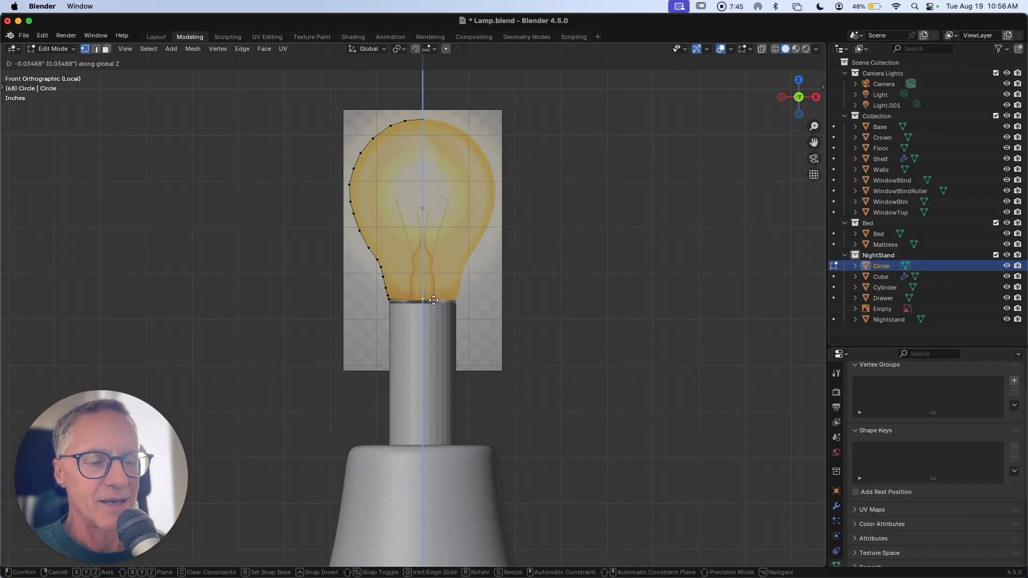
{"action": "left_click", "coordinate": [434, 300]}
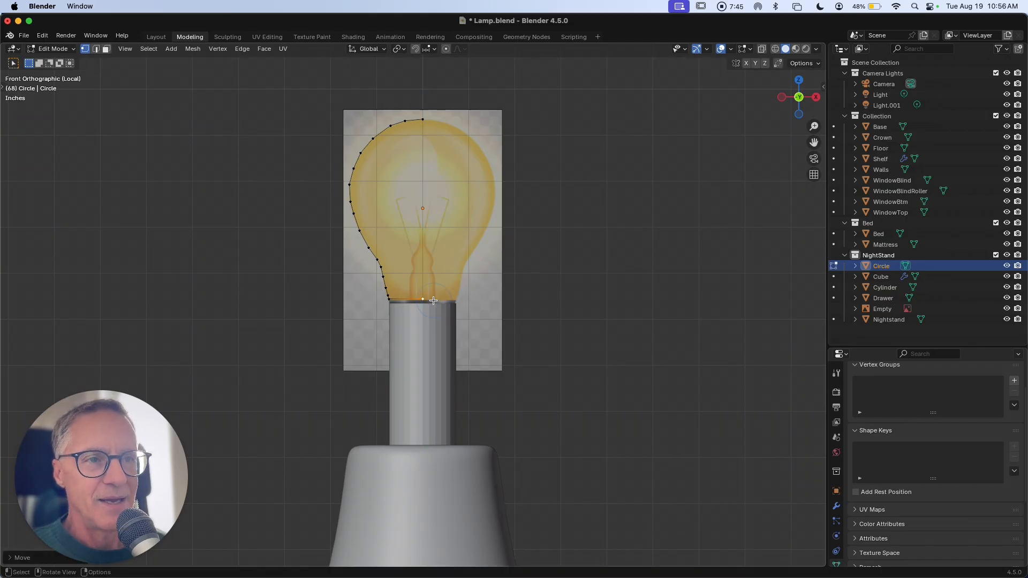
Check the alignment of the profile's top and bottom centre vertices by selecting them, and clear the selection.
{"action": "left_click", "coordinate": [424, 119]}
{"action": "left_click", "coordinate": [423, 298], "text": "shift"}
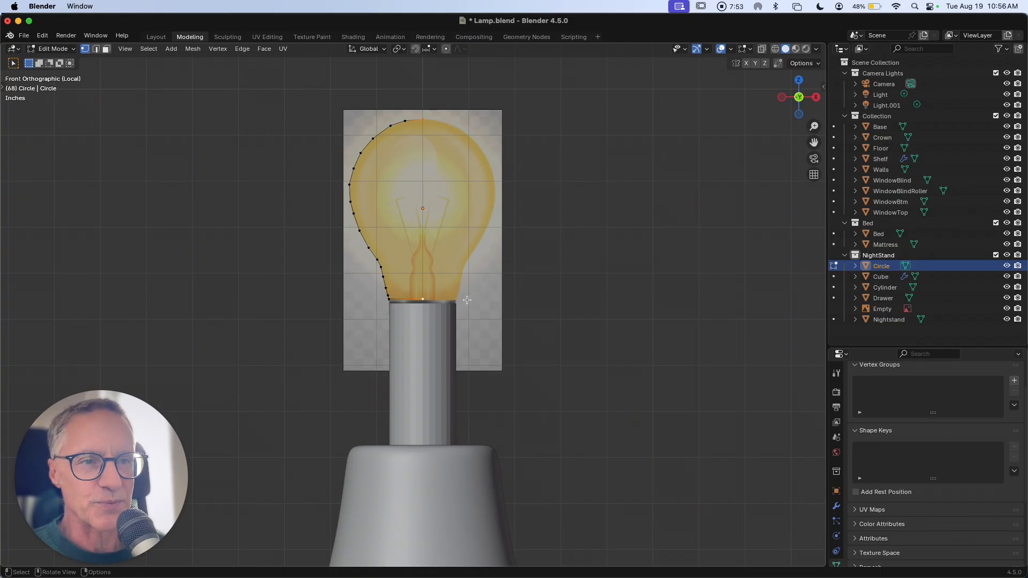
{"action": "left_click", "coordinate": [567, 261]}
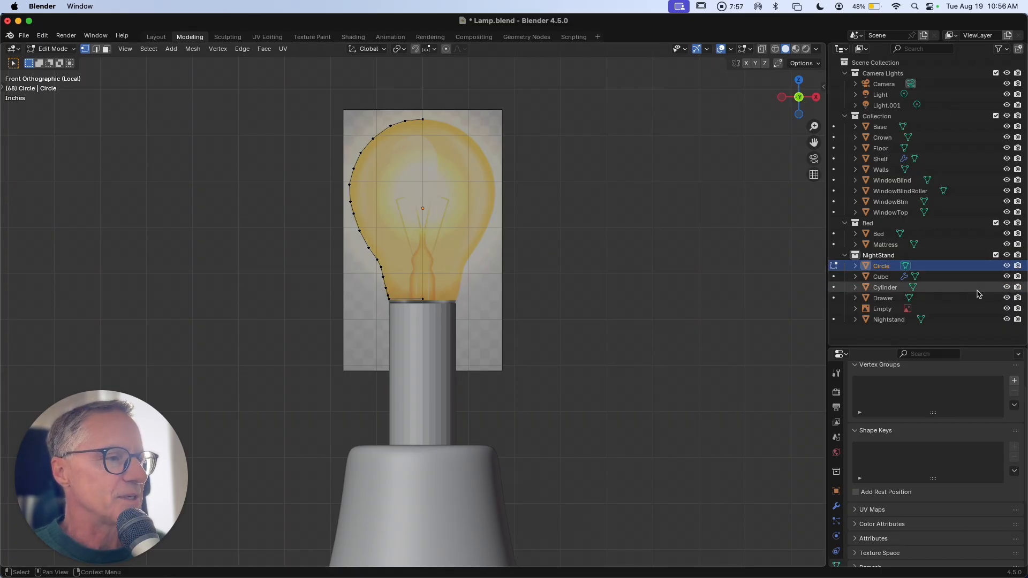
Hide the bulb reference image and examine the bare half profile edge-on above the socket.
{"action": "left_click", "coordinate": [1007, 309]}
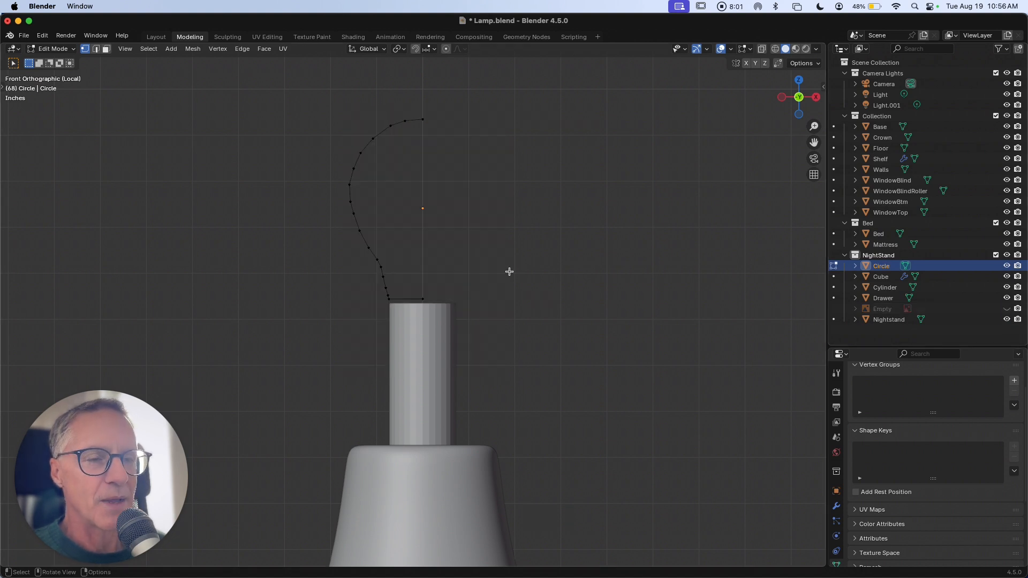
{"action": "middle_click_drag", "start_coordinate": [507, 271], "coordinate": [523, 271]}
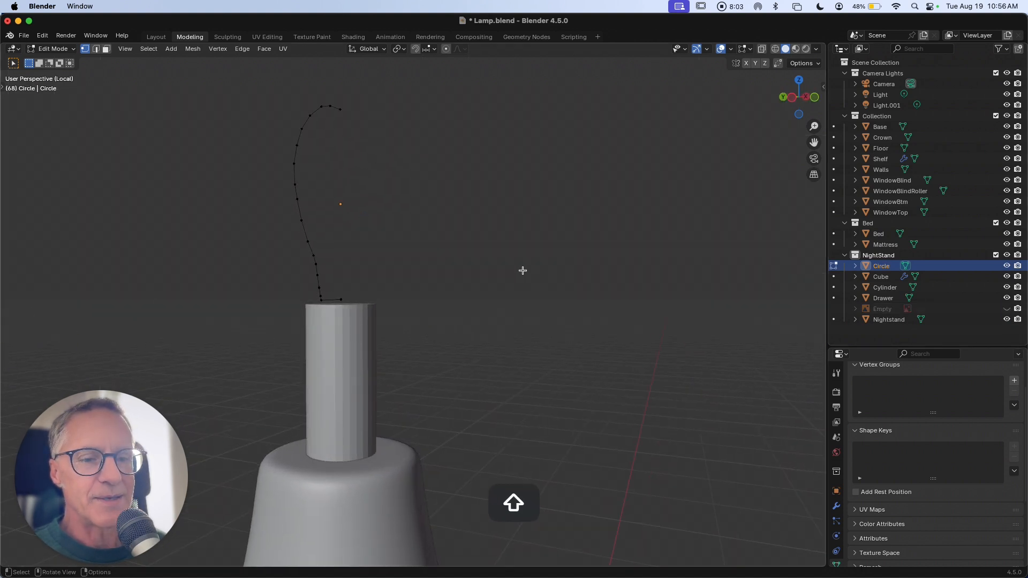
{"action": "scroll", "coordinate": [523, 271], "scroll_direction": "down", "scroll_amount": 4, "text": "ctrl"}
{"action": "scroll", "coordinate": [523, 270], "scroll_direction": "left", "scroll_amount": 3}
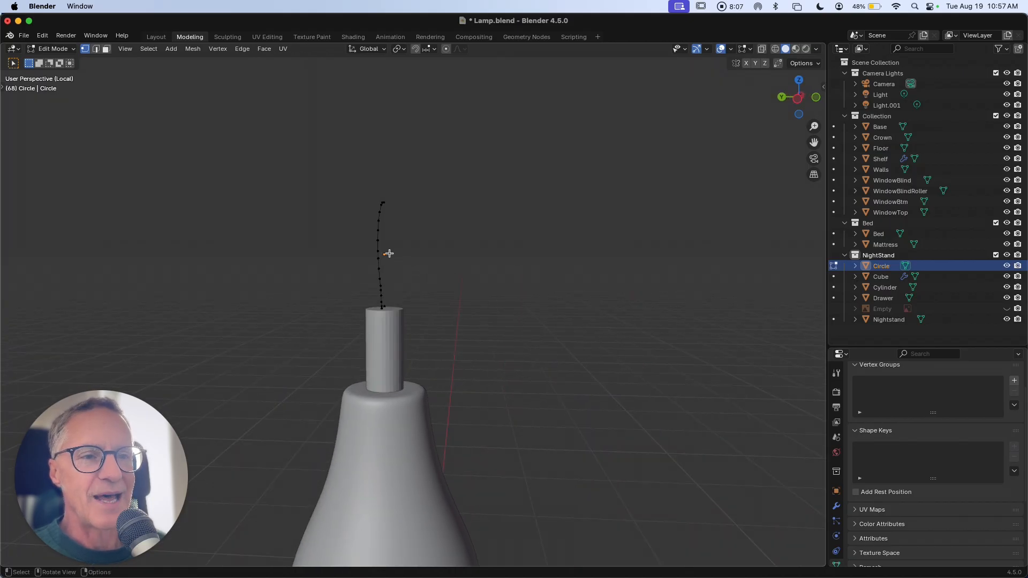
{"action": "scroll", "coordinate": [390, 253], "scroll_direction": "left", "scroll_amount": 2}
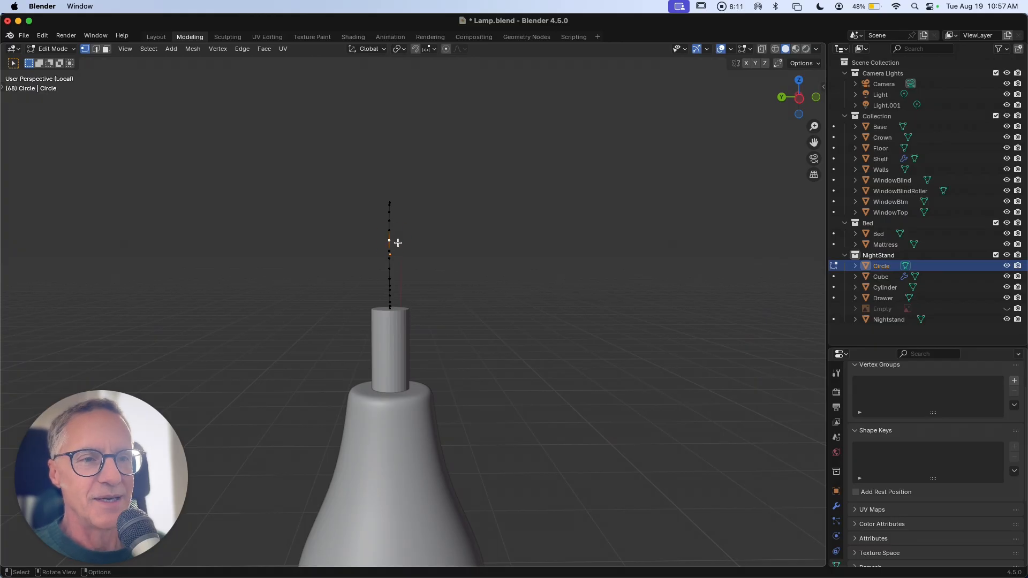
{"action": "scroll", "coordinate": [398, 242], "scroll_direction": "down", "scroll_amount": 6, "text": "ctrl"}
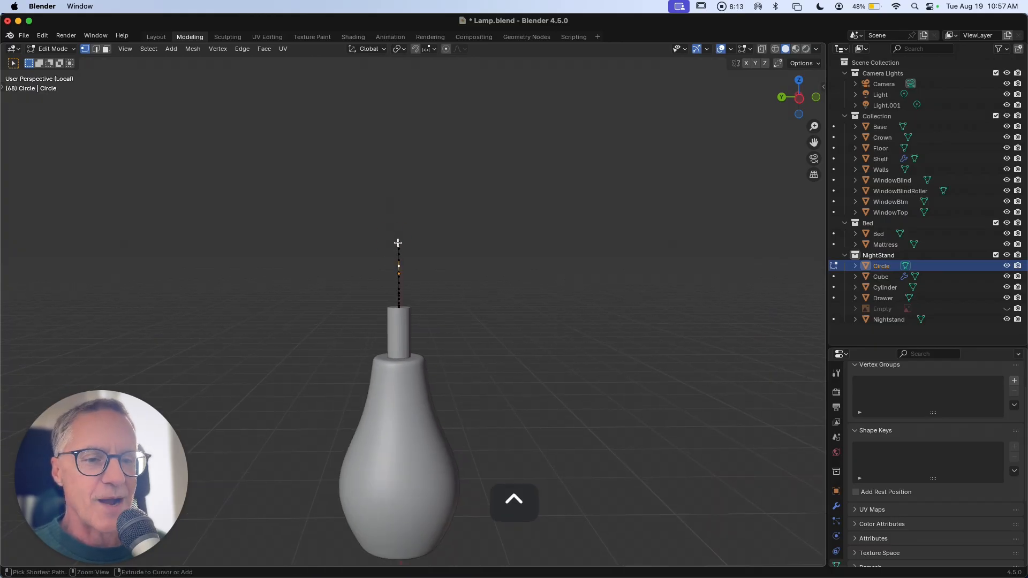
{"action": "scroll", "coordinate": [398, 243], "scroll_direction": "up", "scroll_amount": 6, "text": "ctrl"}
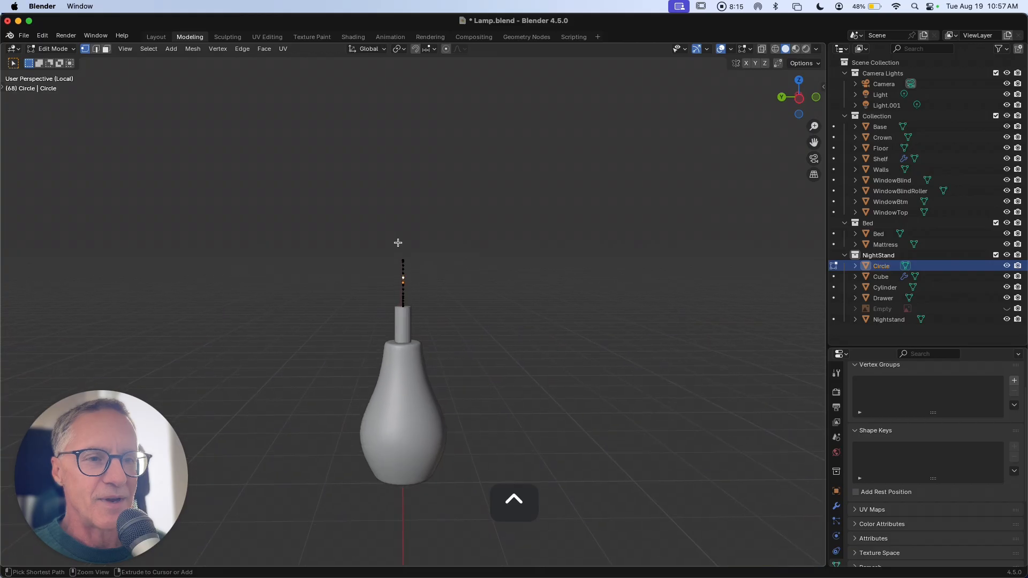
{"action": "scroll", "coordinate": [398, 243], "scroll_direction": "up", "scroll_amount": 2, "text": "ctrl"}
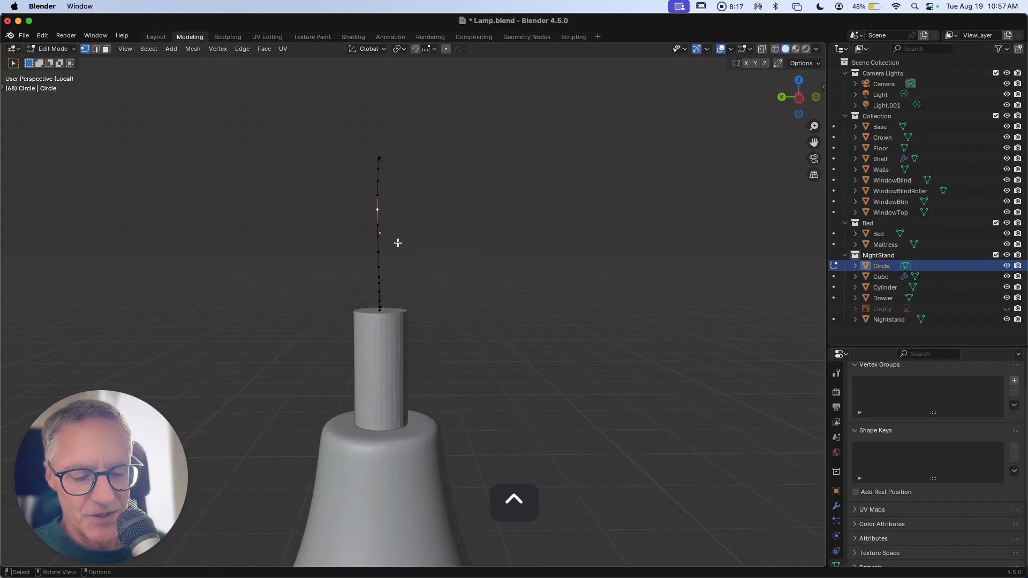
Move the selected vertex midway up the bulb's half profile slightly out of line along the Y axis.
{"action": "key", "text": "g"}
{"action": "key", "text": "y"}
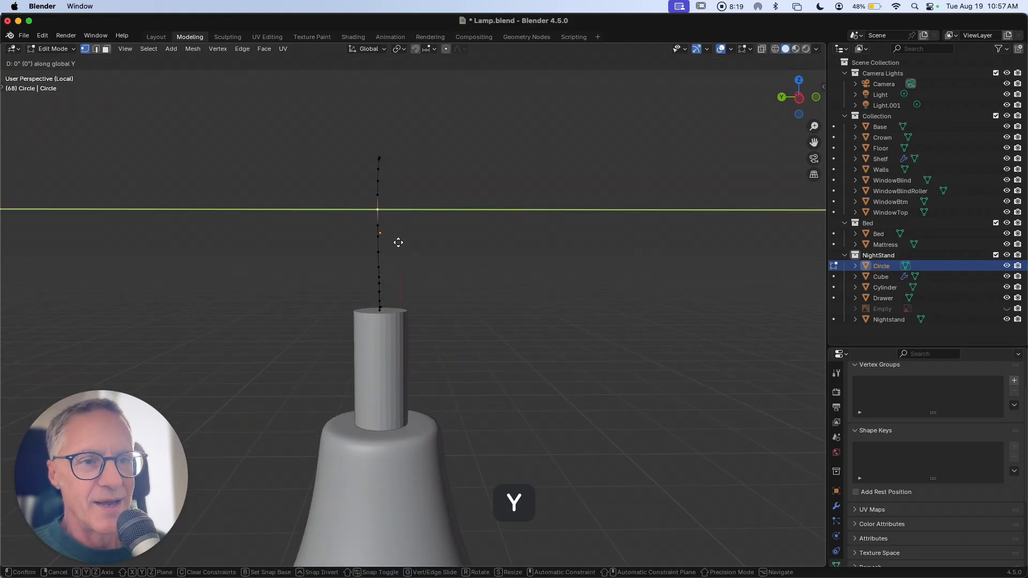
{"action": "left_click", "coordinate": [402, 243]}
{"action": "scroll", "coordinate": [408, 244], "scroll_direction": "up", "scroll_amount": 3}
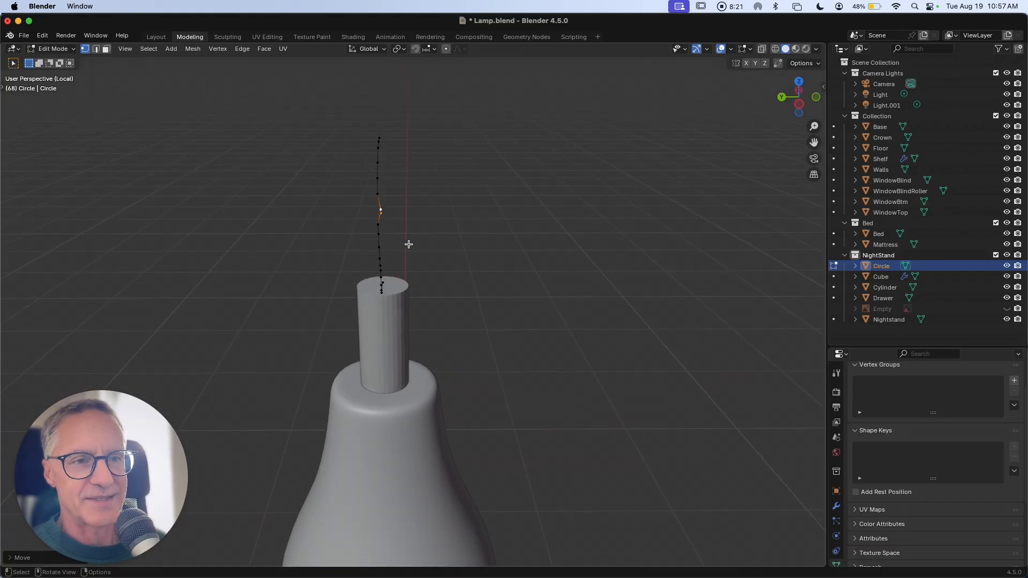
{"action": "scroll", "coordinate": [409, 245], "scroll_direction": "right", "scroll_amount": 3}
{"action": "scroll", "coordinate": [409, 244], "scroll_direction": "left", "scroll_amount": 3}
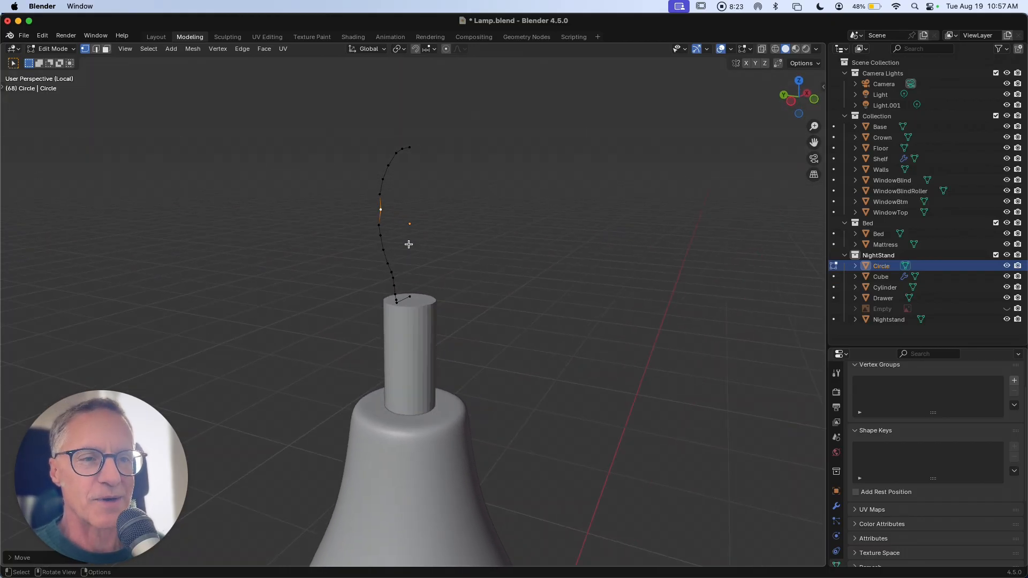
{"action": "scroll", "coordinate": [409, 244], "scroll_direction": "right", "scroll_amount": 3}
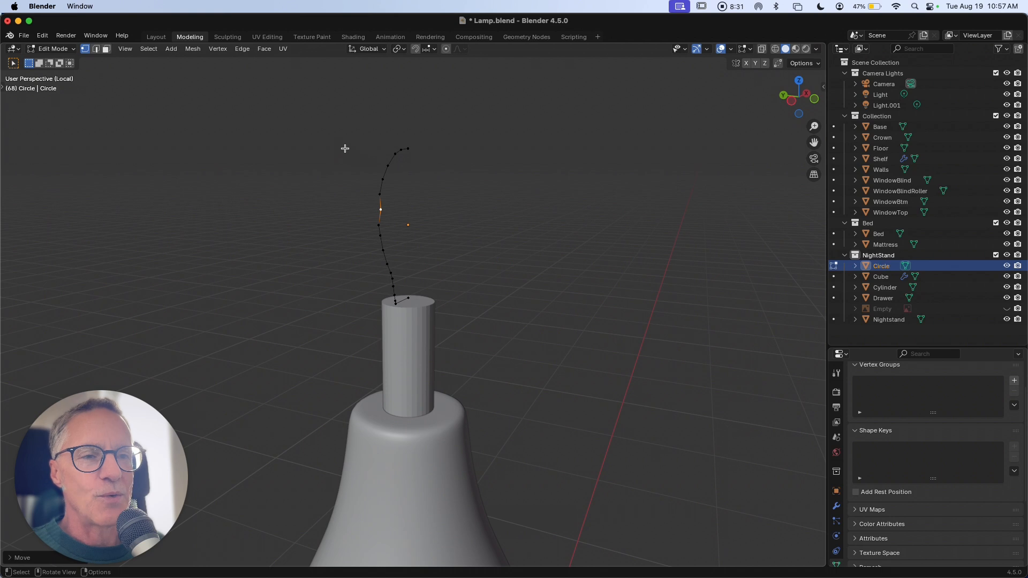
Select all vertices of the bulb's half profile and flatten them by scaling to 0 along the Y axis.
{"action": "scroll", "coordinate": [345, 148], "scroll_direction": "left", "scroll_amount": 3}
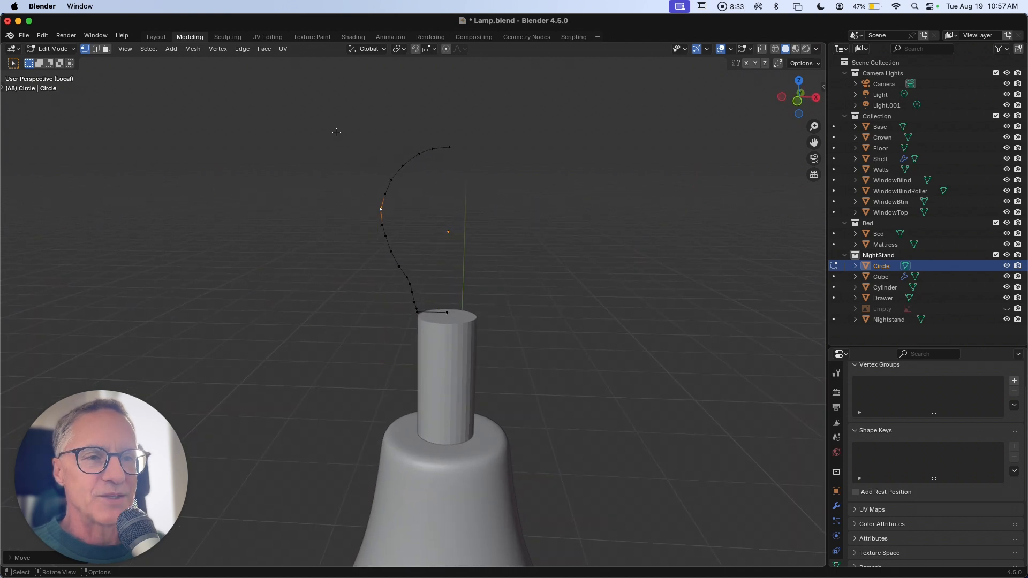
{"action": "left_click_drag", "start_coordinate": [337, 119], "coordinate": [479, 317]}
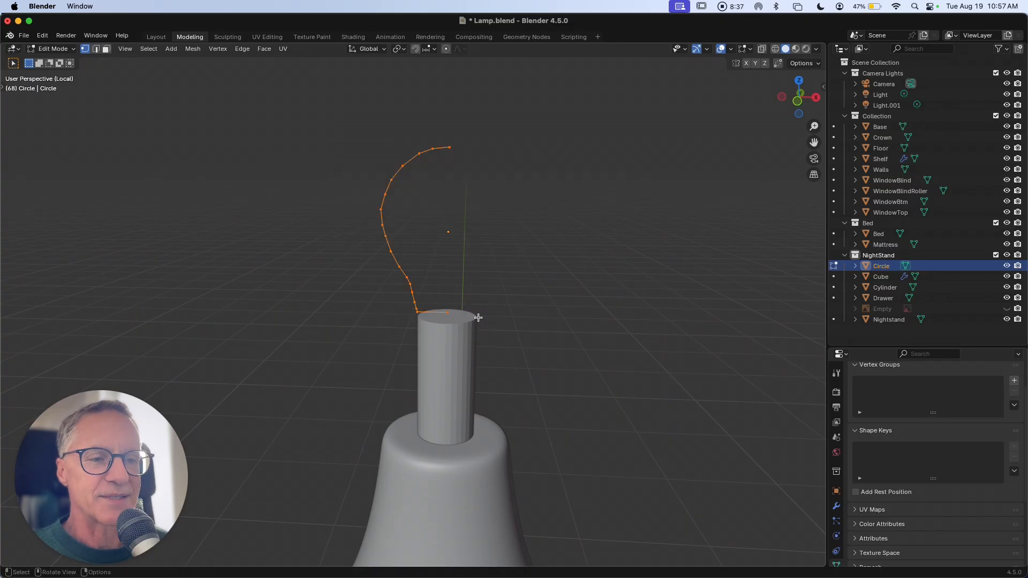
{"action": "scroll", "coordinate": [478, 317], "scroll_direction": "left", "scroll_amount": 4}
{"action": "scroll", "coordinate": [478, 317], "scroll_direction": "down", "scroll_amount": 4, "text": "ctrl"}
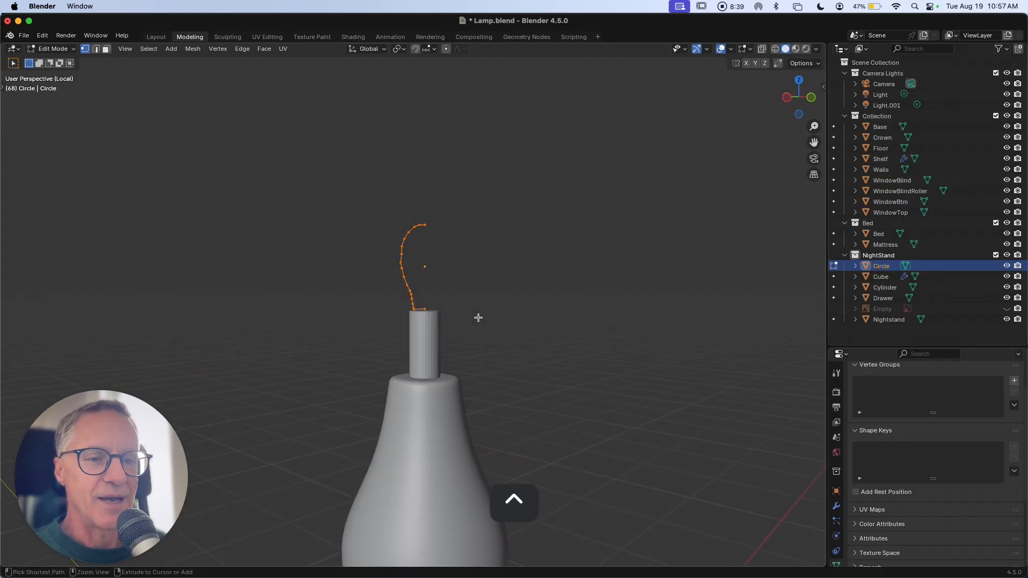
{"action": "scroll", "coordinate": [479, 317], "scroll_direction": "down", "scroll_amount": 3, "text": "ctrl"}
{"action": "scroll", "coordinate": [478, 317], "scroll_direction": "left", "scroll_amount": 3}
{"action": "scroll", "coordinate": [478, 317], "scroll_direction": "down", "scroll_amount": 4, "text": "ctrl"}
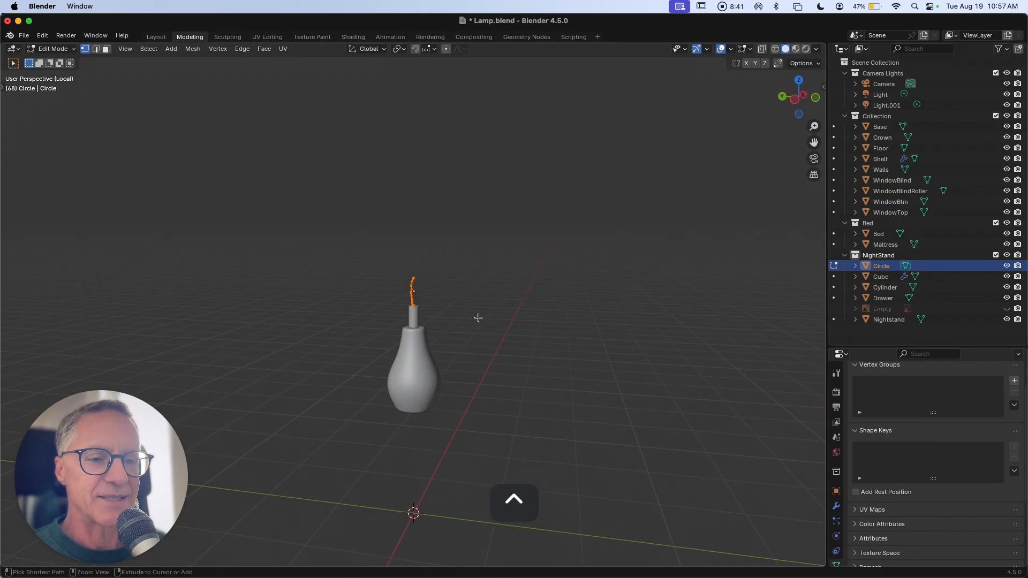
{"action": "scroll", "coordinate": [479, 318], "scroll_direction": "left", "scroll_amount": 3}
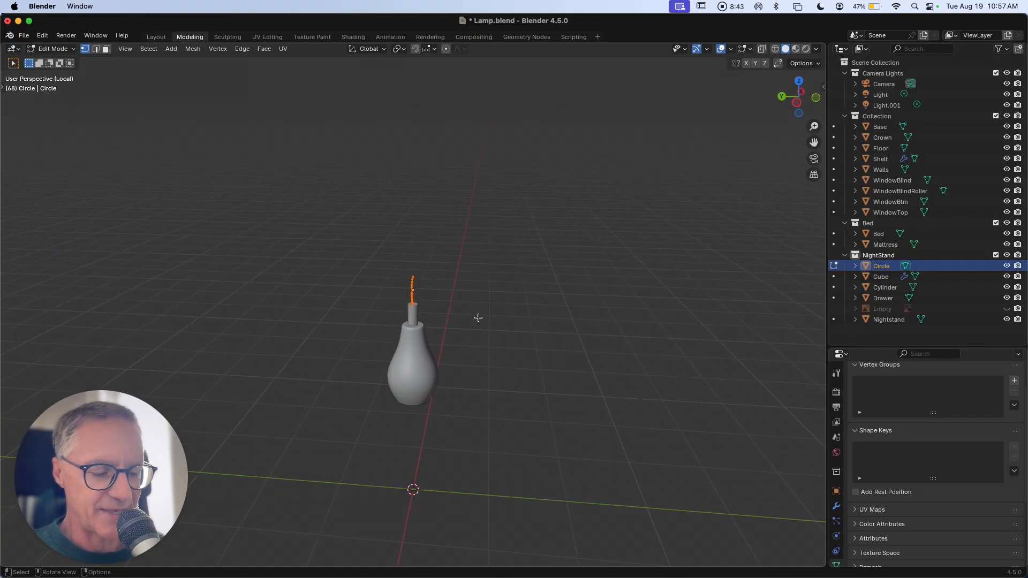
{"action": "key", "text": "s"}
{"action": "key", "text": "y"}
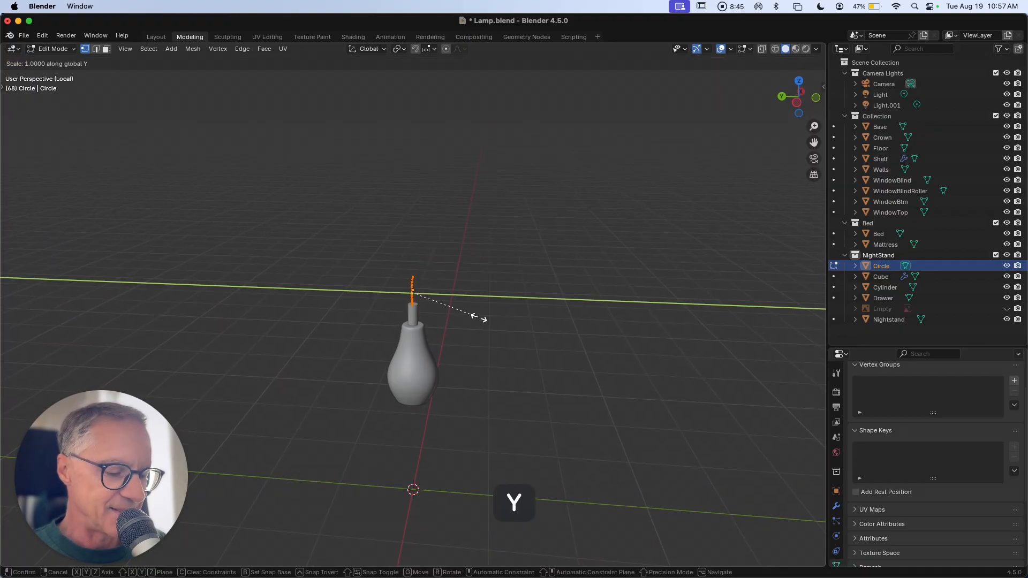
{"action": "key", "text": "0"}
{"action": "key", "text": "Return"}
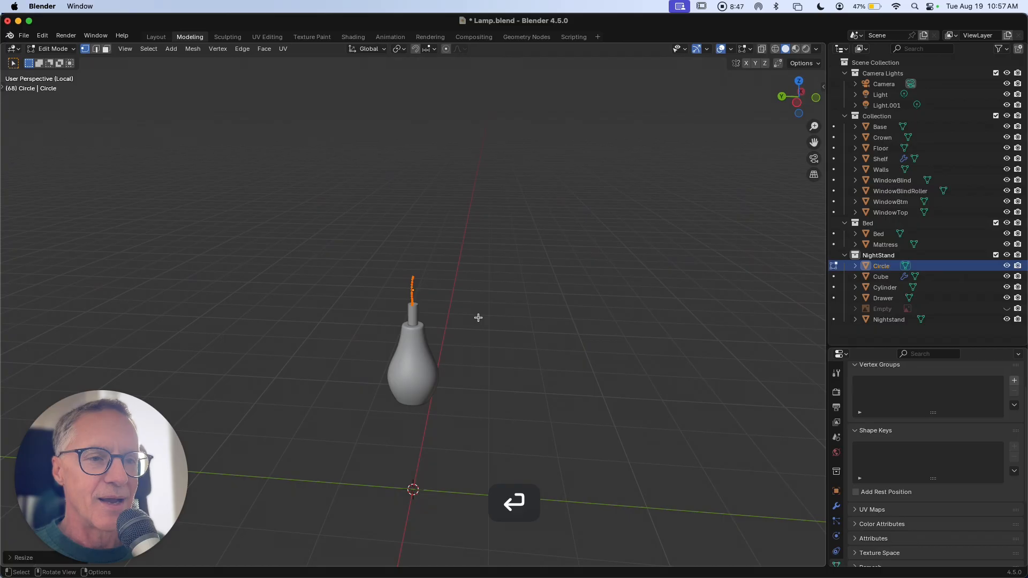
Examine the half profile from several angles and distances to check that it is flat and sits above the socket.
{"action": "scroll", "coordinate": [470, 319], "scroll_direction": "up", "scroll_amount": 10, "text": "ctrl"}
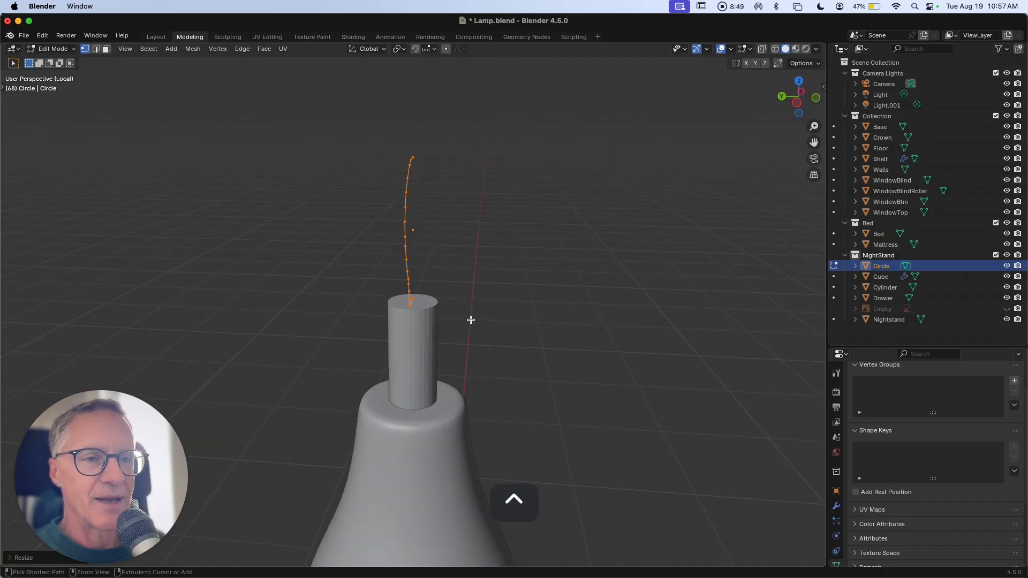
{"action": "scroll", "coordinate": [471, 319], "scroll_direction": "down", "scroll_amount": 5, "text": "ctrl"}
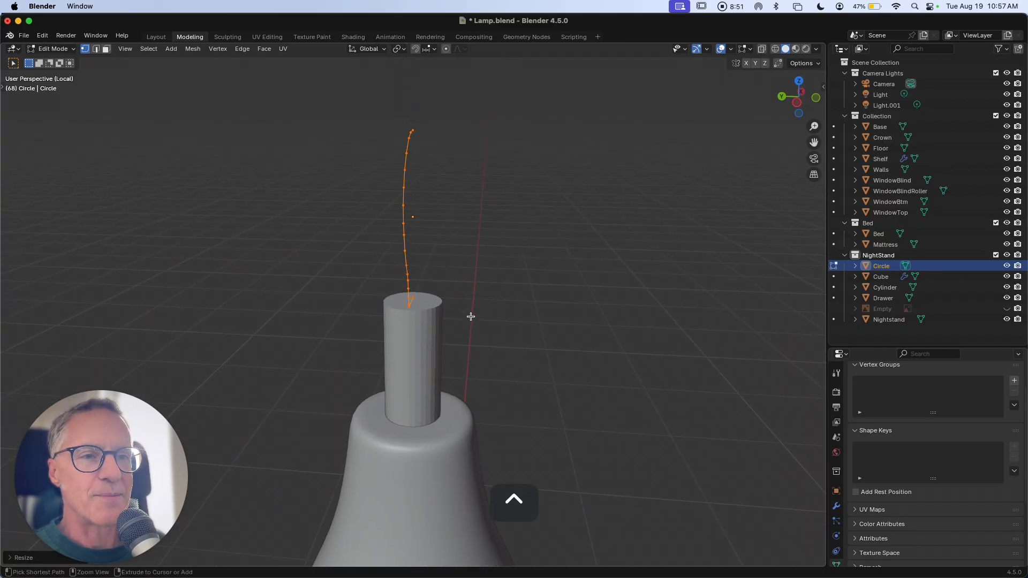
{"action": "scroll", "coordinate": [471, 316], "scroll_direction": "right", "scroll_amount": 6}
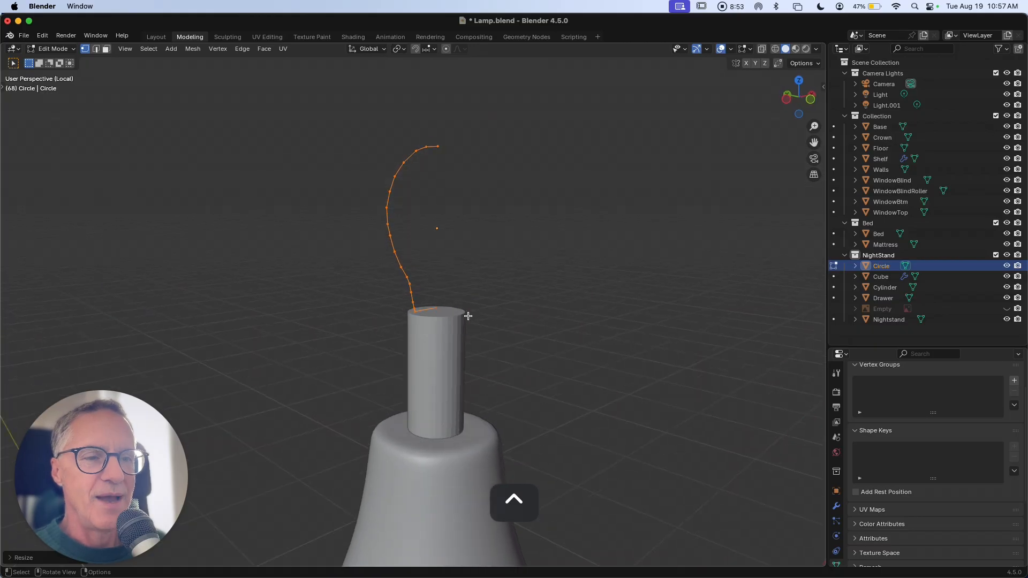
{"action": "scroll", "coordinate": [468, 316], "scroll_direction": "right", "scroll_amount": 2}
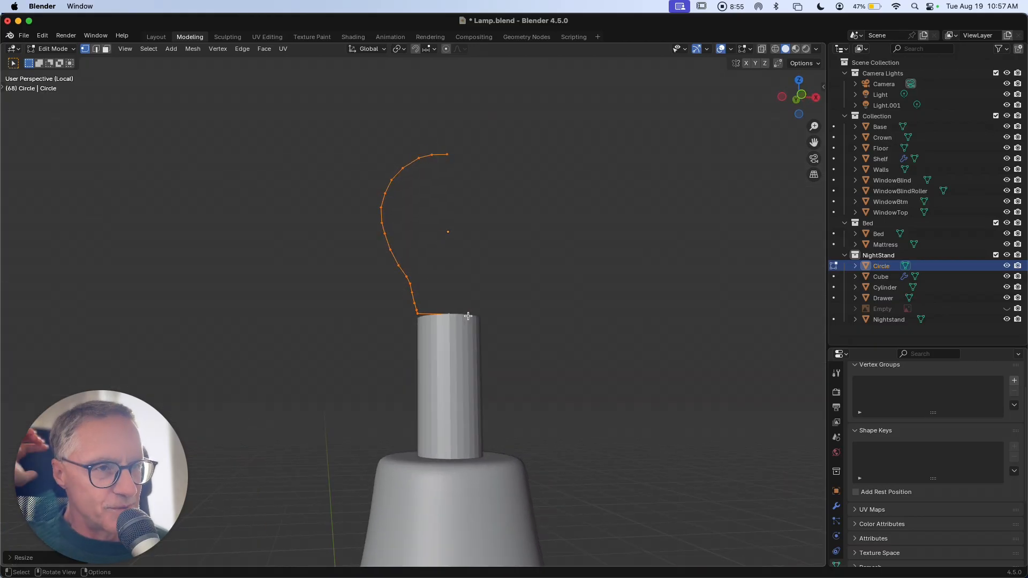
{"action": "scroll", "coordinate": [454, 311], "scroll_direction": "down", "scroll_amount": 3}
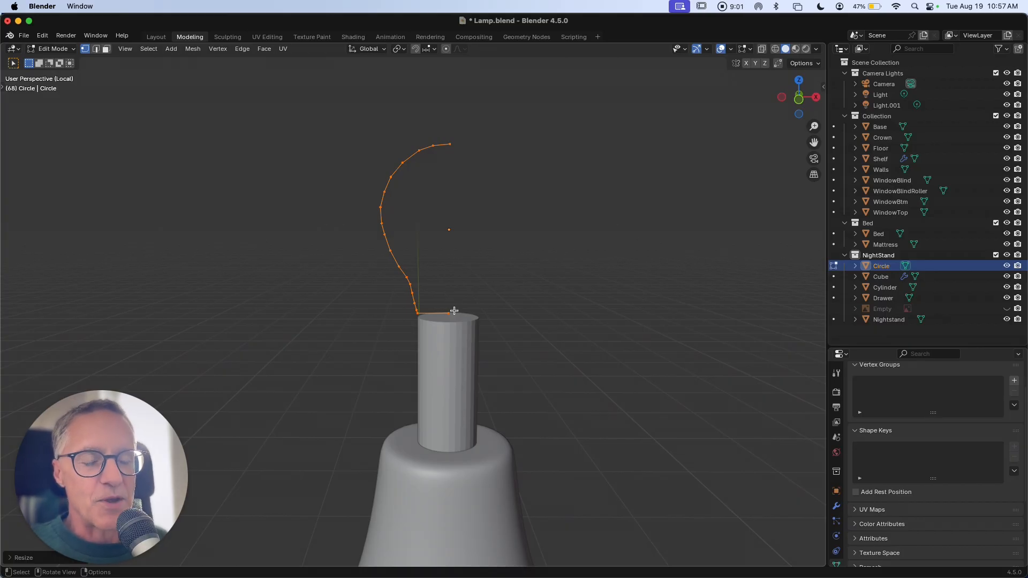
{"action": "scroll", "coordinate": [453, 309], "scroll_direction": "down", "scroll_amount": 8, "text": "ctrl"}
{"action": "scroll", "coordinate": [451, 302], "scroll_direction": "left", "scroll_amount": 4}
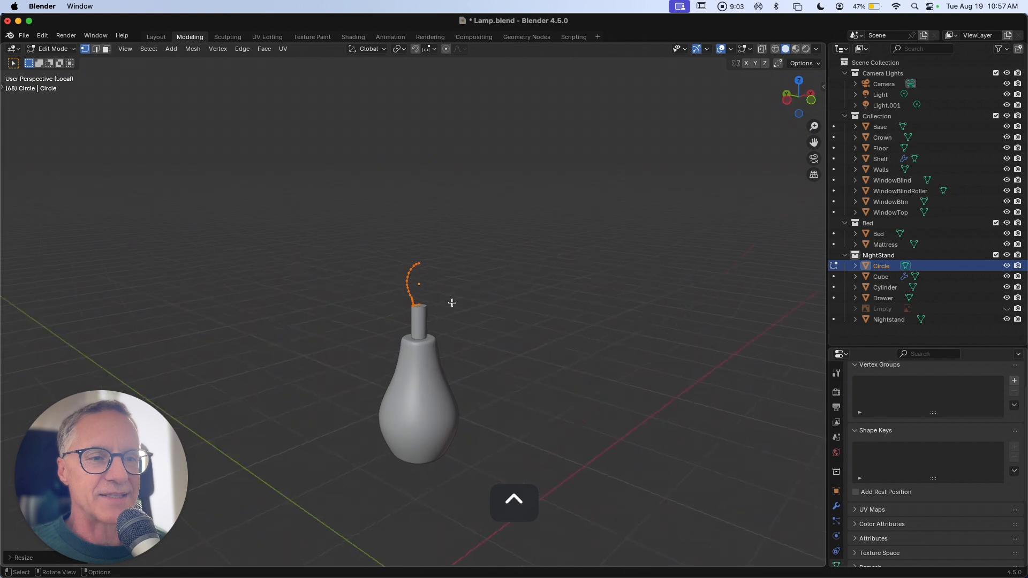
{"action": "scroll", "coordinate": [452, 303], "scroll_direction": "down", "scroll_amount": 6, "text": "ctrl"}
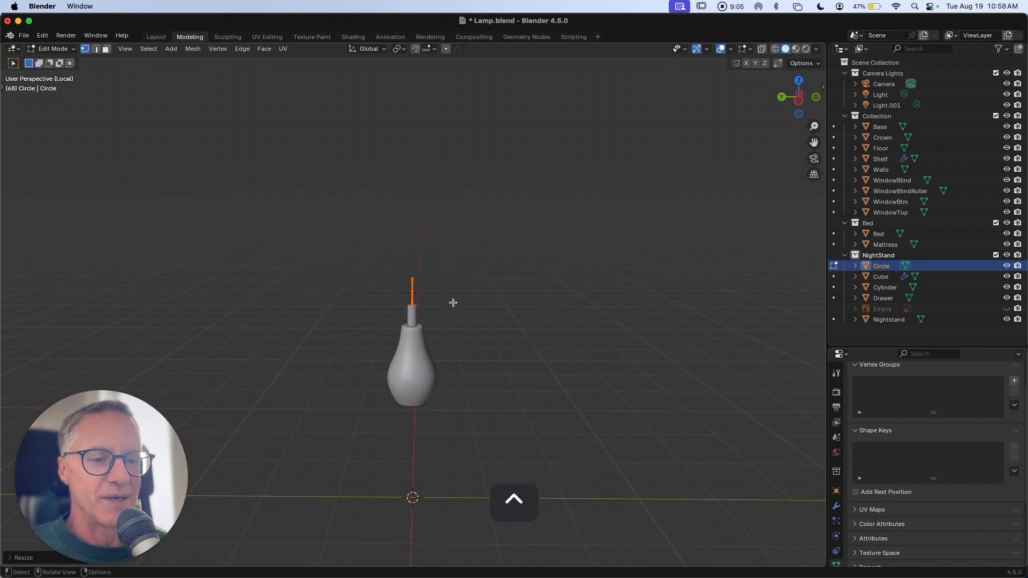
{"action": "scroll", "coordinate": [453, 302], "scroll_direction": "right", "scroll_amount": 5}
{"action": "scroll", "coordinate": [453, 302], "scroll_direction": "up", "scroll_amount": 8, "text": "ctrl"}
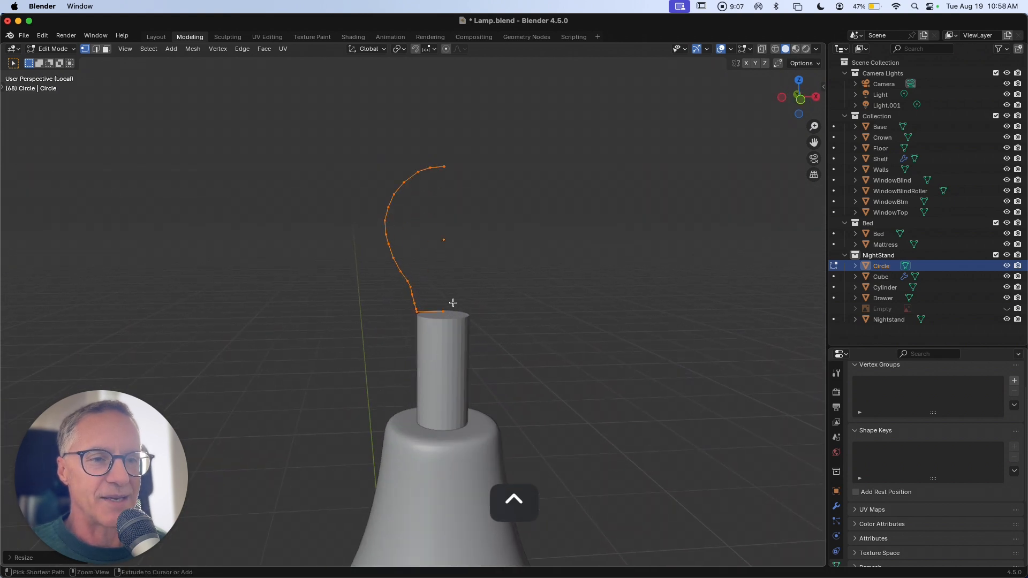
Return to Object Mode and revolve the half profile into a bulb with a Screw modifier around the Y axis.
{"action": "key", "text": "ctrl+Tab"}
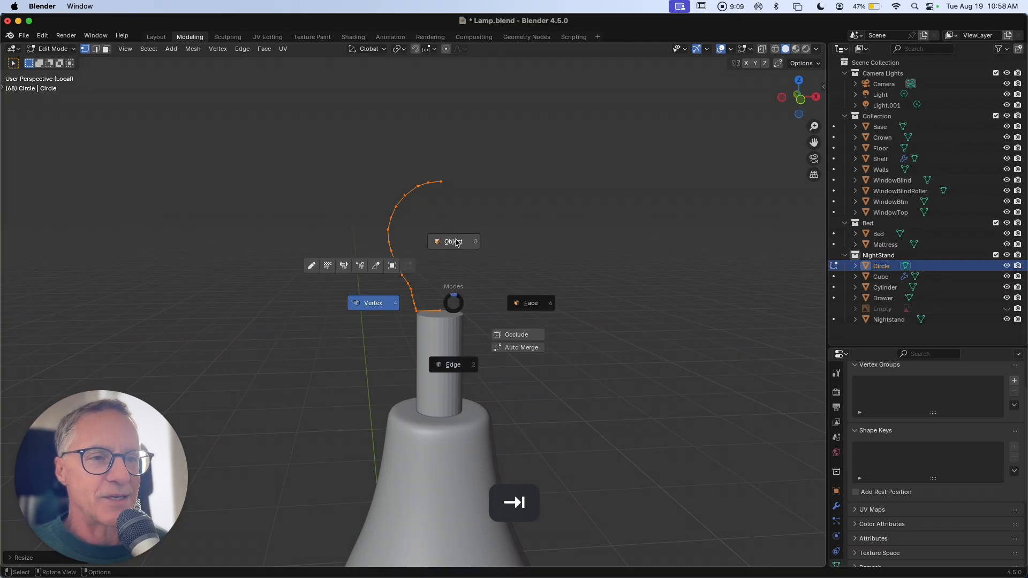
{"action": "left_click", "coordinate": [467, 254]}
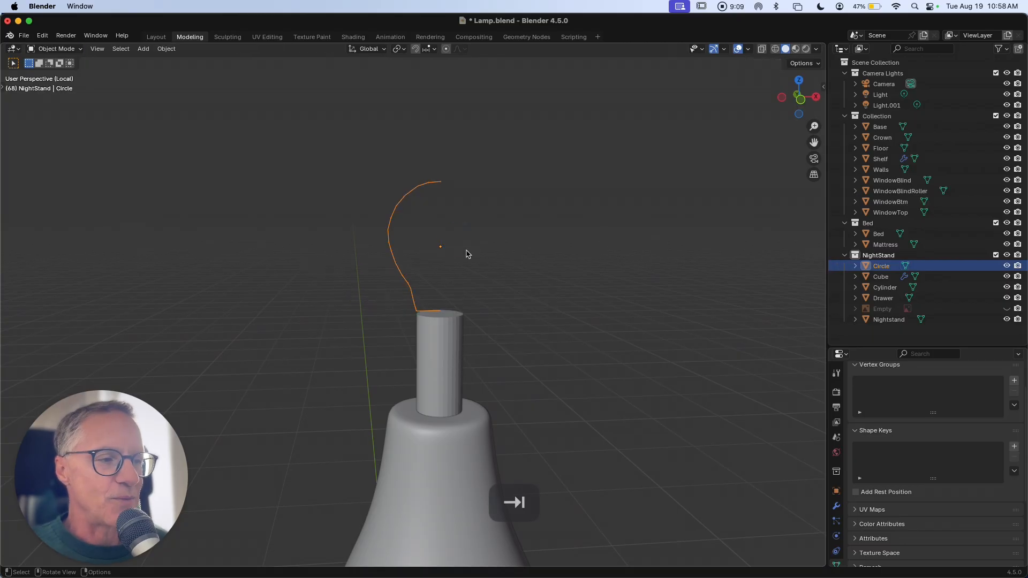
{"action": "left_click", "coordinate": [837, 506]}
{"action": "left_click", "coordinate": [907, 390]}
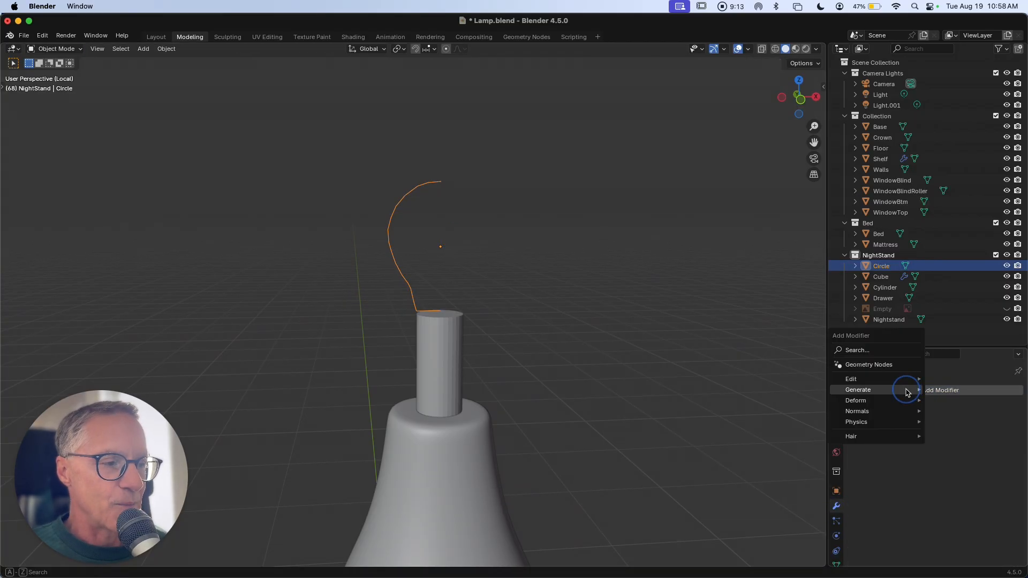
{"action": "mouse_move", "coordinate": [906, 393]}
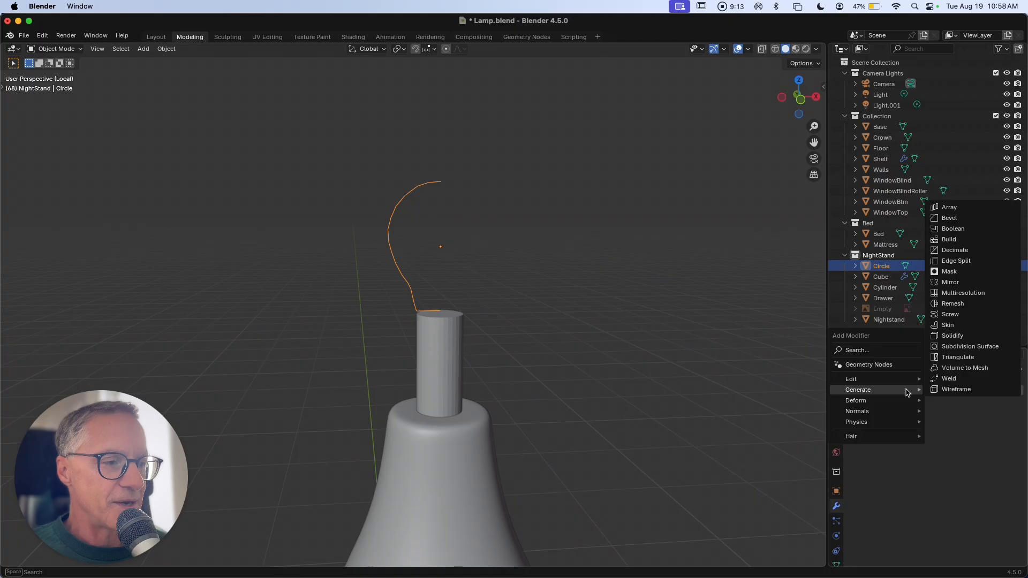
{"action": "left_click", "coordinate": [963, 321]}
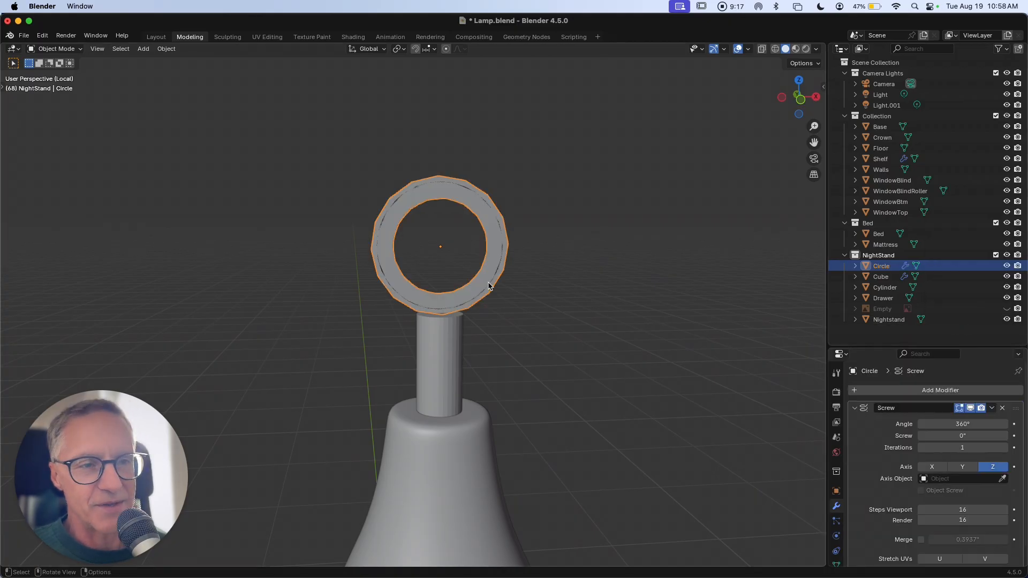
{"action": "left_click", "coordinate": [962, 468]}
{"action": "middle_click_drag", "start_coordinate": [515, 349], "coordinate": [514, 353]}
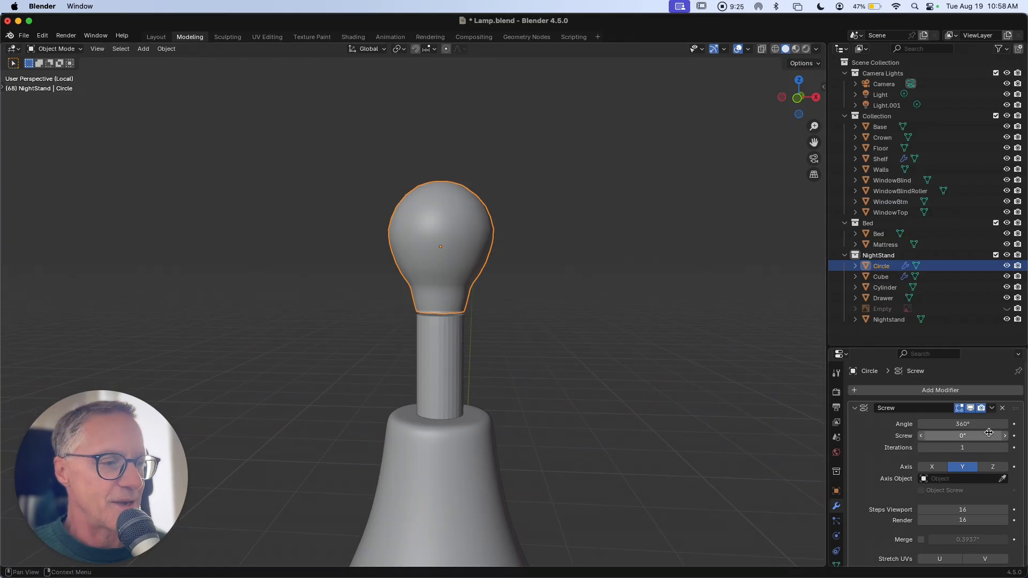
Apply the Screw modifier to the bulb and inspect the resulting shape.
{"action": "left_click", "coordinate": [991, 409]}
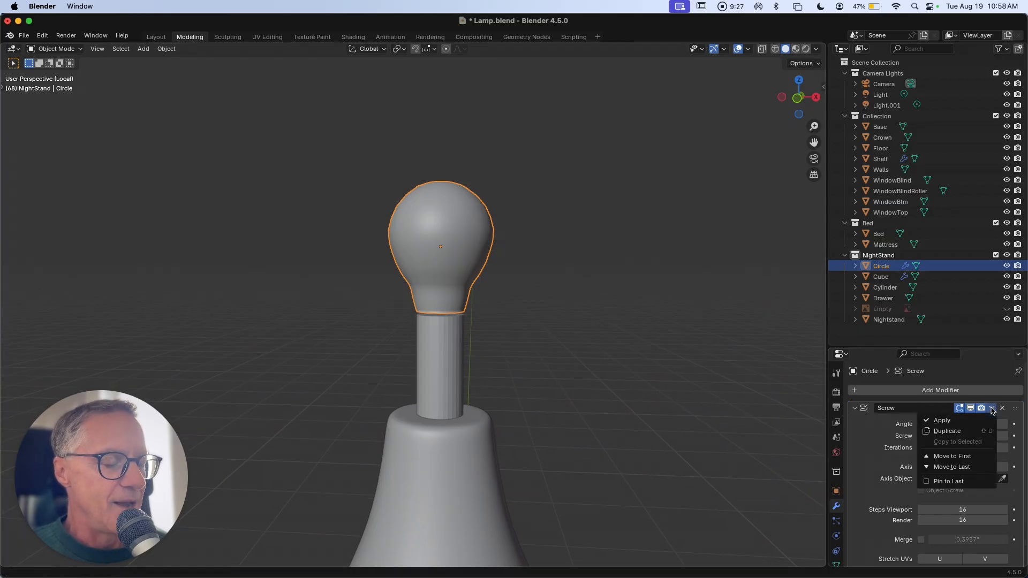
{"action": "left_click", "coordinate": [943, 420]}
{"action": "scroll", "coordinate": [573, 410], "scroll_direction": "up", "scroll_amount": 2}
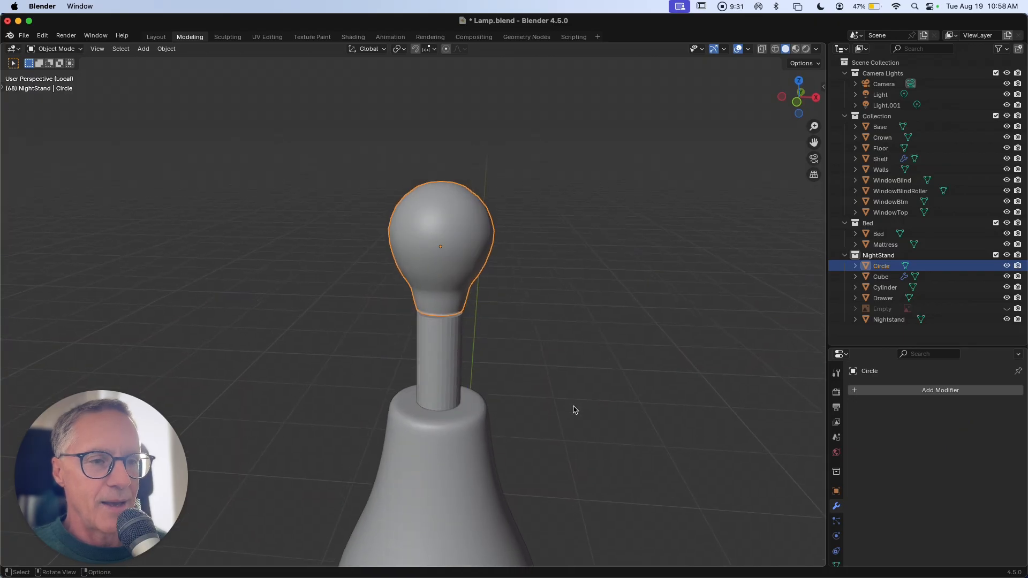
{"action": "scroll", "coordinate": [573, 409], "scroll_direction": "right", "scroll_amount": 3}
{"action": "scroll", "coordinate": [574, 409], "scroll_direction": "left", "scroll_amount": 2}
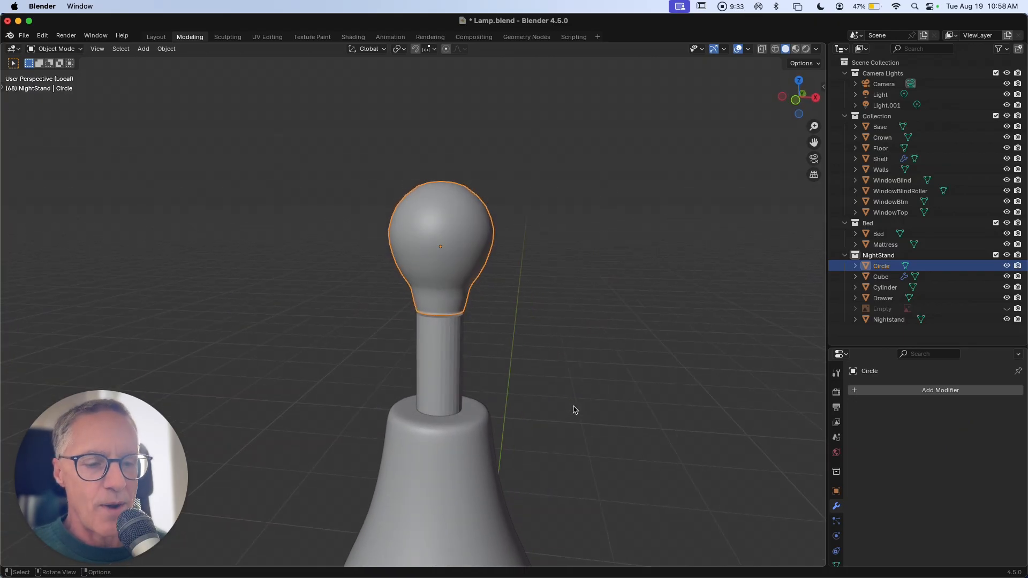
Edit the bulb in edge select mode and, from the top view, select only the lengthwise edge loop on its negative X side.
{"action": "key", "text": "ctrl+Tab"}
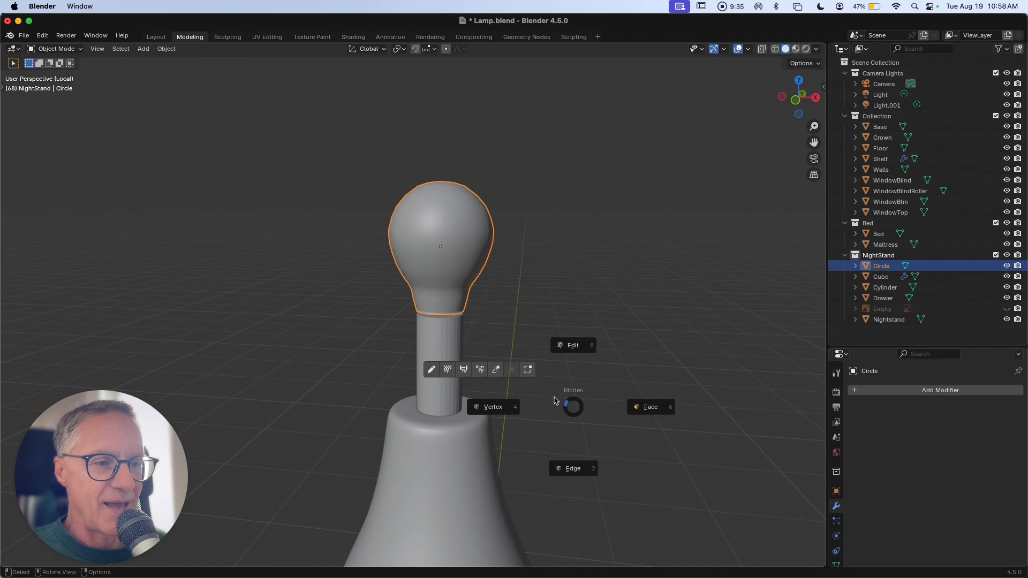
{"action": "left_click", "coordinate": [574, 470]}
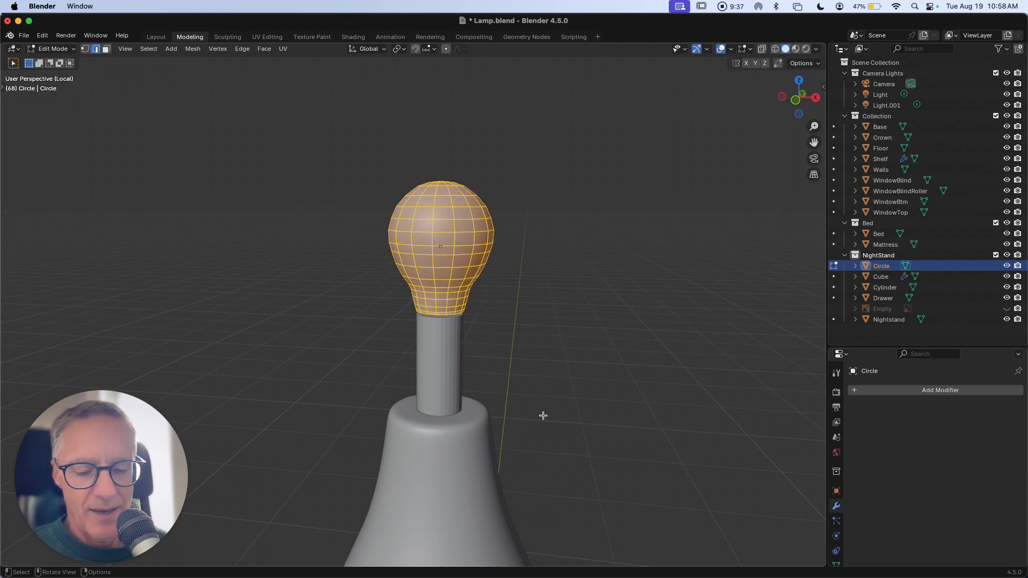
{"action": "key", "text": "grave"}
{"action": "left_click", "coordinate": [549, 357]}
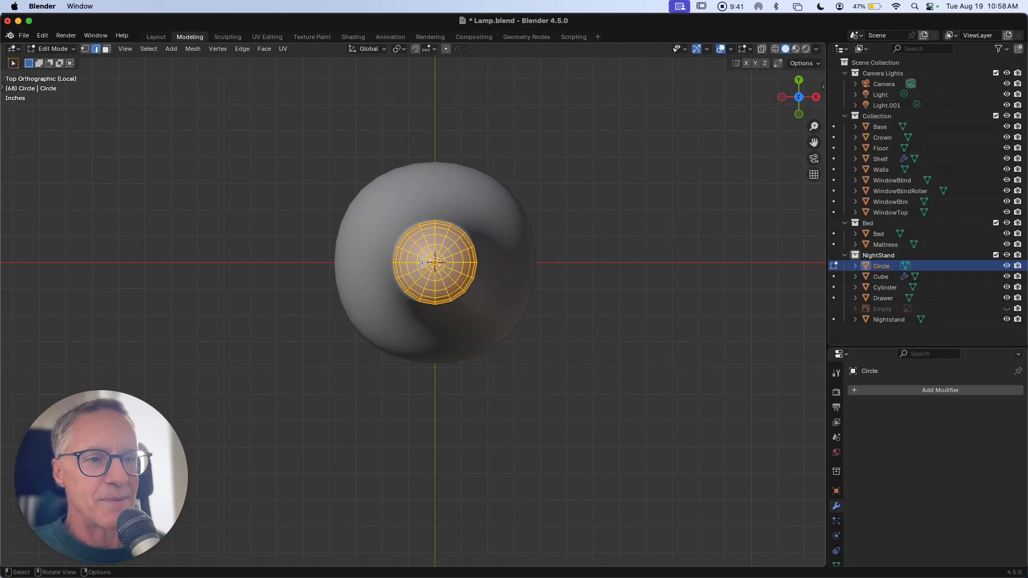
{"action": "key", "text": "alt+a"}
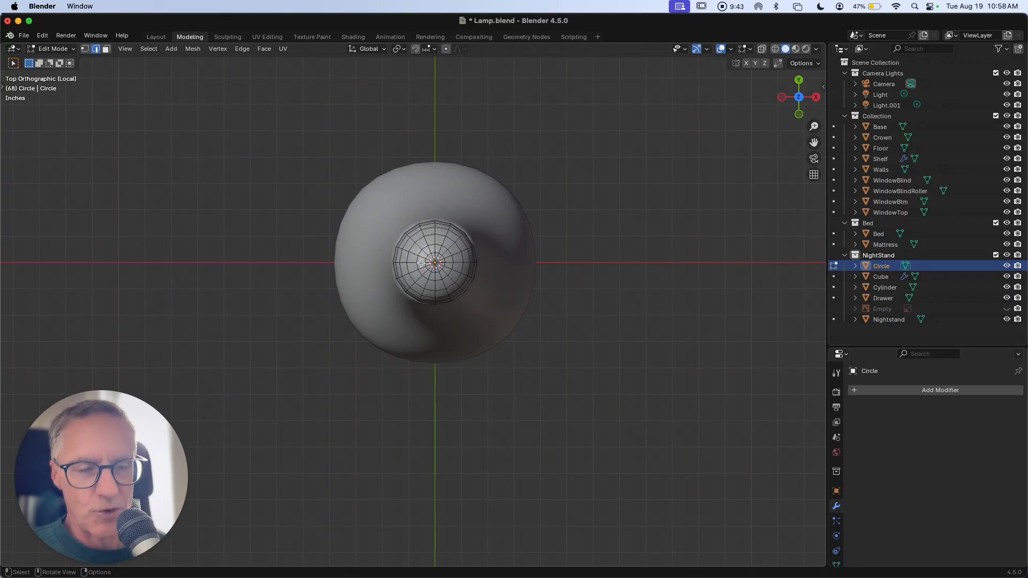
{"action": "left_click", "coordinate": [421, 263], "text": "alt"}
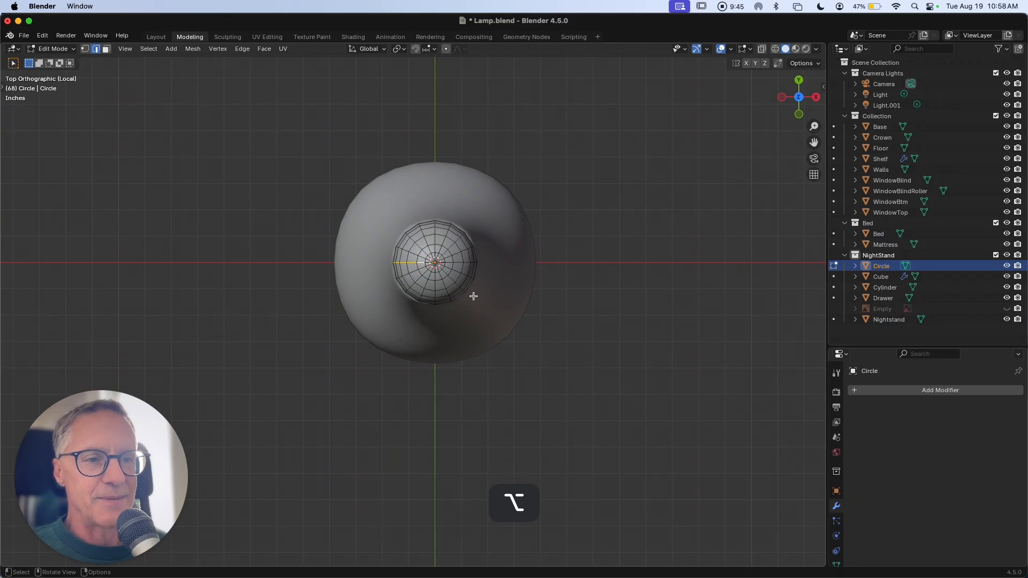
{"action": "middle_click_drag", "start_coordinate": [425, 313], "coordinate": [438, 279], "text": "ctrl"}
{"action": "mouse_move", "coordinate": [438, 243]}
{"action": "middle_mouse_down"}
{"action": "mouse_move", "coordinate": [438, 219]}
{"action": "mouse_move", "coordinate": [436, 242]}
{"action": "middle_mouse_up"}
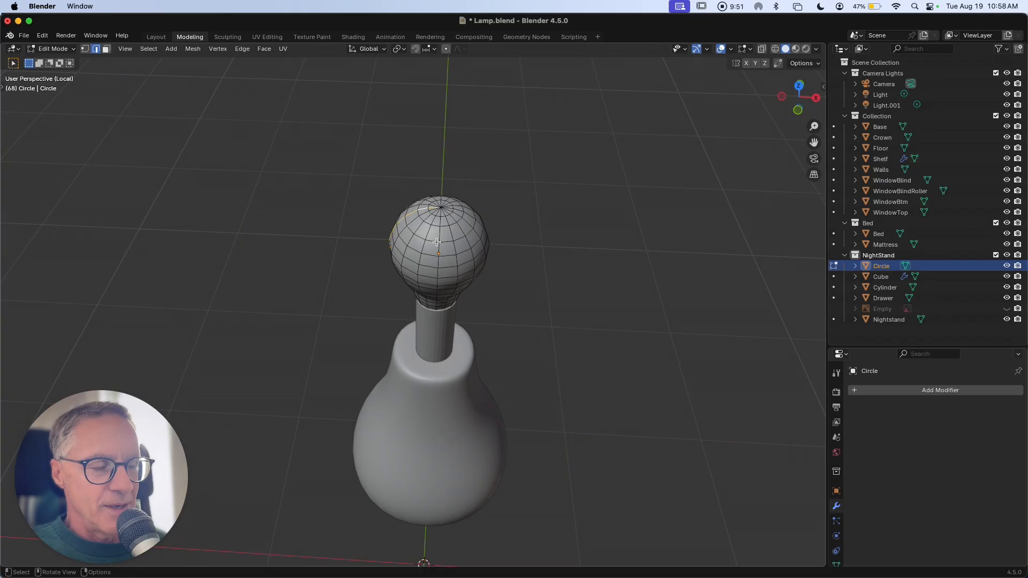
Create a new collection in the scene and name it Lamp.
{"action": "left_click_drag", "start_coordinate": [872, 348], "coordinate": [872, 368]}
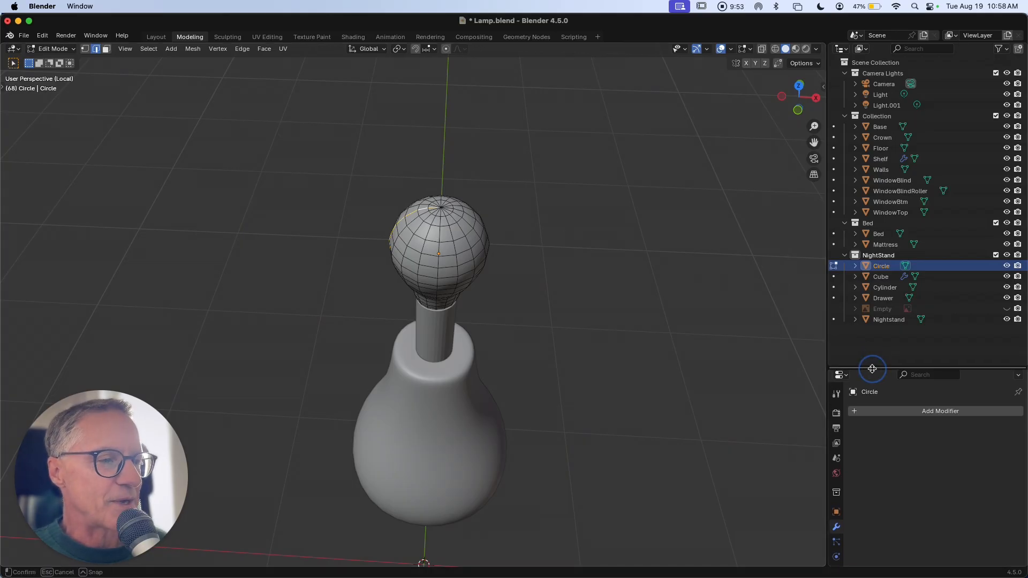
{"action": "right_click", "coordinate": [868, 347]}
{"action": "left_click", "coordinate": [869, 338]}
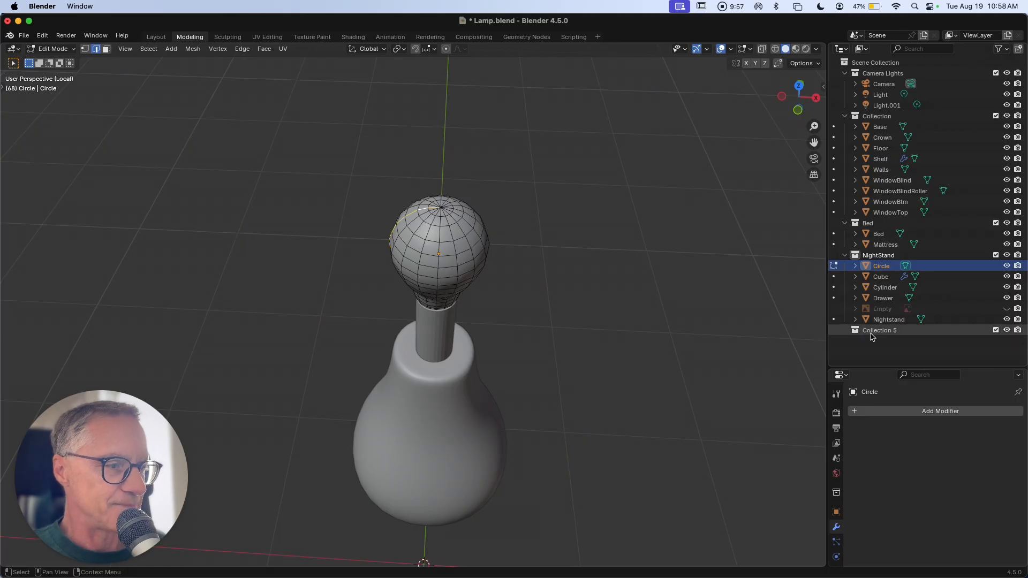
{"action": "double_click", "coordinate": [871, 331]}
{"action": "type", "text": "Lamp"}
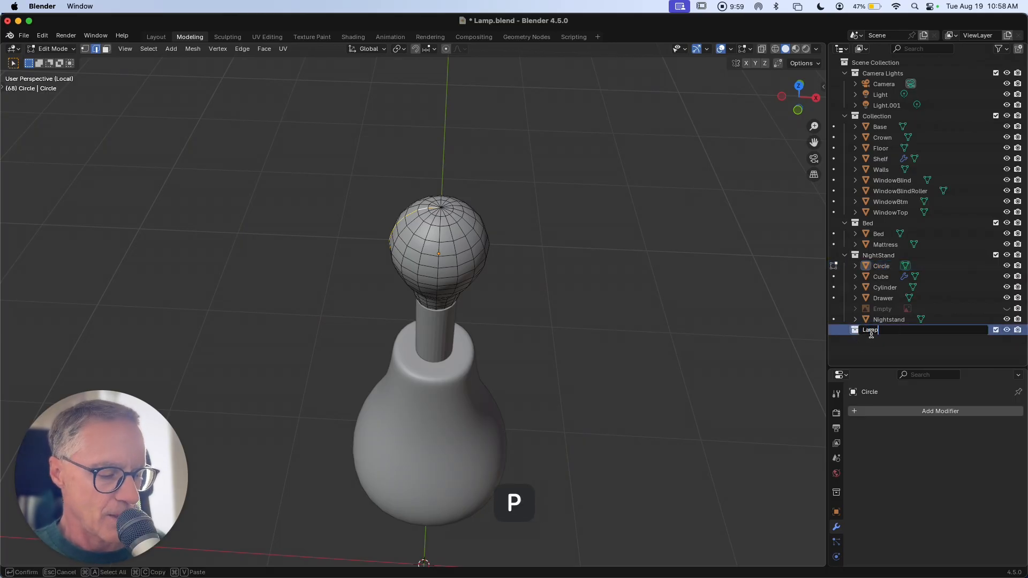
{"action": "key", "text": "Return"}
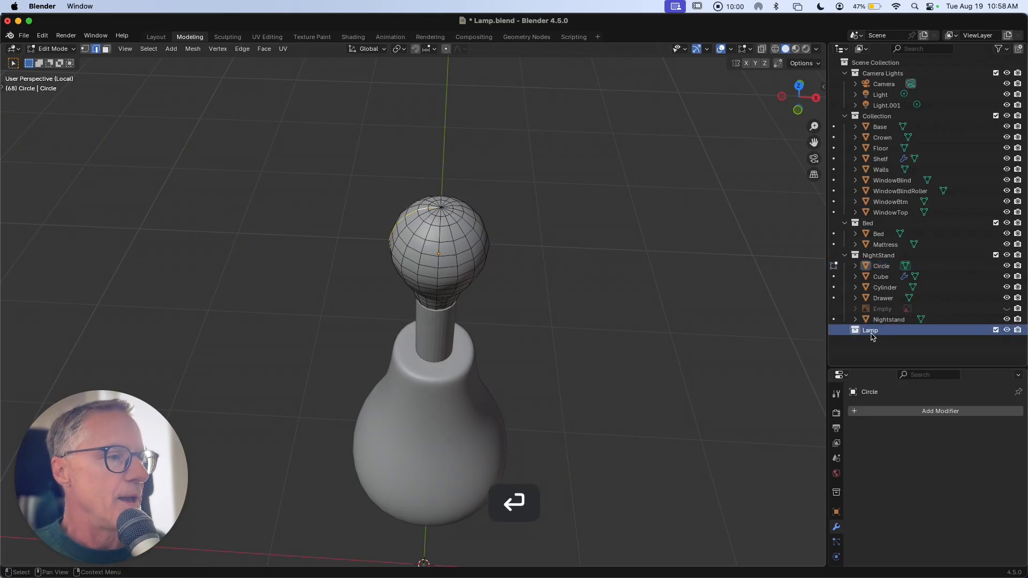
{"action": "left_click", "coordinate": [880, 266]}
{"action": "left_click", "coordinate": [887, 289], "text": "shift"}
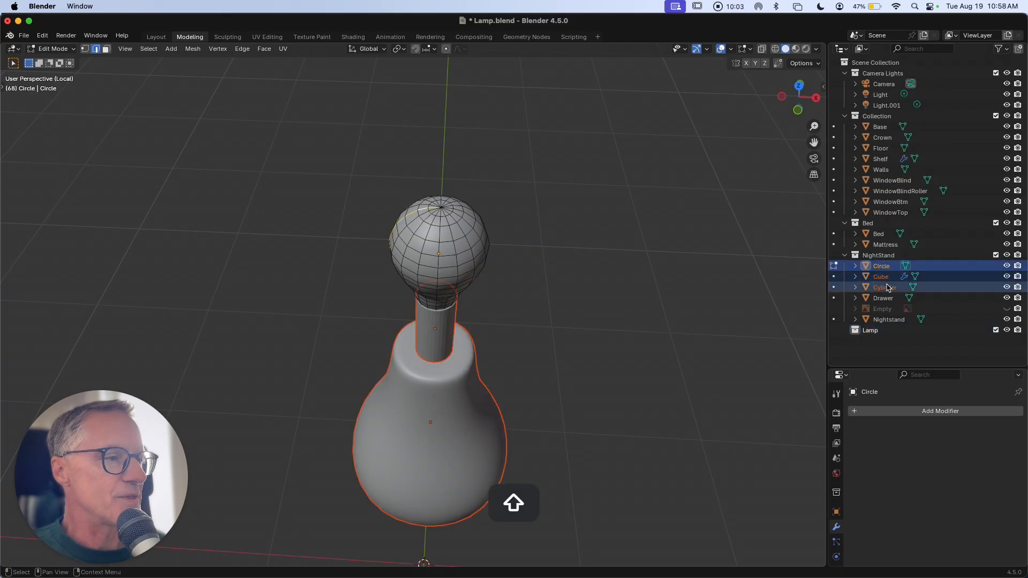
{"action": "key", "text": "Escape"}
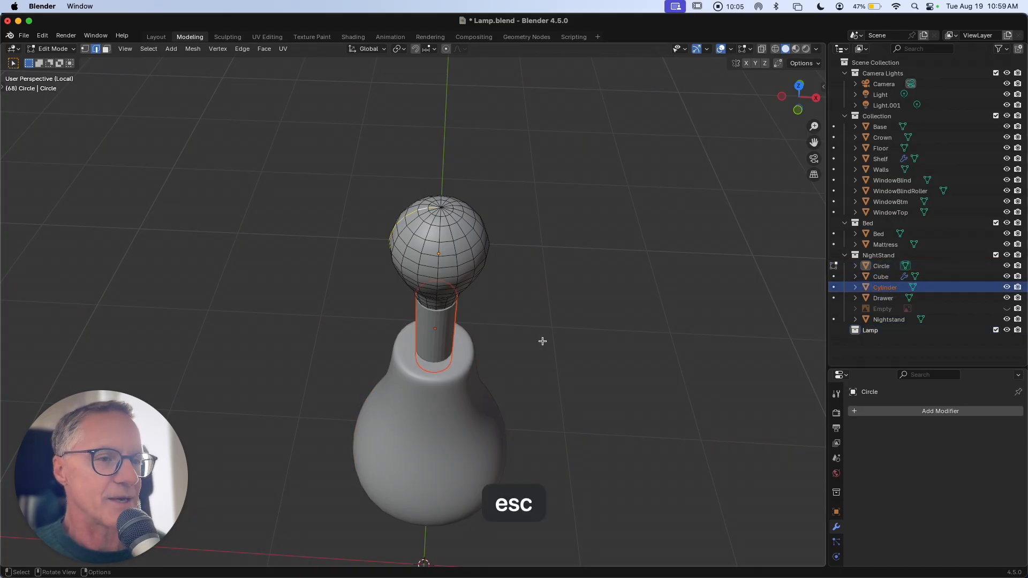
Return to Object Mode and move the socket cylinder and the hidden image empty into the Lamp collection.
{"action": "key", "text": "Tab"}
{"action": "left_click", "coordinate": [537, 280]}
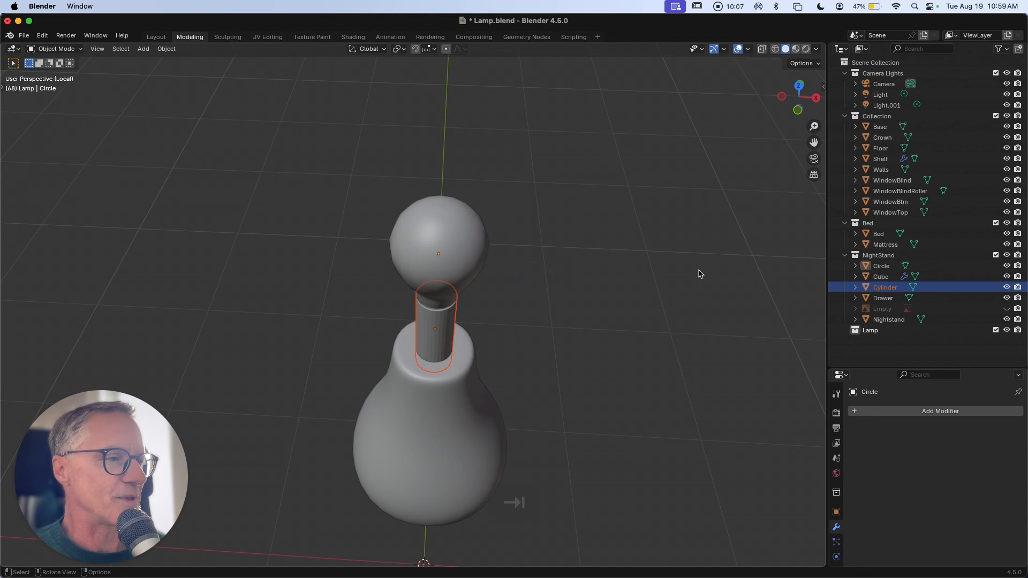
{"action": "left_click", "coordinate": [904, 266]}
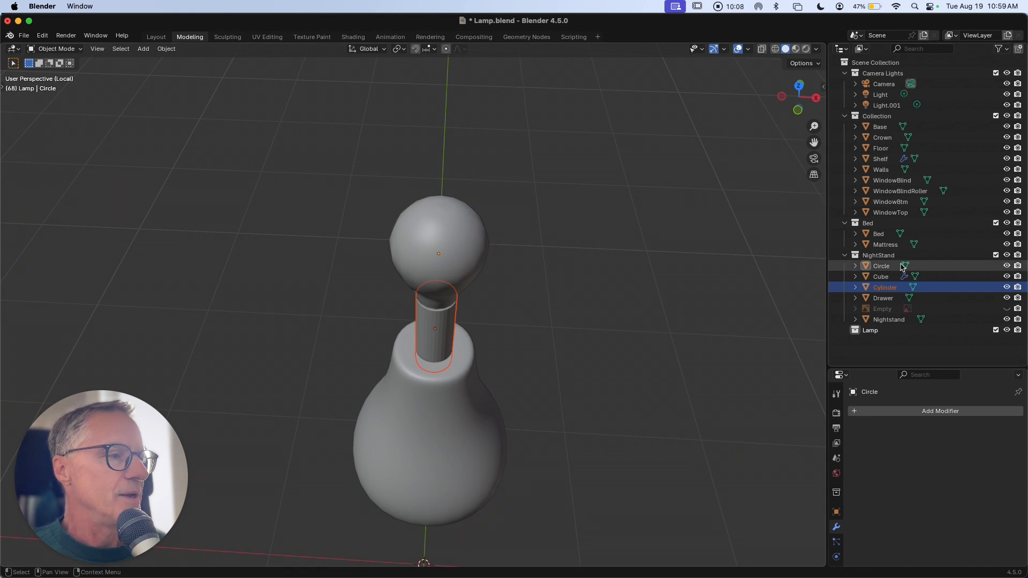
{"action": "left_click", "coordinate": [886, 287]}
{"action": "mouse_move", "coordinate": [870, 330]}
{"action": "left_mouse_down"}
{"action": "mouse_move", "coordinate": [881, 303]}
{"action": "mouse_move", "coordinate": [871, 320]}
{"action": "left_mouse_up"}
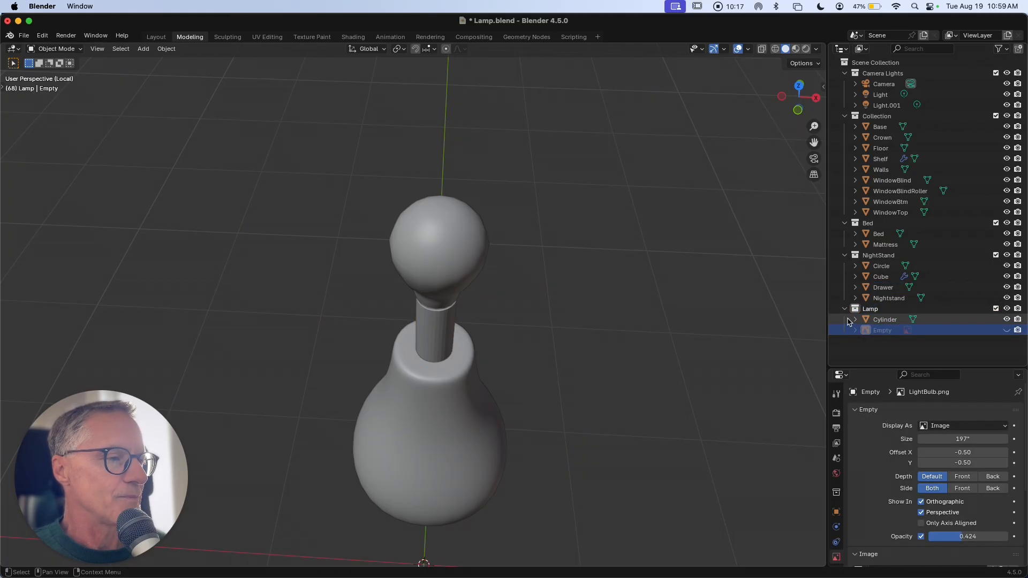
Move the bulb and the vase-shaped base together from the NightStand collection into the Lamp collection.
{"action": "left_click", "coordinate": [881, 266]}
{"action": "left_click", "coordinate": [880, 277], "text": "shift"}
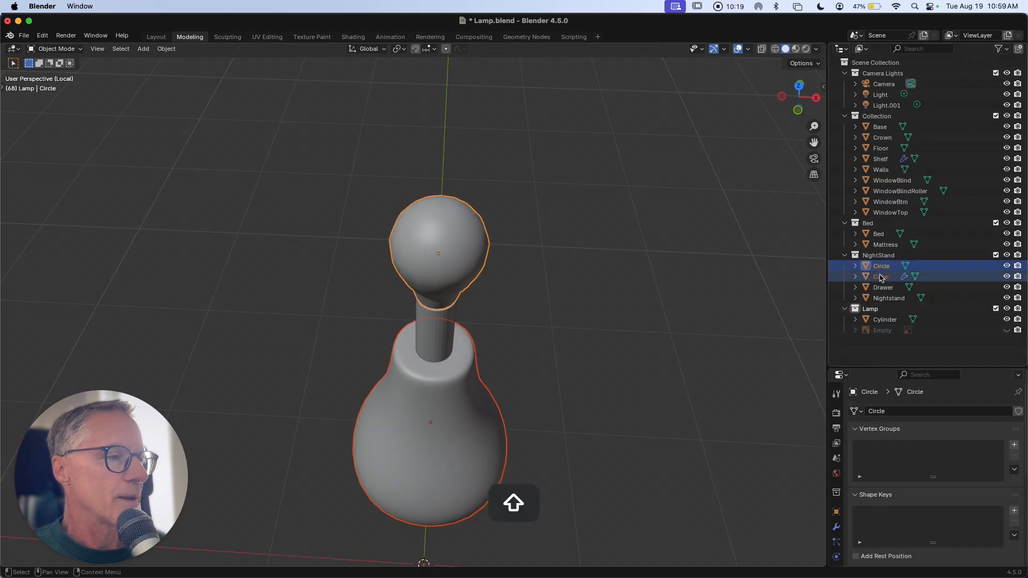
{"action": "left_click_drag", "start_coordinate": [881, 278], "coordinate": [878, 309]}
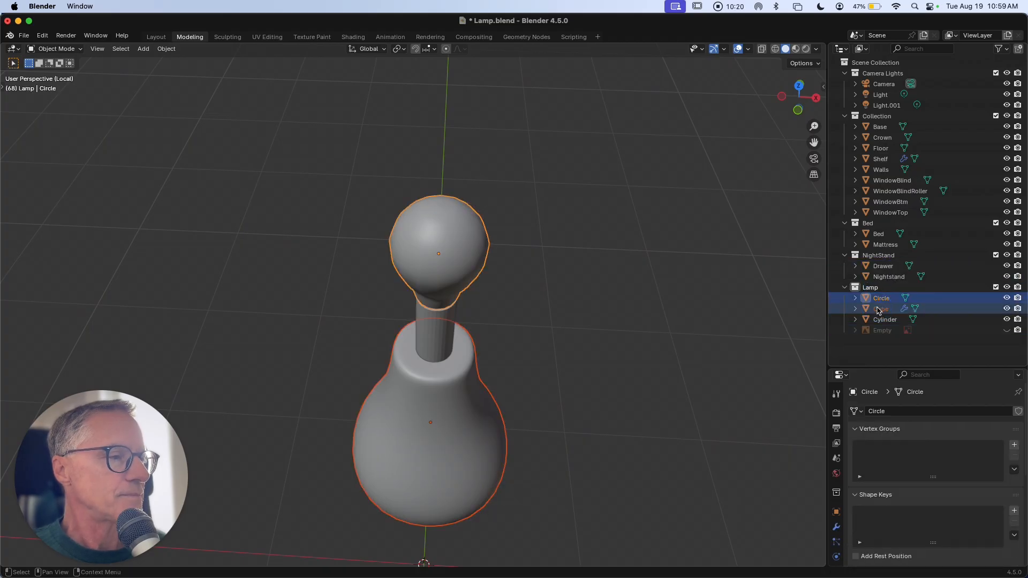
{"action": "left_click", "coordinate": [877, 340]}
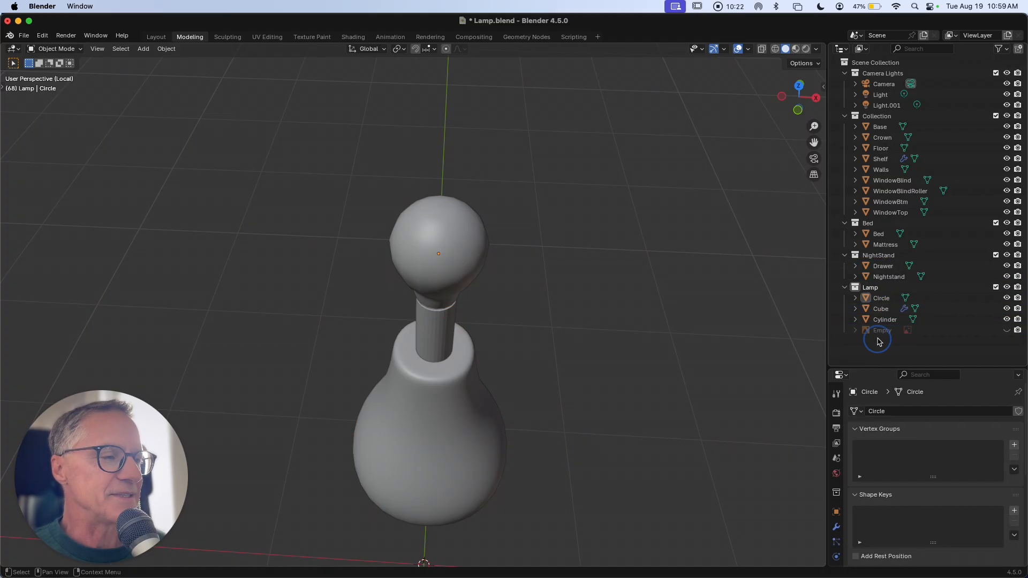
Rename the lamp's vase-shaped body as Base.
{"action": "left_click", "coordinate": [469, 452]}
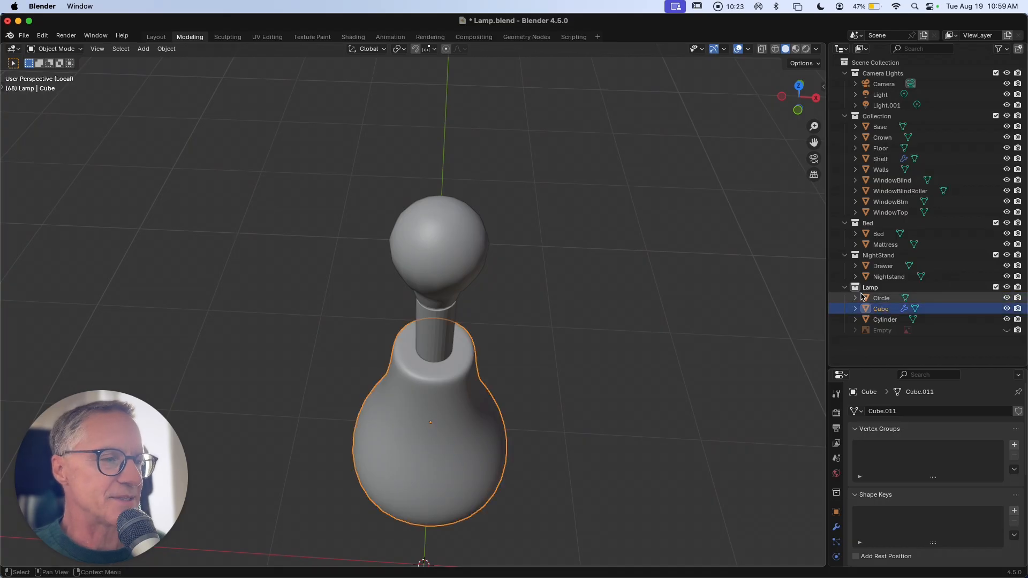
{"action": "double_click", "coordinate": [883, 309]}
{"action": "type", "text": "Base"}
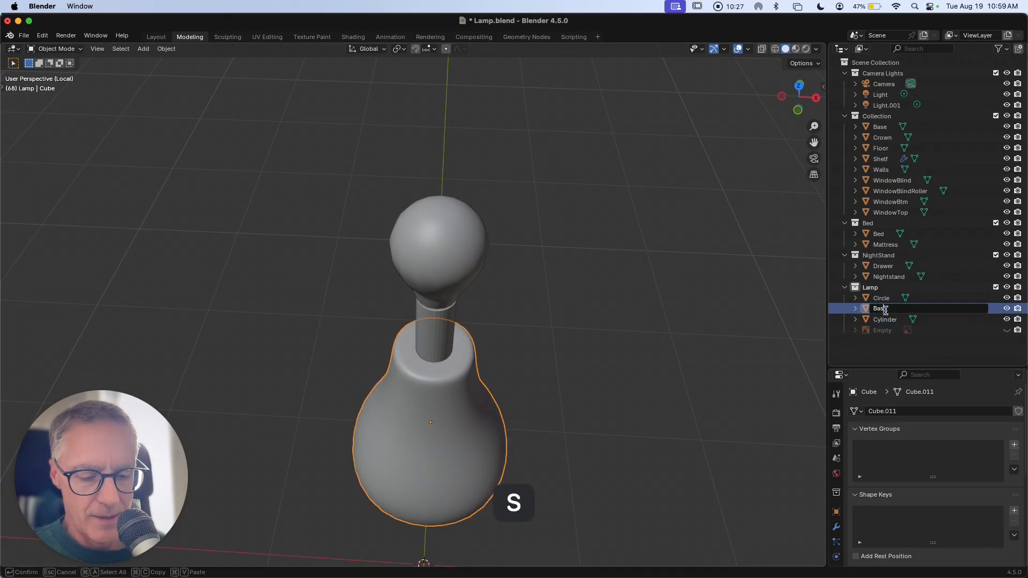
{"action": "key", "text": "Return"}
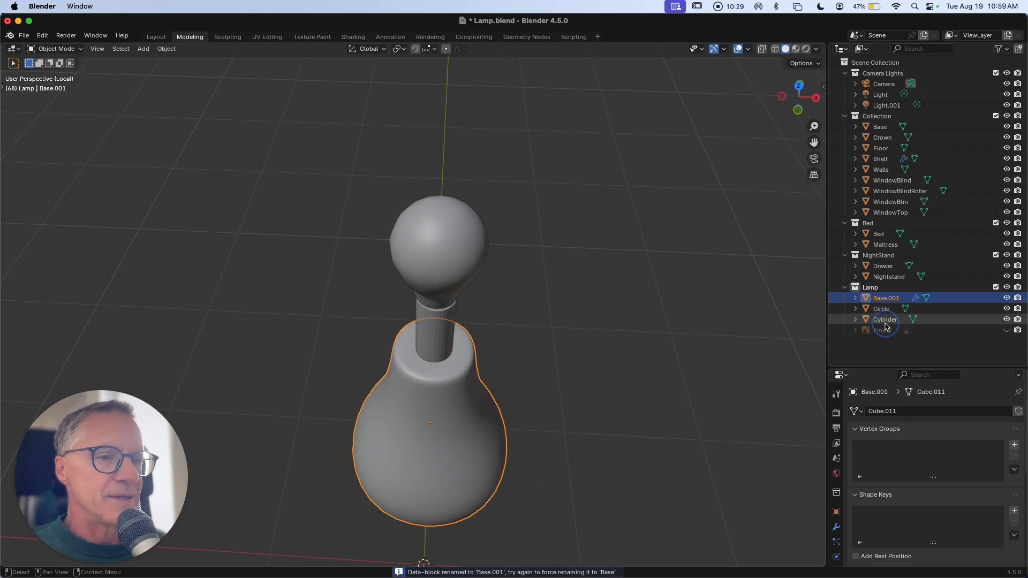
Rename the cylinder between the lamp's base and bulb as Shaft.
{"action": "double_click", "coordinate": [885, 320]}
{"action": "type", "text": "S"}
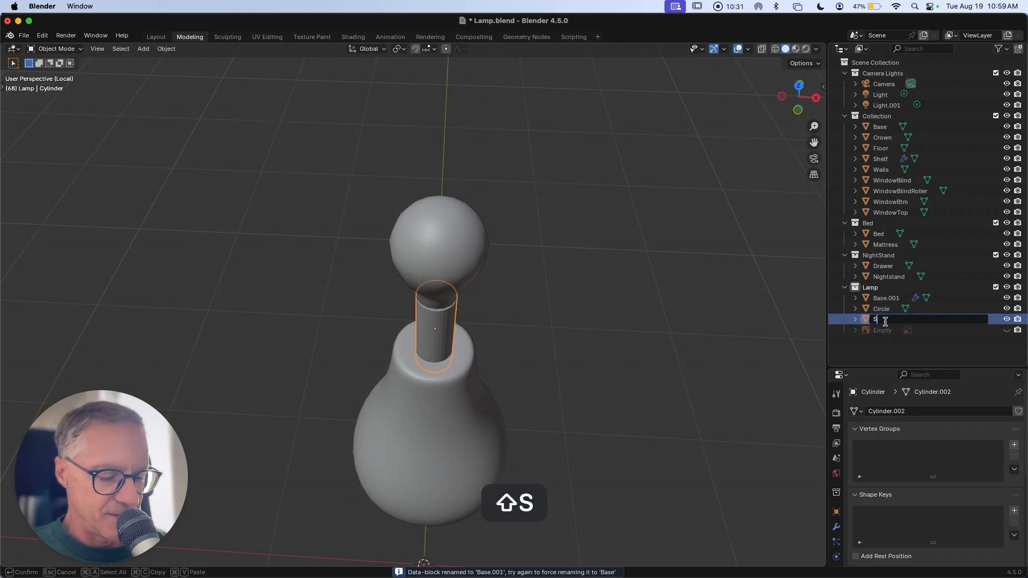
{"action": "type", "text": "haft"}
{"action": "key", "text": "Return"}
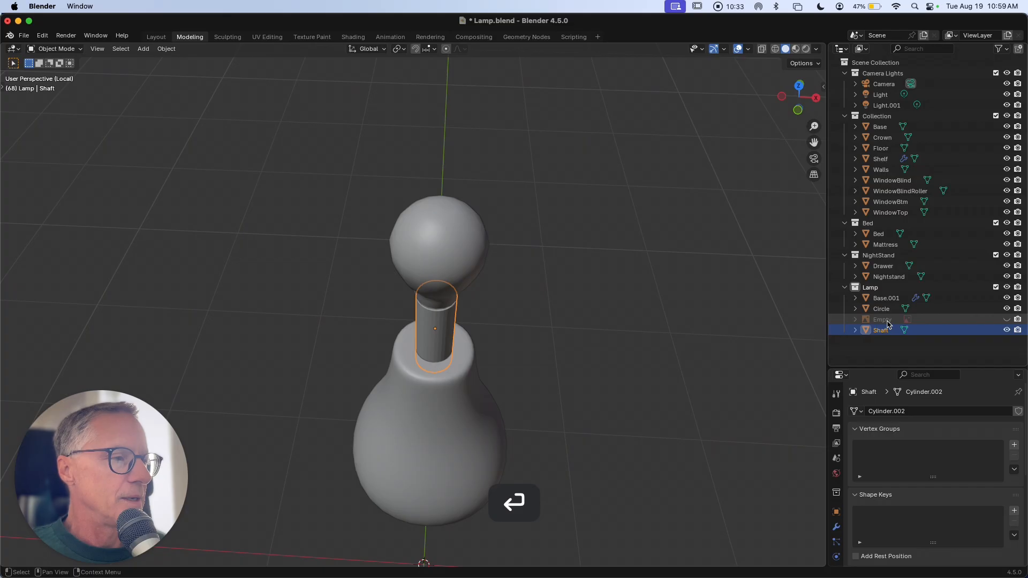
Rename the revolved light bulb object as Bulb.
{"action": "left_click", "coordinate": [885, 300]}
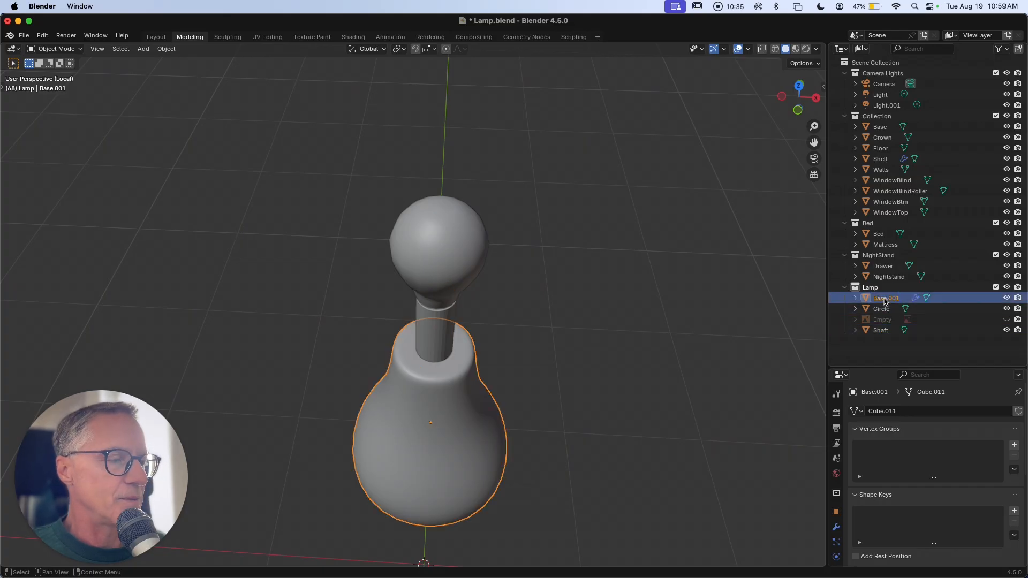
{"action": "double_click", "coordinate": [877, 310]}
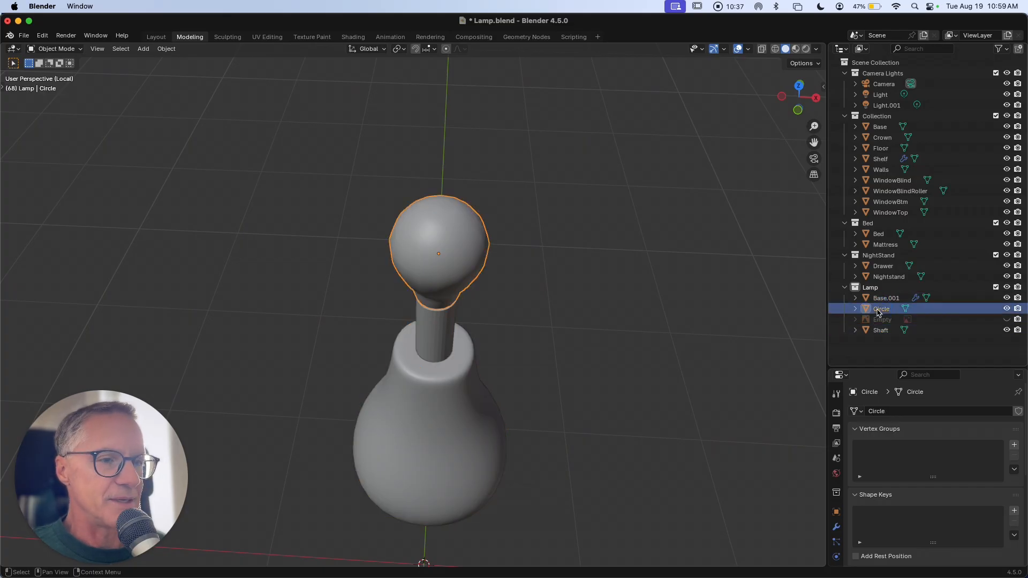
{"action": "type", "text": "Bu"}
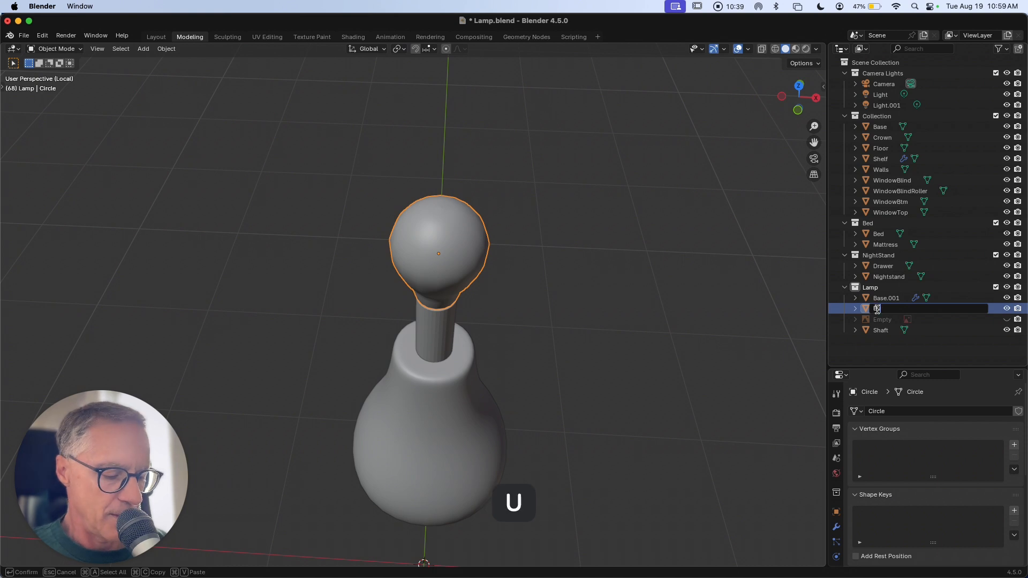
{"action": "type", "text": "lb"}
{"action": "key", "text": "Return"}
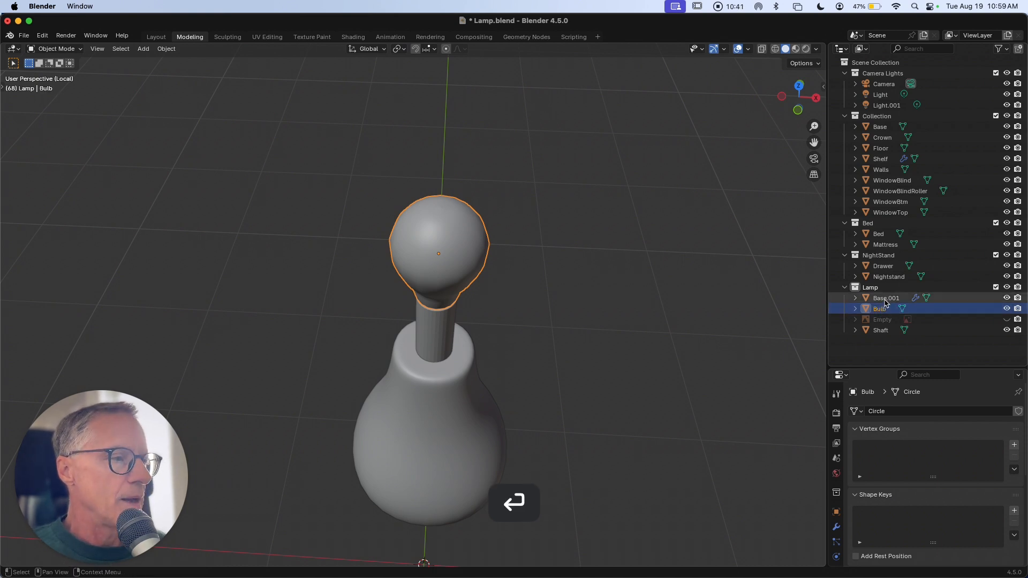
Remove the .001 suffix from the lamp body's name so that it is called Base.
{"action": "double_click", "coordinate": [889, 297]}
{"action": "left_click", "coordinate": [907, 298]}
{"action": "key", "text": "BackSpace"}
{"action": "key", "text": "BackSpace"}
{"action": "key", "text": "BackSpace"}
{"action": "key", "text": "BackSpace"}
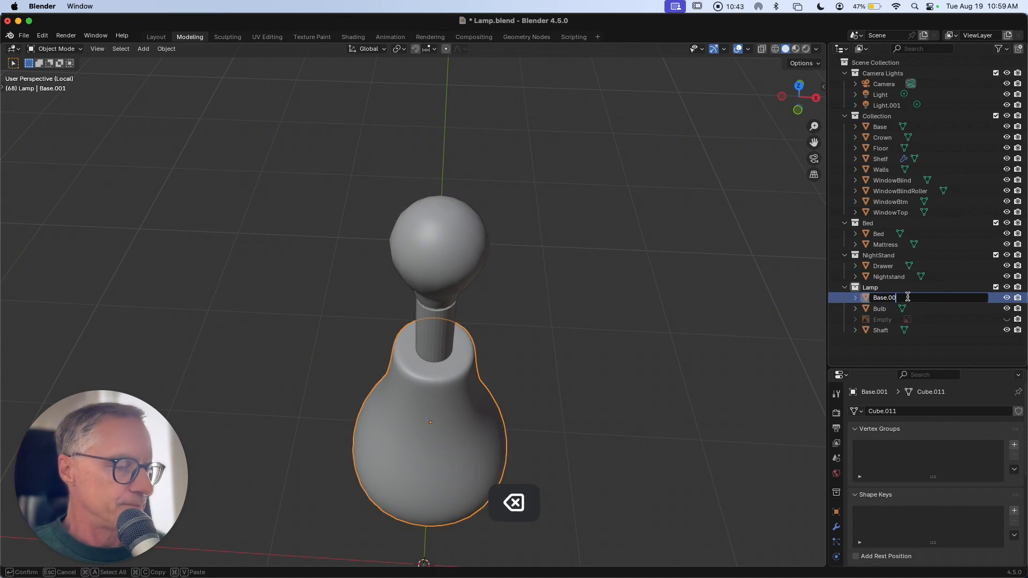
{"action": "key", "text": "Return"}
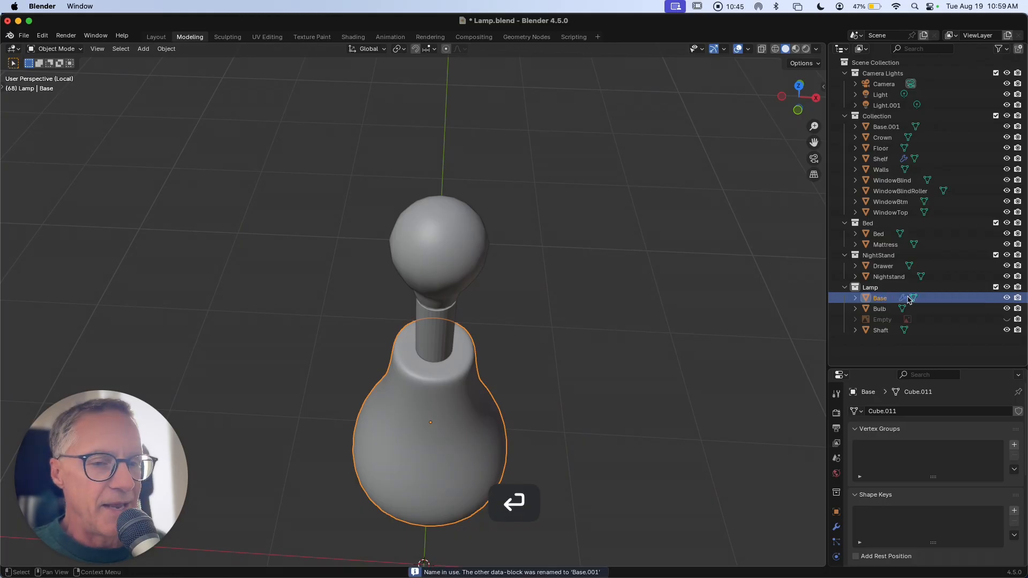
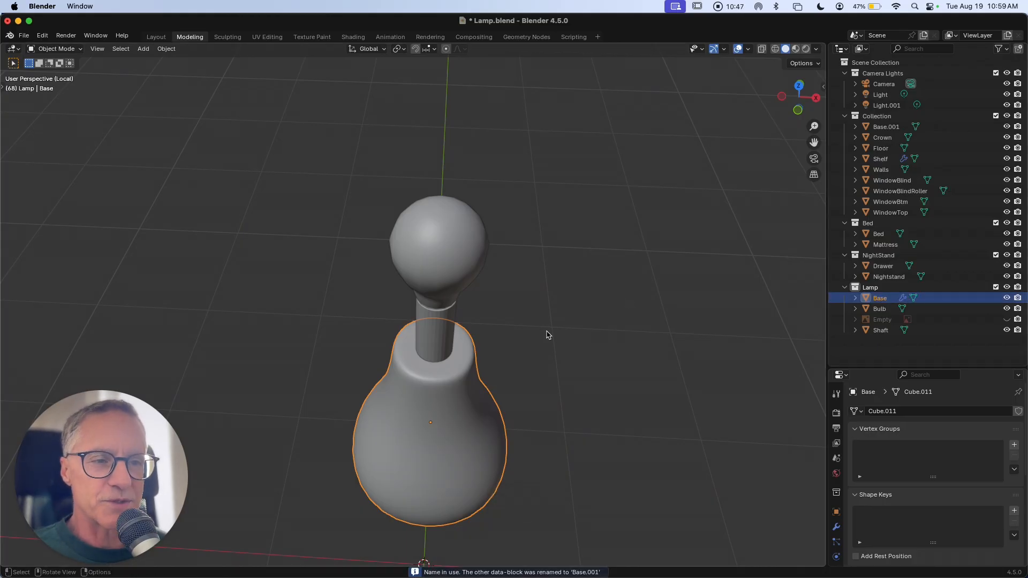
Lower the bulb slightly along the Z axis so that its neck meets the top of the shaft.
{"action": "scroll", "coordinate": [548, 336], "scroll_direction": "down", "scroll_amount": 6}
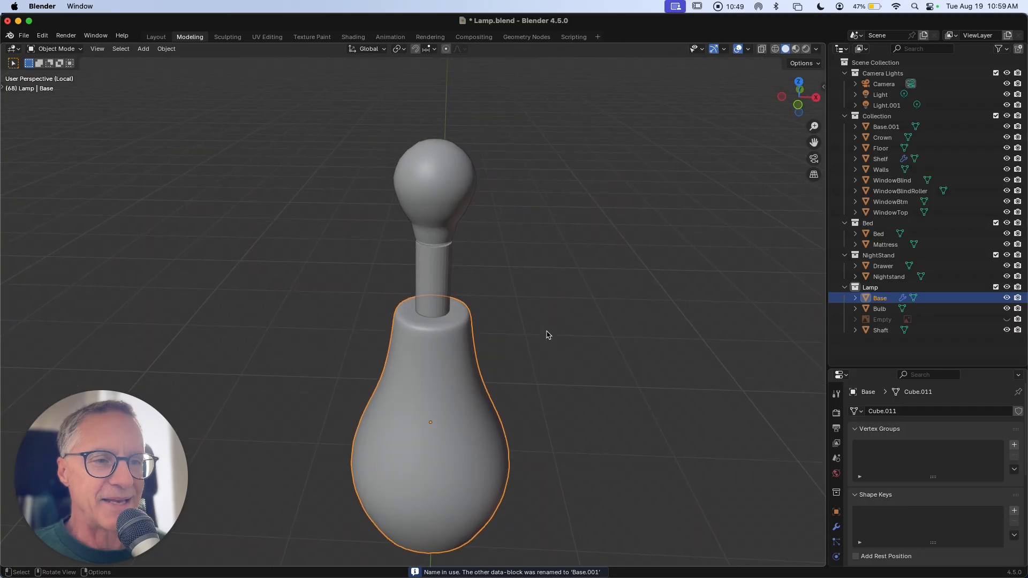
{"action": "scroll", "coordinate": [548, 335], "scroll_direction": "down", "scroll_amount": 2}
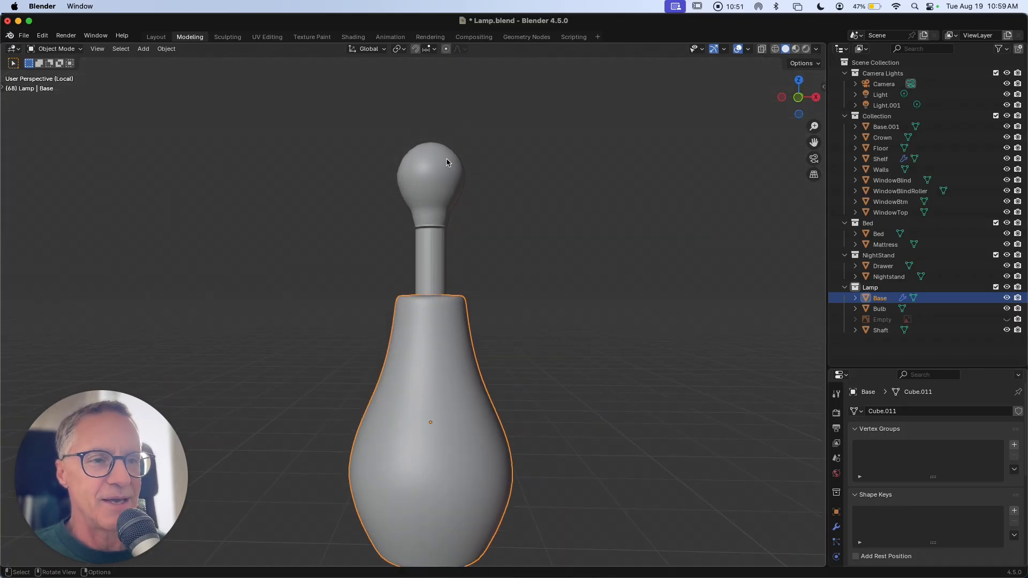
{"action": "left_click", "coordinate": [435, 182]}
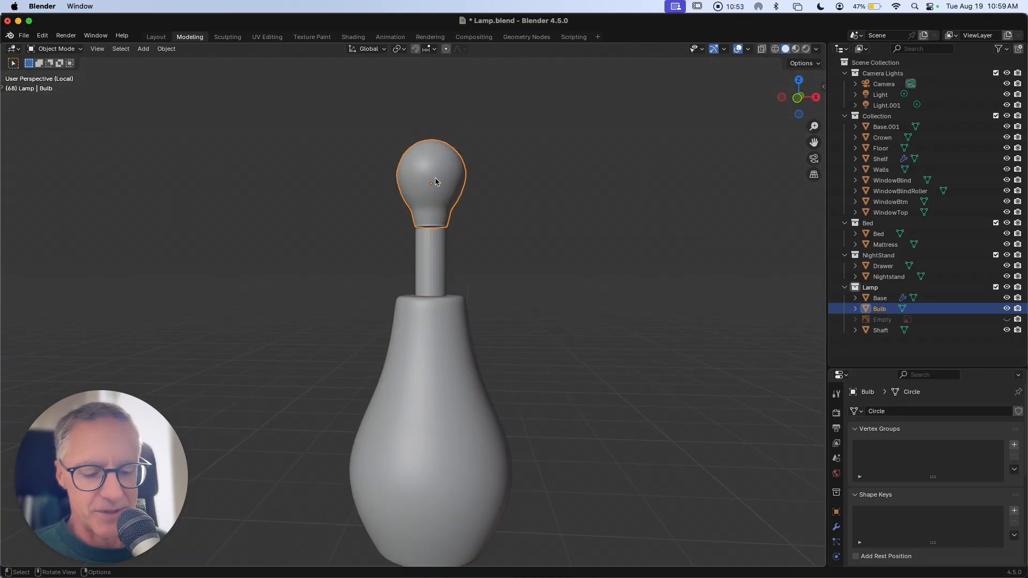
{"action": "key", "text": "g"}
{"action": "key", "text": "z"}
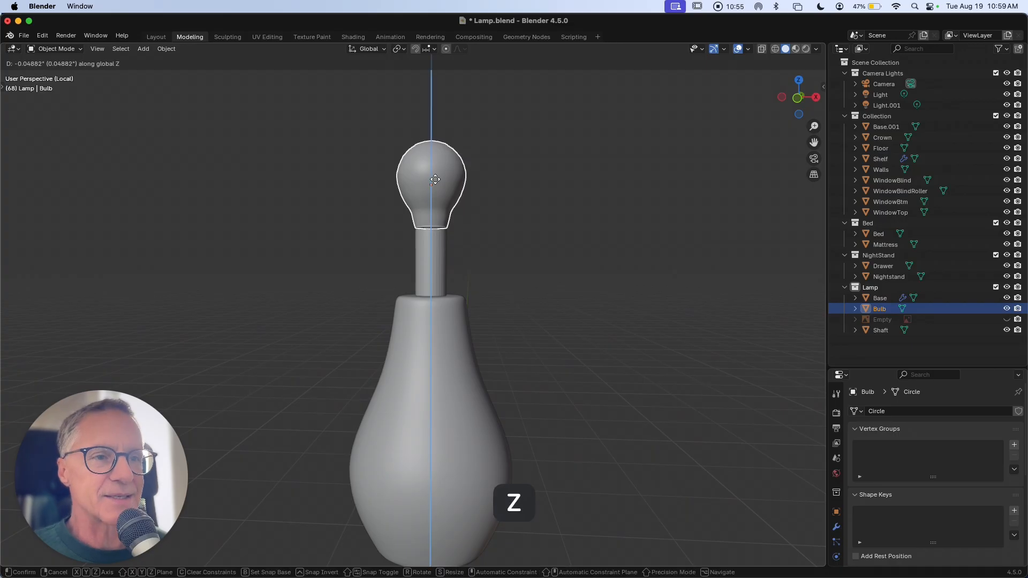
{"action": "left_click", "coordinate": [435, 181]}
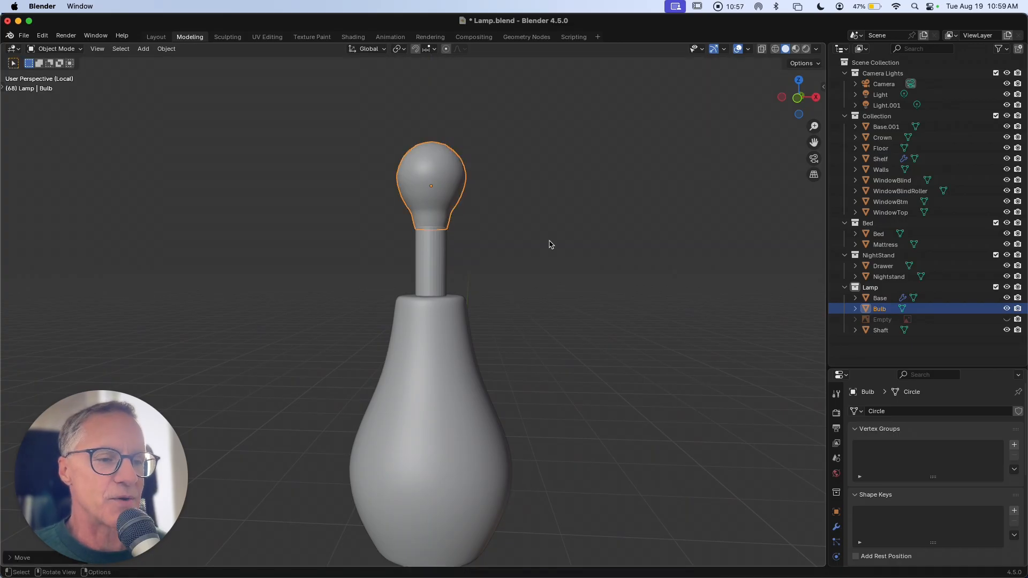
Duplicate the Bulb's selected profile edges in place, separate the copy into its own object, and return to Object Mode.
{"action": "scroll", "coordinate": [550, 245], "scroll_direction": "down", "scroll_amount": 1, "text": "ctrl"}
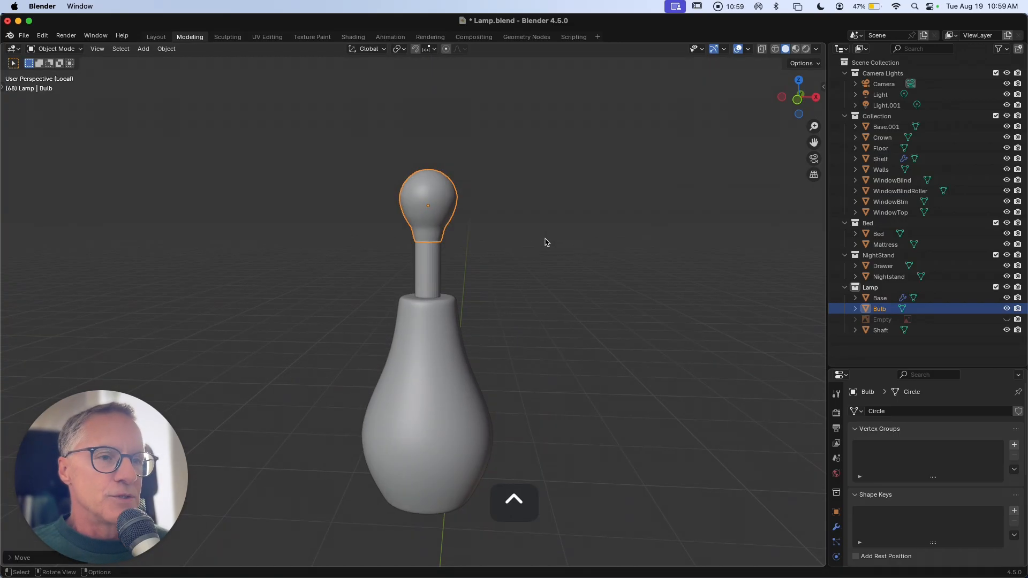
{"action": "key", "text": "Tab"}
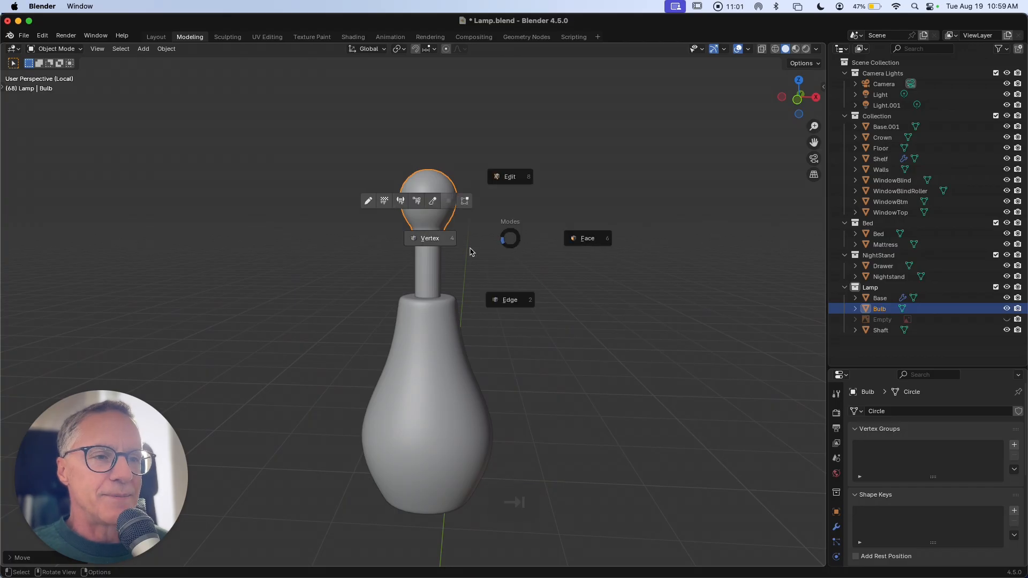
{"action": "left_click", "coordinate": [507, 301]}
{"action": "scroll", "coordinate": [504, 304], "scroll_direction": "up", "scroll_amount": 2}
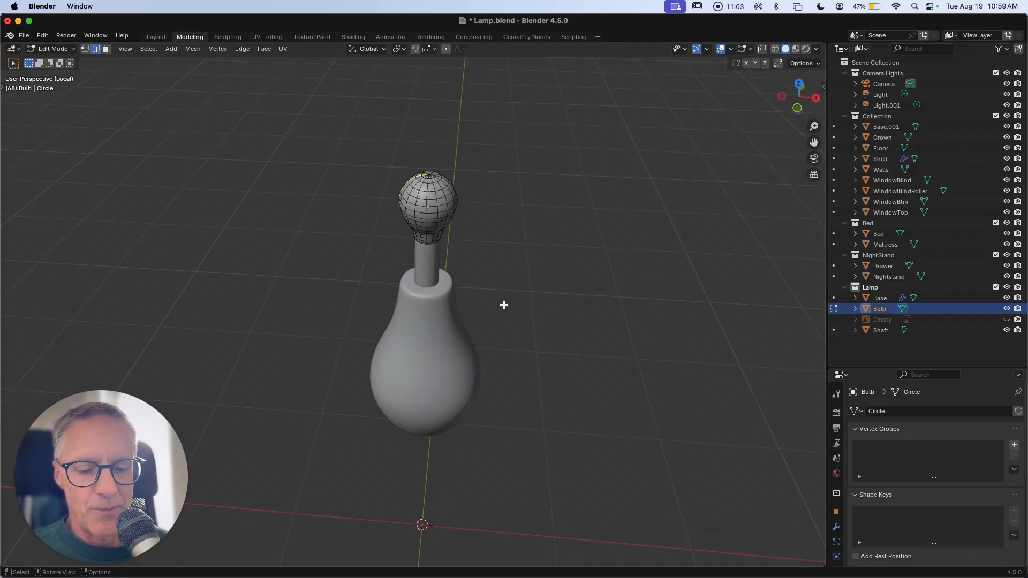
{"action": "key", "text": "grave"}
{"action": "left_click", "coordinate": [493, 251]}
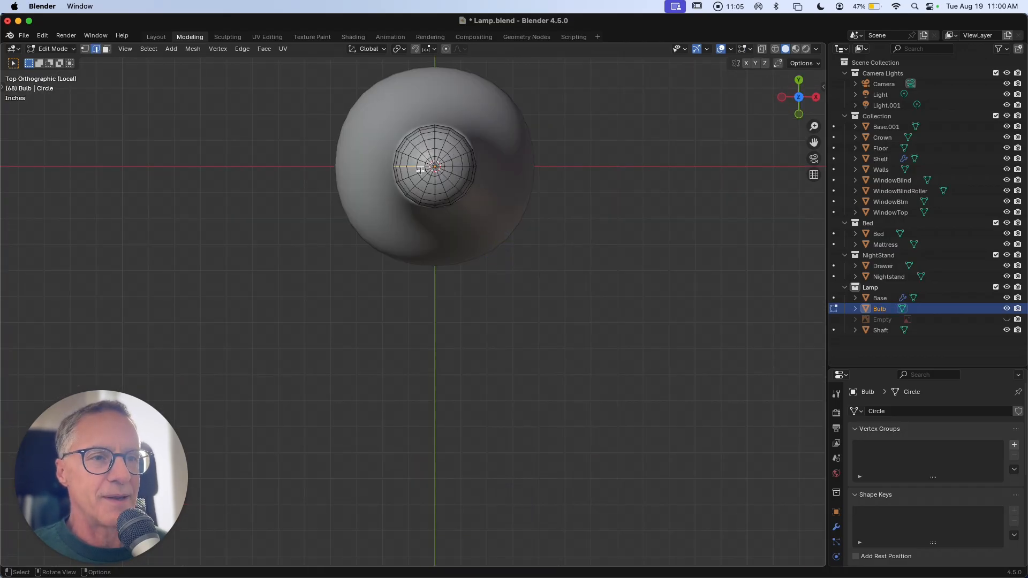
{"action": "scroll", "coordinate": [422, 173], "scroll_direction": "down", "scroll_amount": 5}
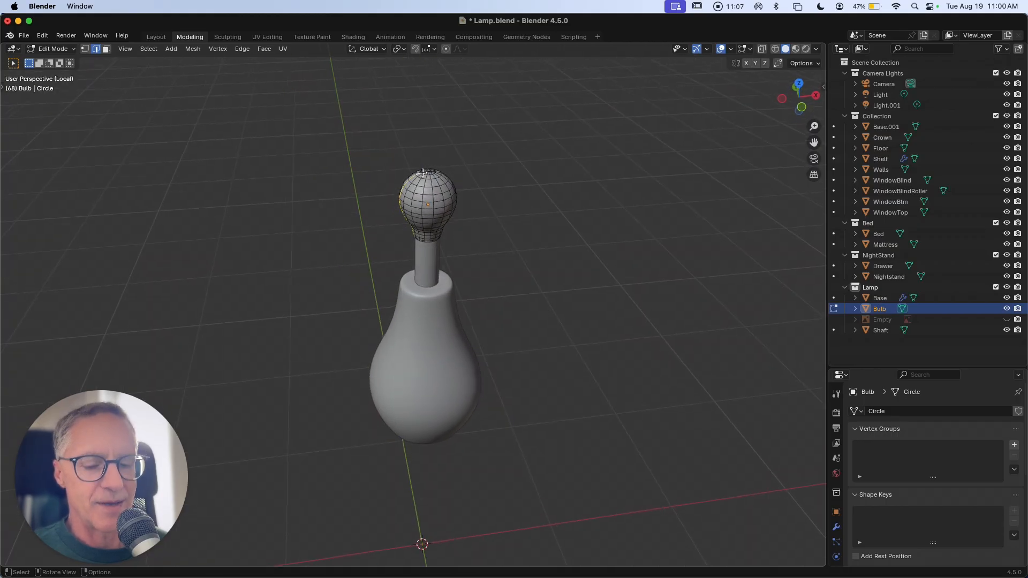
{"action": "key", "text": "shift+d"}
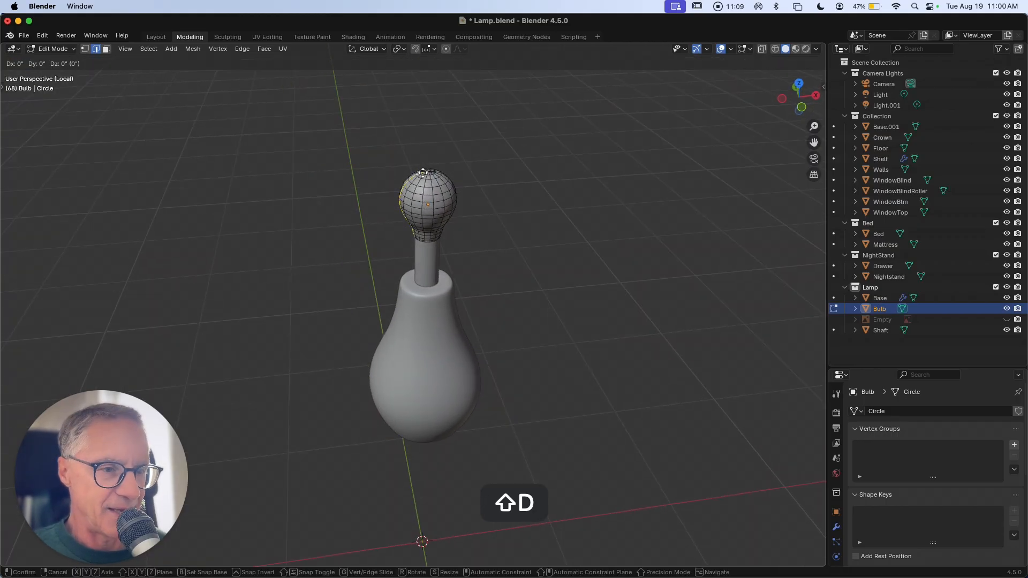
{"action": "key", "text": "Return"}
{"action": "key", "text": "p"}
{"action": "key", "text": "Return"}
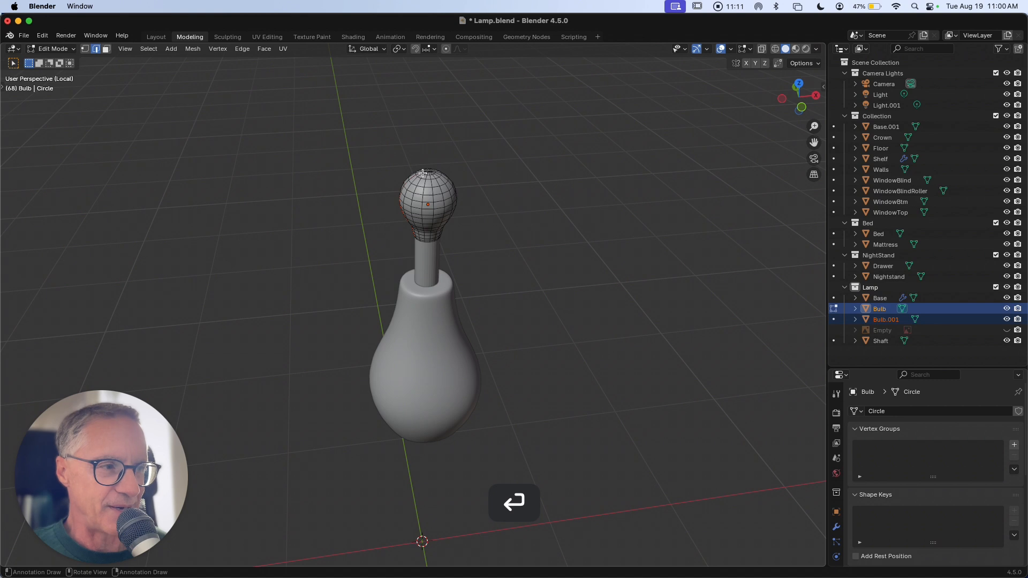
{"action": "key", "text": "Tab"}
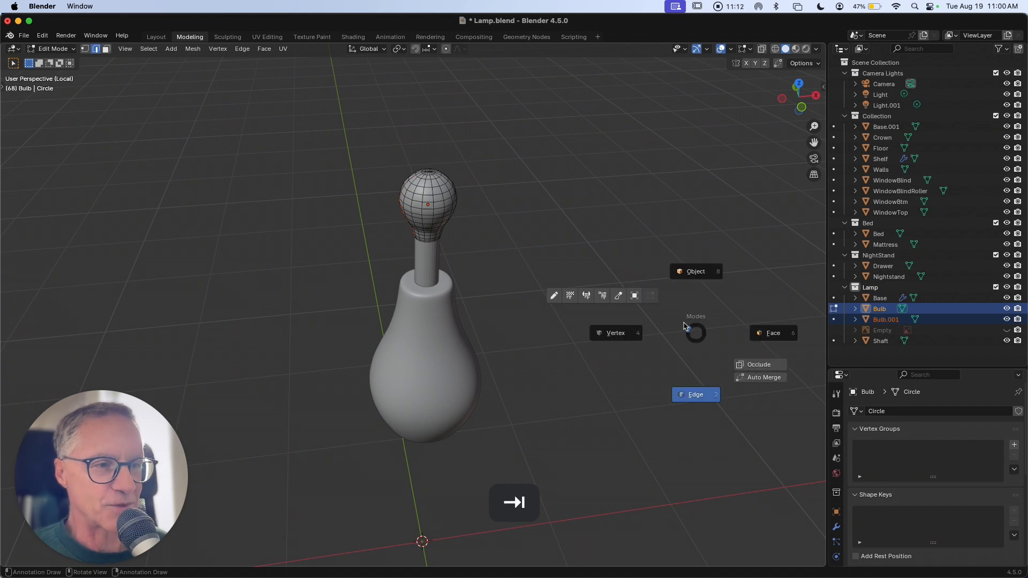
{"action": "left_click", "coordinate": [696, 272]}
Add a copy of the separated Bulb.001 profile to the scene and try scaling it.
{"action": "left_click_drag", "start_coordinate": [874, 323], "coordinate": [449, 273]}
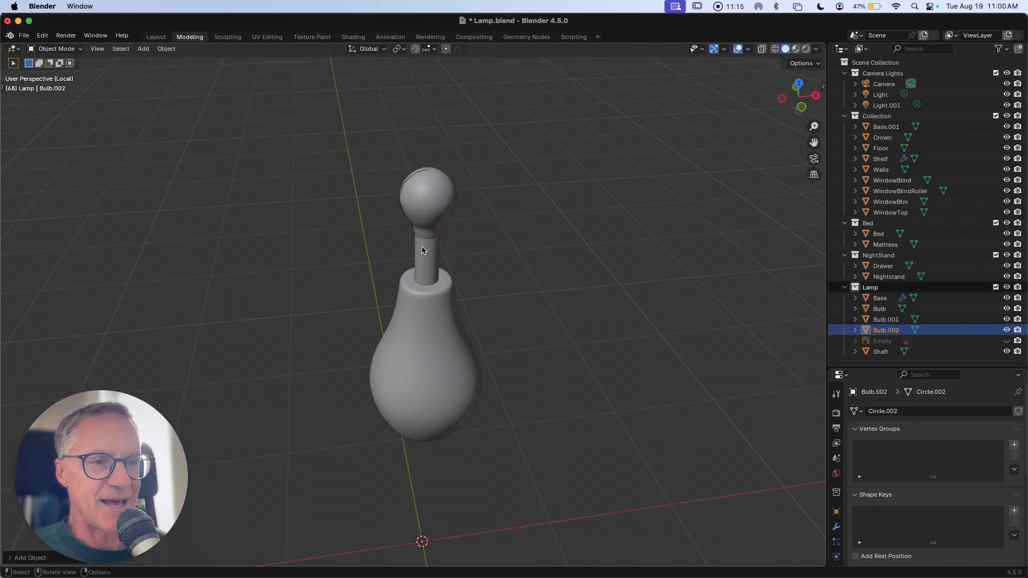
{"action": "scroll", "coordinate": [422, 246], "scroll_direction": "down", "scroll_amount": 3}
{"action": "scroll", "coordinate": [422, 248], "scroll_direction": "down", "scroll_amount": 2}
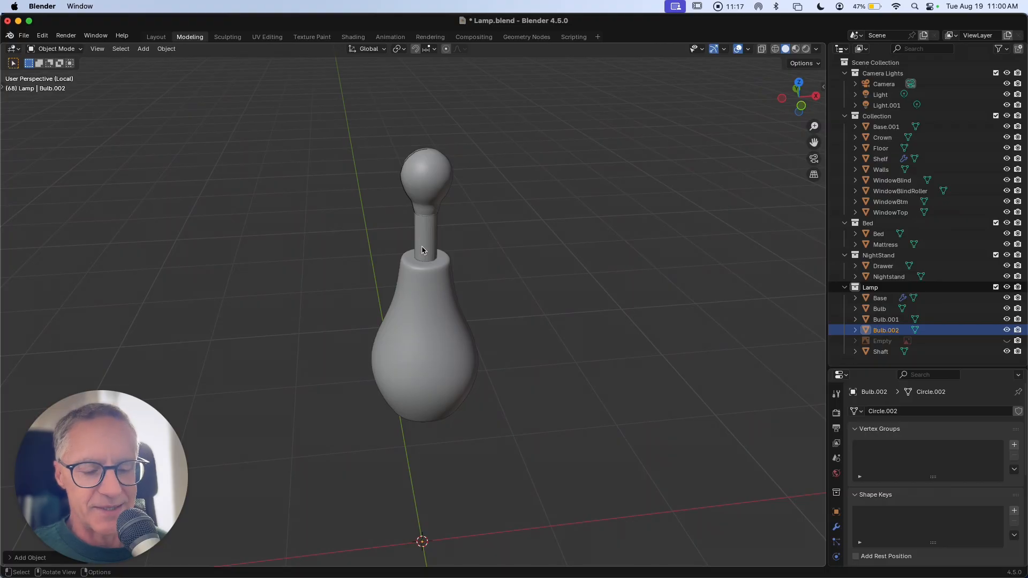
{"action": "key", "text": "s"}
{"action": "key", "text": "Escape"}
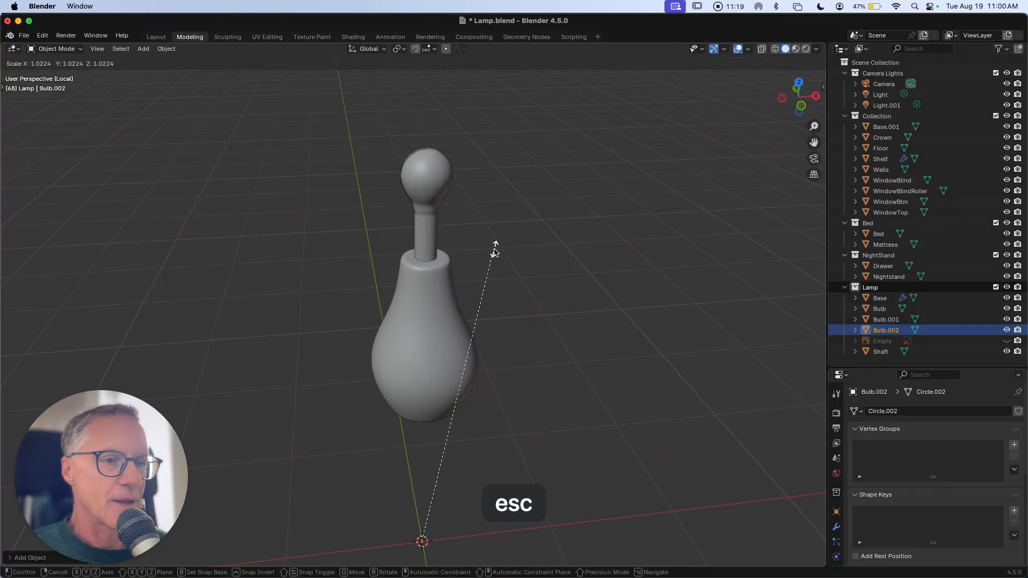
Scale the Bulb.001 profile up uniformly so that its curve sits slightly outside the bulb.
{"action": "left_click", "coordinate": [886, 319]}
{"action": "key", "text": "s"}
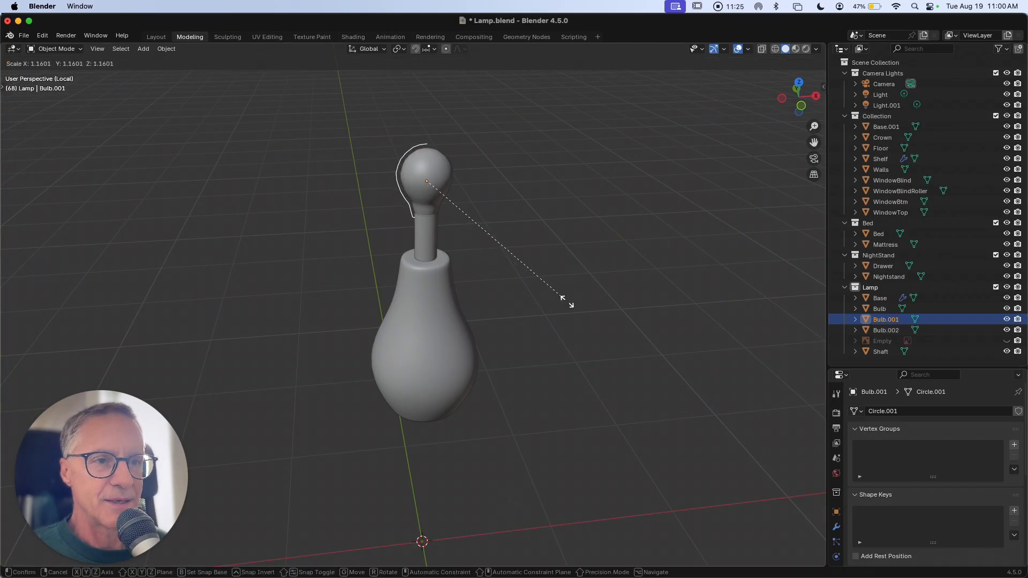
{"action": "left_click", "coordinate": [584, 312]}
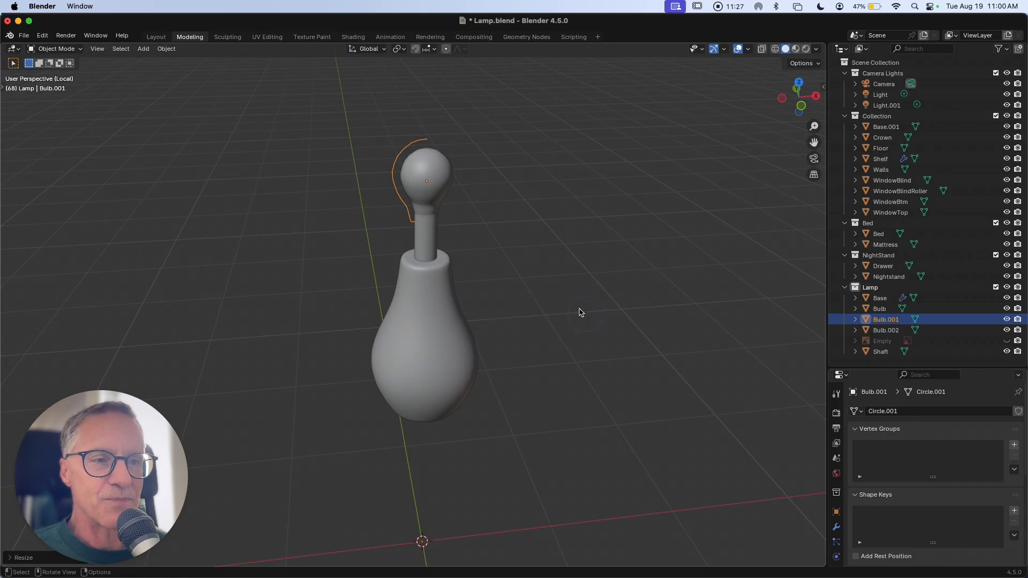
{"action": "middle_click_drag", "start_coordinate": [578, 312], "coordinate": [520, 283]}
{"action": "scroll", "coordinate": [518, 283], "scroll_direction": "up", "scroll_amount": 3, "text": "ctrl"}
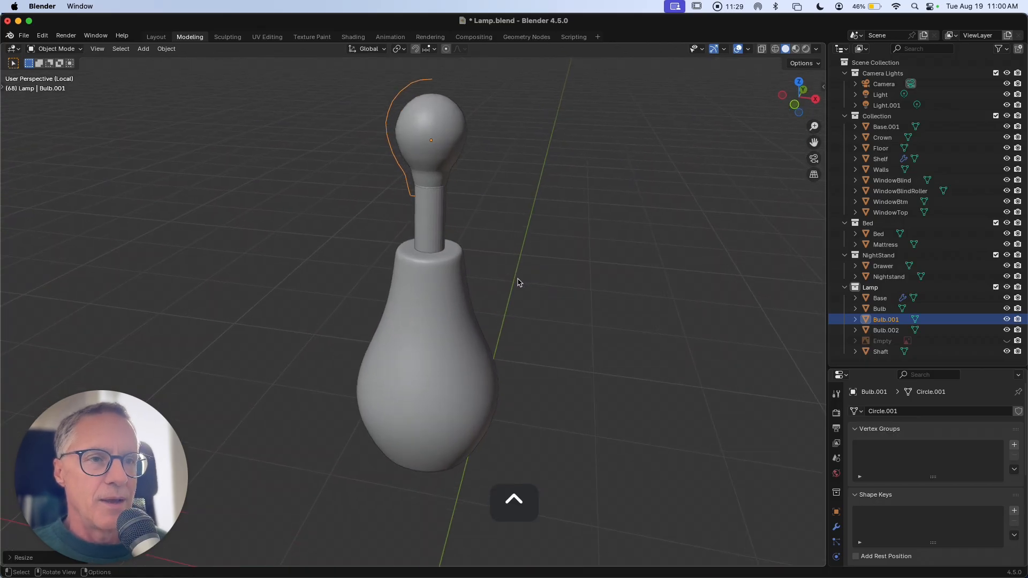
{"action": "scroll", "coordinate": [518, 283], "scroll_direction": "left", "scroll_amount": 4}
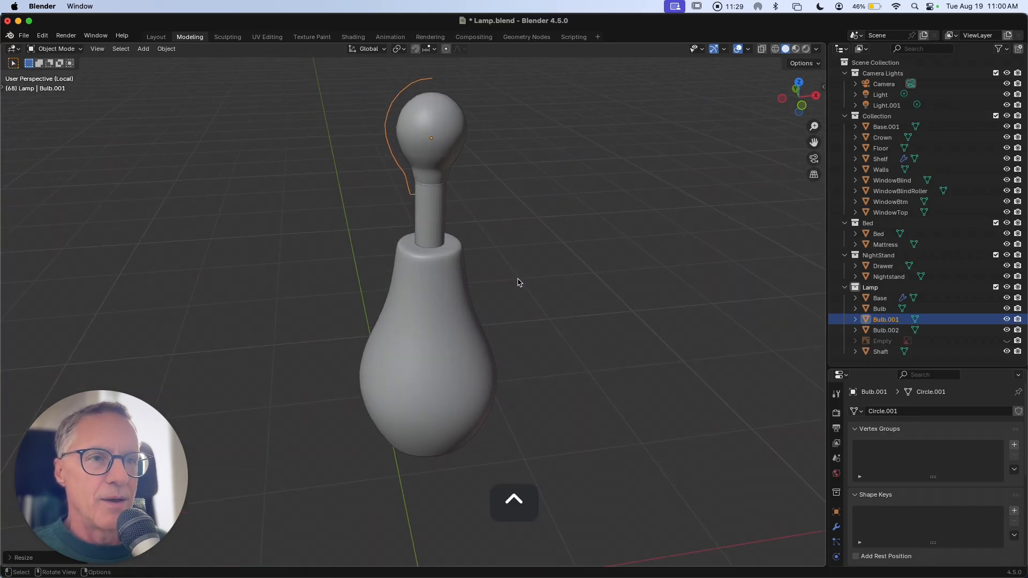
Add a Mirror modifier to the Bulb.001 half outline so it mirrors across the X axis.
{"action": "left_click", "coordinate": [837, 527]}
{"action": "left_click", "coordinate": [890, 412]}
{"action": "mouse_move", "coordinate": [890, 417]}
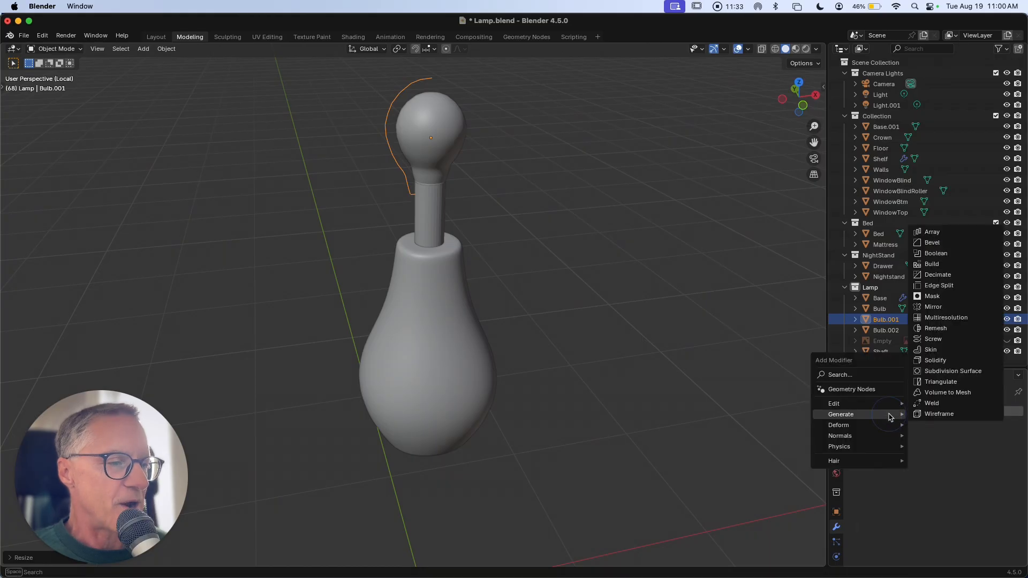
{"action": "left_click", "coordinate": [944, 307]}
Extrude the edges of the Bulb.001 outline a short distance along Y to form a thin strip, and return to Object Mode.
{"action": "middle_click_drag", "start_coordinate": [481, 326], "coordinate": [454, 313]}
{"action": "key", "text": "Tab"}
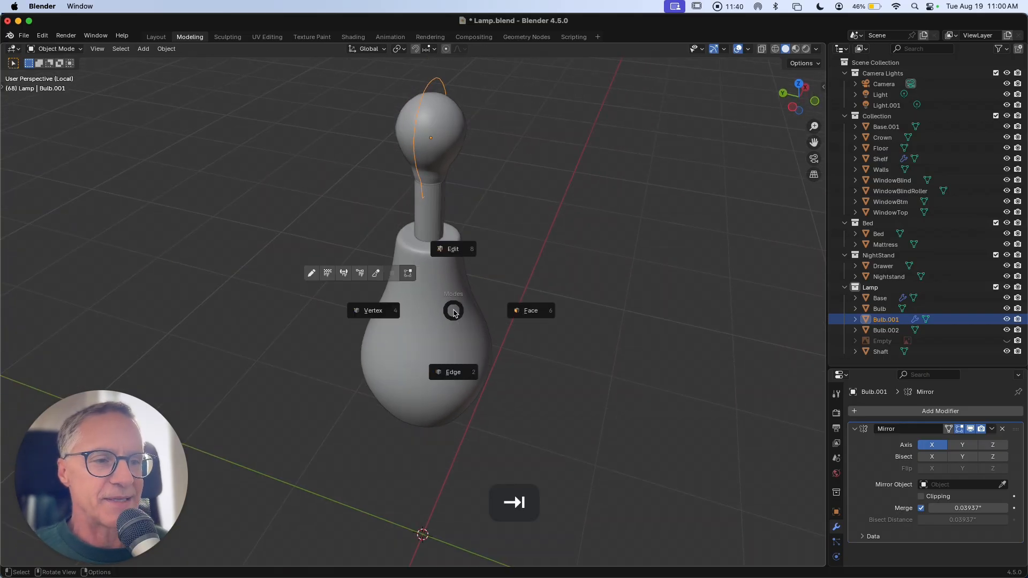
{"action": "left_click", "coordinate": [452, 369]}
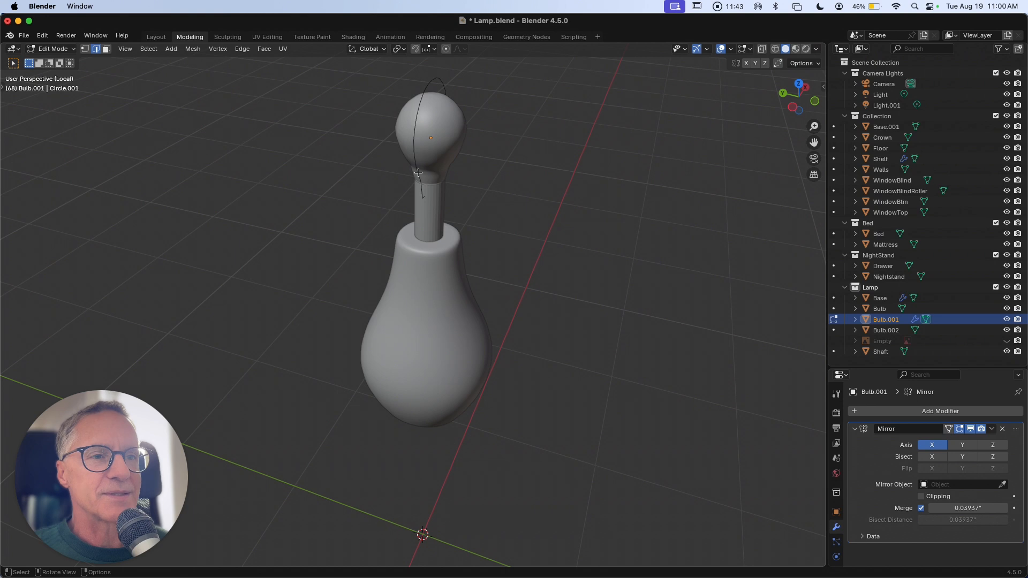
{"action": "key", "text": "alt"}
{"action": "scroll", "coordinate": [419, 172], "scroll_direction": "up", "scroll_amount": 5}
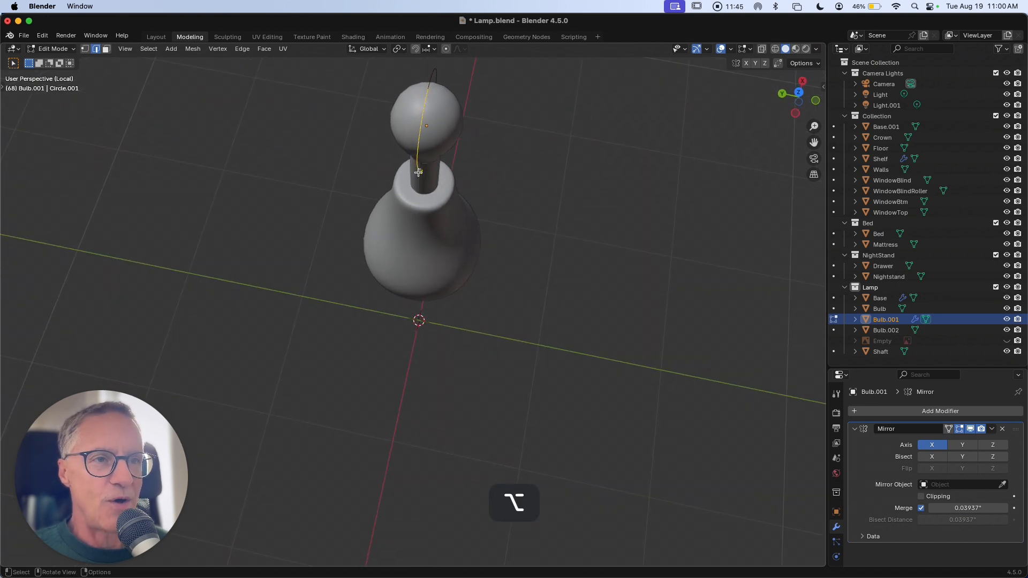
{"action": "key", "text": "e"}
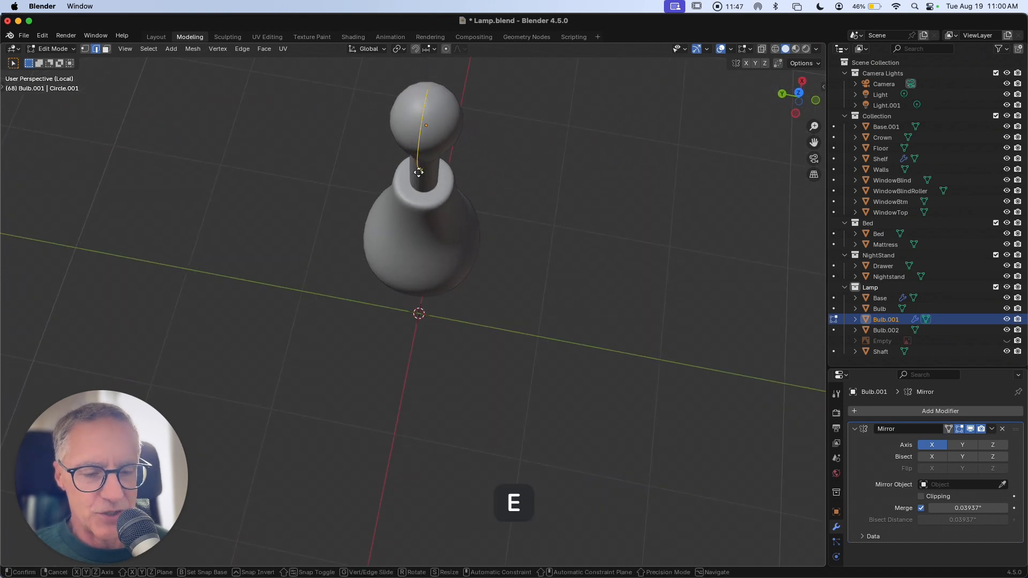
{"action": "key", "text": "y"}
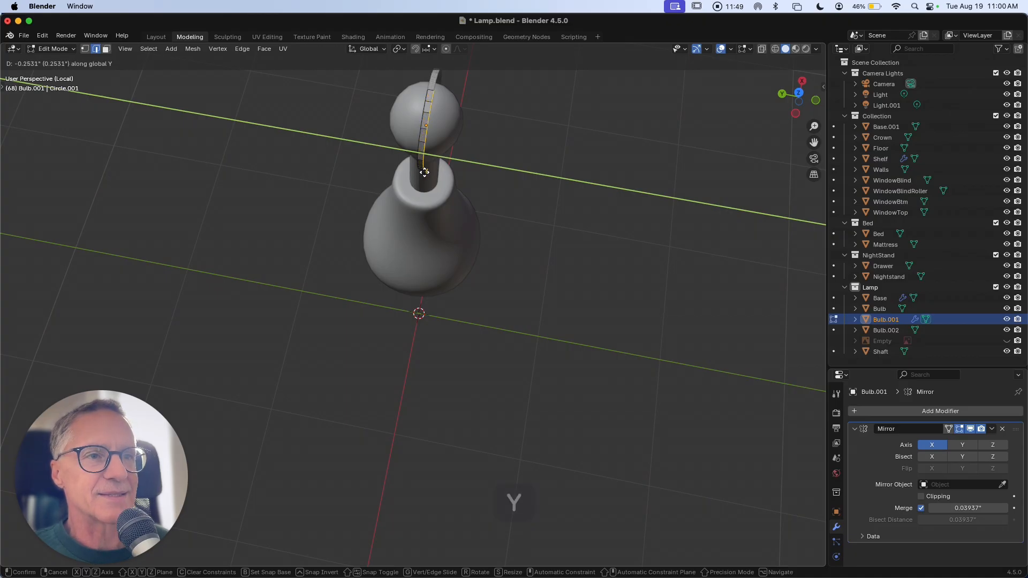
{"action": "left_click", "coordinate": [428, 172]}
{"action": "scroll", "coordinate": [428, 172], "scroll_direction": "down", "scroll_amount": 5}
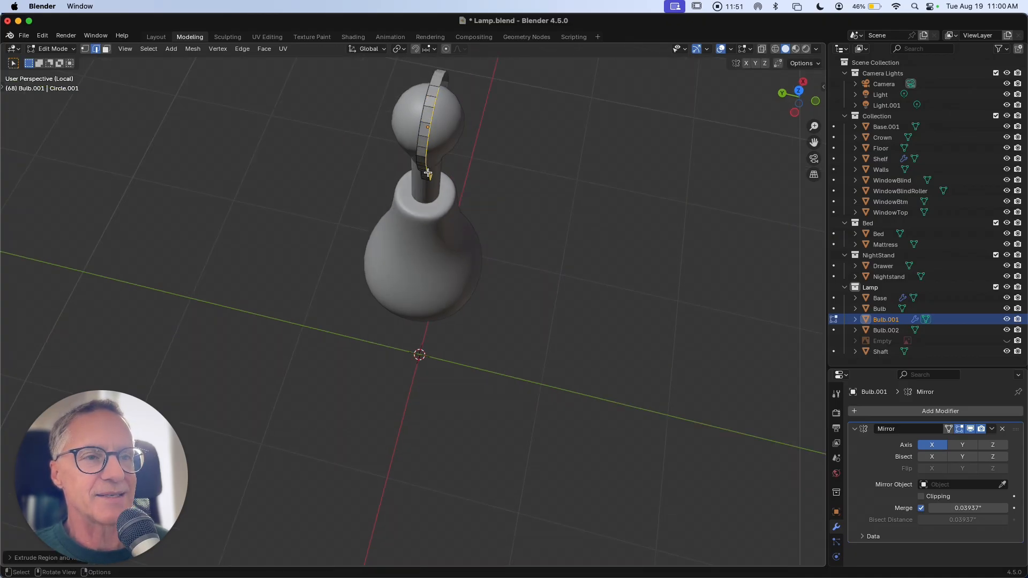
{"action": "key", "text": "Tab"}
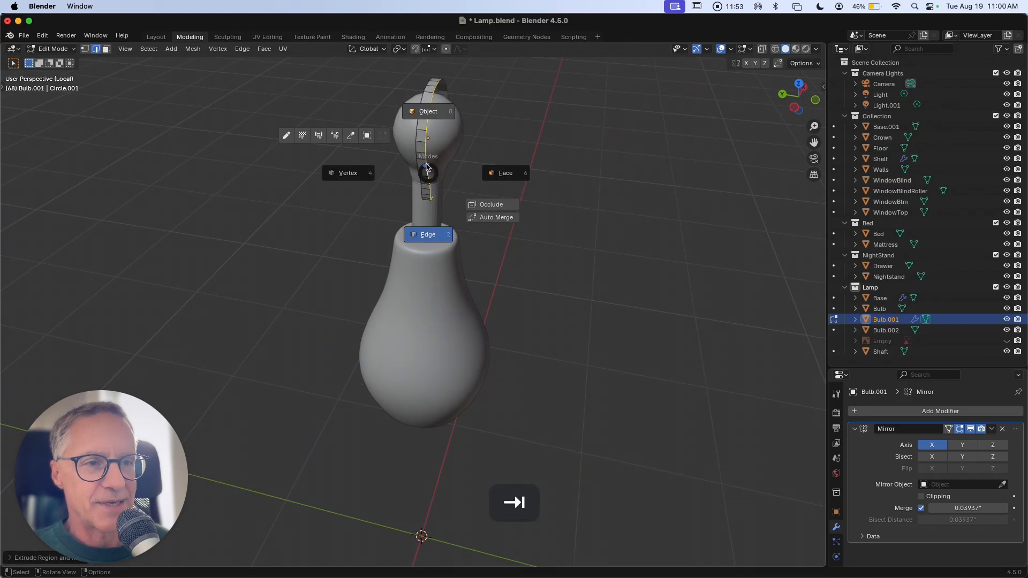
{"action": "left_click", "coordinate": [434, 107]}
Move the strip along Y in top view until it is centred over the bulb.
{"action": "key", "text": "grave"}
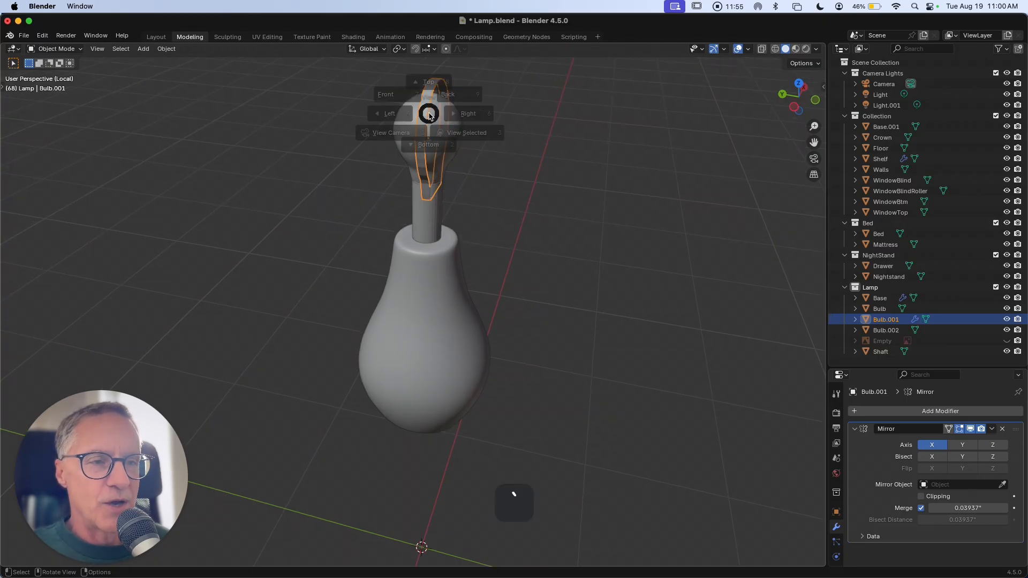
{"action": "left_click", "coordinate": [429, 100]}
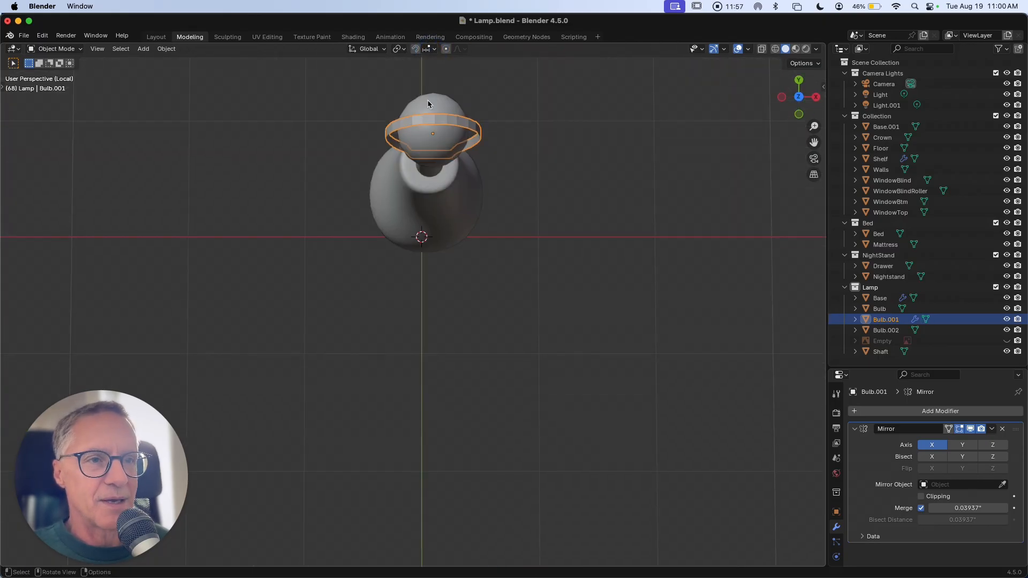
{"action": "scroll", "coordinate": [419, 114], "scroll_direction": "up", "scroll_amount": 5, "text": "shift"}
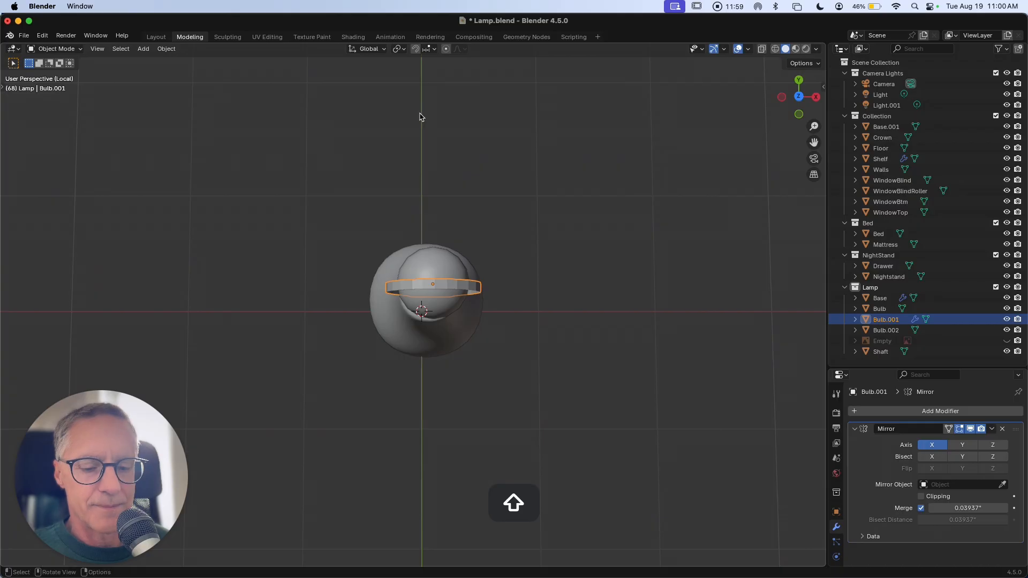
{"action": "key", "text": "grave"}
{"action": "left_click", "coordinate": [416, 50]}
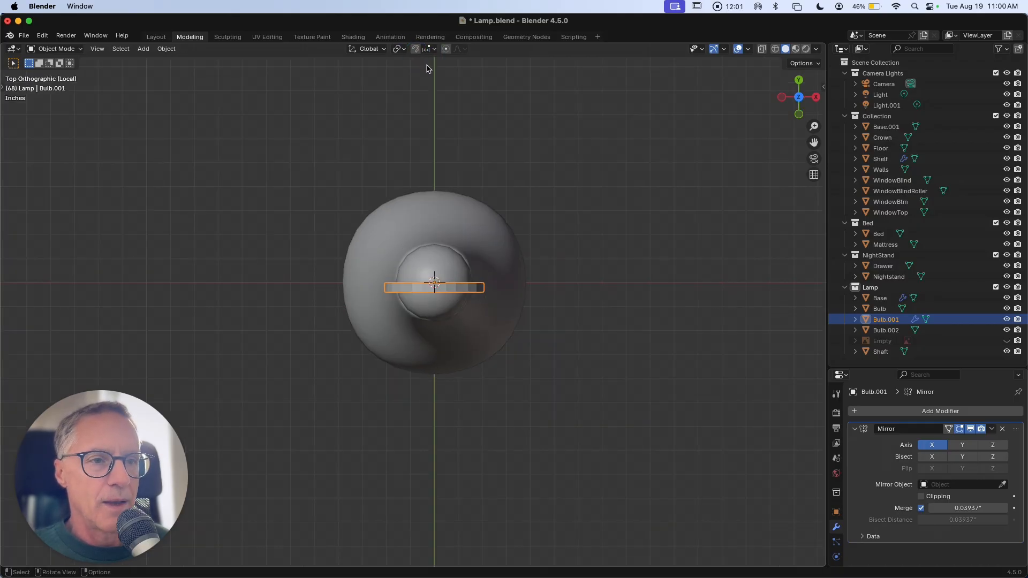
{"action": "key", "text": "g"}
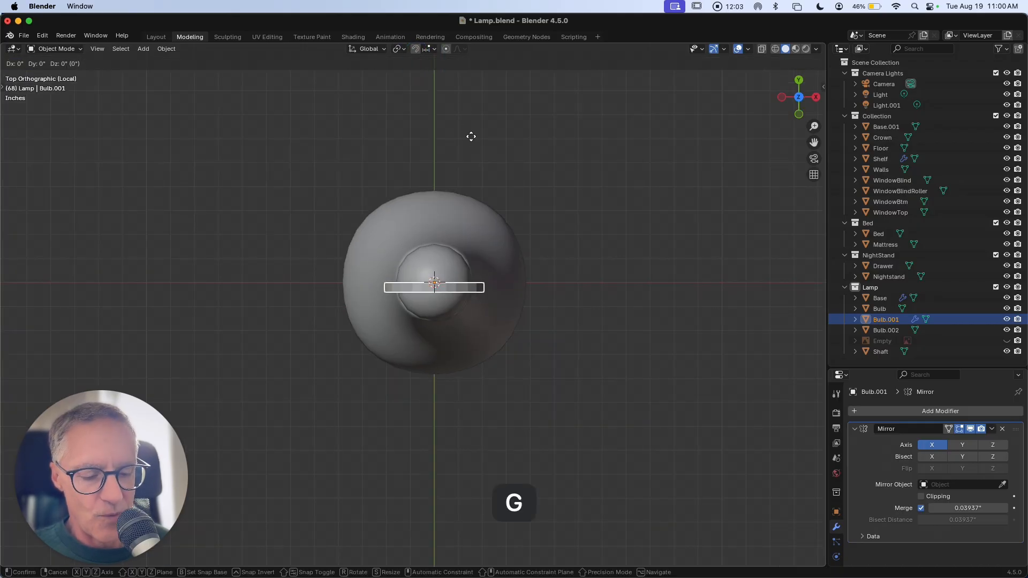
{"action": "key", "text": "y"}
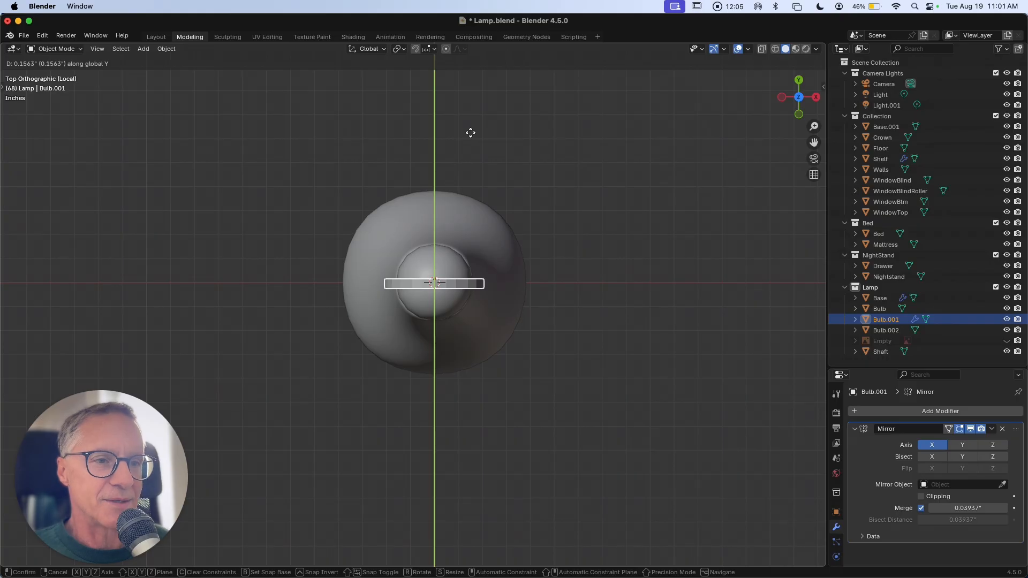
{"action": "left_click", "coordinate": [470, 134]}
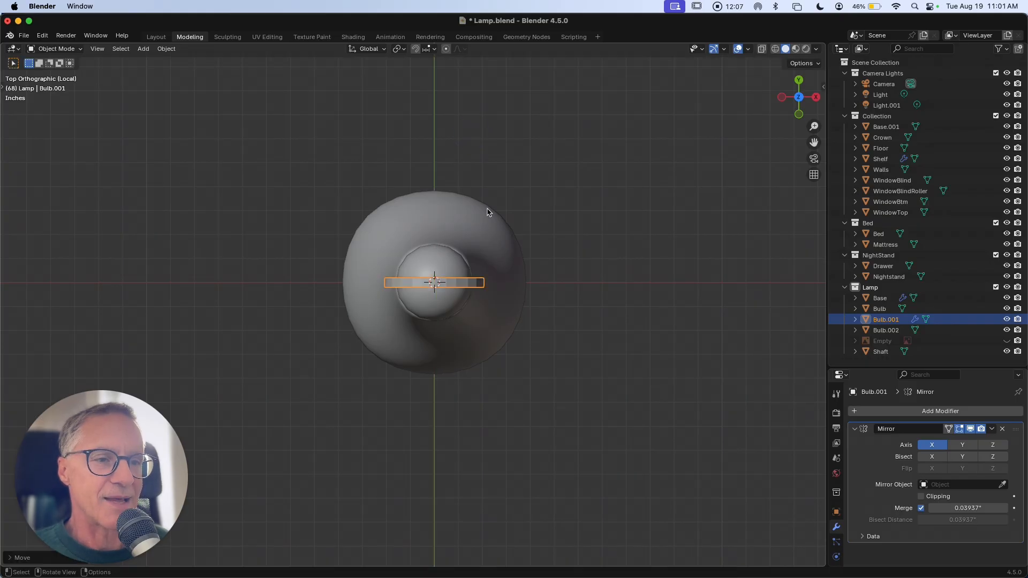
Duplicate the lamp shaft and move the copy straight up along Z, above the strip around the bulb.
{"action": "middle_click_drag", "start_coordinate": [488, 209], "coordinate": [481, 218]}
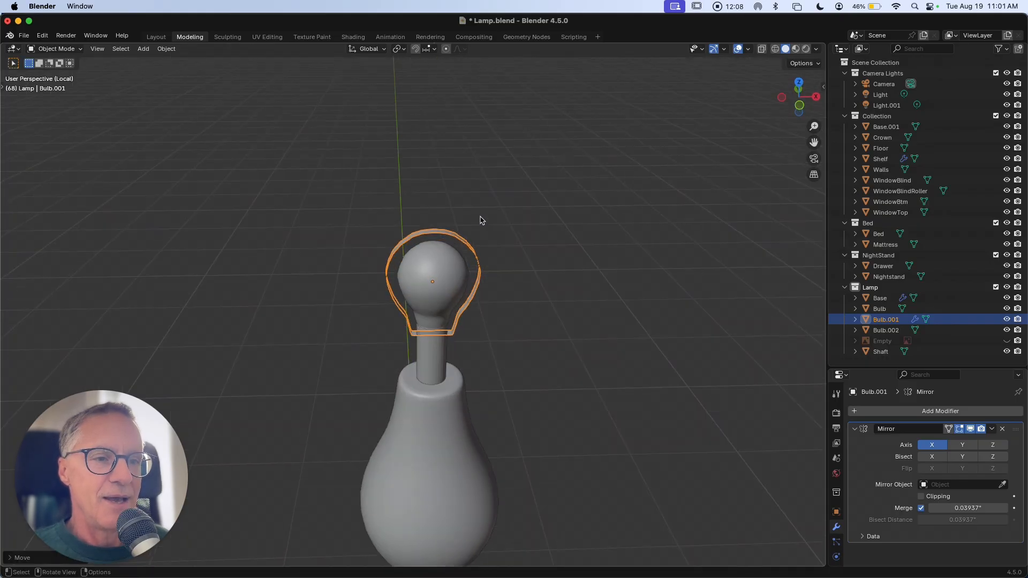
{"action": "left_click", "coordinate": [427, 364]}
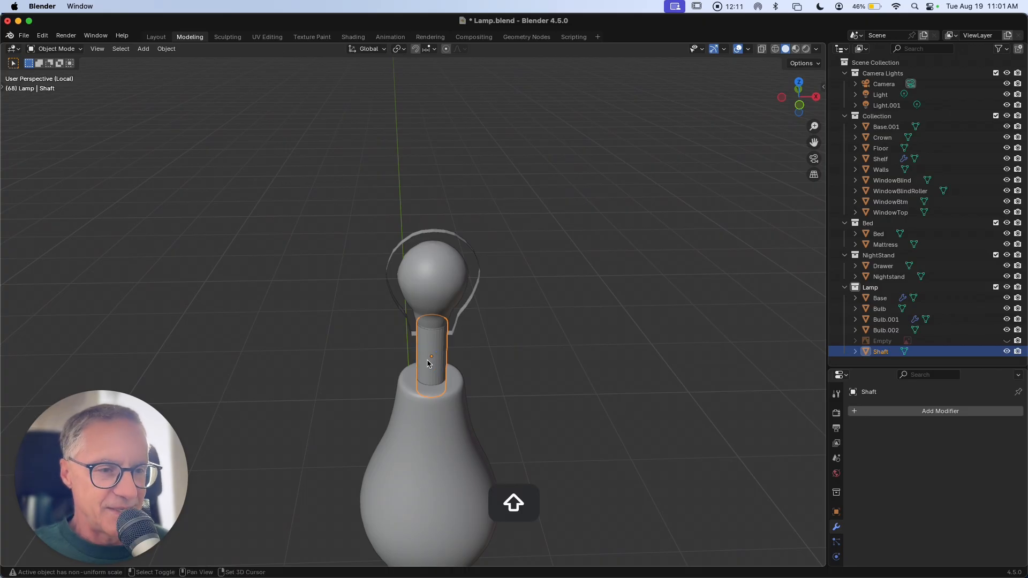
{"action": "key", "text": "shift+d"}
{"action": "key", "text": "Return"}
{"action": "key", "text": "g"}
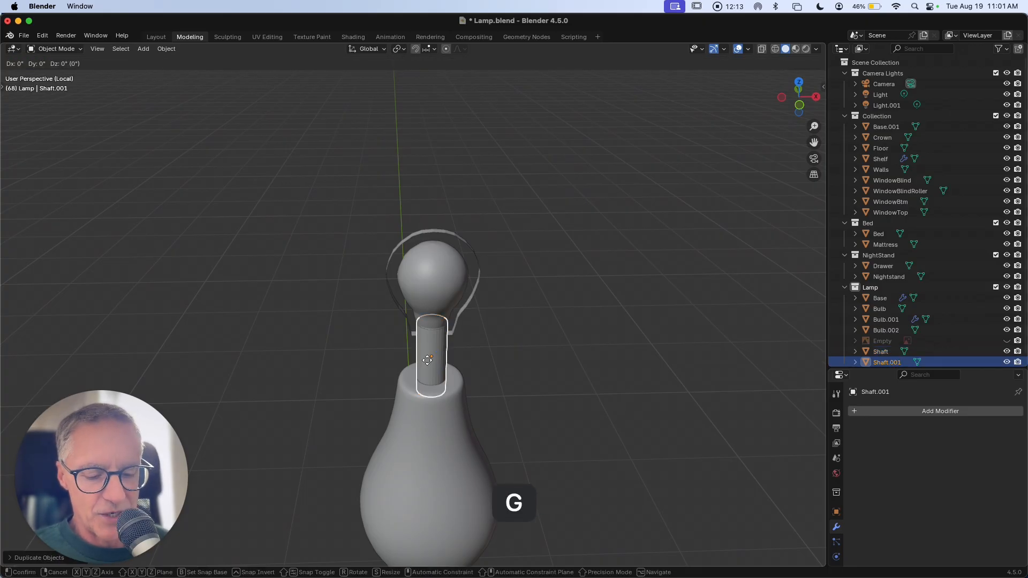
{"action": "key", "text": "z"}
{"action": "left_click", "coordinate": [428, 190]}
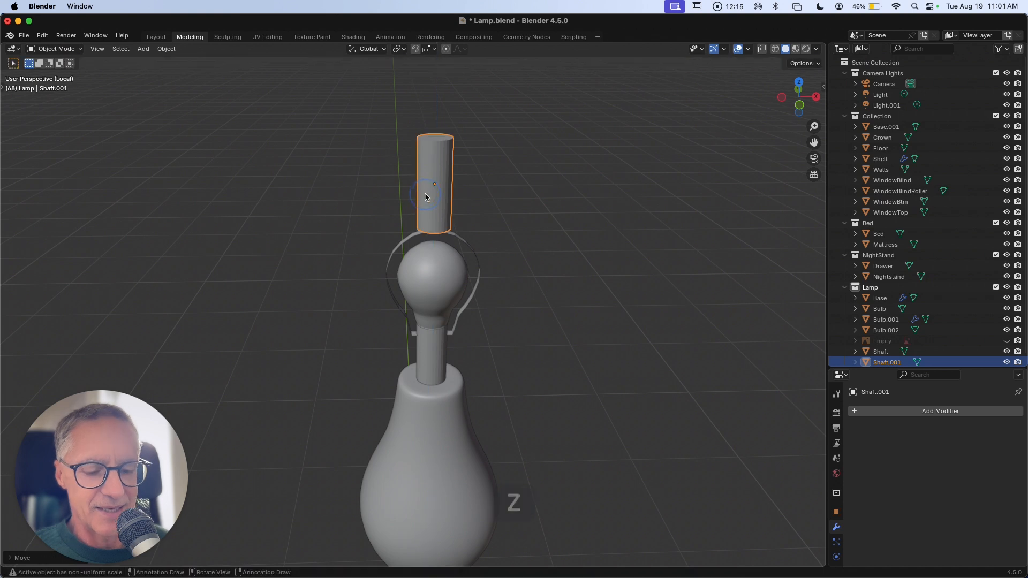
Scale the shaft copy down to a small pin and lower it about 1.74 inches along Z onto the strip's peak.
{"action": "key", "text": "s"}
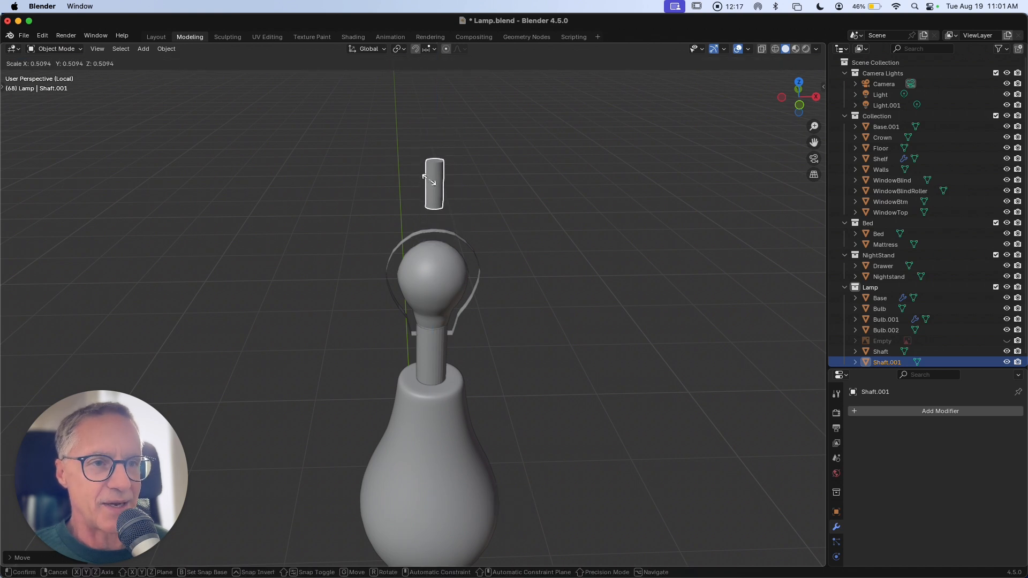
{"action": "left_click", "coordinate": [433, 184]}
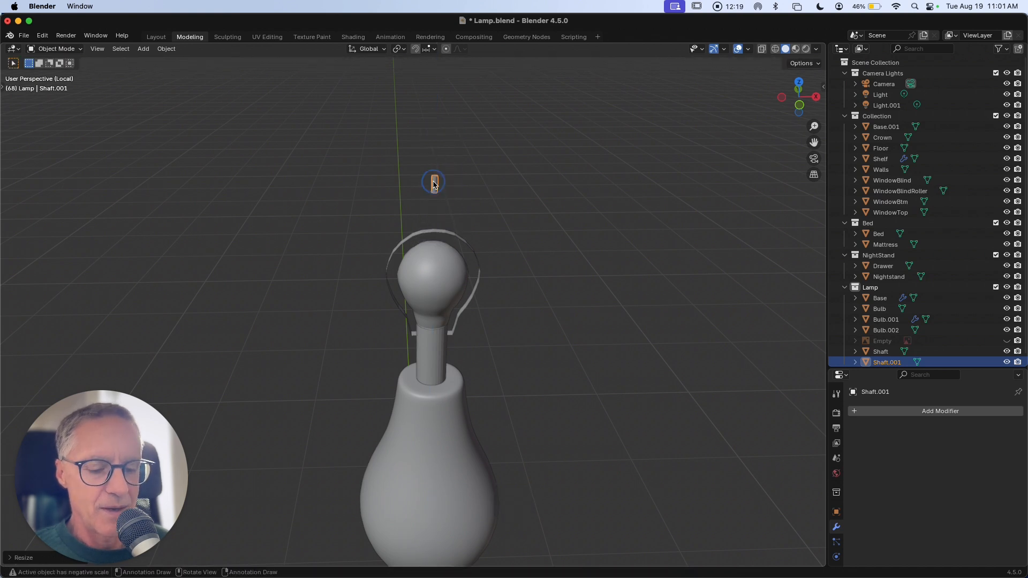
{"action": "key", "text": "g"}
{"action": "key", "text": "z"}
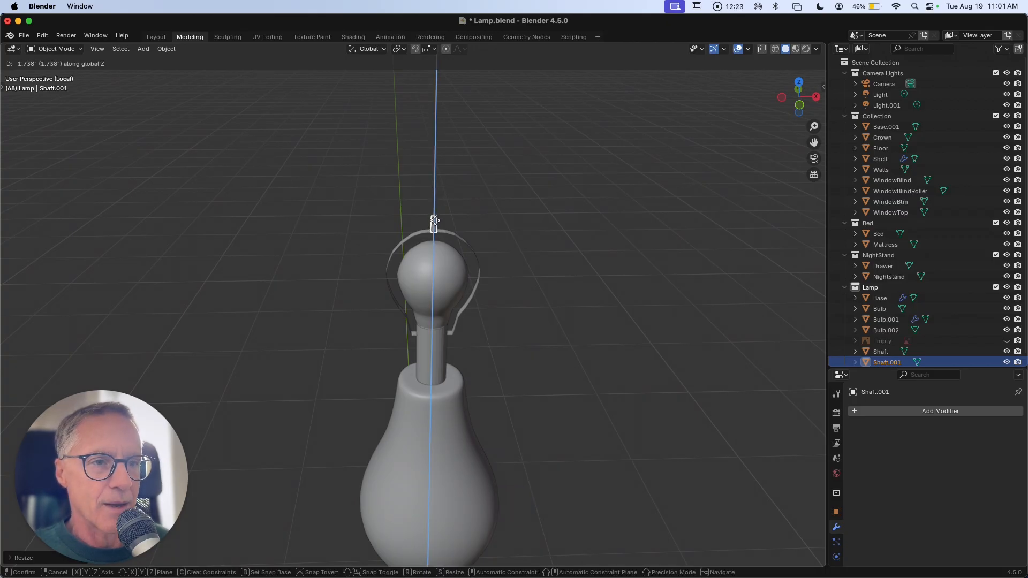
{"action": "left_click", "coordinate": [435, 221]}
Examine from several angles how the small pin sits on the strip around the bulb.
{"action": "scroll", "coordinate": [452, 242], "scroll_direction": "up", "scroll_amount": 5, "text": "ctrl"}
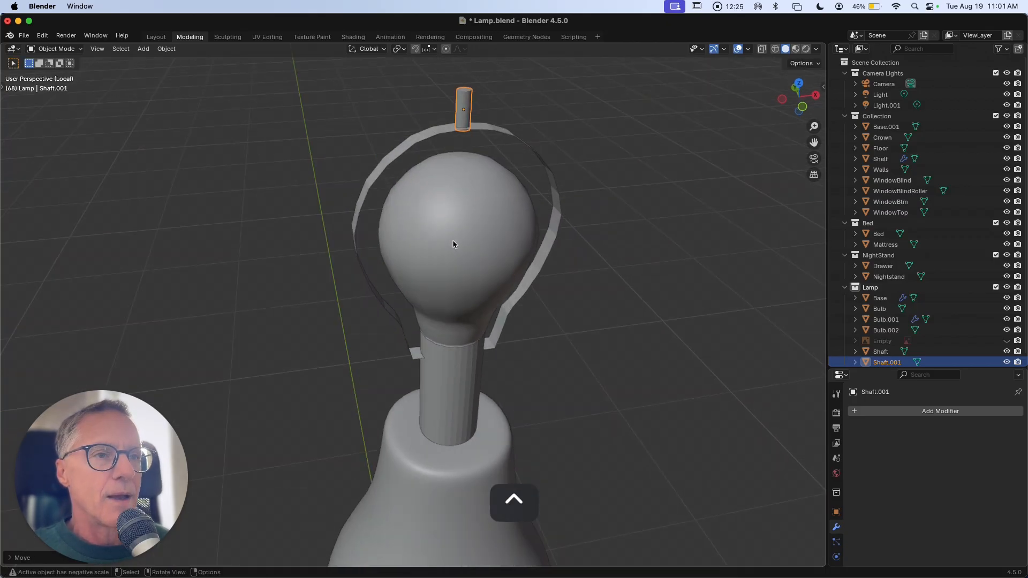
{"action": "scroll", "coordinate": [452, 240], "scroll_direction": "right", "scroll_amount": 4}
{"action": "scroll", "coordinate": [451, 240], "scroll_direction": "up", "scroll_amount": 2, "text": "ctrl"}
{"action": "scroll", "coordinate": [452, 240], "scroll_direction": "up", "scroll_amount": 5}
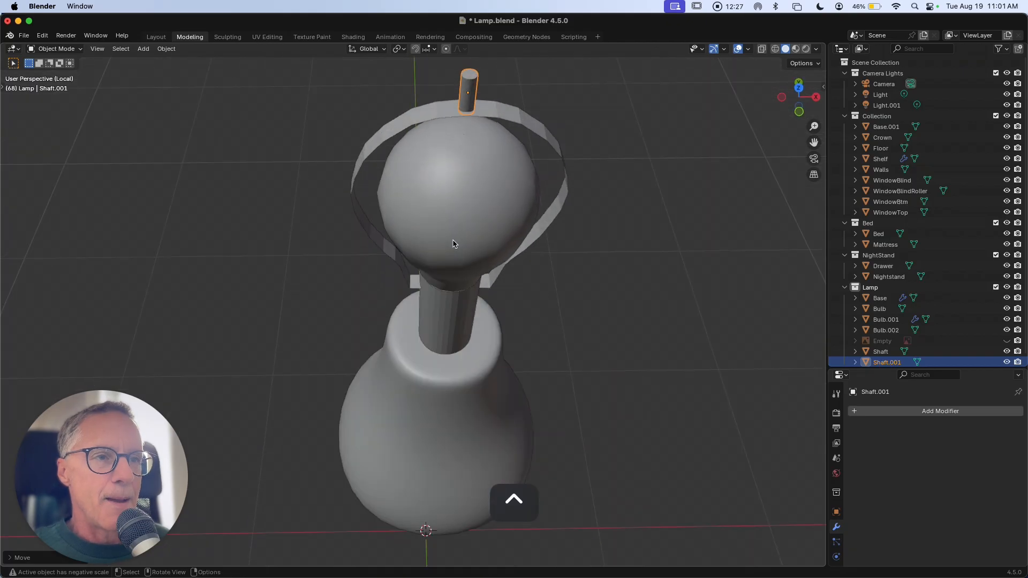
{"action": "scroll", "coordinate": [453, 245], "scroll_direction": "up", "scroll_amount": 5}
{"action": "scroll", "coordinate": [453, 245], "scroll_direction": "down", "scroll_amount": 6}
{"action": "scroll", "coordinate": [453, 244], "scroll_direction": "down", "scroll_amount": 3, "text": "ctrl"}
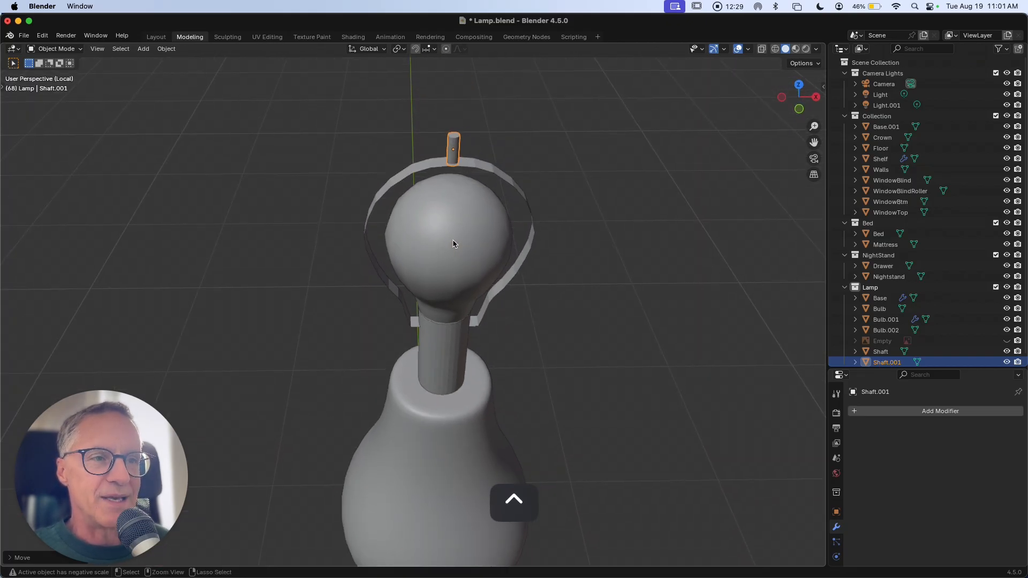
{"action": "scroll", "coordinate": [453, 244], "scroll_direction": "down", "scroll_amount": 1, "text": "ctrl"}
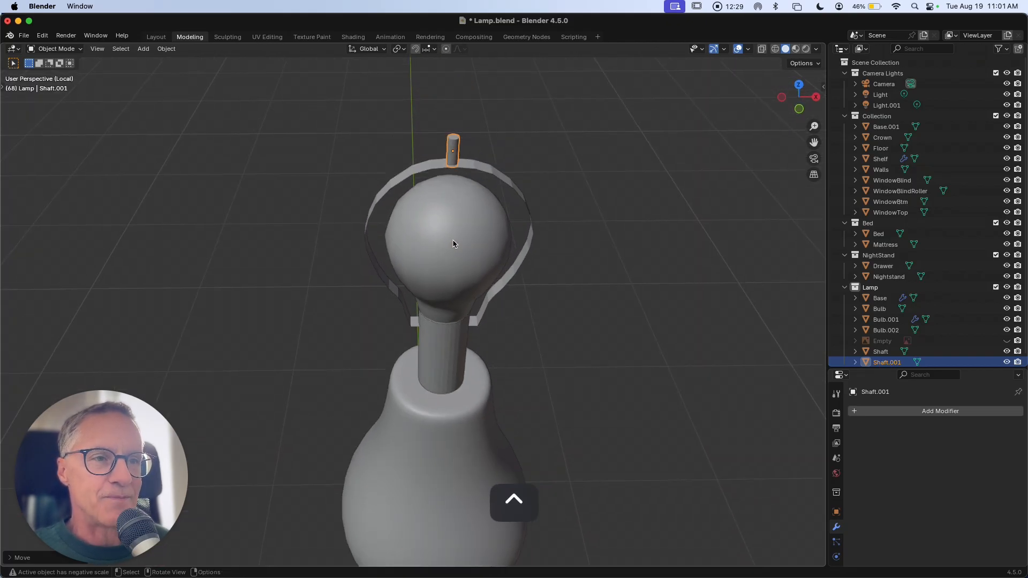
Add a Solidify modifier after the Mirror modifier on the strip around the bulb, and collapse both modifiers' settings.
{"action": "left_click", "coordinate": [392, 188]}
{"action": "scroll", "coordinate": [391, 189], "scroll_direction": "down", "scroll_amount": 3}
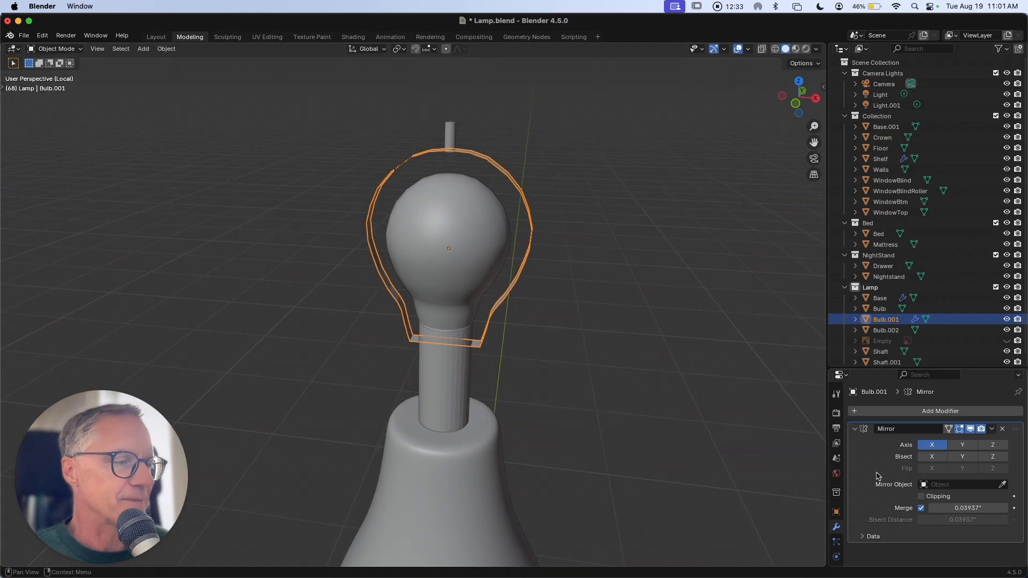
{"action": "left_click", "coordinate": [856, 429]}
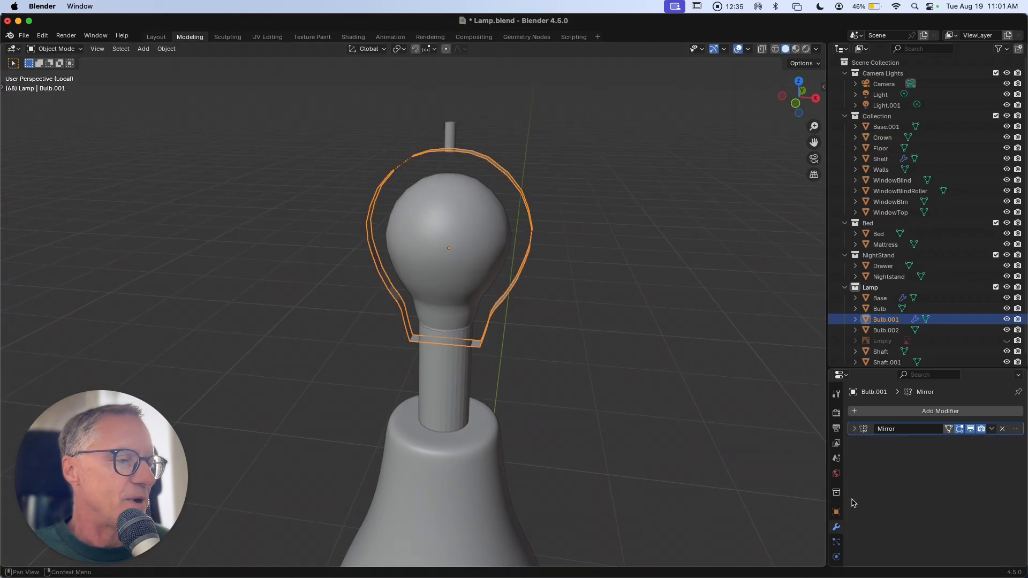
{"action": "left_click", "coordinate": [892, 414]}
{"action": "mouse_move", "coordinate": [892, 416]}
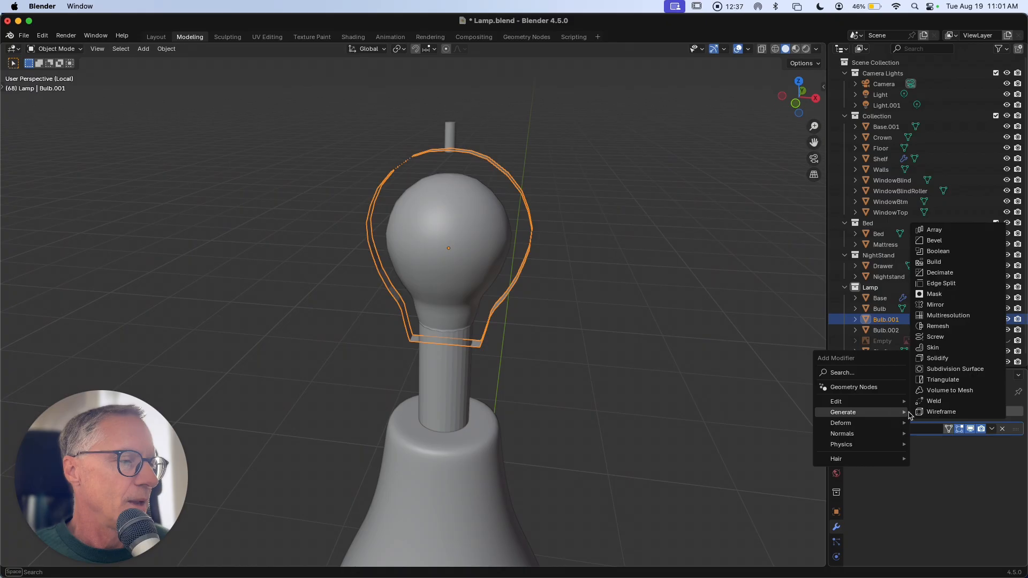
{"action": "left_click", "coordinate": [939, 358]}
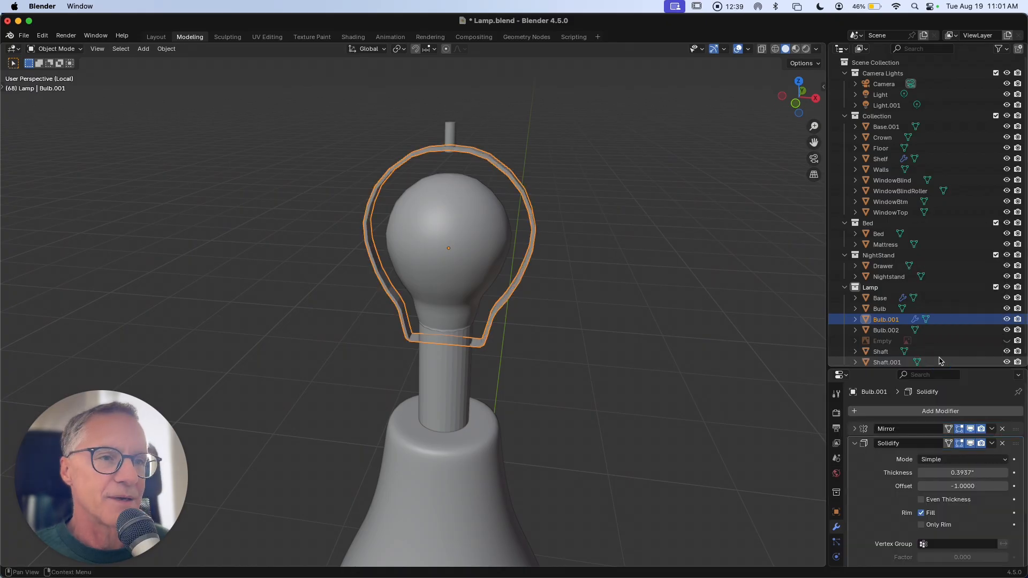
{"action": "middle_click_drag", "start_coordinate": [624, 375], "coordinate": [619, 374]}
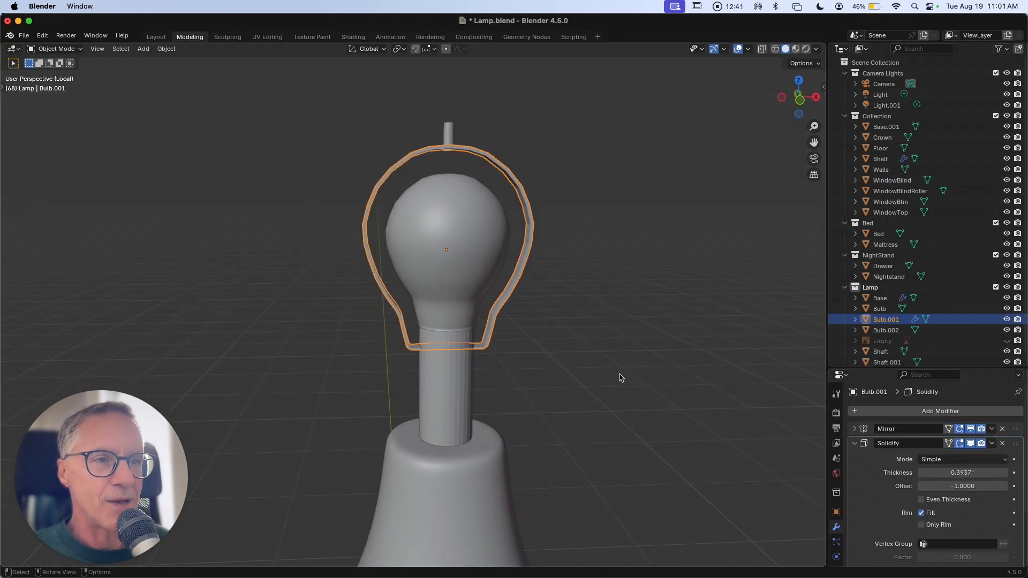
{"action": "left_click", "coordinate": [854, 443]}
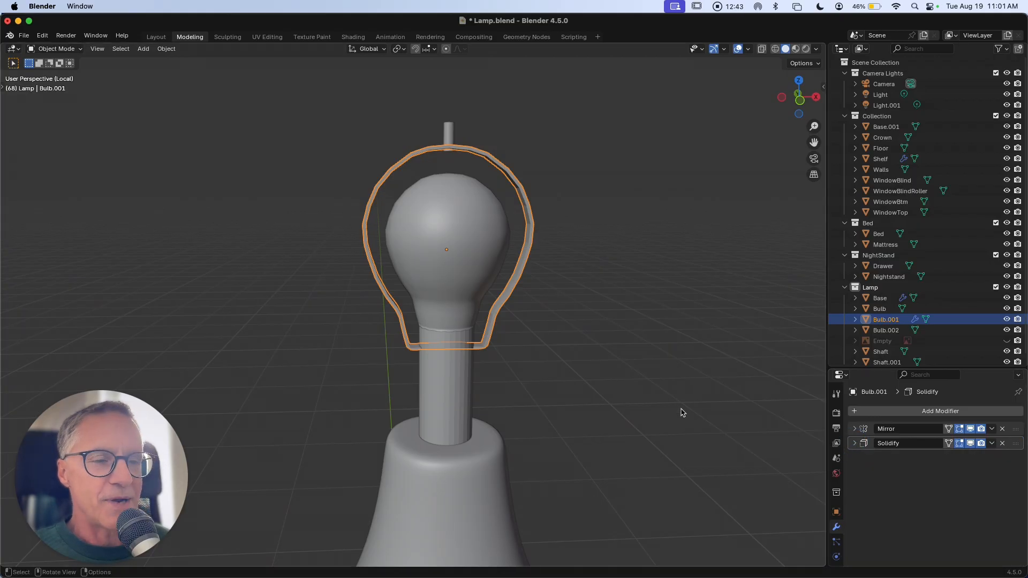
Apply the strip's Mirror modifier and its Solidify modifier.
{"action": "left_click", "coordinate": [992, 429]}
{"action": "left_click", "coordinate": [977, 441]}
{"action": "left_click", "coordinate": [992, 429]}
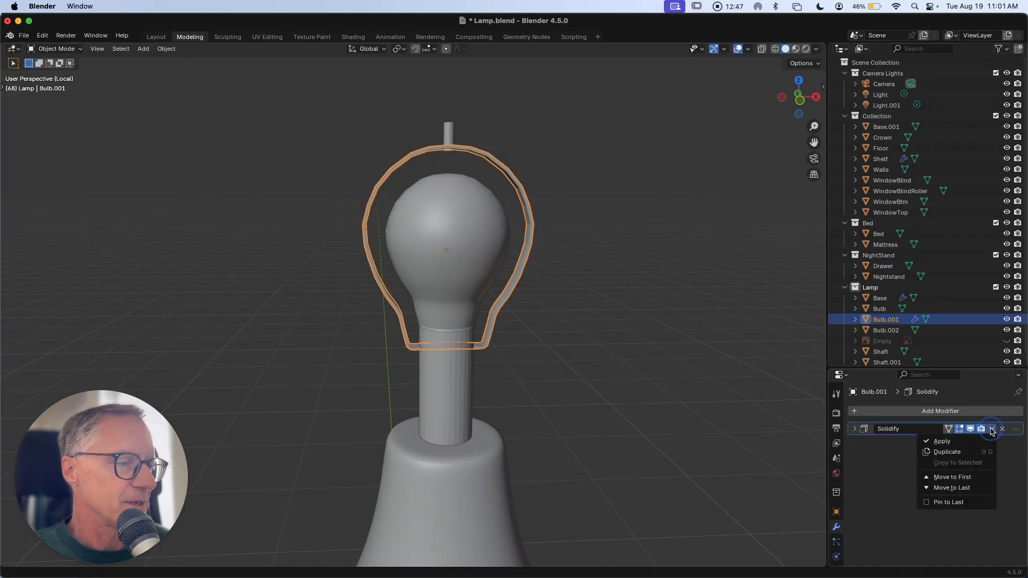
{"action": "left_click", "coordinate": [972, 442]}
Apply the Subdivision modifier on the lamp base.
{"action": "left_click", "coordinate": [454, 493]}
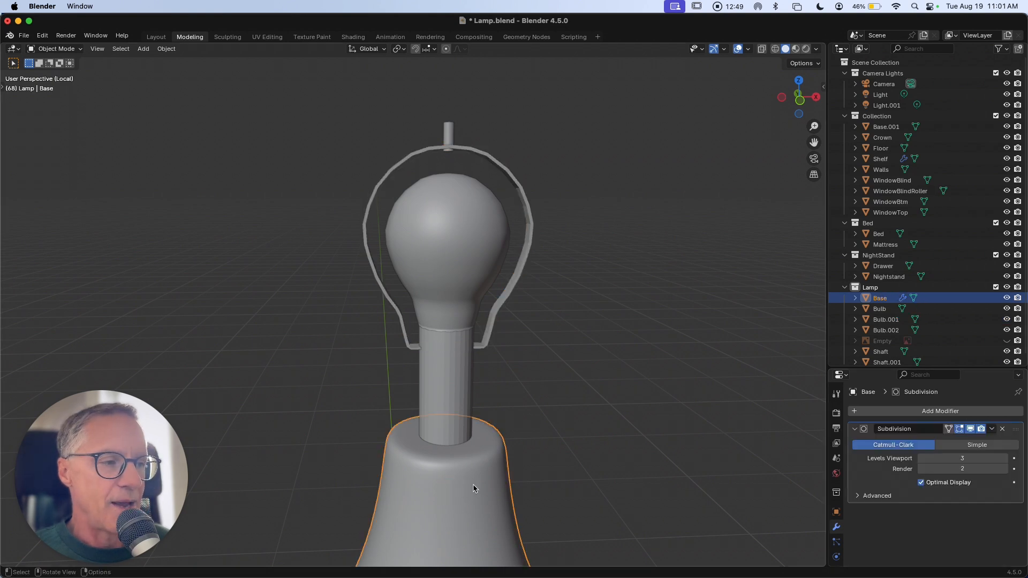
{"action": "left_click", "coordinate": [992, 429]}
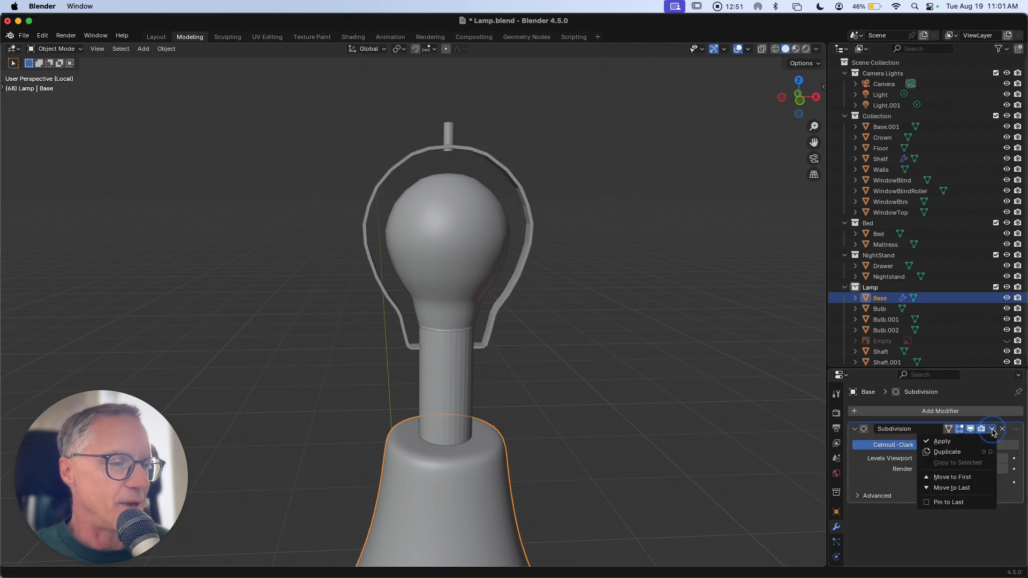
{"action": "left_click", "coordinate": [974, 442]}
{"action": "scroll", "coordinate": [598, 352], "scroll_direction": "down", "scroll_amount": 8, "text": "ctrl"}
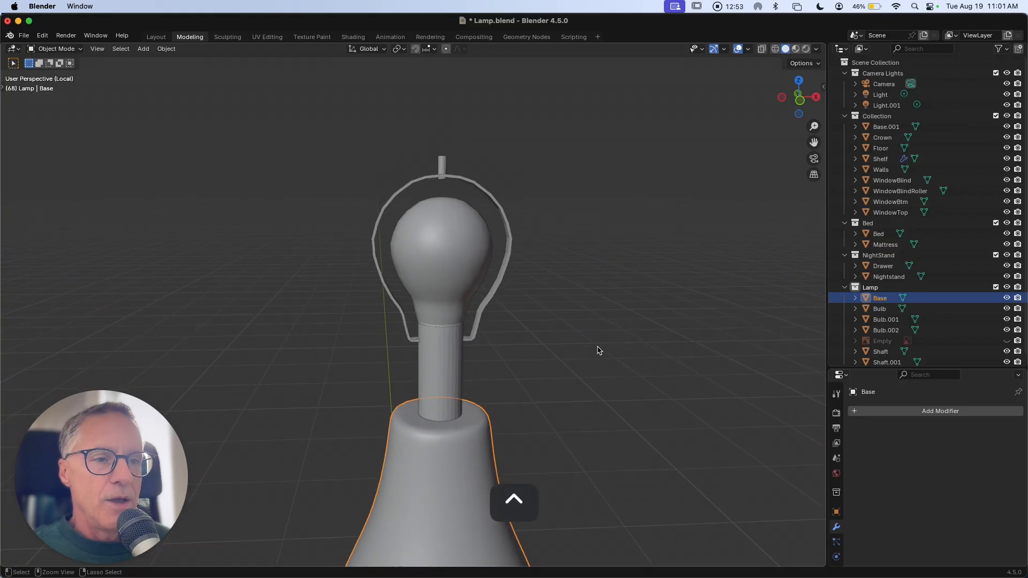
{"action": "scroll", "coordinate": [598, 345], "scroll_direction": "down", "scroll_amount": 3}
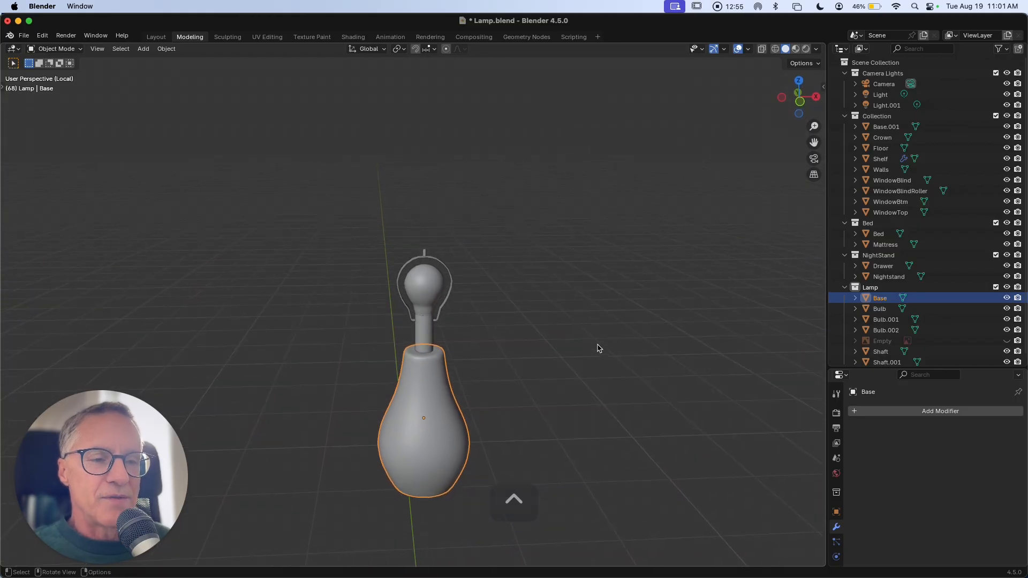
Duplicate the lamp shaft in place and rotate the copy 90° about the X axis.
{"action": "scroll", "coordinate": [528, 349], "scroll_direction": "up", "scroll_amount": 8, "text": "ctrl"}
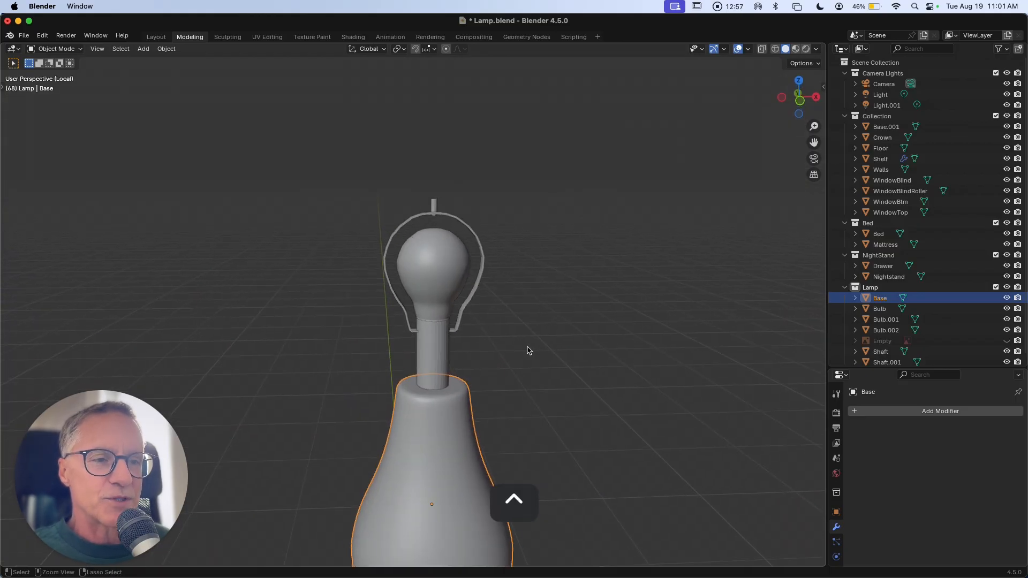
{"action": "left_click", "coordinate": [436, 378]}
{"action": "key", "text": "shift+d"}
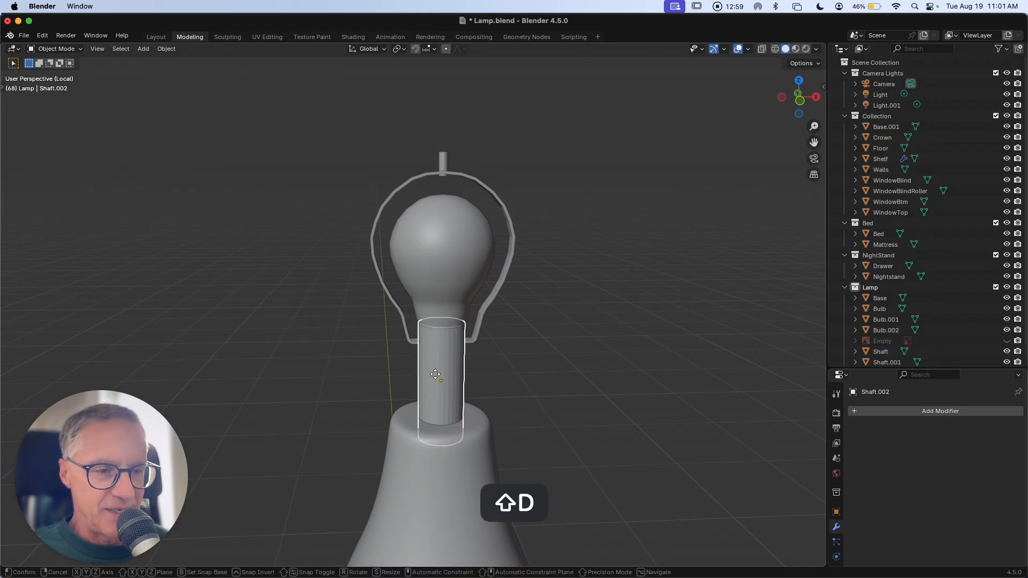
{"action": "key", "text": "Return"}
{"action": "key", "text": "r"}
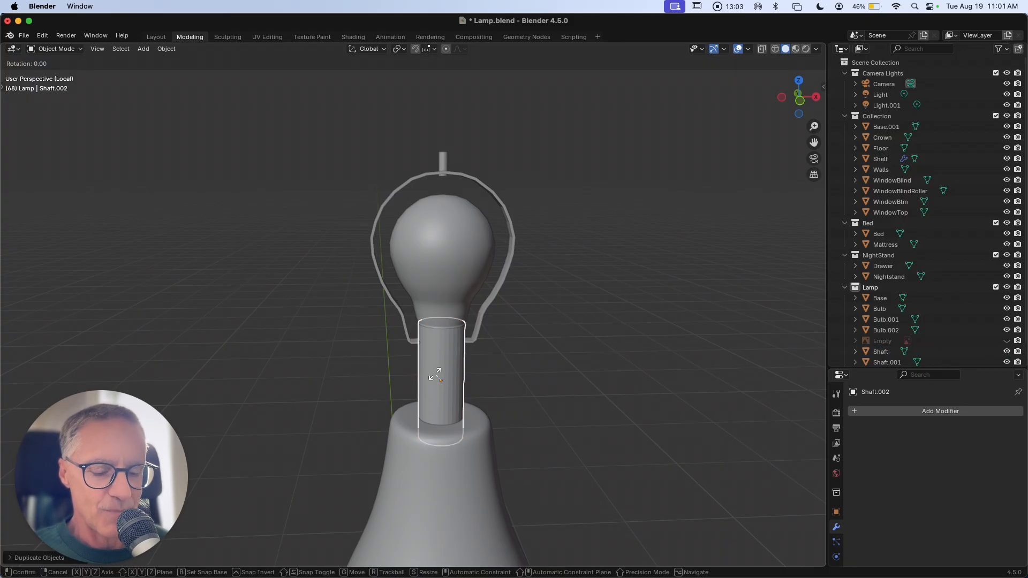
{"action": "type", "text": "x90"}
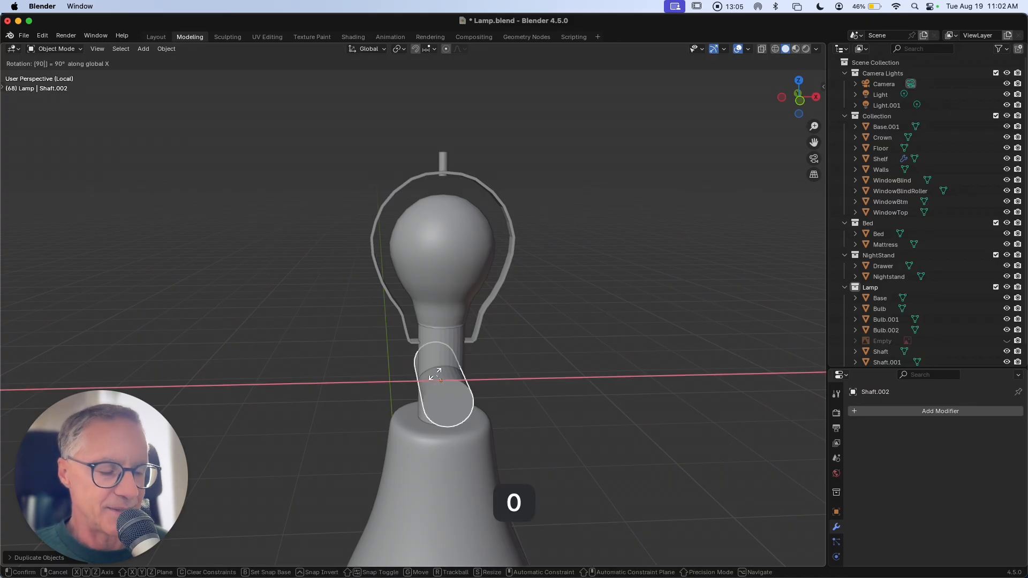
{"action": "key", "text": "Return"}
Scale the rotated shaft copy down to a thin rod, and stretch it along Y until both ends protrude from the shaft.
{"action": "middle_click_drag", "start_coordinate": [435, 374], "coordinate": [436, 377]}
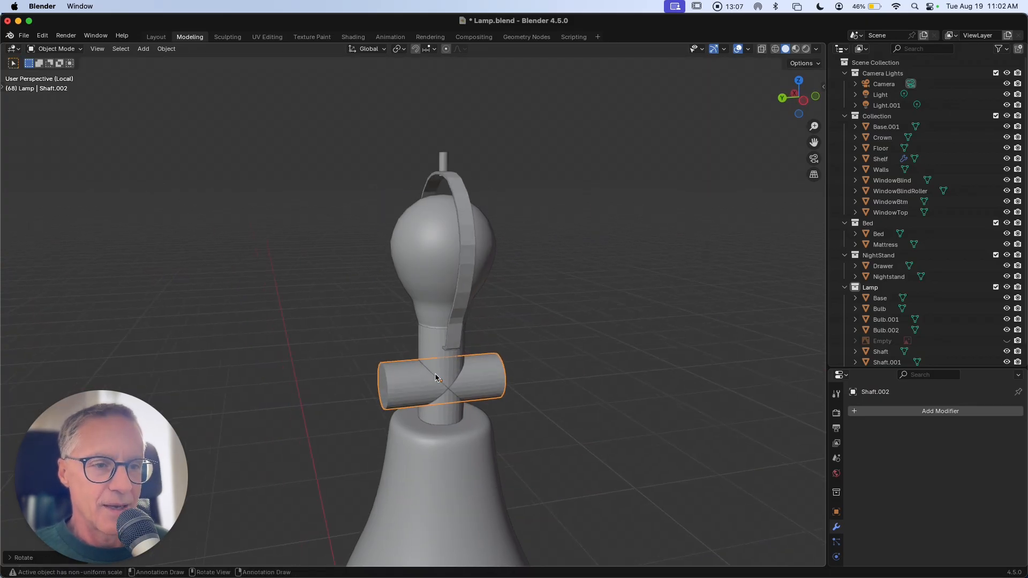
{"action": "key", "text": "s"}
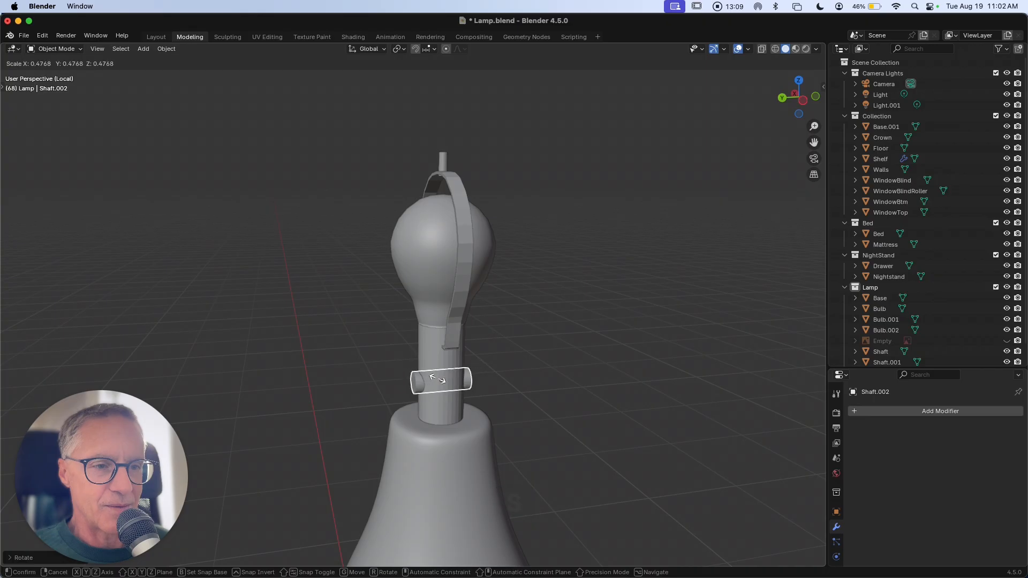
{"action": "left_click", "coordinate": [441, 382]}
{"action": "key", "text": "s"}
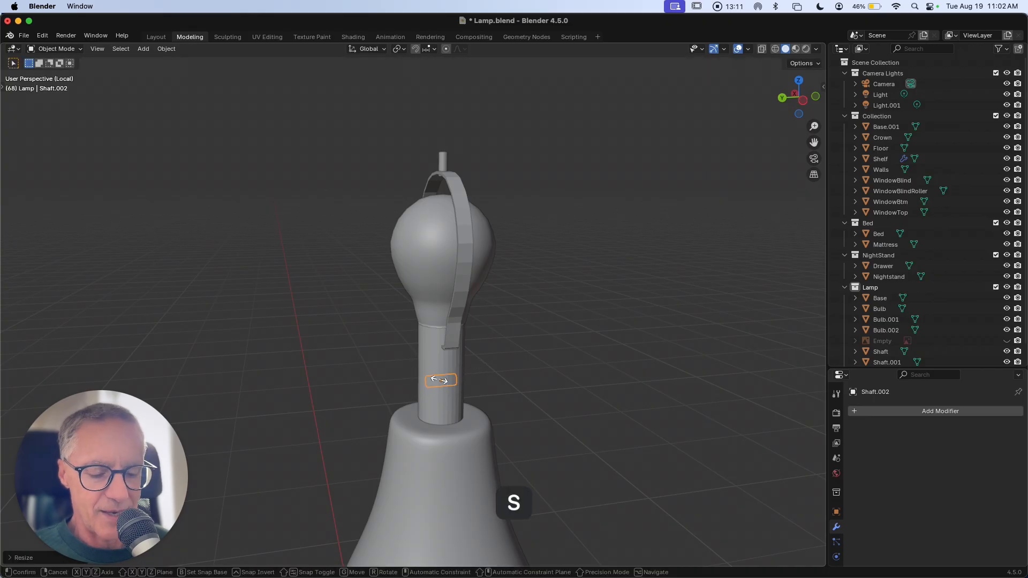
{"action": "key", "text": "y"}
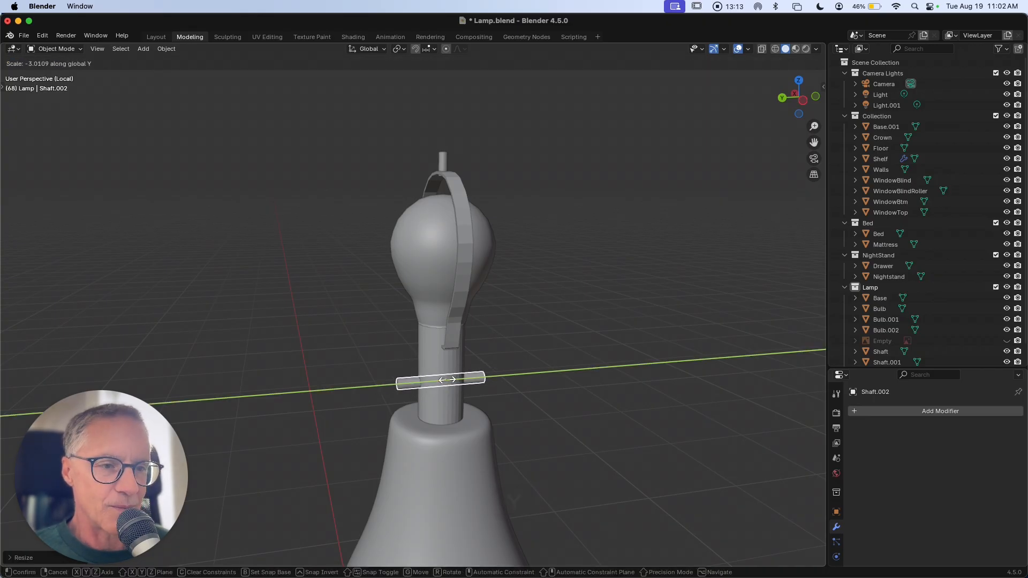
{"action": "left_click", "coordinate": [446, 382]}
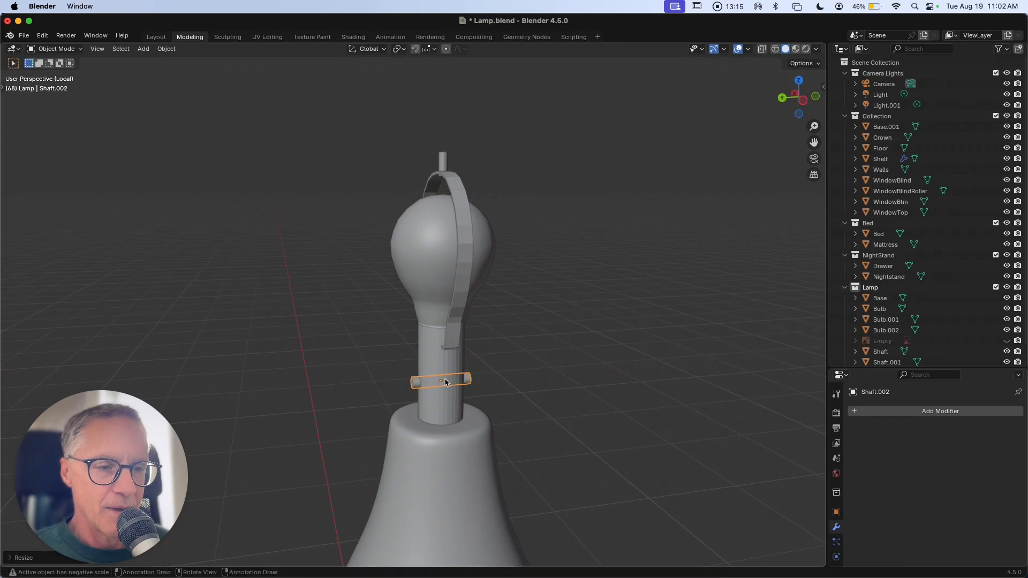
Raise the thin rod about 1.19 inches along Z to the upper end of the shaft and check its placement.
{"action": "key", "text": "g"}
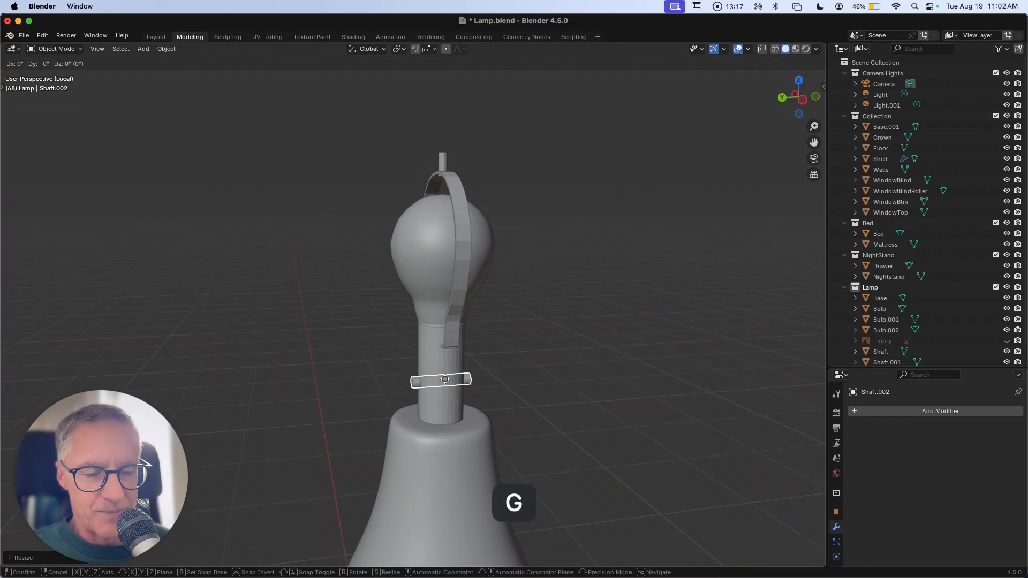
{"action": "key", "text": "z"}
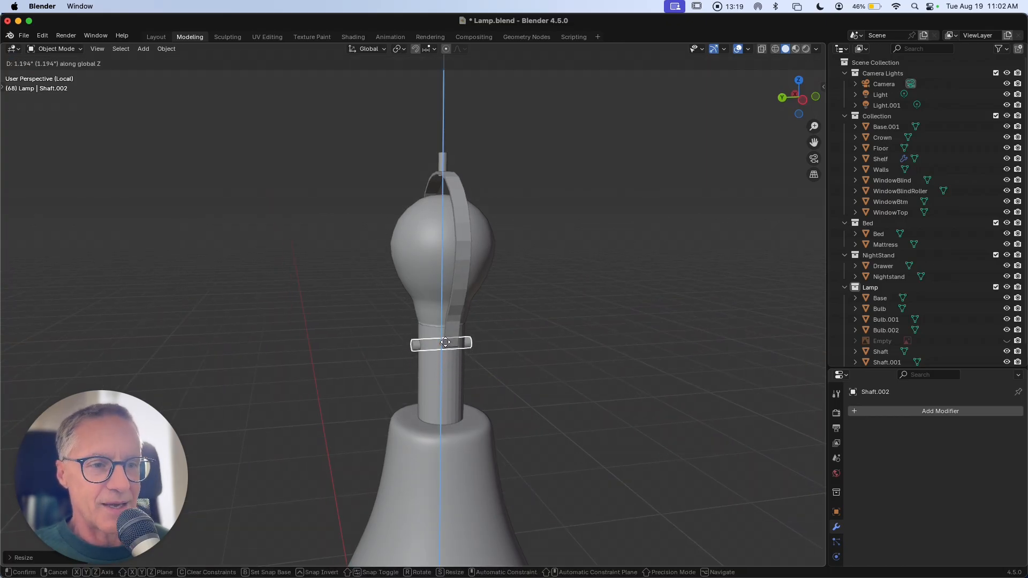
{"action": "left_click", "coordinate": [447, 344]}
{"action": "left_click", "coordinate": [516, 383]}
{"action": "scroll", "coordinate": [515, 384], "scroll_direction": "right", "scroll_amount": 3}
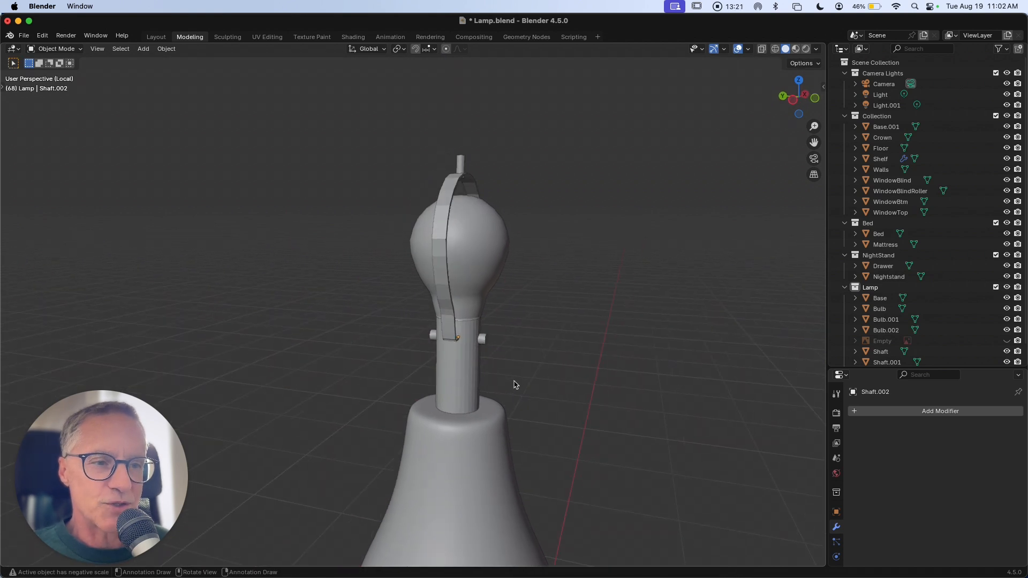
{"action": "scroll", "coordinate": [514, 385], "scroll_direction": "right", "scroll_amount": 5}
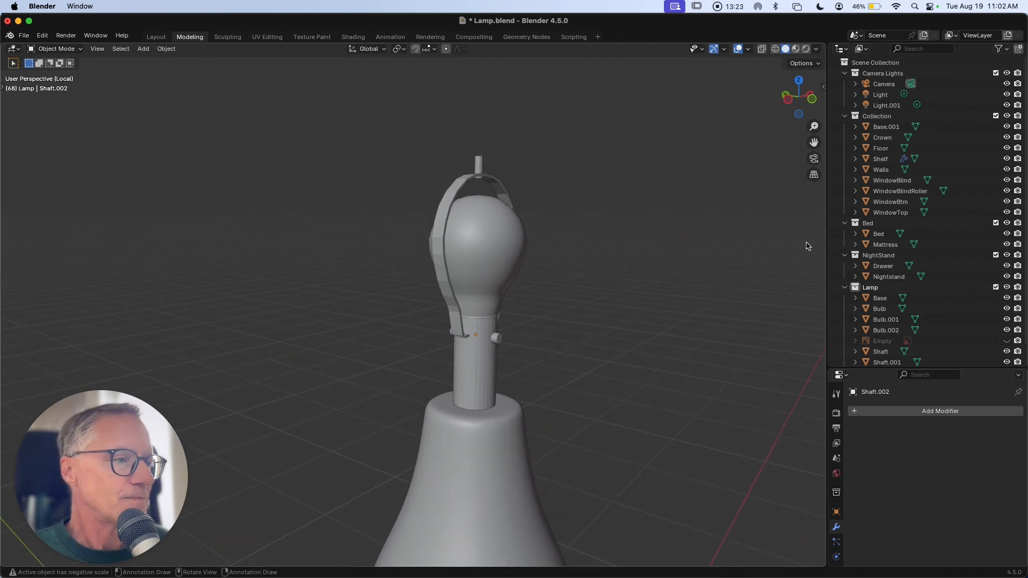
Rename the thin crosswise rod in the Lamp collection as Switch.
{"action": "scroll", "coordinate": [883, 346], "scroll_direction": "down", "scroll_amount": 2}
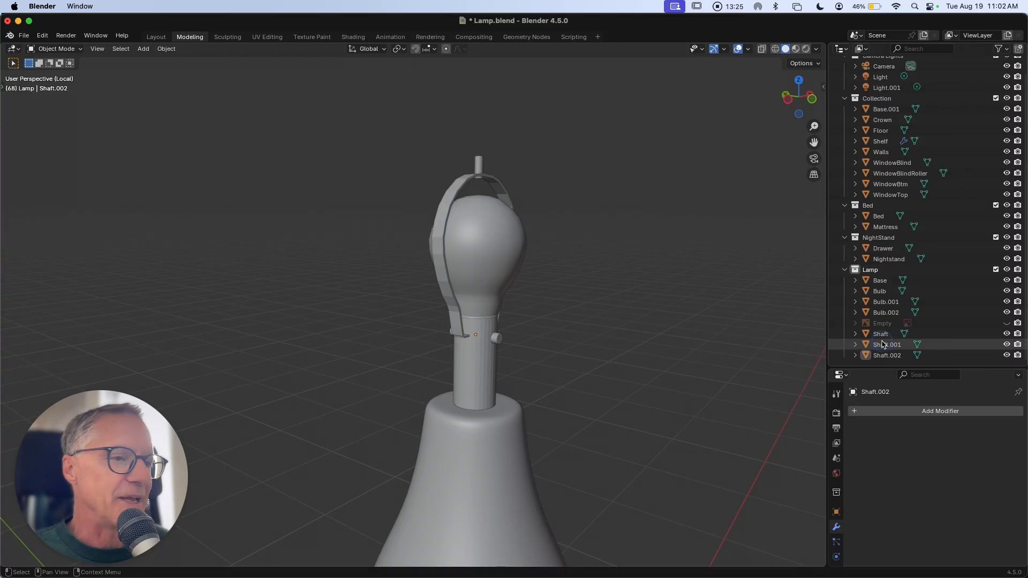
{"action": "left_click", "coordinate": [884, 345]}
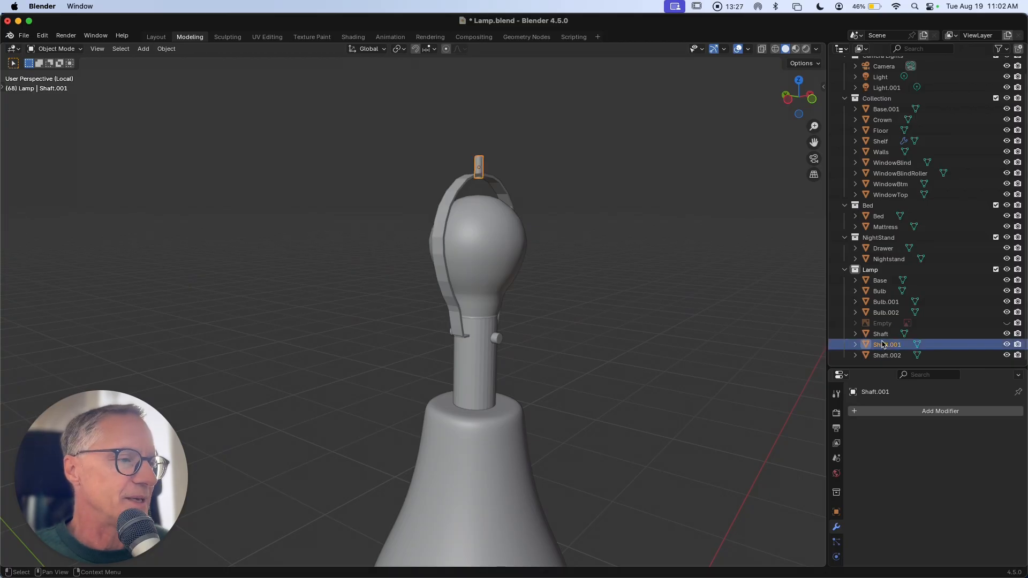
{"action": "left_click", "coordinate": [882, 337]}
{"action": "left_click", "coordinate": [882, 345]}
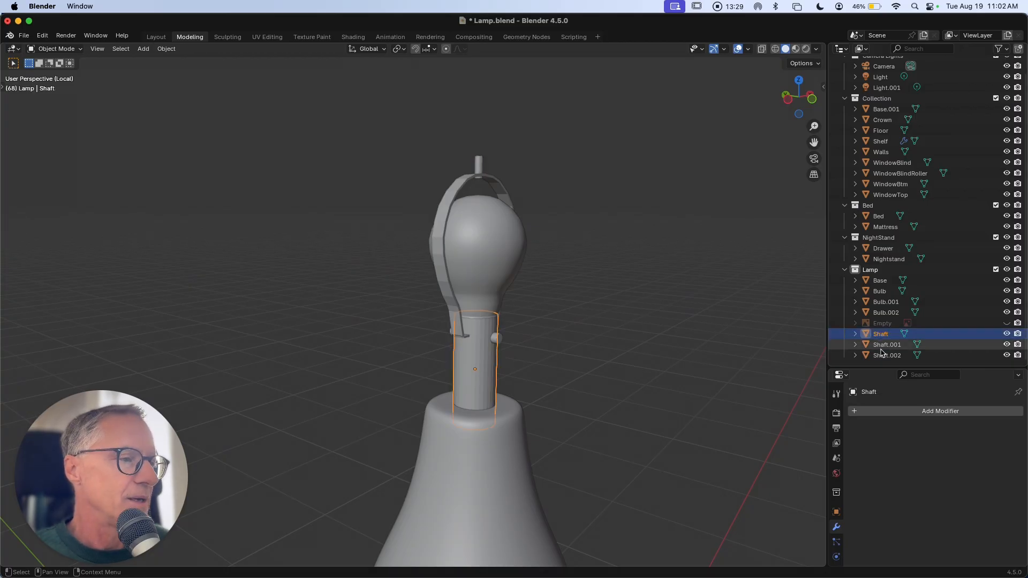
{"action": "left_click", "coordinate": [883, 355]}
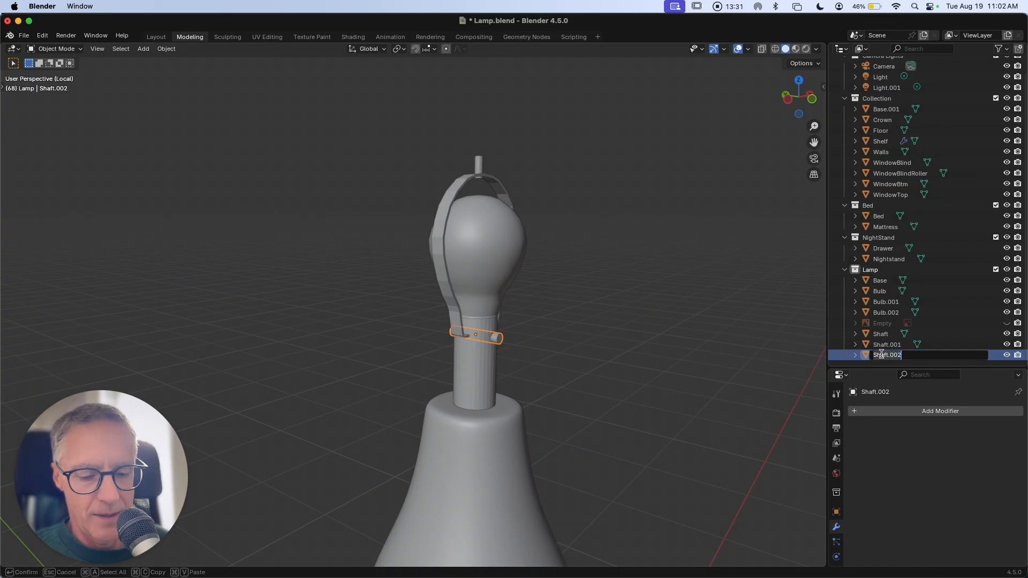
{"action": "type", "text": "Swit"}
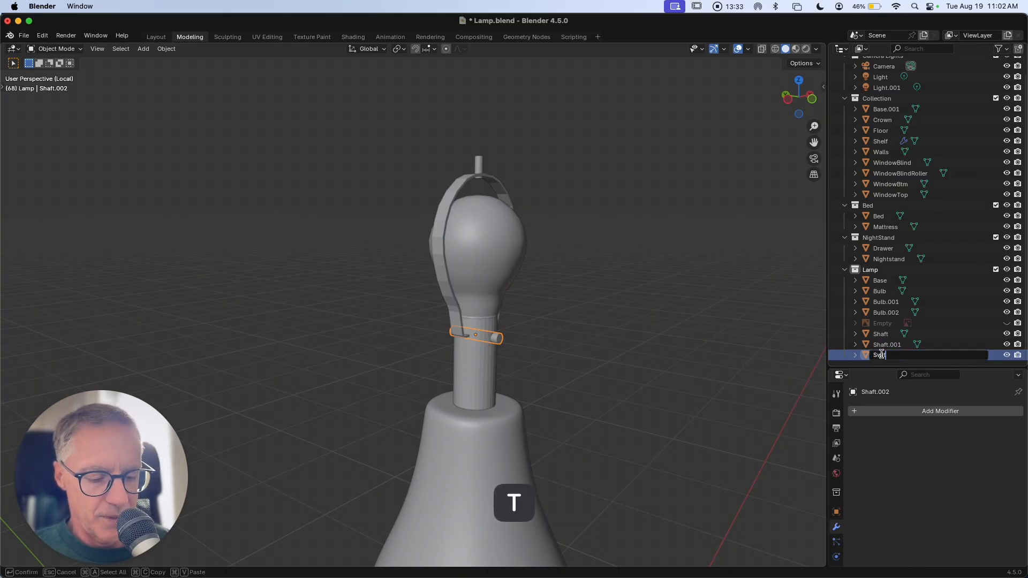
{"action": "type", "text": "ch"}
{"action": "key", "text": "Return"}
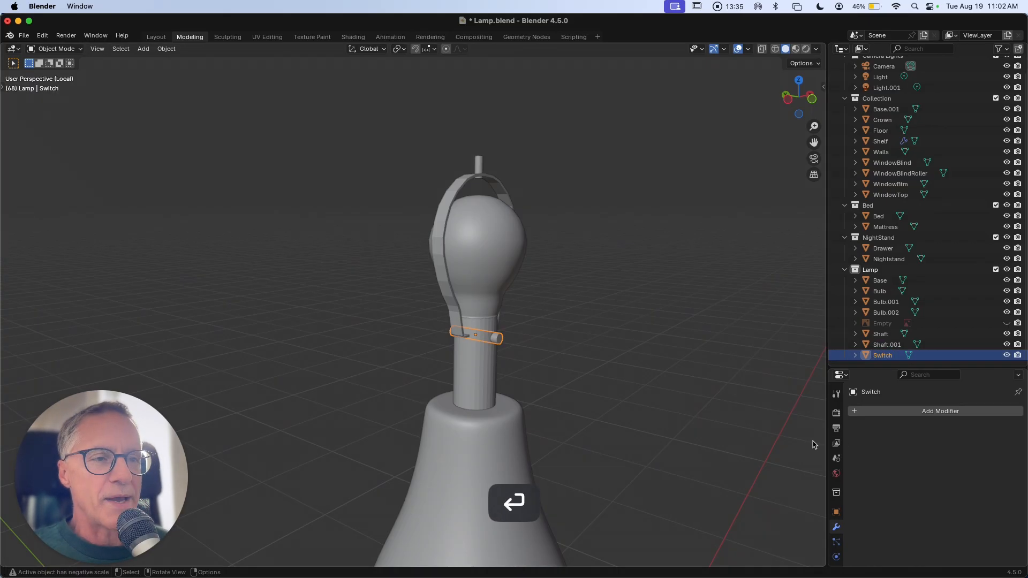
Deselect the switch and add a mesh circle to the lamp scene.
{"action": "scroll", "coordinate": [562, 395], "scroll_direction": "down", "scroll_amount": 5, "text": "ctrl"}
{"action": "scroll", "coordinate": [564, 385], "scroll_direction": "right", "scroll_amount": 3}
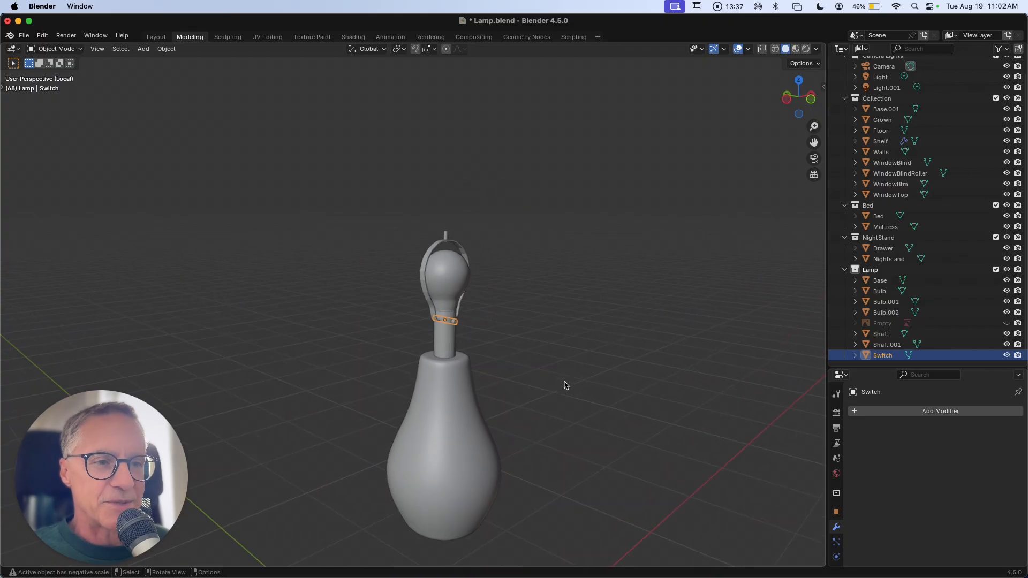
{"action": "scroll", "coordinate": [565, 386], "scroll_direction": "down", "scroll_amount": 2, "text": "ctrl"}
{"action": "left_click", "coordinate": [565, 382]}
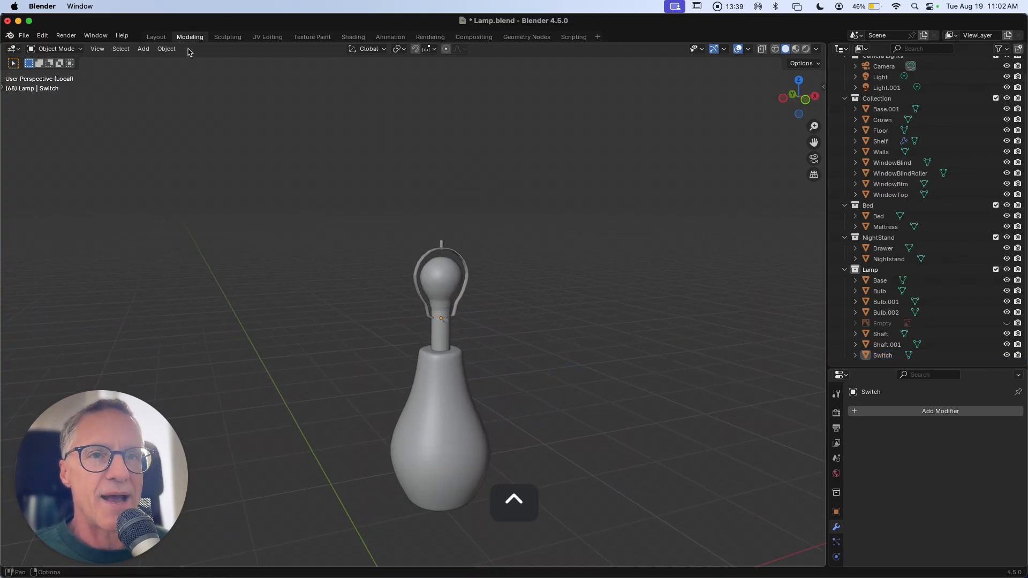
{"action": "left_click", "coordinate": [146, 49]}
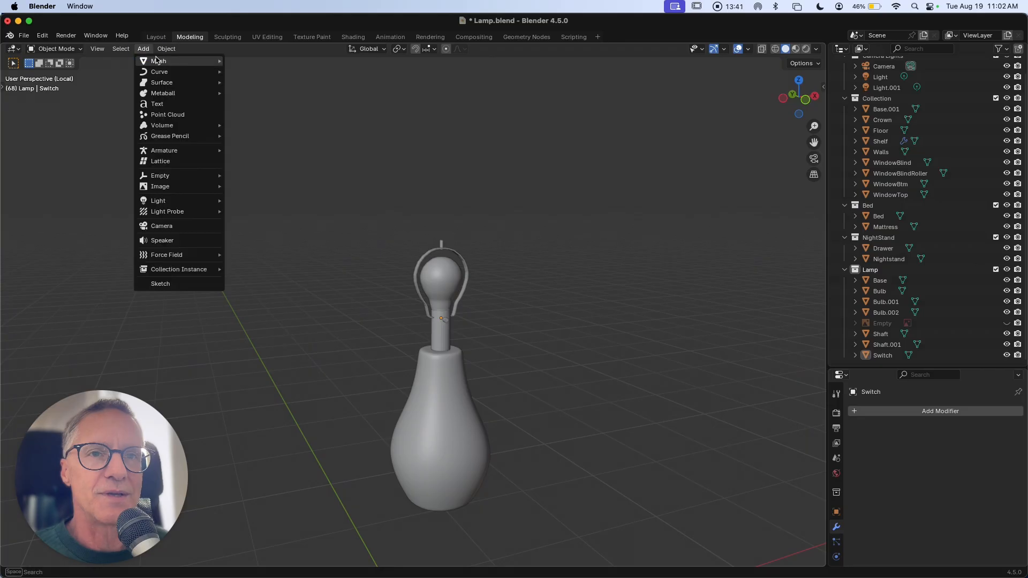
{"action": "mouse_move", "coordinate": [200, 62]}
{"action": "left_click", "coordinate": [265, 92]}
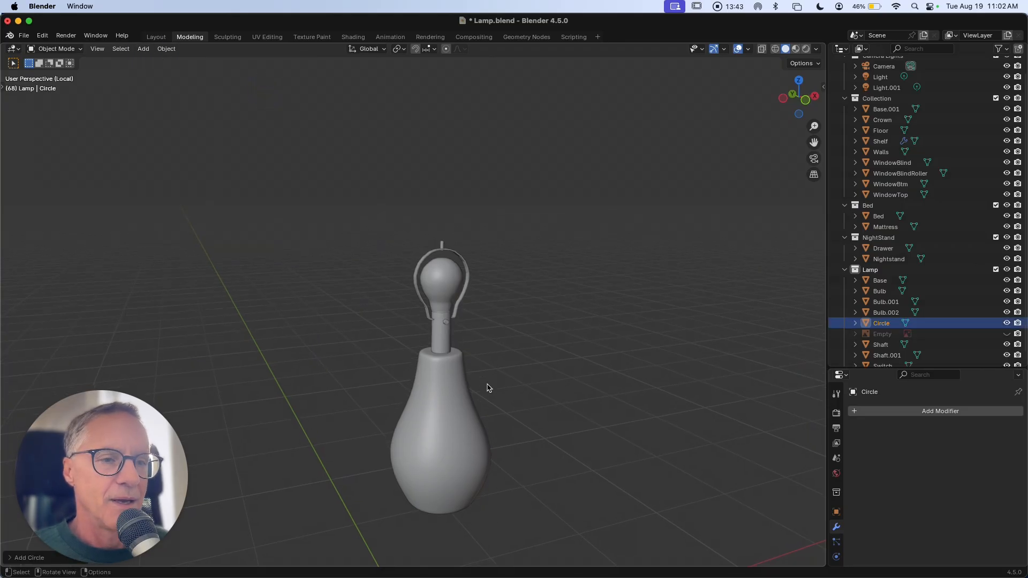
Show the circle's transform values and set its X and Y dimensions to 12 inches.
{"action": "scroll", "coordinate": [493, 382], "scroll_direction": "down", "scroll_amount": 2, "text": "ctrl"}
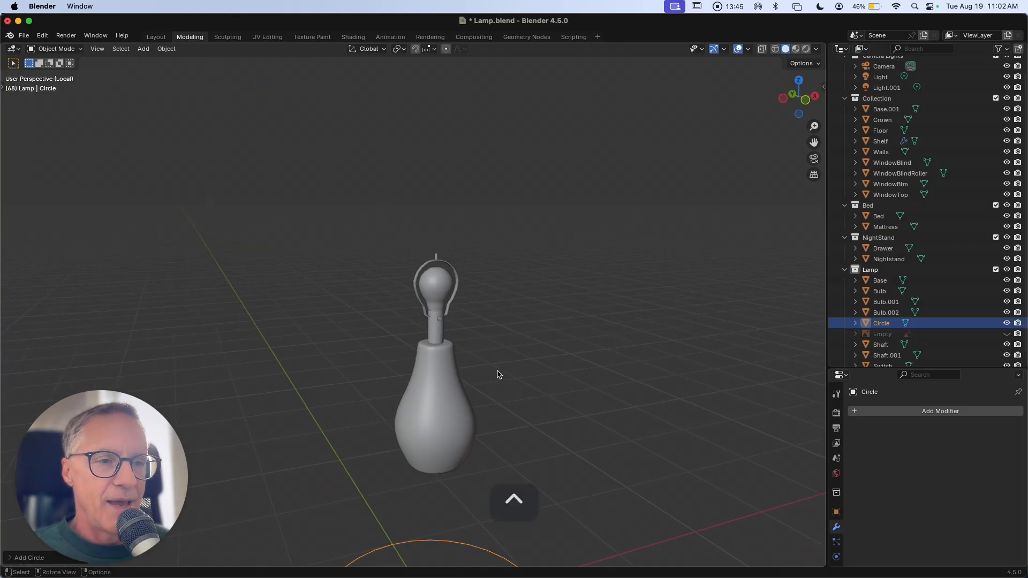
{"action": "key", "text": "n"}
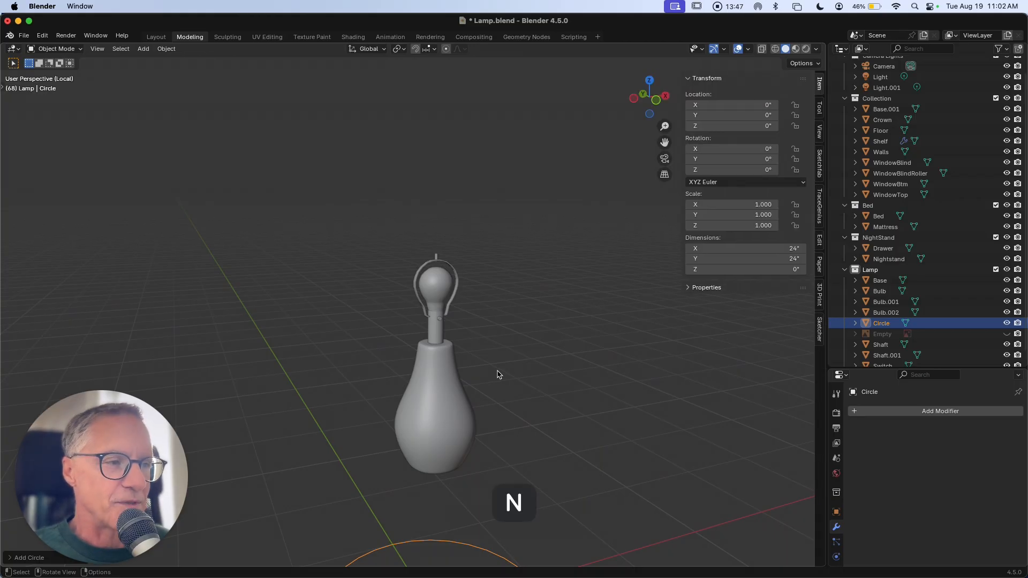
{"action": "left_click", "coordinate": [745, 251]}
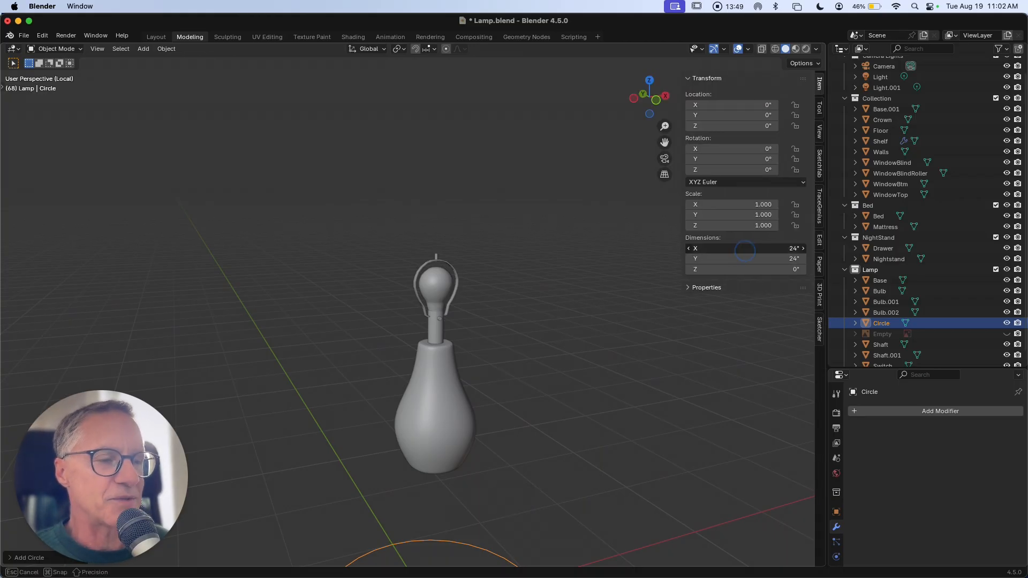
{"action": "type", "text": "12"}
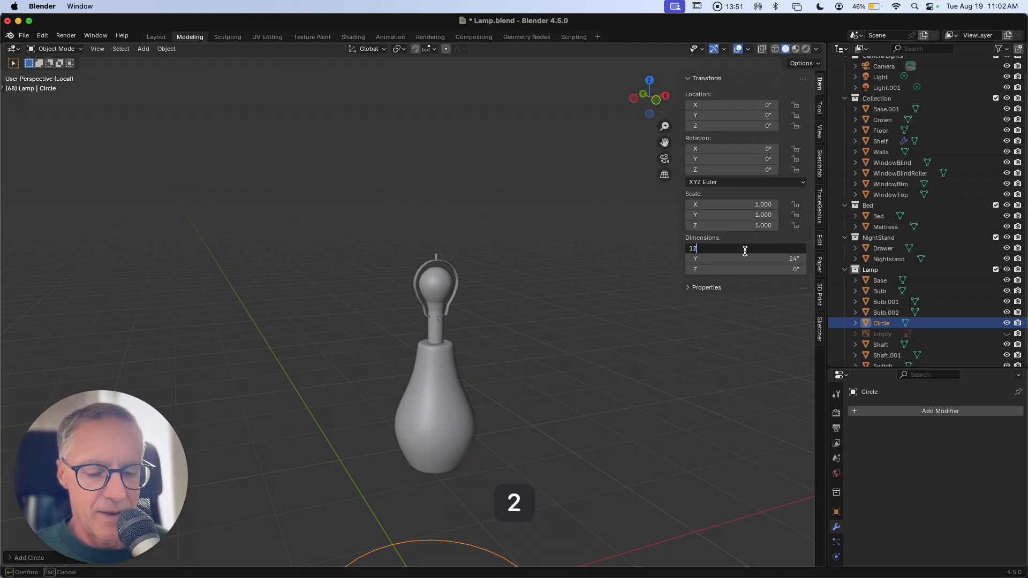
{"action": "key", "text": "Return"}
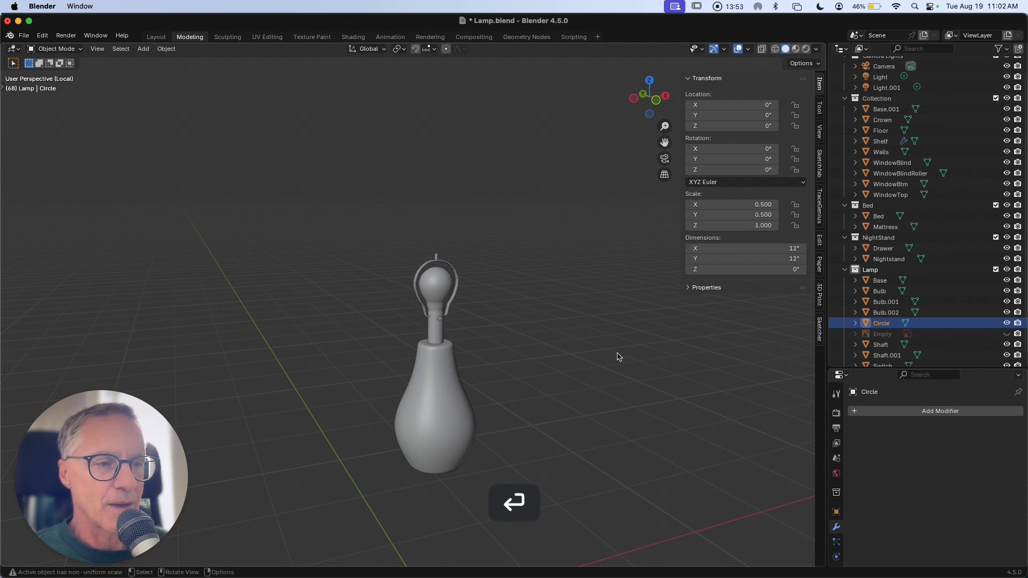
In front view, raise the circle along Z to a height of about 36.2 inches, level with the small post above the harp.
{"action": "scroll", "coordinate": [608, 366], "scroll_direction": "left", "scroll_amount": 5}
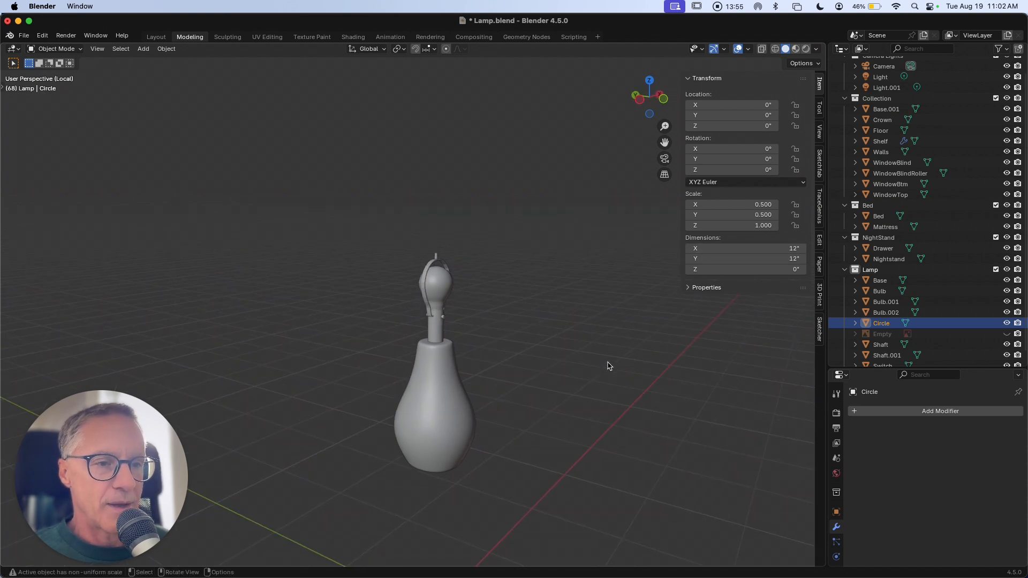
{"action": "scroll", "coordinate": [608, 366], "scroll_direction": "right", "scroll_amount": 4}
{"action": "key", "text": "grave"}
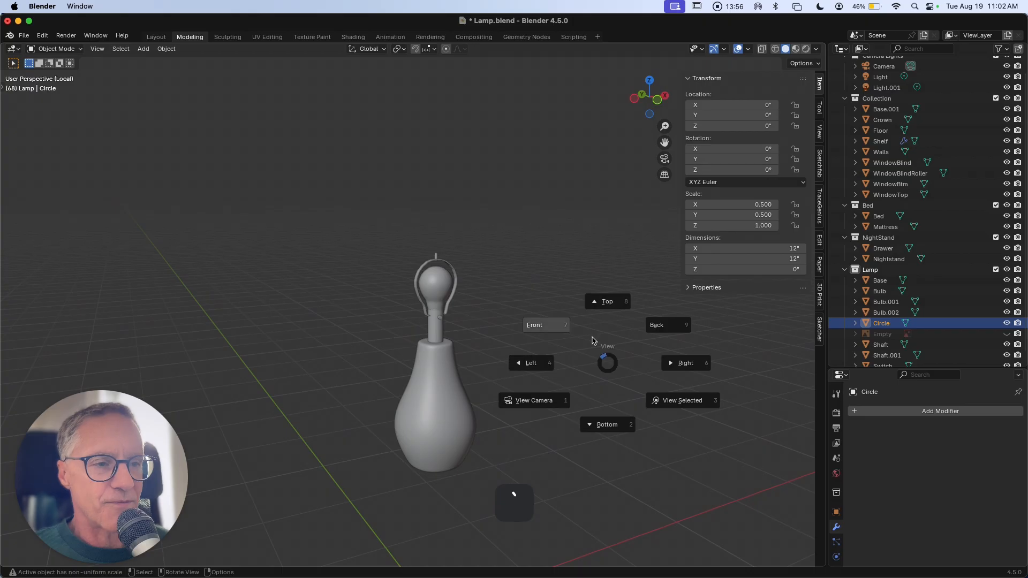
{"action": "left_click", "coordinate": [544, 326]}
{"action": "key", "text": "g"}
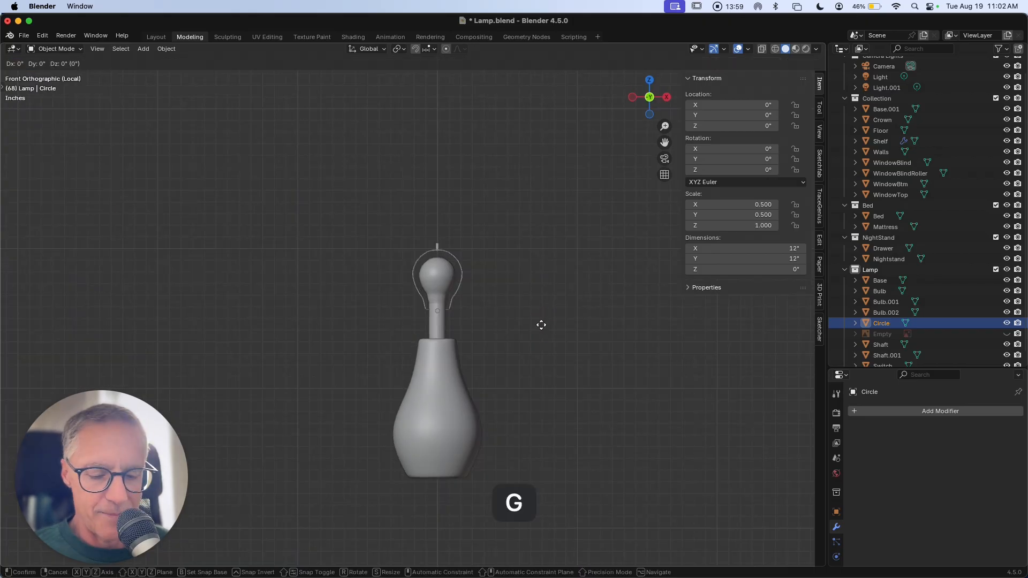
{"action": "key", "text": "z"}
{"action": "left_click", "coordinate": [529, 200]}
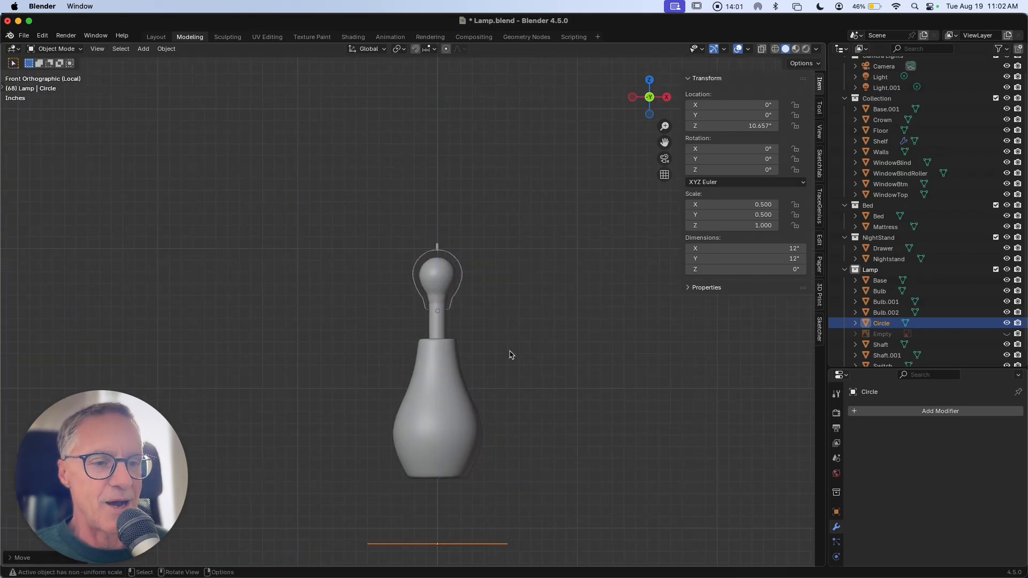
{"action": "key", "text": "g"}
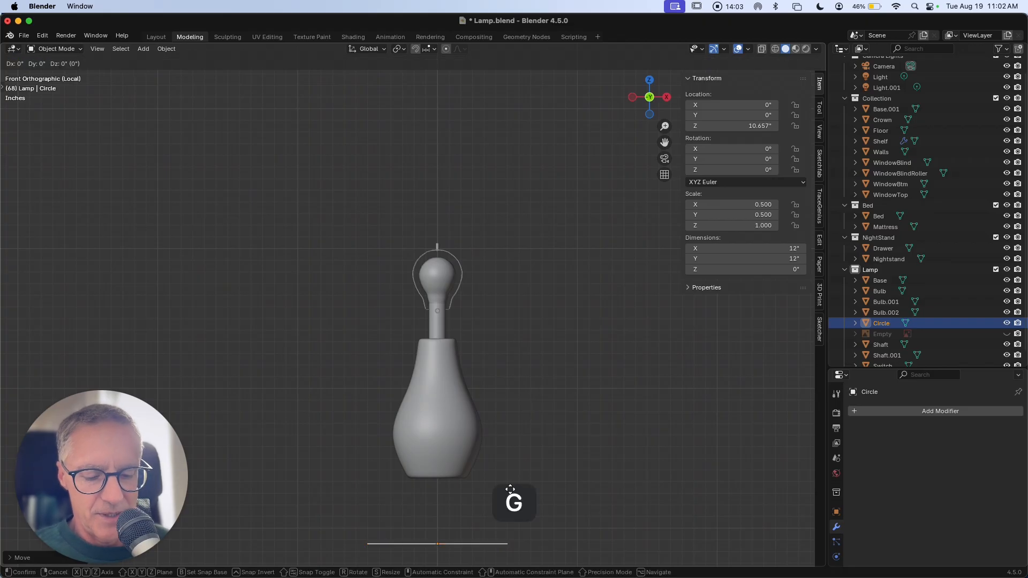
{"action": "key", "text": "z"}
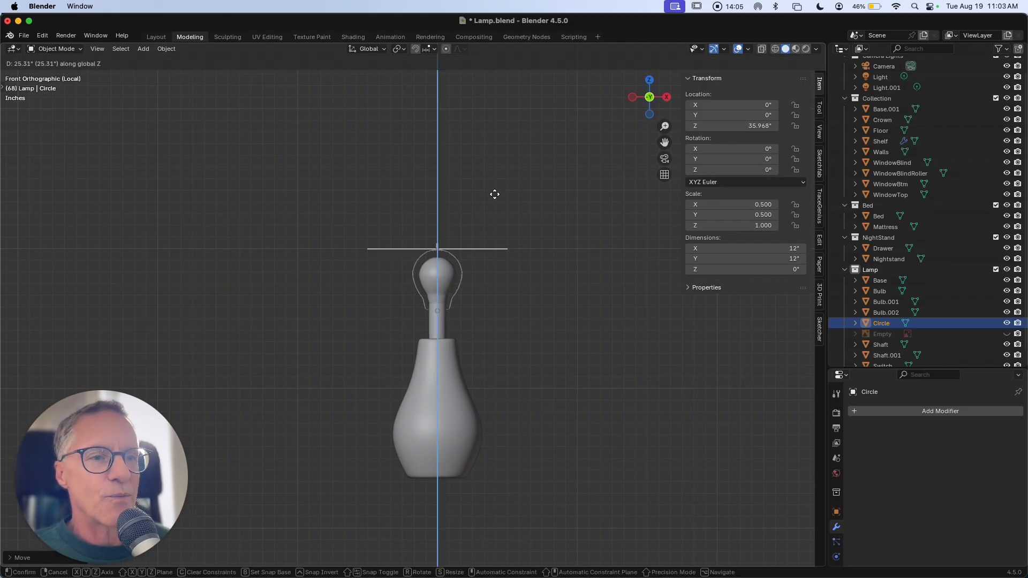
{"action": "left_click", "coordinate": [495, 194]}
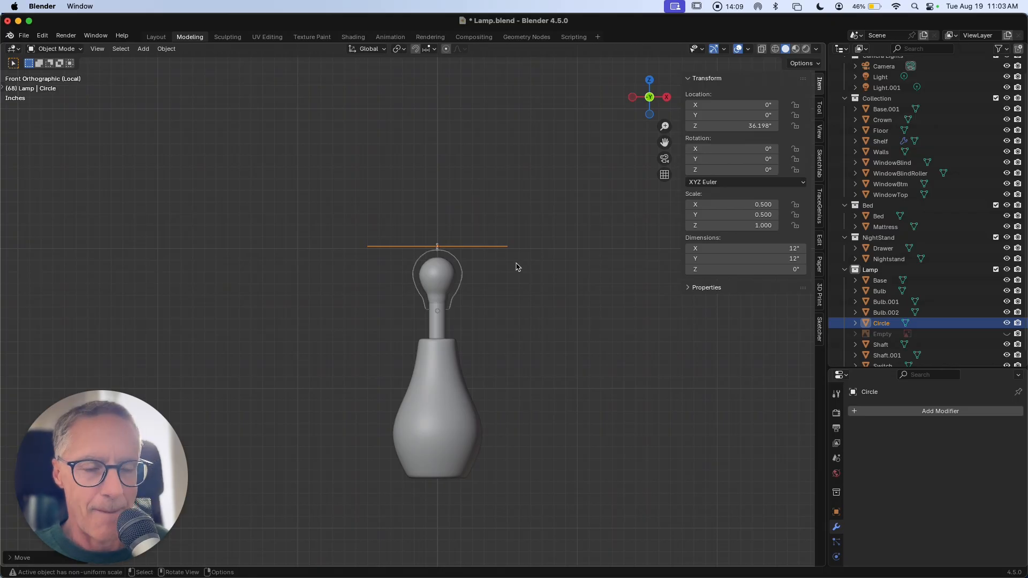
Extrude the circle's edges straight down along Z by about 7.6 inches to form the lampshade wall.
{"action": "key", "text": "Tab"}
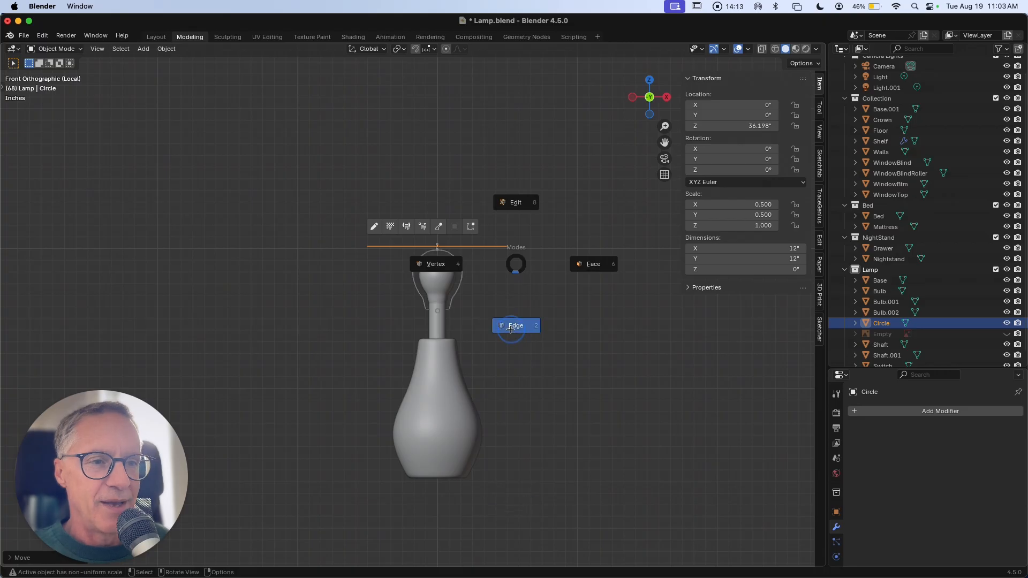
{"action": "left_click", "coordinate": [511, 327]}
{"action": "key", "text": "e"}
{"action": "key", "text": "z"}
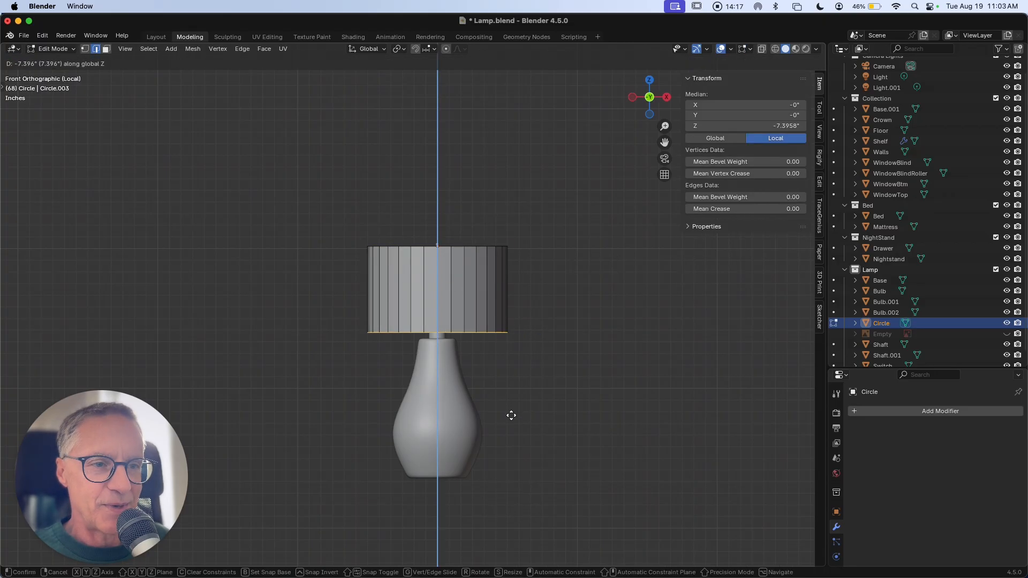
{"action": "left_click", "coordinate": [511, 415]}
{"action": "middle_click_drag", "start_coordinate": [511, 416], "coordinate": [505, 380]}
{"action": "scroll", "coordinate": [483, 368], "scroll_direction": "up", "scroll_amount": 3}
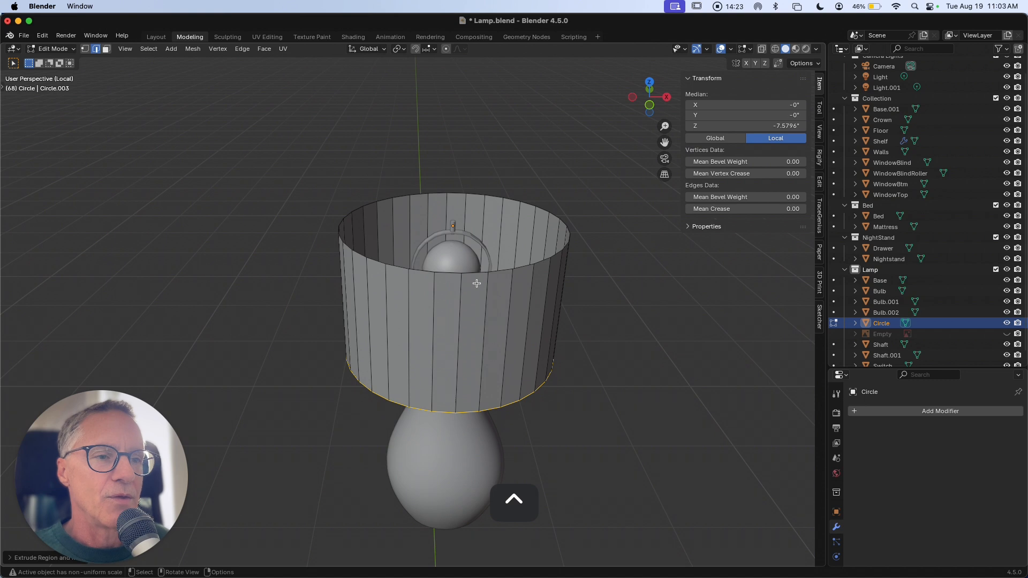
Cut two horizontal edge loops into the lampshade wall, about 0.13 and 0.28 inches below its upper rim.
{"action": "key", "text": "super"}
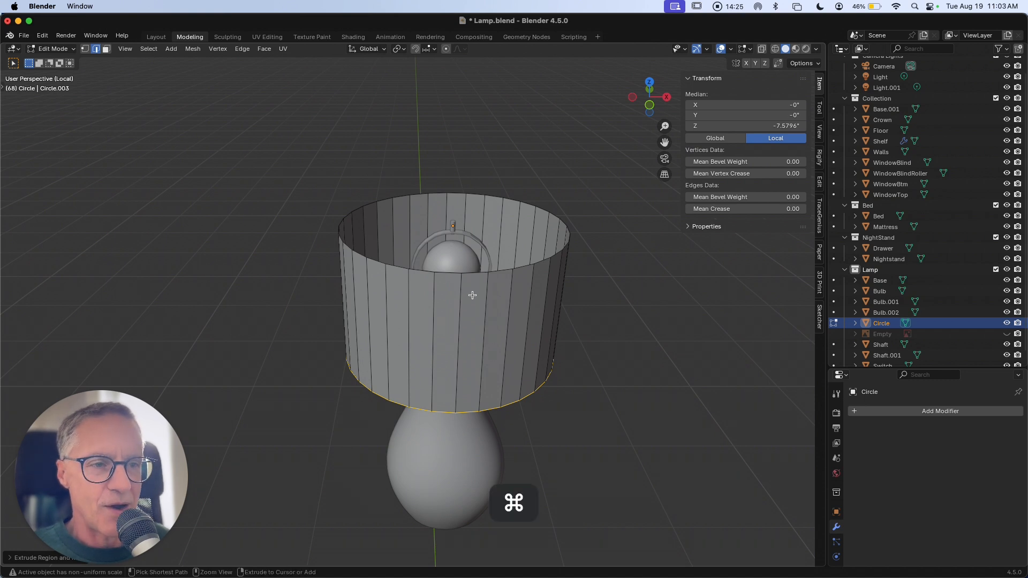
{"action": "key", "text": "super+r"}
{"action": "left_click", "coordinate": [471, 293]}
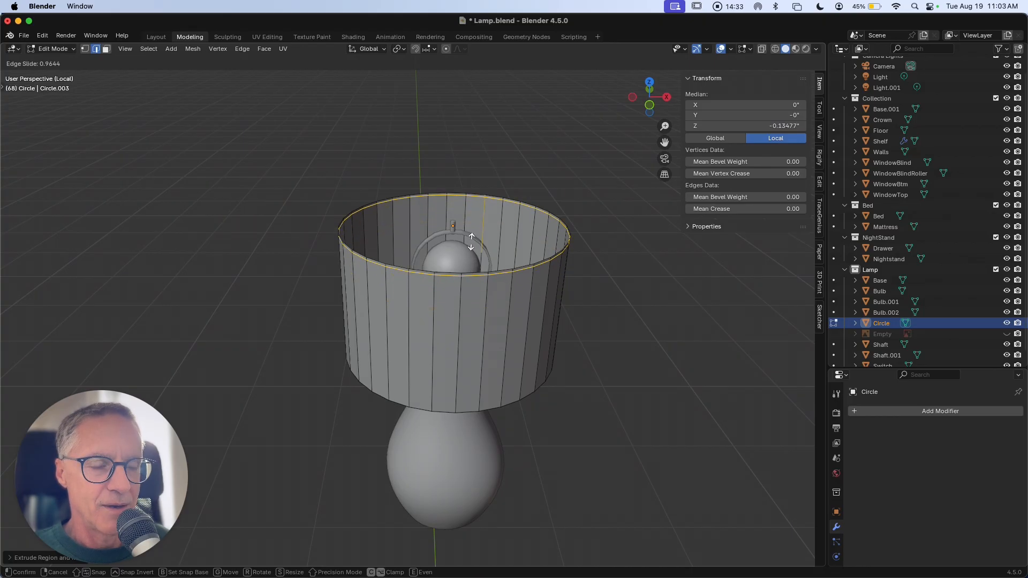
{"action": "left_click", "coordinate": [471, 241]}
{"action": "scroll", "coordinate": [475, 288], "scroll_direction": "down", "scroll_amount": 2}
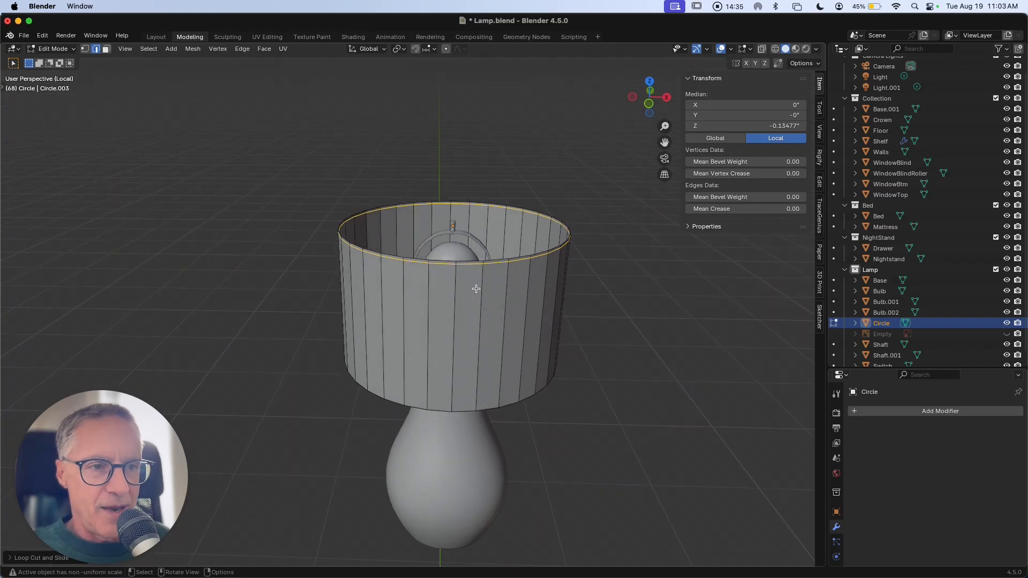
{"action": "key", "text": "super+r"}
{"action": "left_click", "coordinate": [476, 287]}
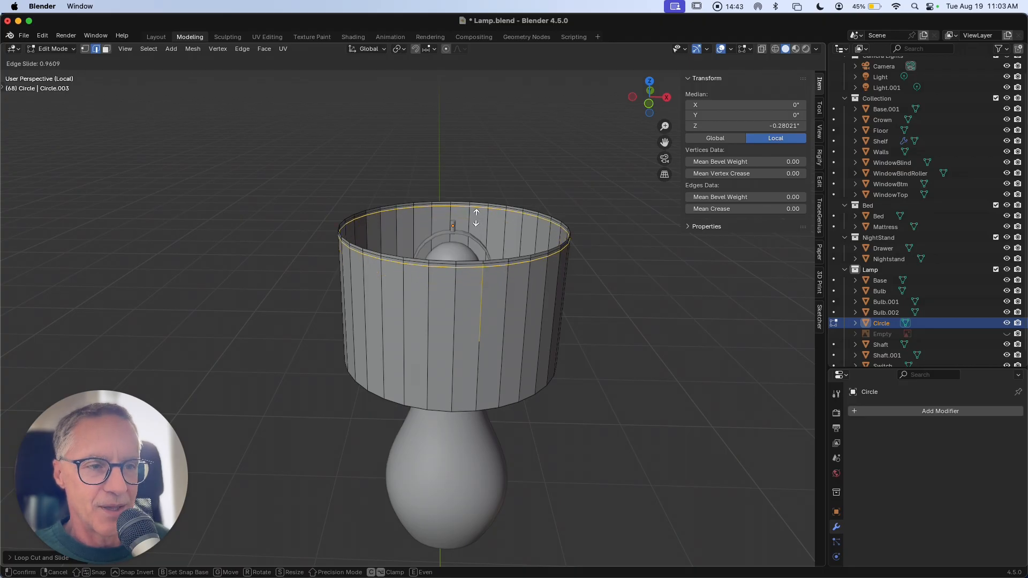
{"action": "left_click", "coordinate": [476, 217]}
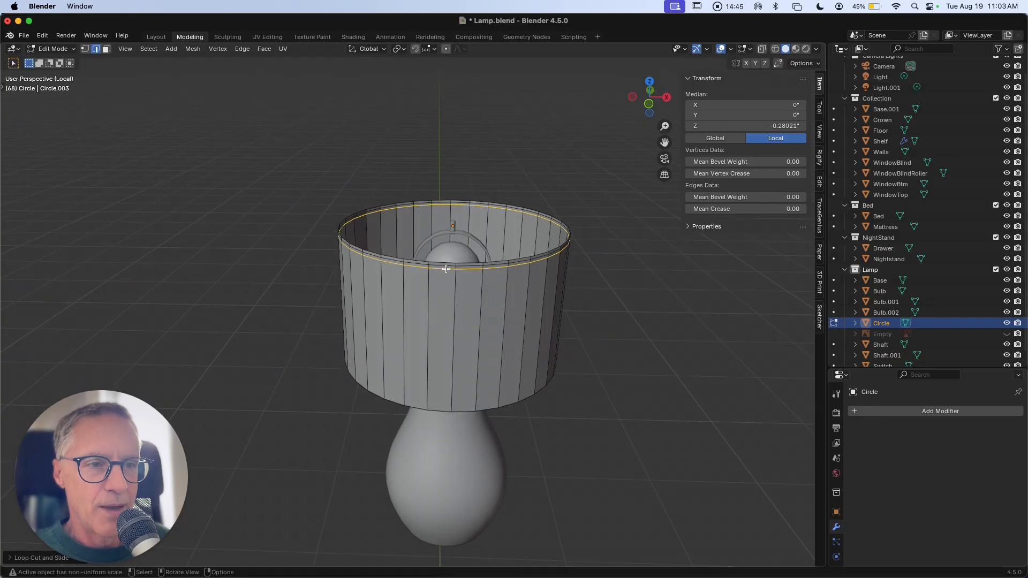
Select the first edge loop below the upper rim and bevel it with one segment and an offset of about 0.046 inches.
{"action": "left_click", "coordinate": [445, 264]}
{"action": "key", "text": "c"}
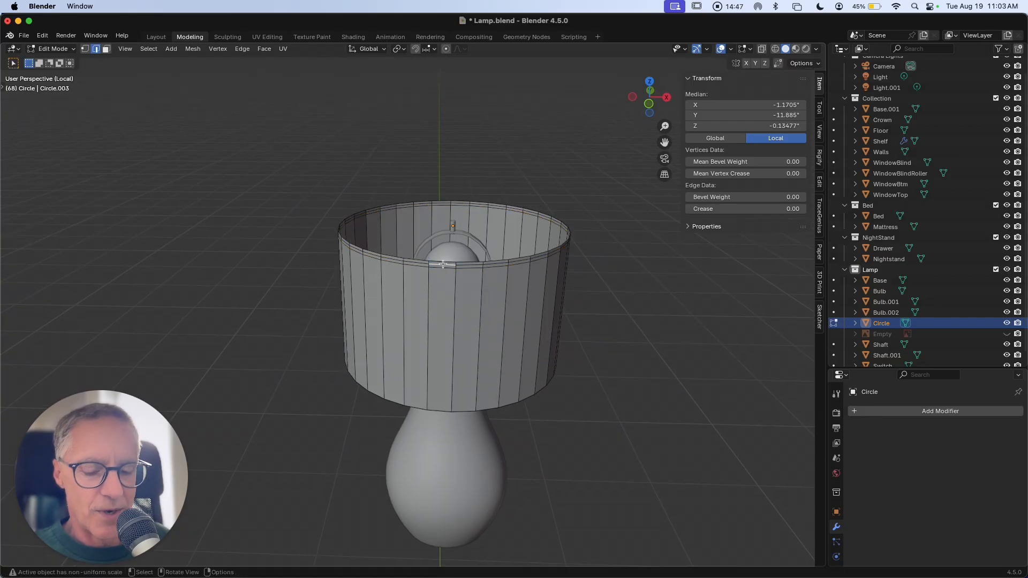
{"action": "left_click", "coordinate": [443, 263], "text": "alt"}
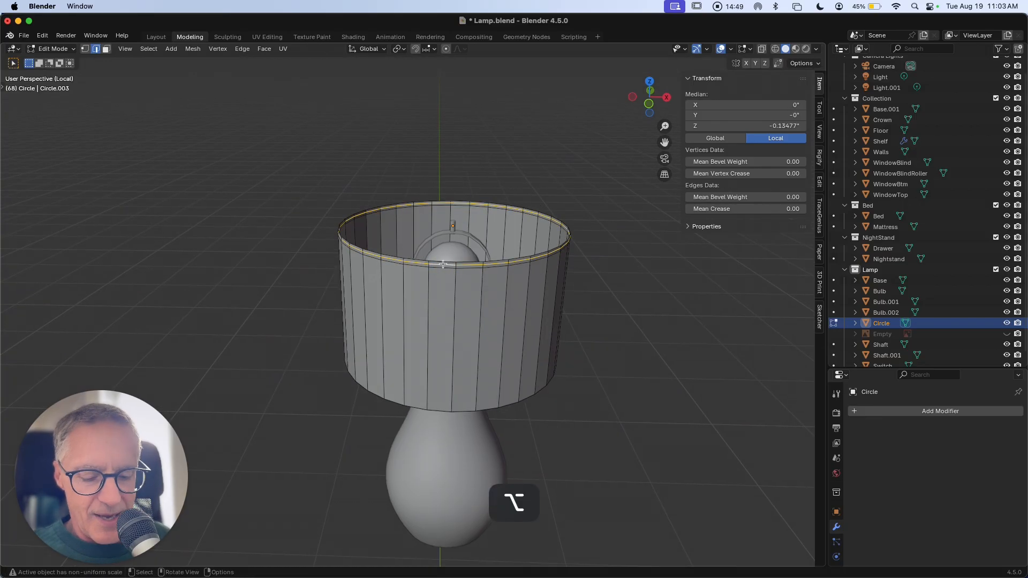
{"action": "scroll", "coordinate": [443, 264], "scroll_direction": "up", "scroll_amount": 5, "text": "ctrl"}
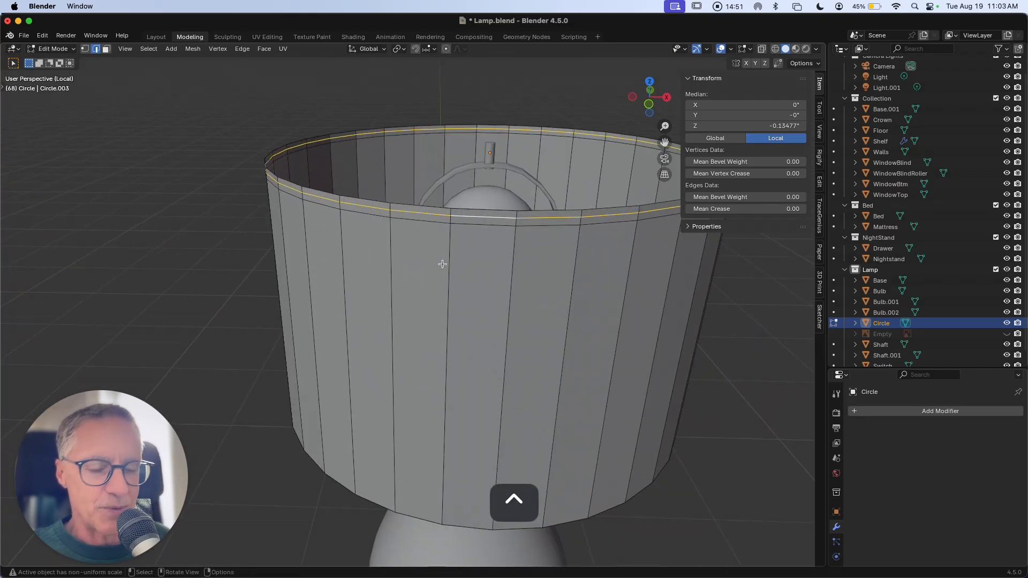
{"action": "key", "text": "super+b"}
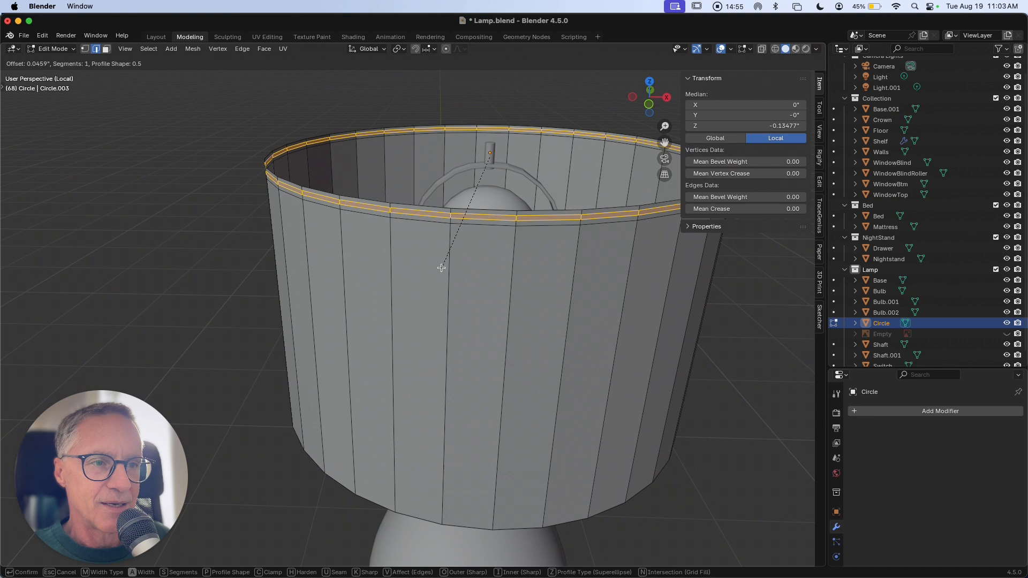
{"action": "left_click", "coordinate": [442, 268]}
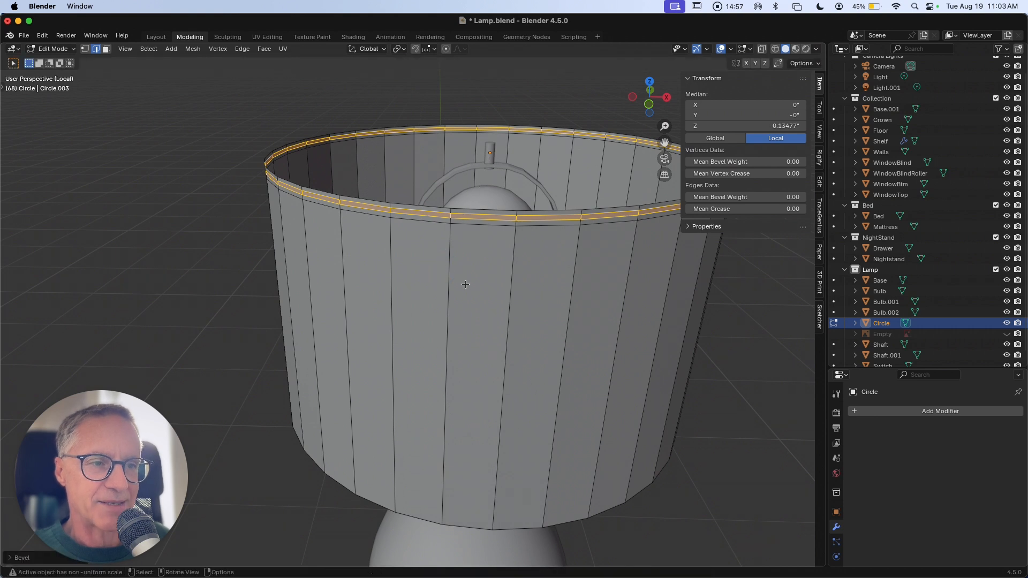
{"action": "scroll", "coordinate": [473, 287], "scroll_direction": "down", "scroll_amount": 5, "text": "ctrl"}
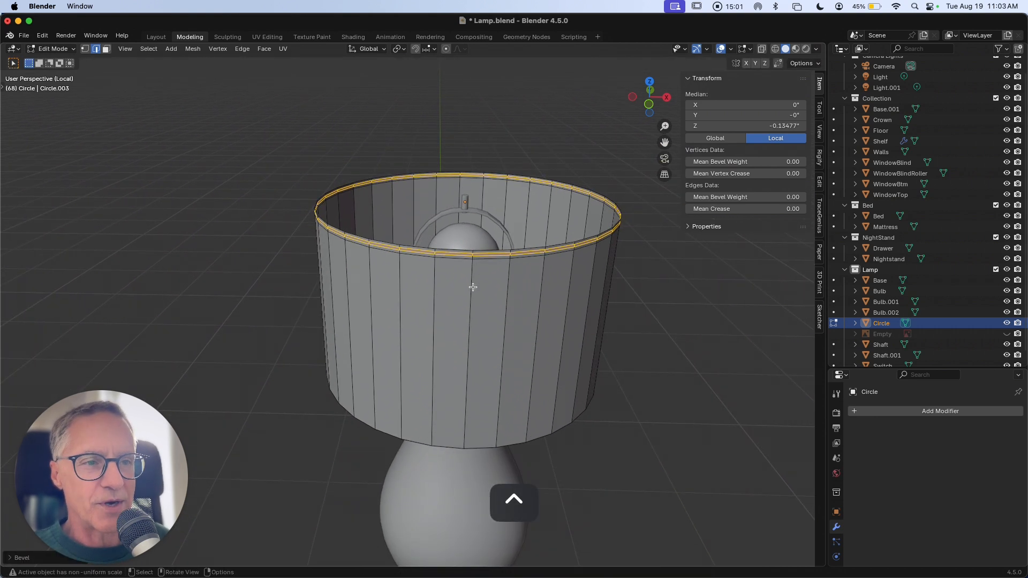
Select the four edge loops at the lampshade's upper rim and scale them to about 0.46 to taper the shade.
{"action": "key", "text": "Tab"}
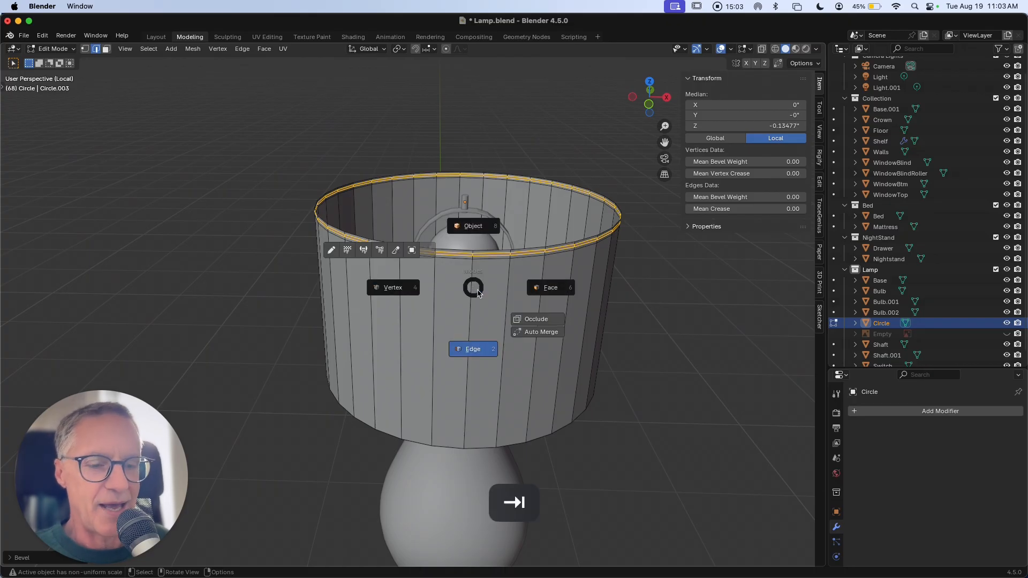
{"action": "key", "text": "Escape"}
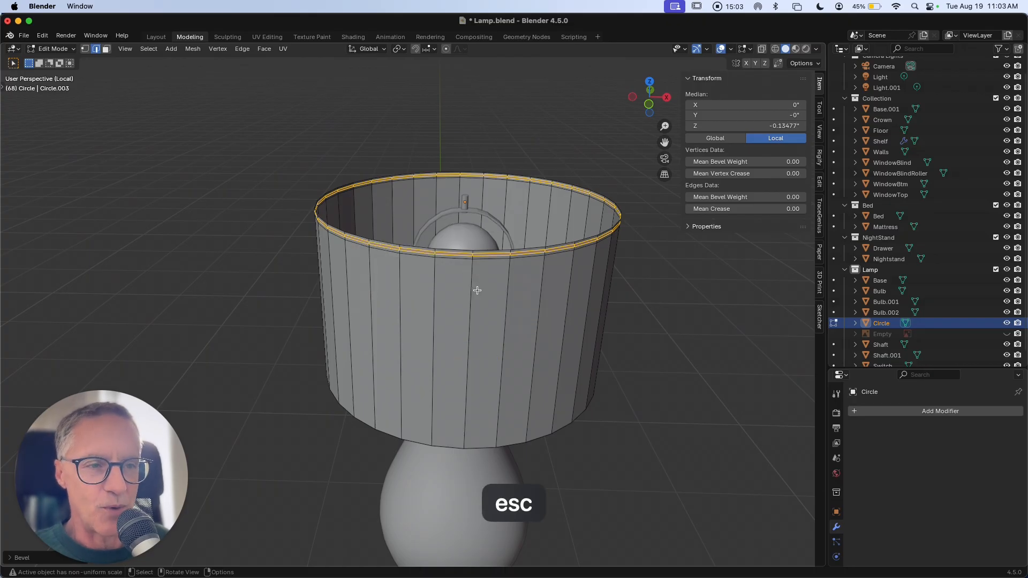
{"action": "left_click", "coordinate": [461, 250]}
{"action": "left_click", "coordinate": [460, 251], "text": "alt"}
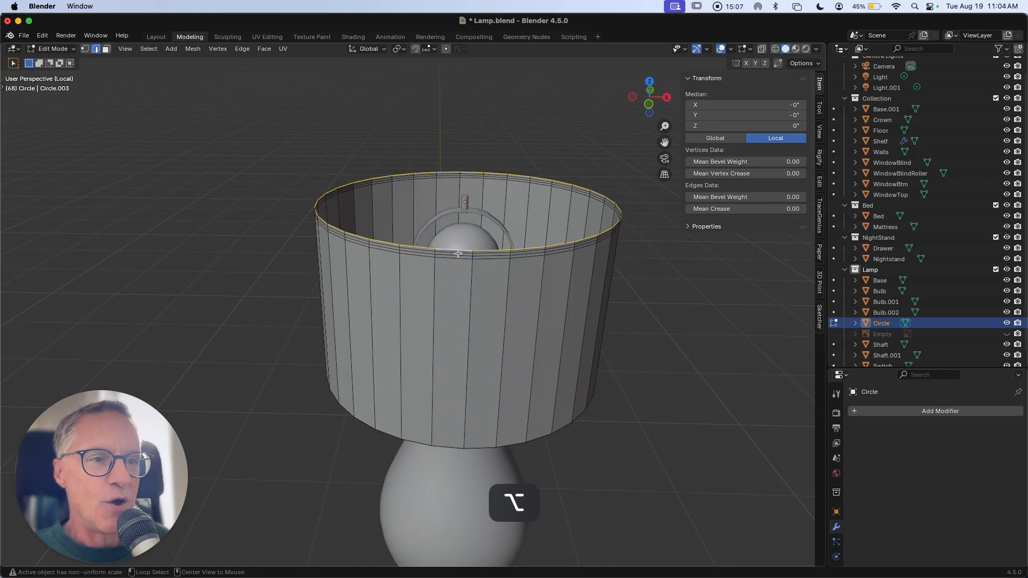
{"action": "left_click", "coordinate": [458, 254], "text": "alt+shift"}
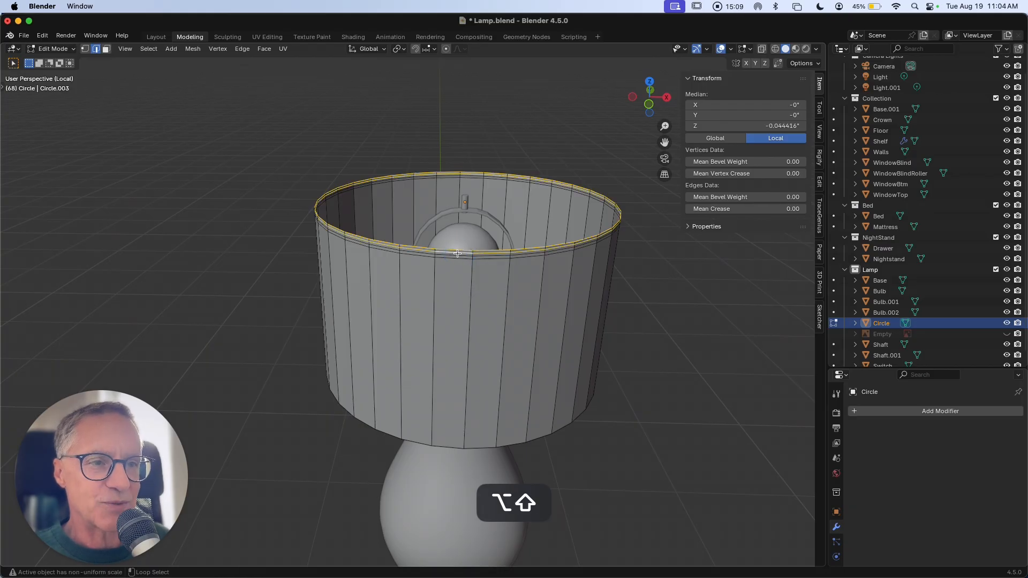
{"action": "left_click", "coordinate": [457, 257], "text": "alt+shift"}
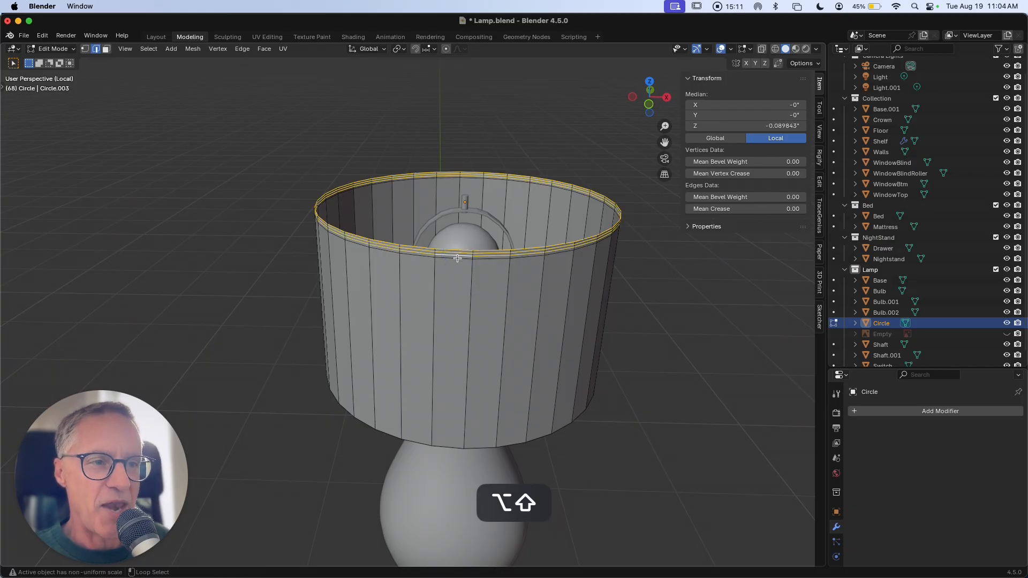
{"action": "left_click", "coordinate": [457, 258], "text": "alt+shift"}
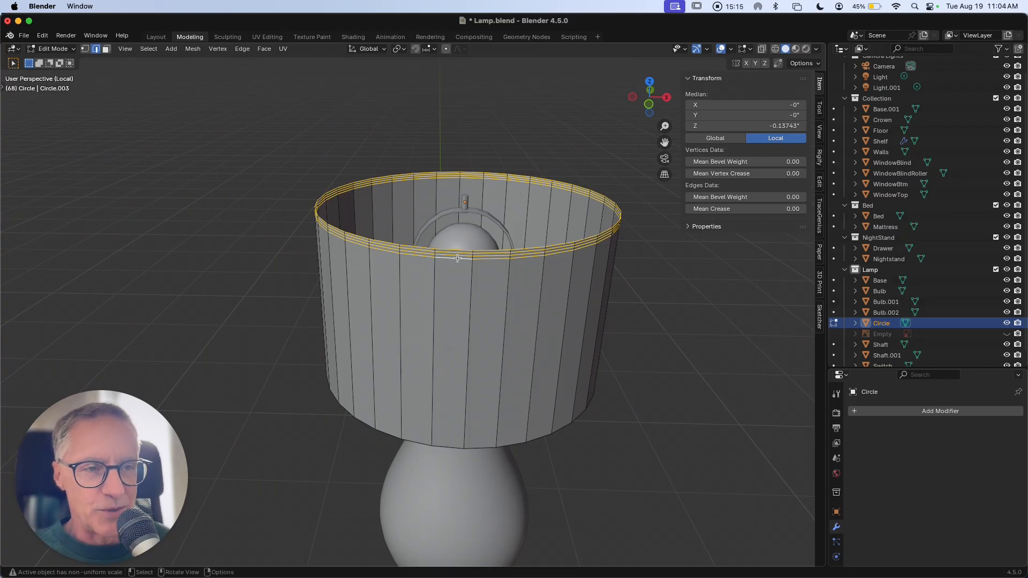
{"action": "key", "text": "s"}
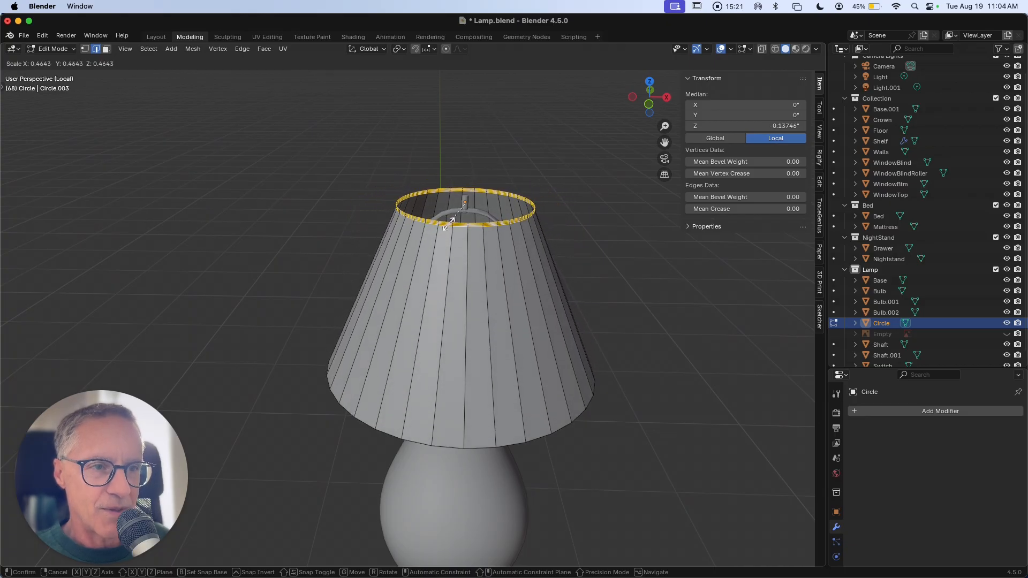
{"action": "left_click", "coordinate": [448, 223]}
Show the tapered lampshade in top orthographic view and switch the mesh selection to face mode.
{"action": "middle_click_drag", "start_coordinate": [516, 292], "coordinate": [509, 282]}
{"action": "scroll", "coordinate": [516, 286], "scroll_direction": "down", "scroll_amount": 6, "text": "ctrl"}
{"action": "scroll", "coordinate": [486, 291], "scroll_direction": "up", "scroll_amount": 10, "text": "ctrl"}
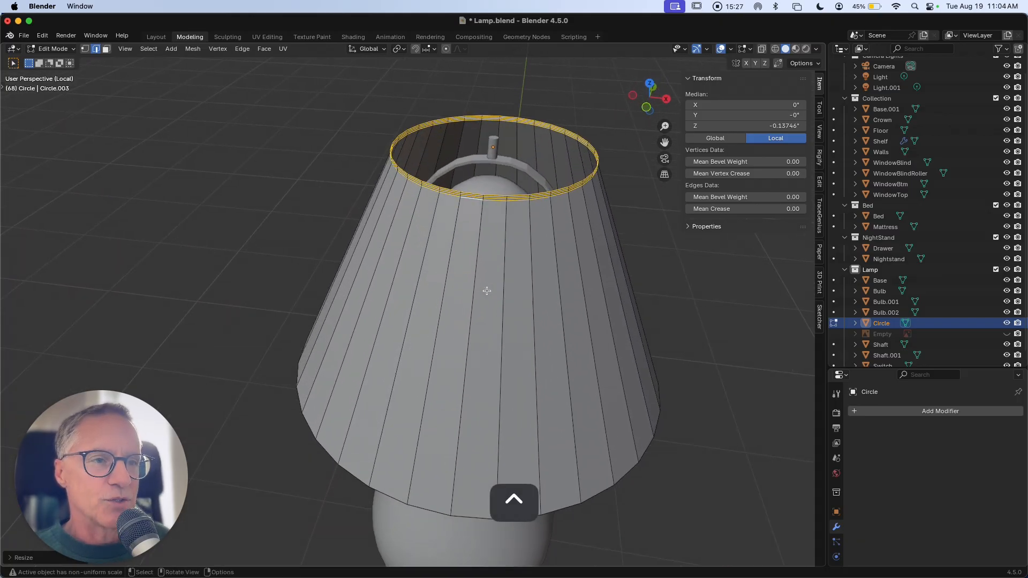
{"action": "scroll", "coordinate": [485, 291], "scroll_direction": "up", "scroll_amount": 4, "text": "ctrl"}
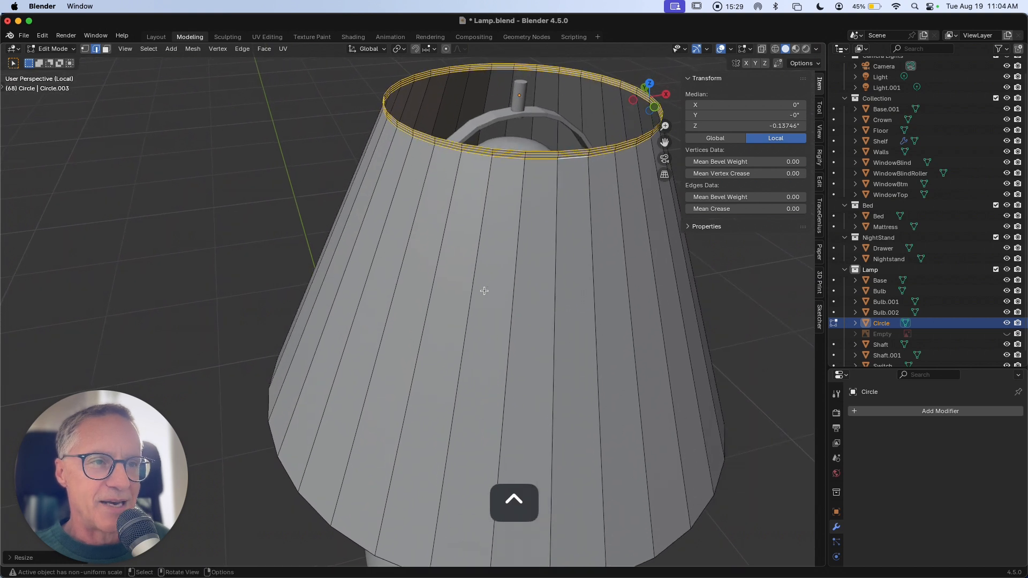
{"action": "scroll", "coordinate": [482, 291], "scroll_direction": "up", "scroll_amount": 1, "text": "ctrl"}
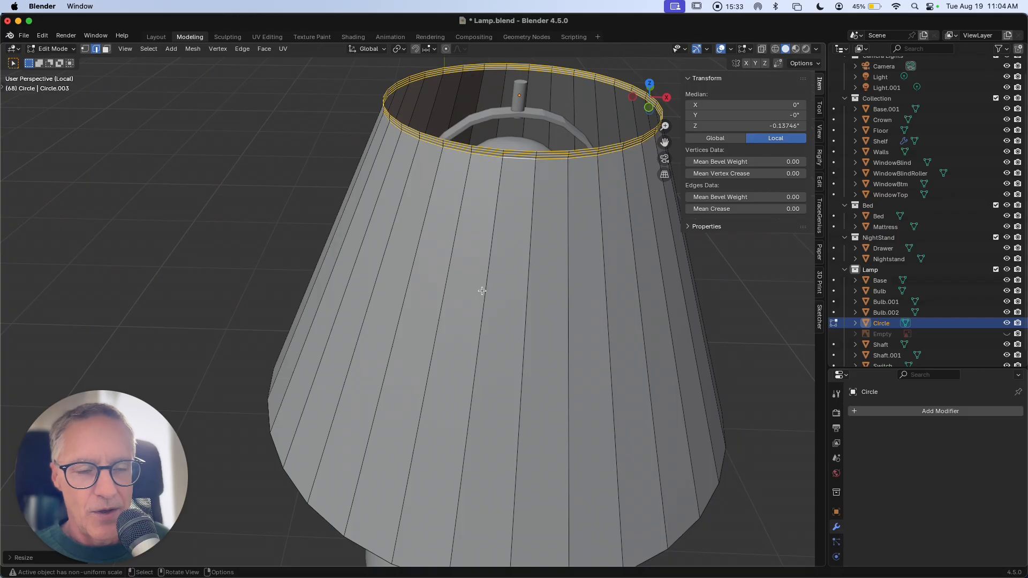
{"action": "key", "text": "grave"}
{"action": "left_click", "coordinate": [482, 229]}
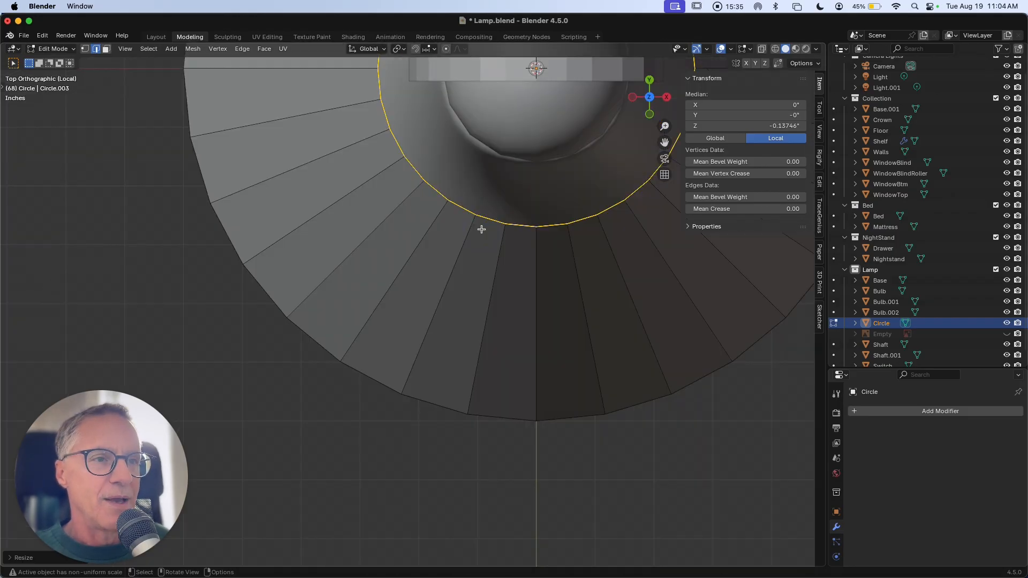
{"action": "scroll", "coordinate": [481, 229], "scroll_direction": "down", "scroll_amount": 3, "text": "ctrl"}
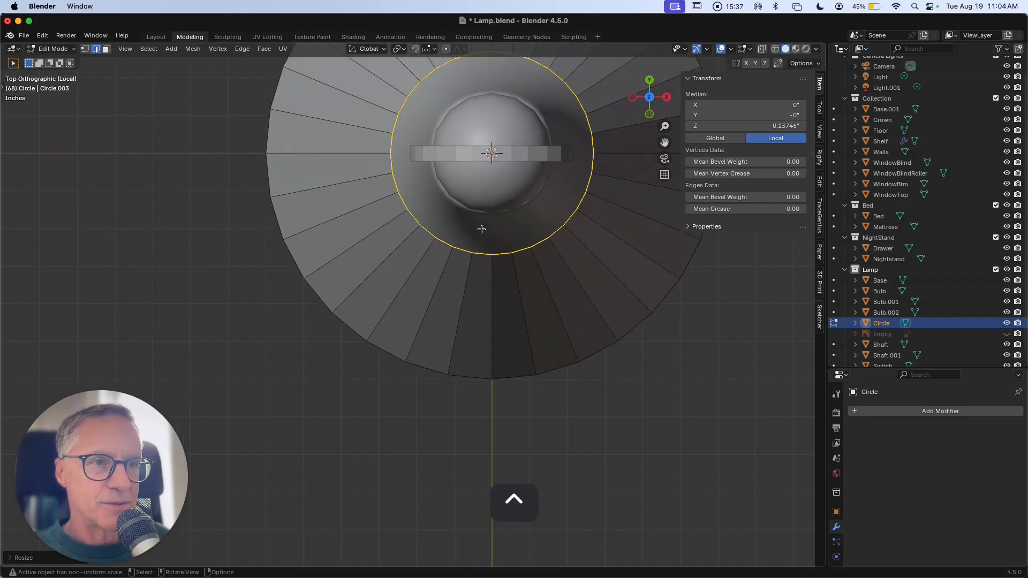
{"action": "middle_click_drag", "start_coordinate": [481, 229], "coordinate": [442, 232]}
{"action": "key", "text": "grave"}
{"action": "left_click", "coordinate": [455, 197]}
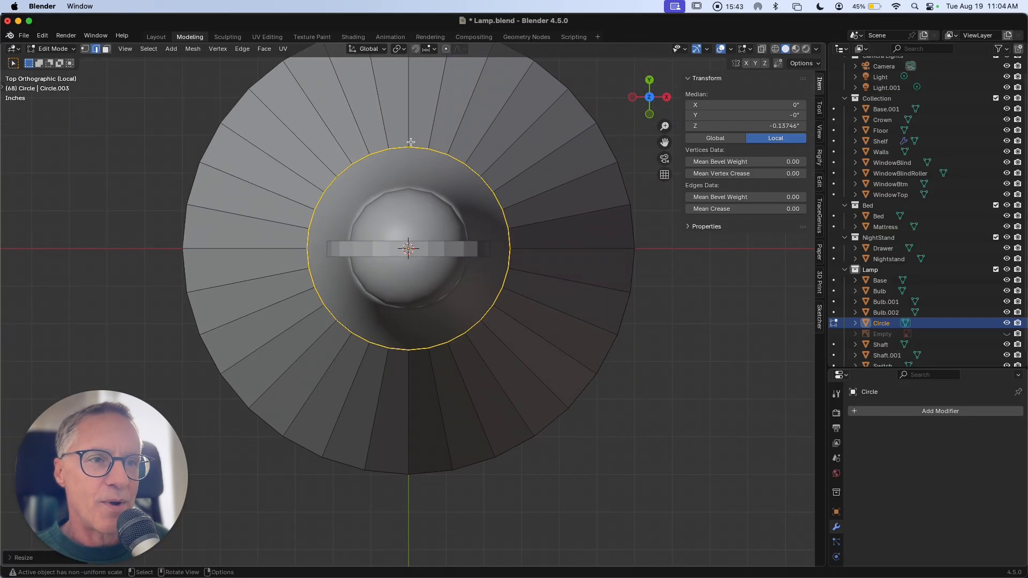
{"action": "left_click", "coordinate": [397, 359]}
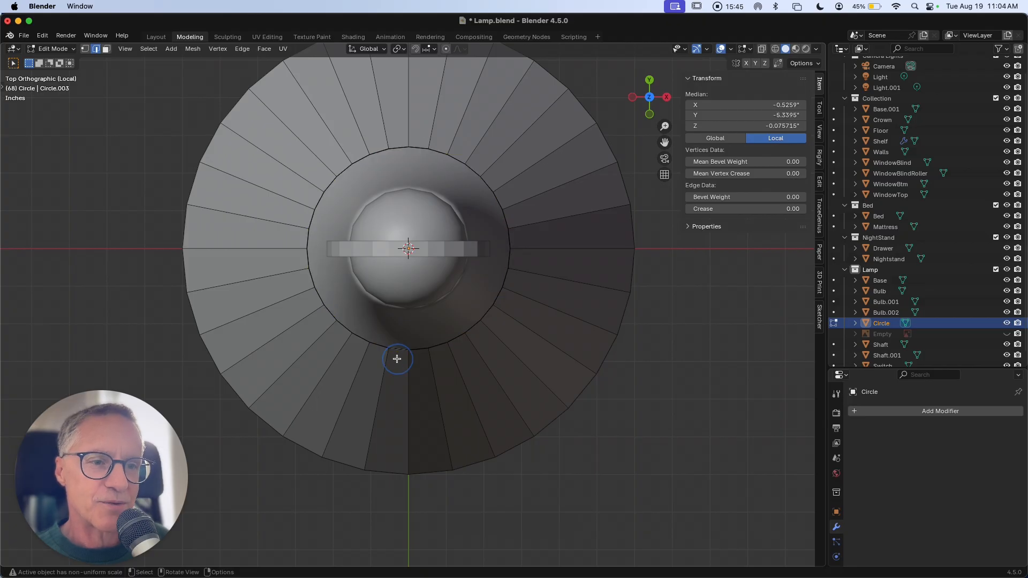
{"action": "key", "text": "ctrl+Tab"}
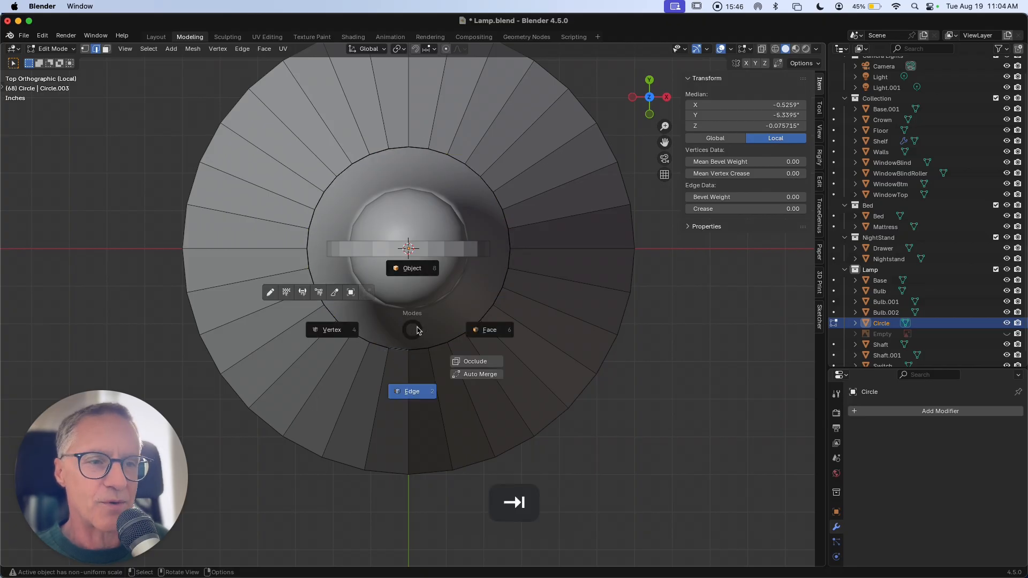
{"action": "left_click", "coordinate": [481, 334]}
Select two diametrically opposite tall wall faces of the lampshade, one on each side of the Y axis.
{"action": "left_click", "coordinate": [399, 371]}
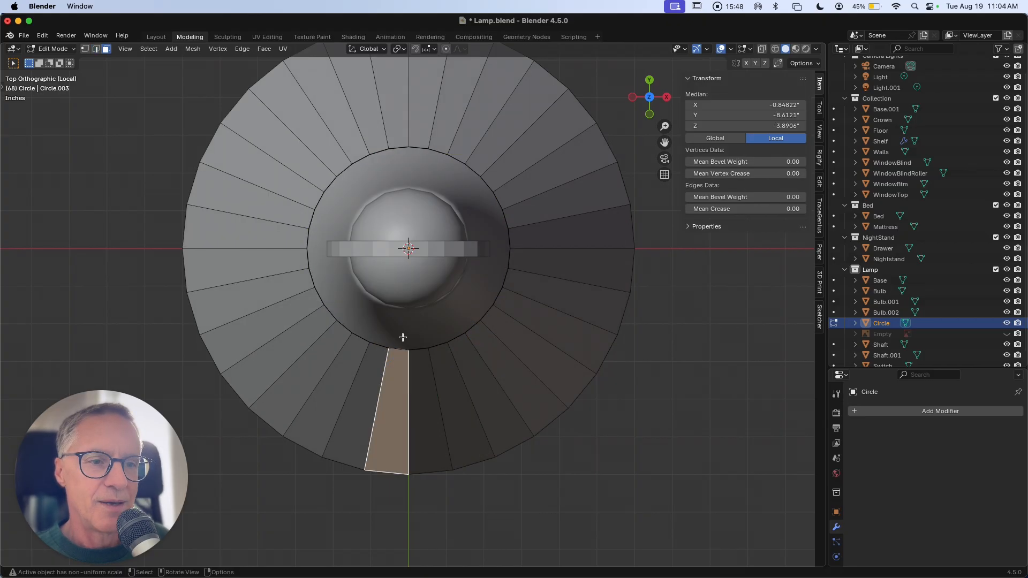
{"action": "left_click", "coordinate": [423, 131], "text": "shift"}
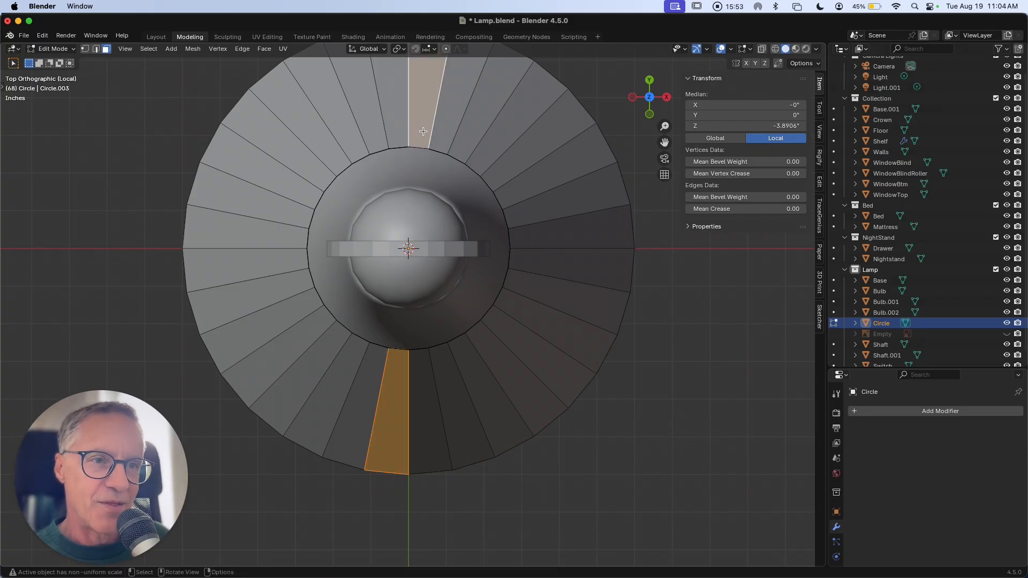
{"action": "left_click", "coordinate": [398, 123]}
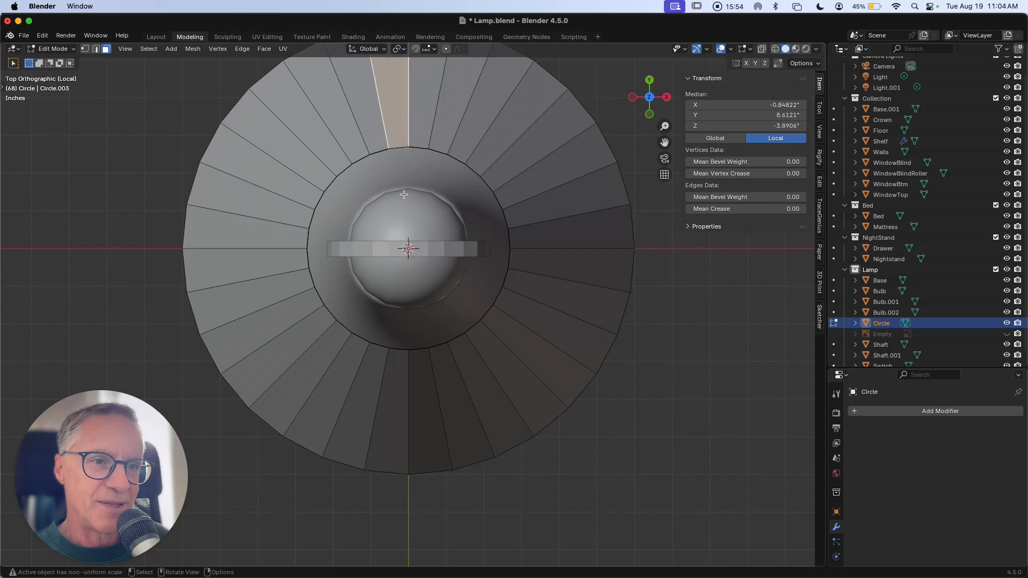
{"action": "left_click", "coordinate": [422, 393], "text": "shift"}
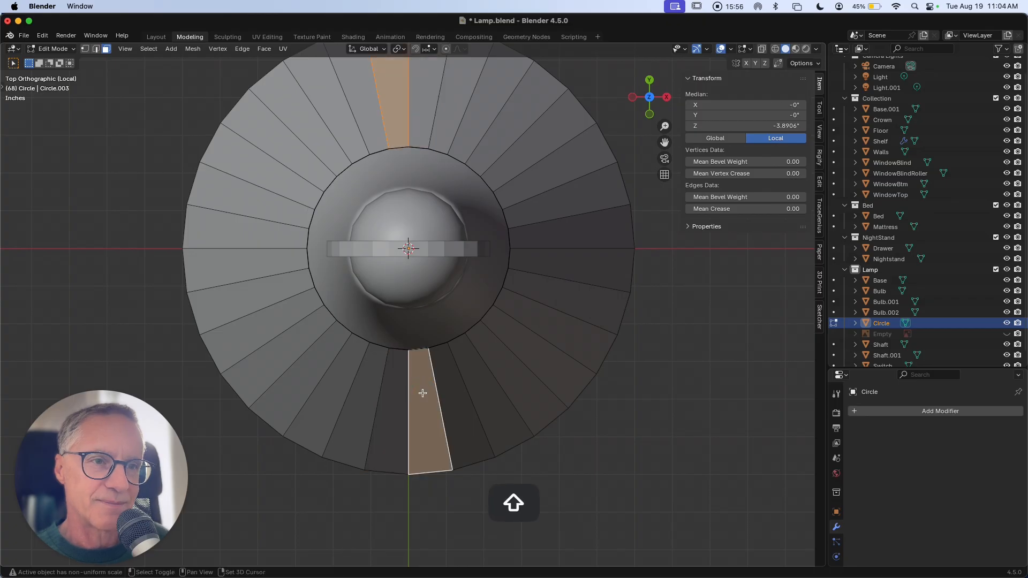
{"action": "left_click", "coordinate": [429, 91]}
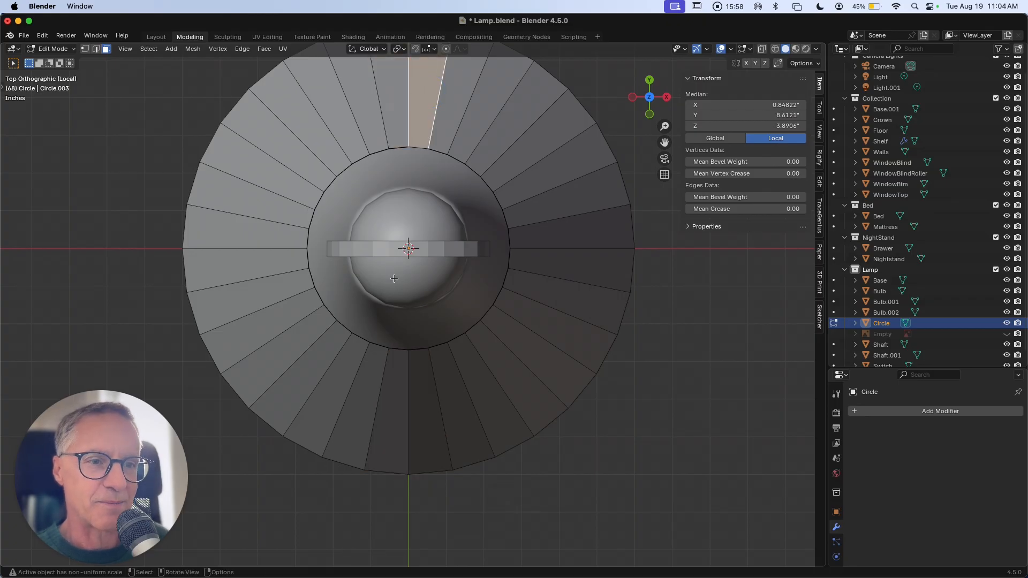
{"action": "left_click", "coordinate": [391, 385], "text": "shift"}
Replace the selected tall front wall face with the middle narrow rim face above it, keeping the opposite face selected.
{"action": "scroll", "coordinate": [391, 386], "scroll_direction": "down", "scroll_amount": 5}
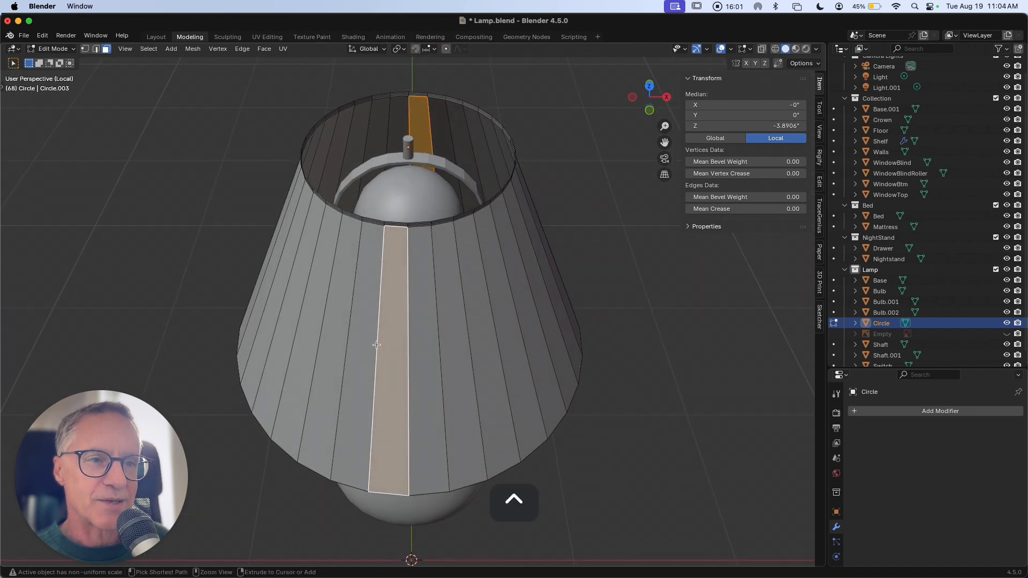
{"action": "scroll", "coordinate": [375, 345], "scroll_direction": "up", "scroll_amount": 3, "text": "ctrl"}
{"action": "scroll", "coordinate": [374, 346], "scroll_direction": "up", "scroll_amount": 3, "text": "ctrl"}
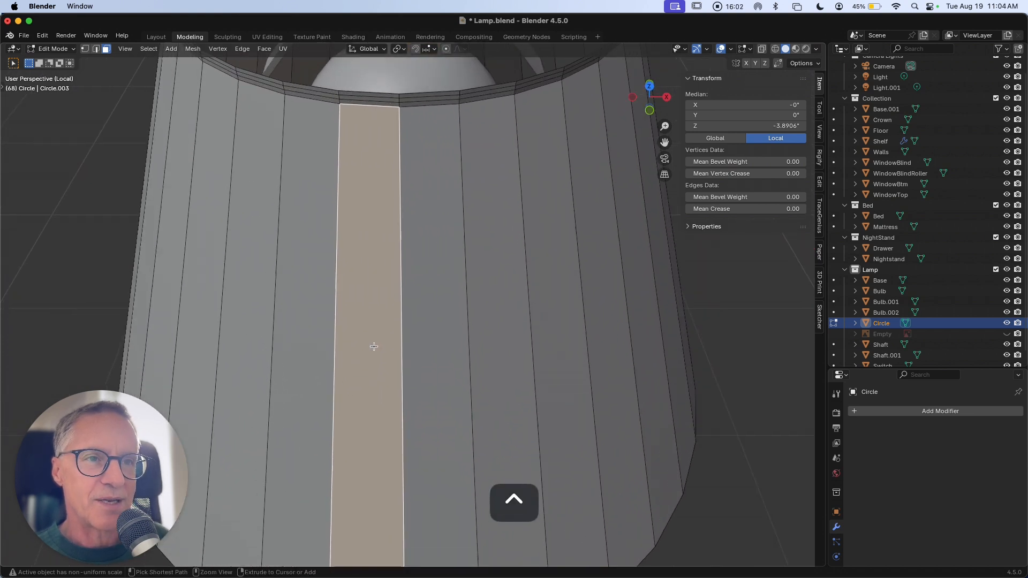
{"action": "left_click", "coordinate": [356, 98], "text": "shift"}
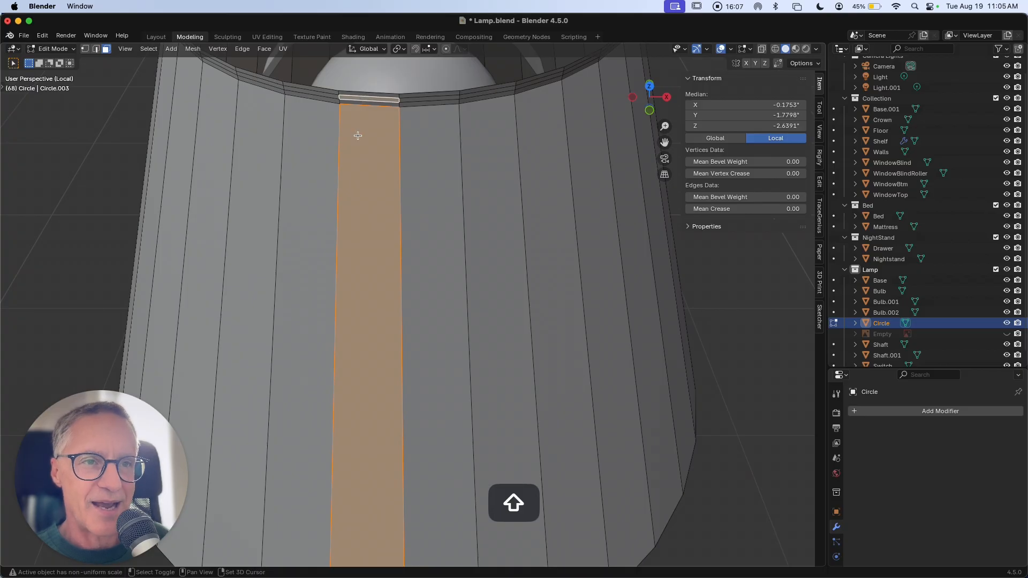
{"action": "left_click", "coordinate": [357, 135], "text": "shift"}
{"action": "scroll", "coordinate": [358, 135], "scroll_direction": "down", "scroll_amount": 8, "text": "ctrl"}
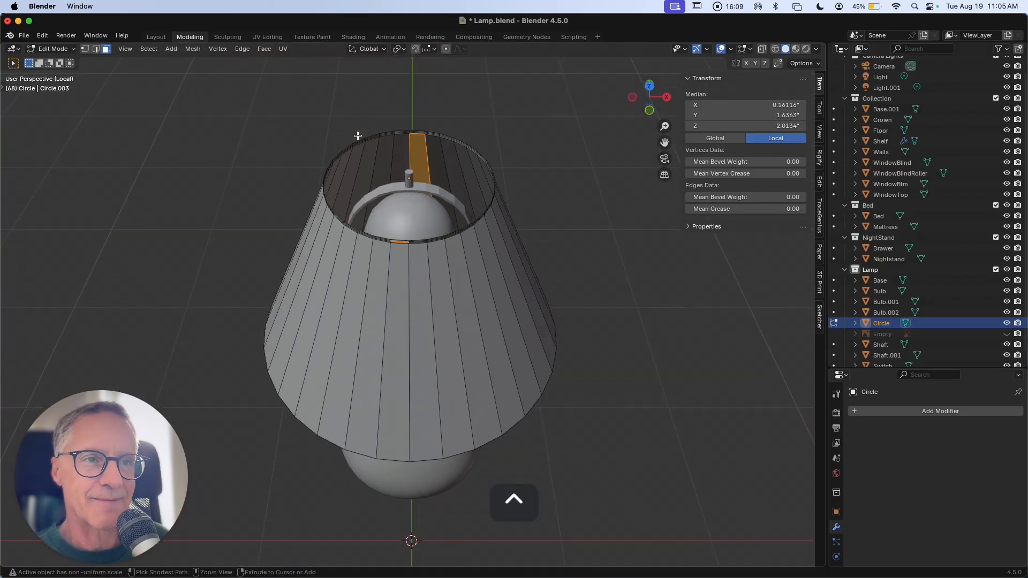
On the opposite side of the lampshade, replace the selected tall wall face with the middle narrow rim face above it.
{"action": "scroll", "coordinate": [358, 135], "scroll_direction": "right", "scroll_amount": 5}
{"action": "scroll", "coordinate": [358, 136], "scroll_direction": "right", "scroll_amount": 5}
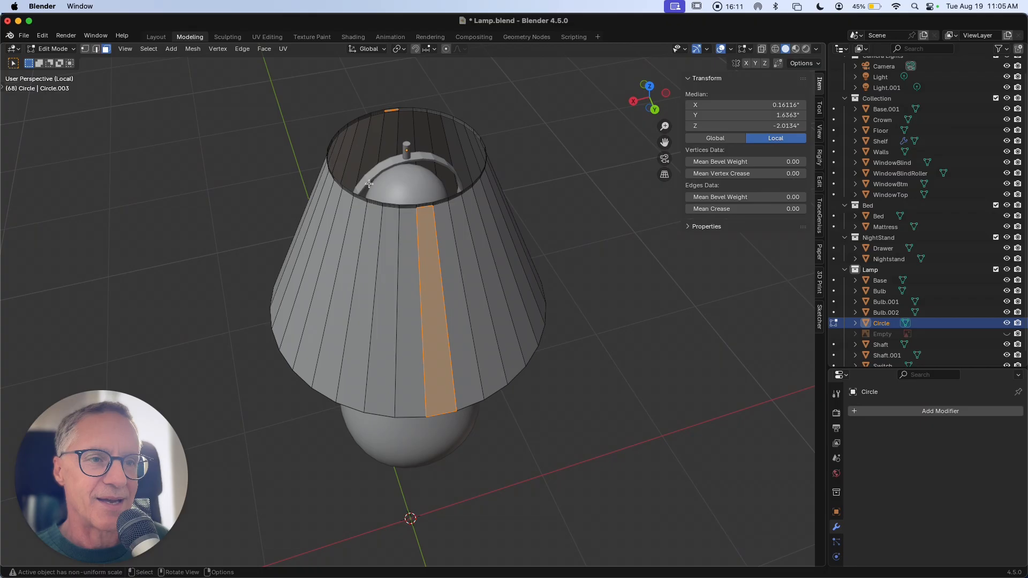
{"action": "scroll", "coordinate": [431, 240], "scroll_direction": "up", "scroll_amount": 6, "text": "ctrl"}
{"action": "scroll", "coordinate": [432, 240], "scroll_direction": "up", "scroll_amount": 1, "text": "ctrl"}
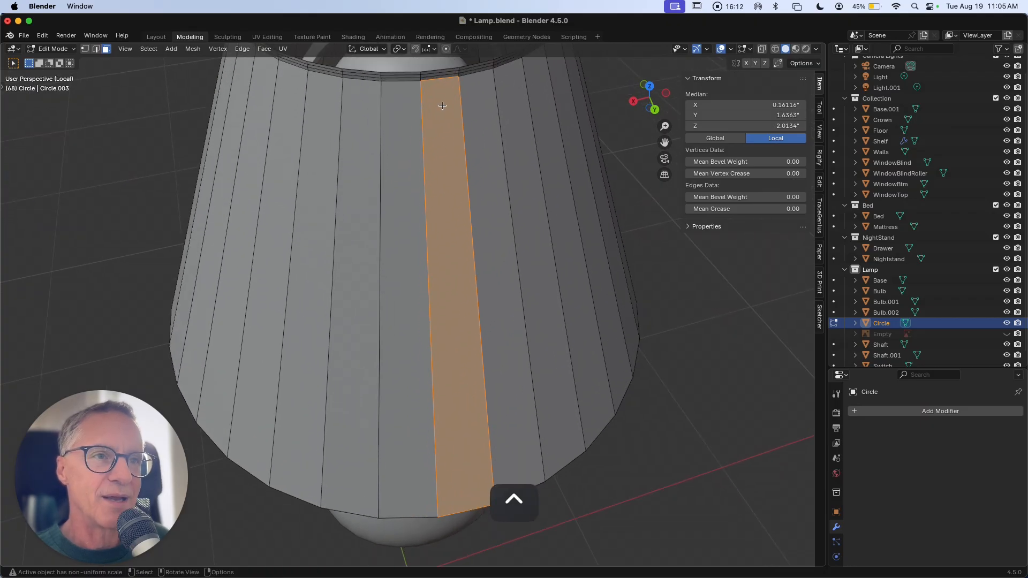
{"action": "left_click", "coordinate": [437, 75], "text": "shift"}
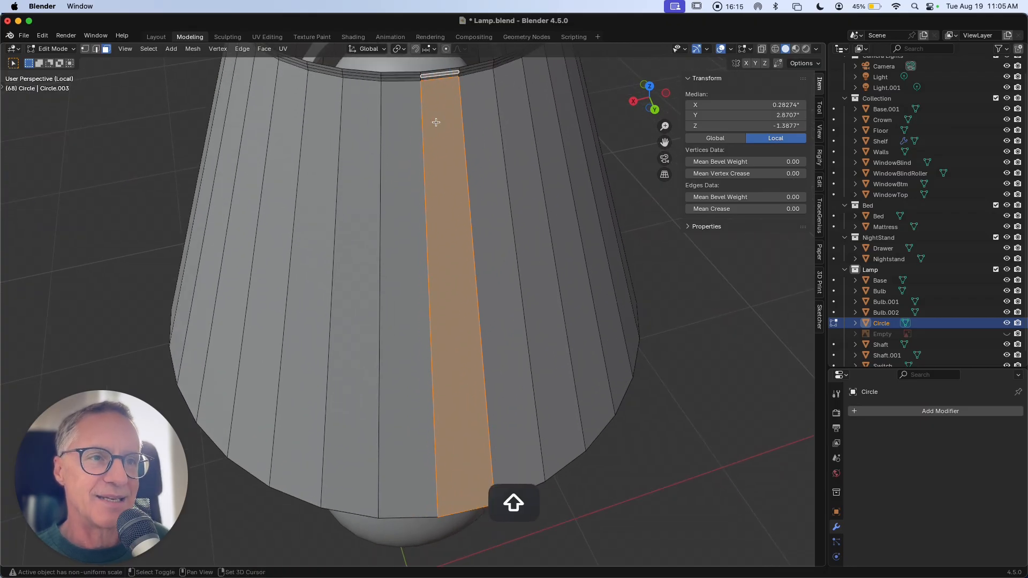
{"action": "left_click", "coordinate": [436, 122], "text": "shift"}
{"action": "scroll", "coordinate": [436, 122], "scroll_direction": "down", "scroll_amount": 4, "text": "ctrl"}
{"action": "scroll", "coordinate": [436, 122], "scroll_direction": "up", "scroll_amount": 2, "text": "ctrl"}
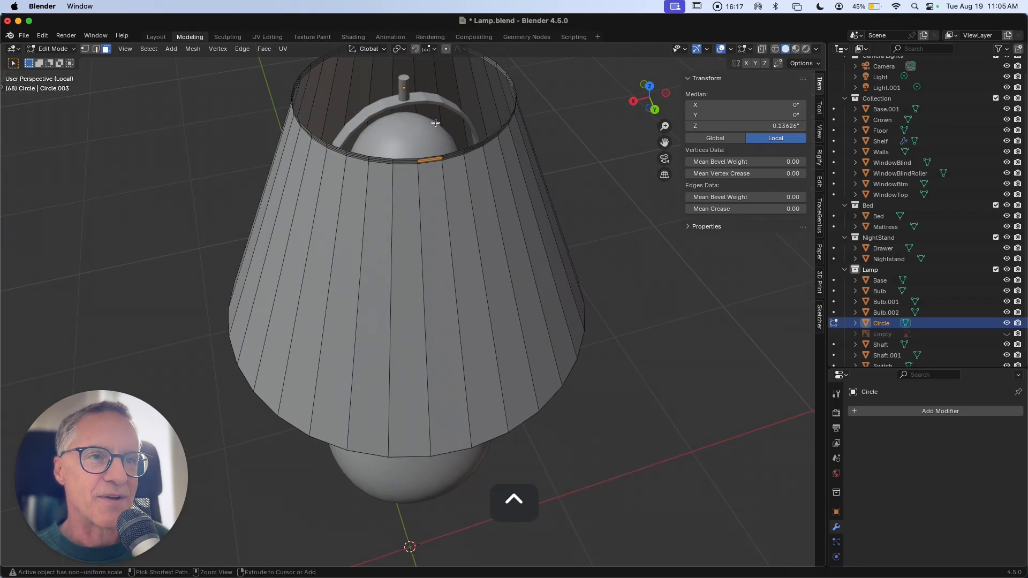
{"action": "scroll", "coordinate": [435, 123], "scroll_direction": "up", "scroll_amount": 3, "text": "shift"}
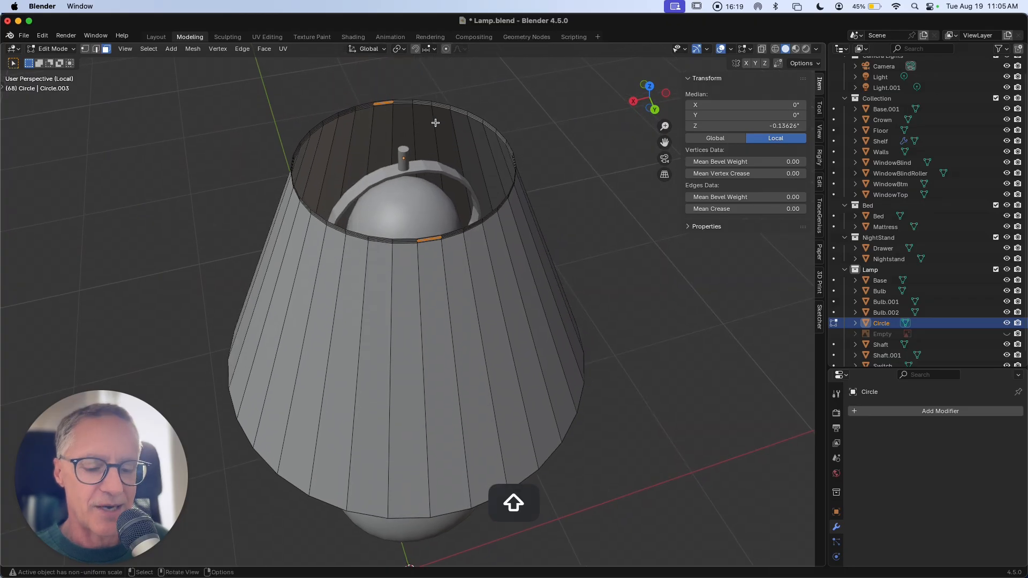
Duplicate the two rim faces in place and extrude them inward along their normals until they meet at the shade's centre.
{"action": "key", "text": "shift+d"}
{"action": "key", "text": "Return"}
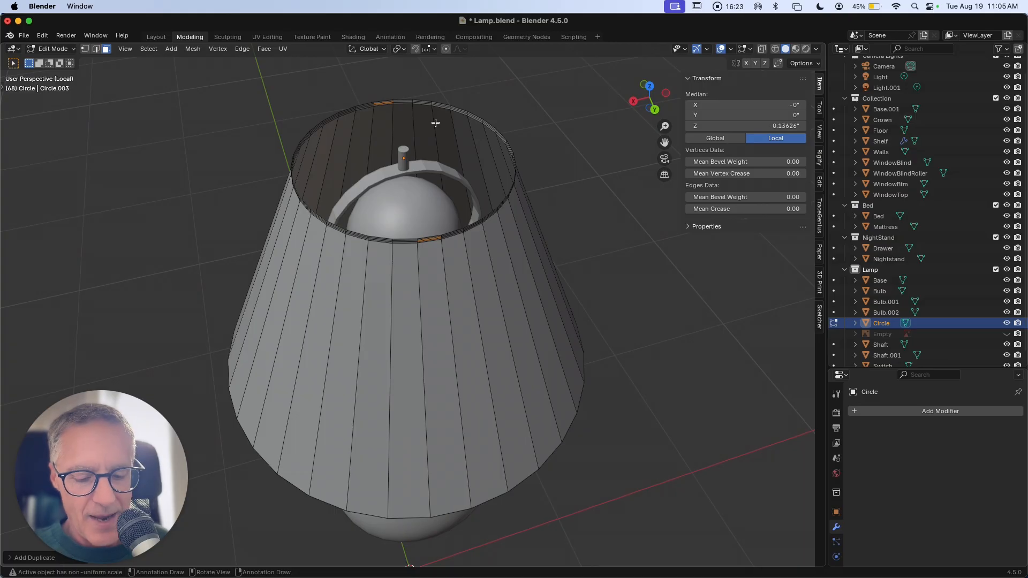
{"action": "key", "text": "alt+e"}
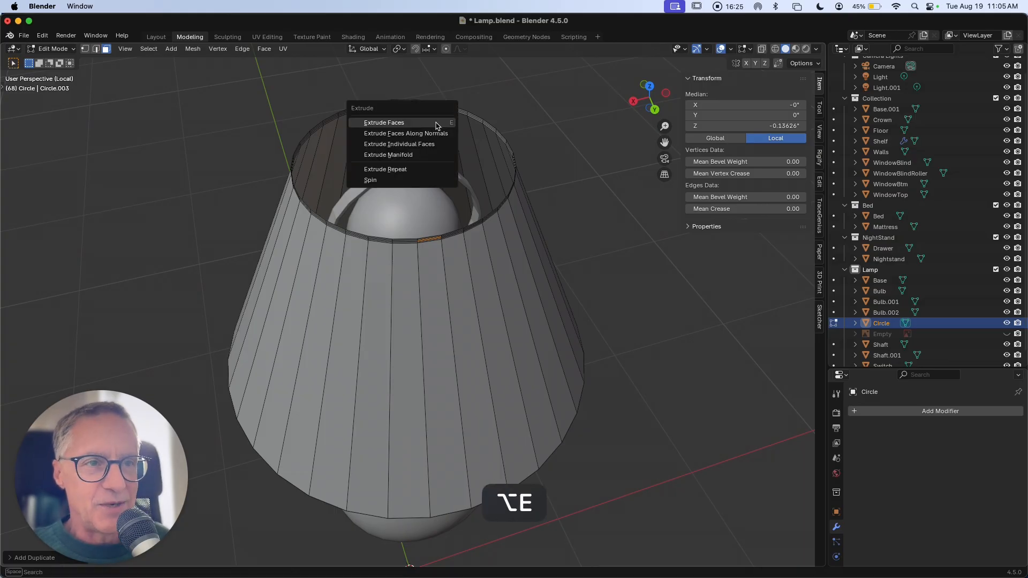
{"action": "left_click", "coordinate": [435, 133]}
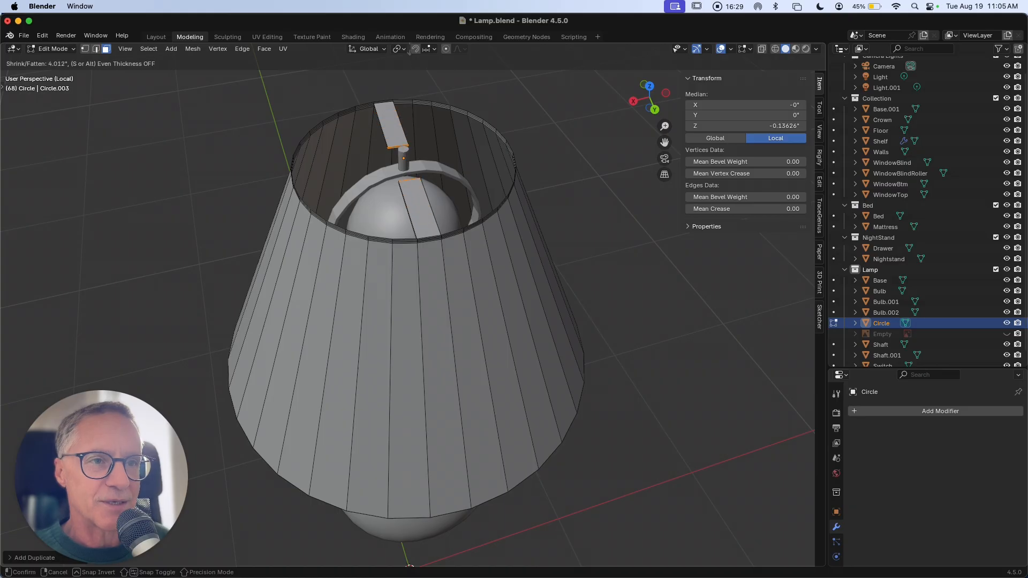
{"action": "left_click", "coordinate": [407, 538]}
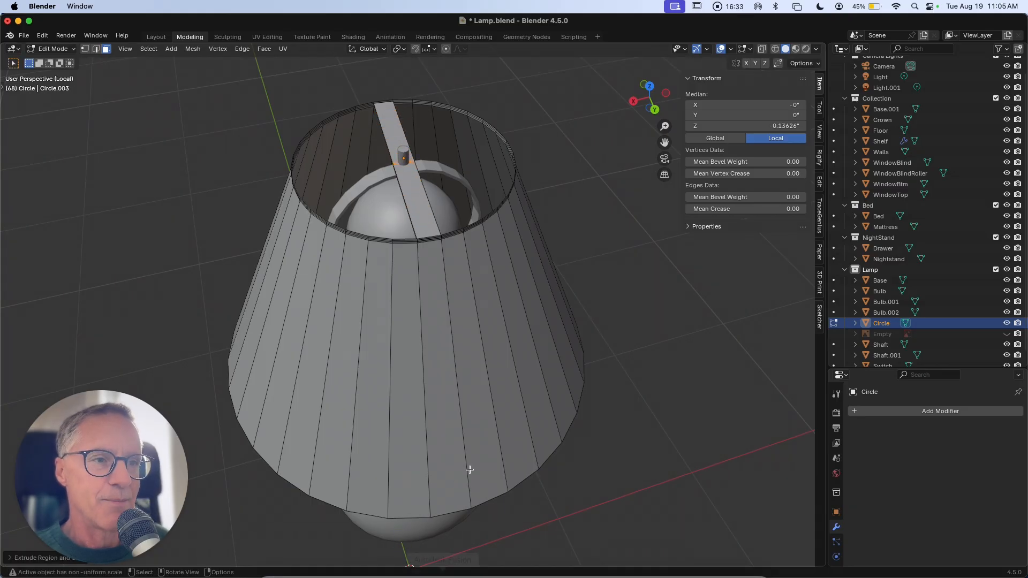
Return to Object Mode and deselect the lampshade.
{"action": "scroll", "coordinate": [494, 428], "scroll_direction": "down", "scroll_amount": 3}
{"action": "scroll", "coordinate": [493, 427], "scroll_direction": "down", "scroll_amount": 2}
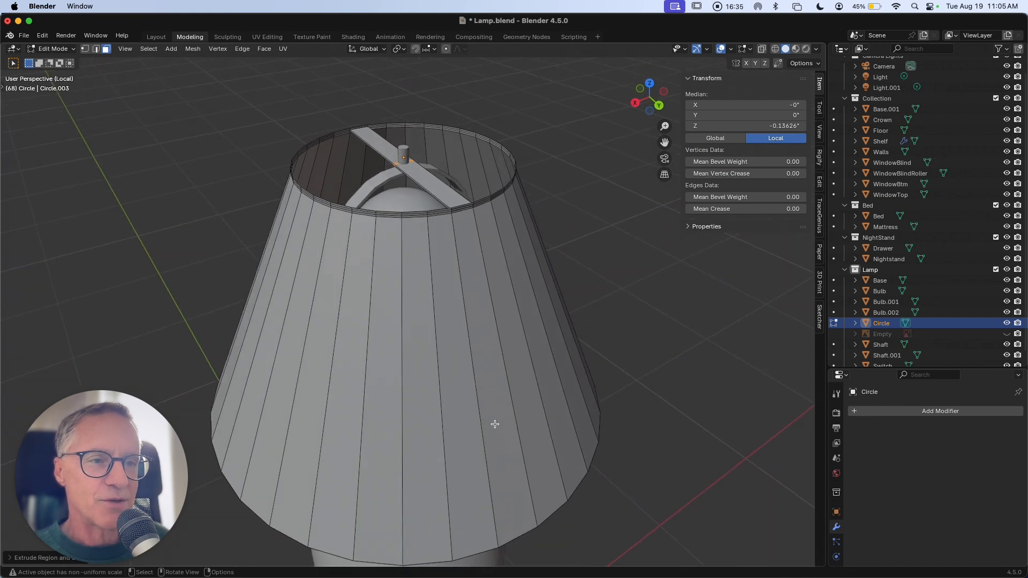
{"action": "key", "text": "ctrl+Tab"}
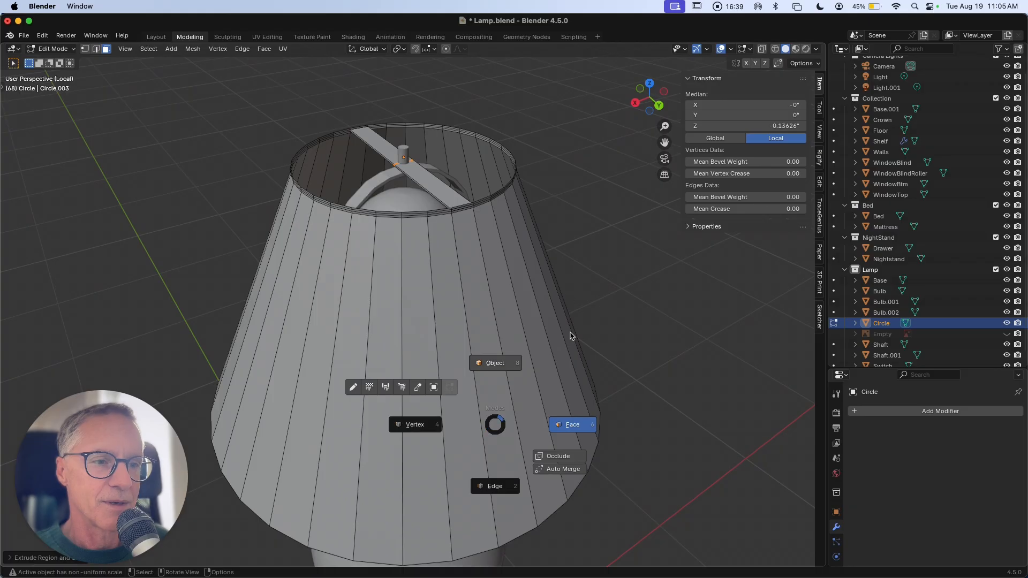
{"action": "left_click", "coordinate": [491, 364]}
{"action": "left_click", "coordinate": [655, 373]}
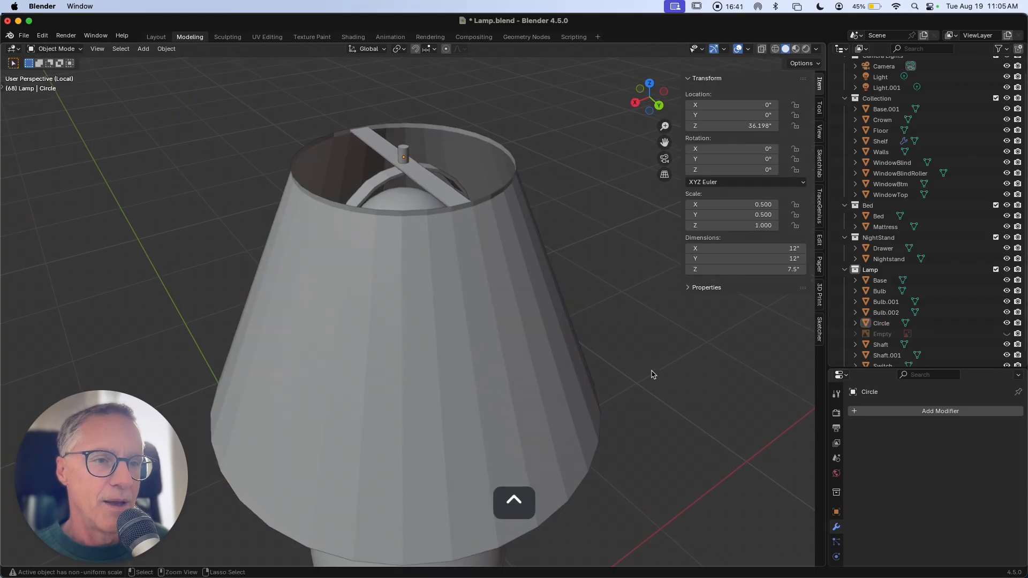
{"action": "scroll", "coordinate": [653, 374], "scroll_direction": "down", "scroll_amount": 5, "text": "ctrl"}
{"action": "scroll", "coordinate": [652, 374], "scroll_direction": "down", "scroll_amount": 4, "text": "ctrl"}
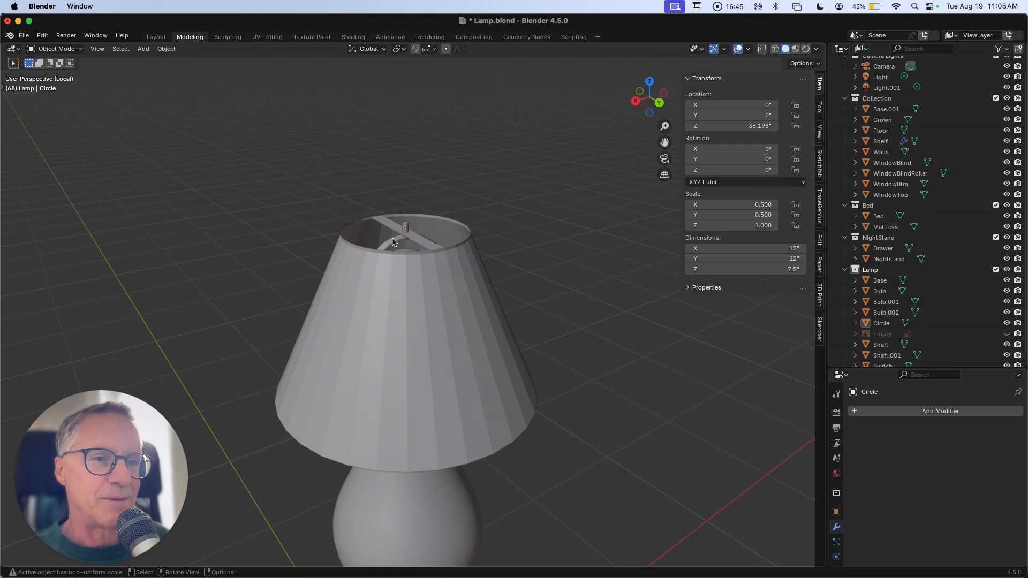
Rename the harp object Bulb.001 in the Lamp collection as Hanger.
{"action": "left_click", "coordinate": [880, 302]}
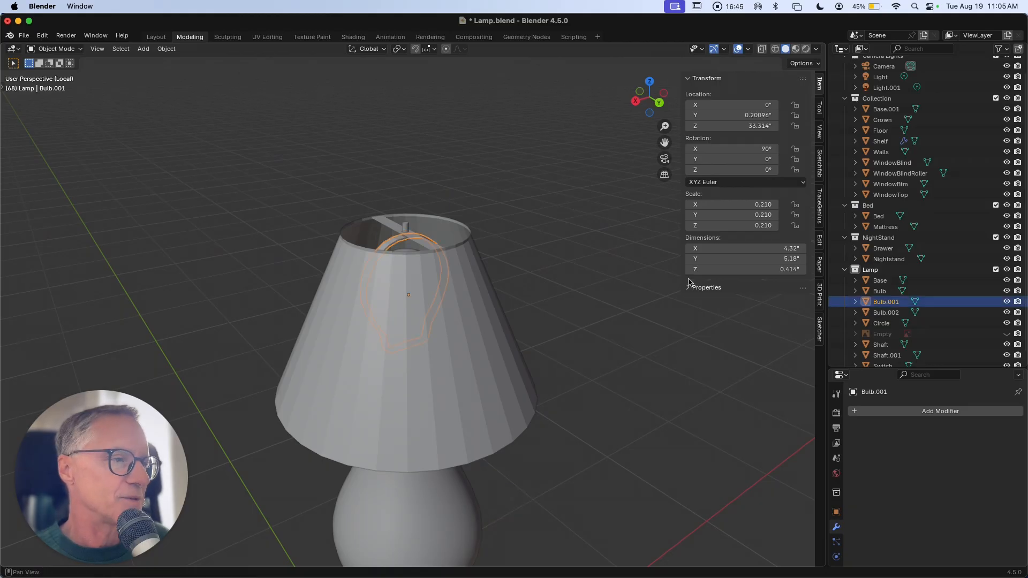
{"action": "double_click", "coordinate": [885, 303]}
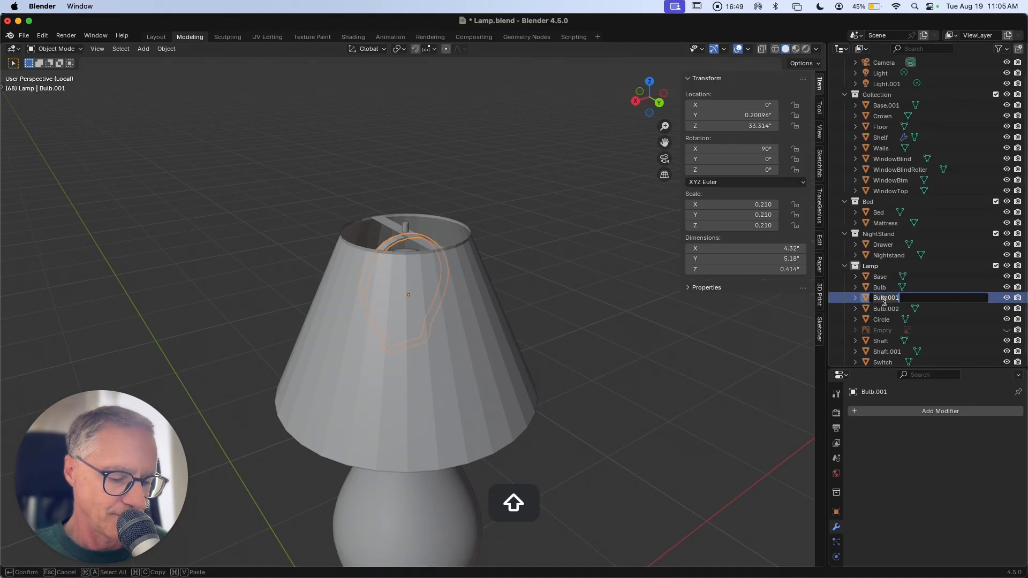
{"action": "type", "text": "Han"}
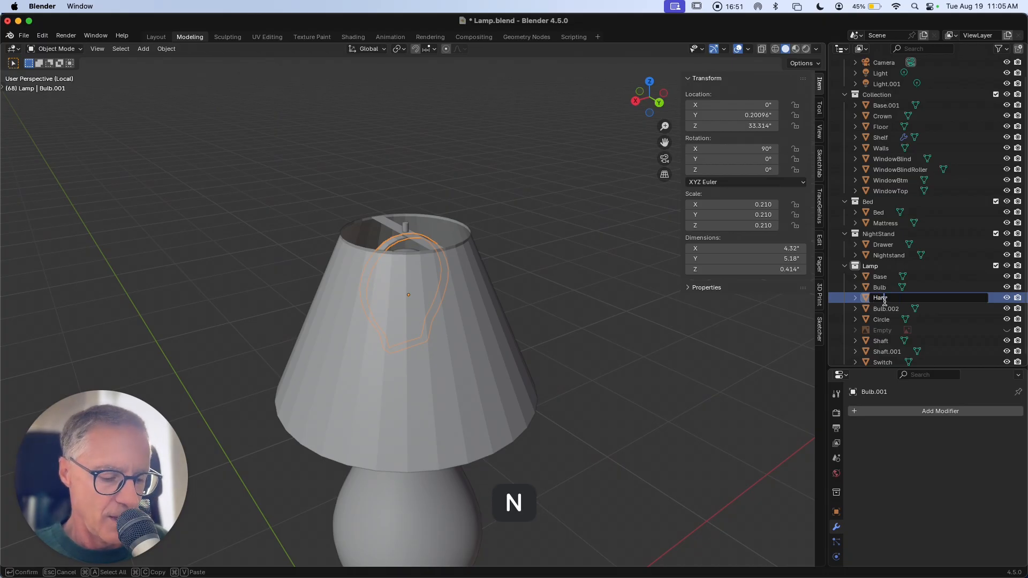
{"action": "type", "text": "er"}
{"action": "key", "text": "Return"}
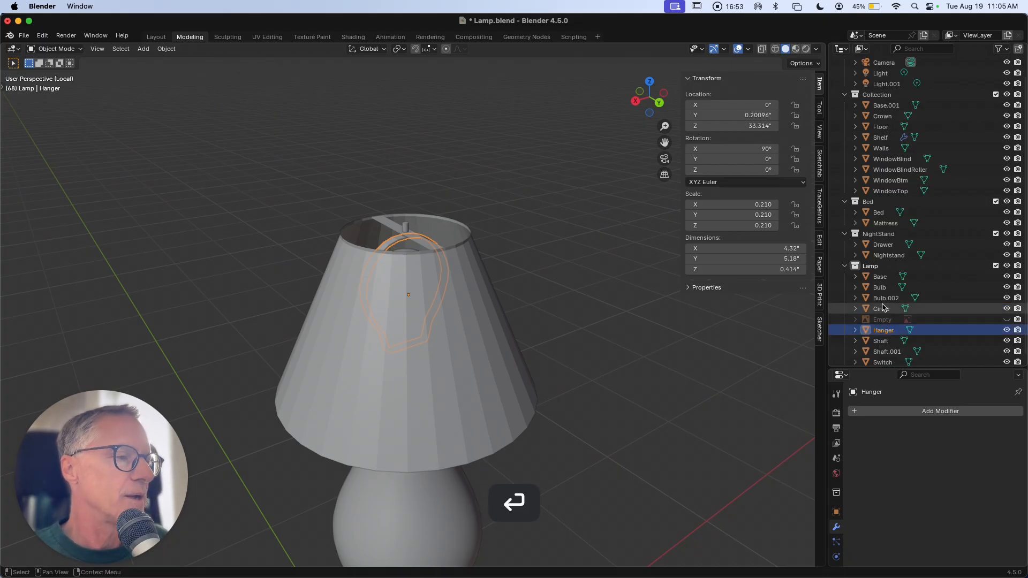
Rename the lampshade object Circle in the Lamp collection as Shade.
{"action": "left_click", "coordinate": [881, 308]}
{"action": "double_click", "coordinate": [882, 308]}
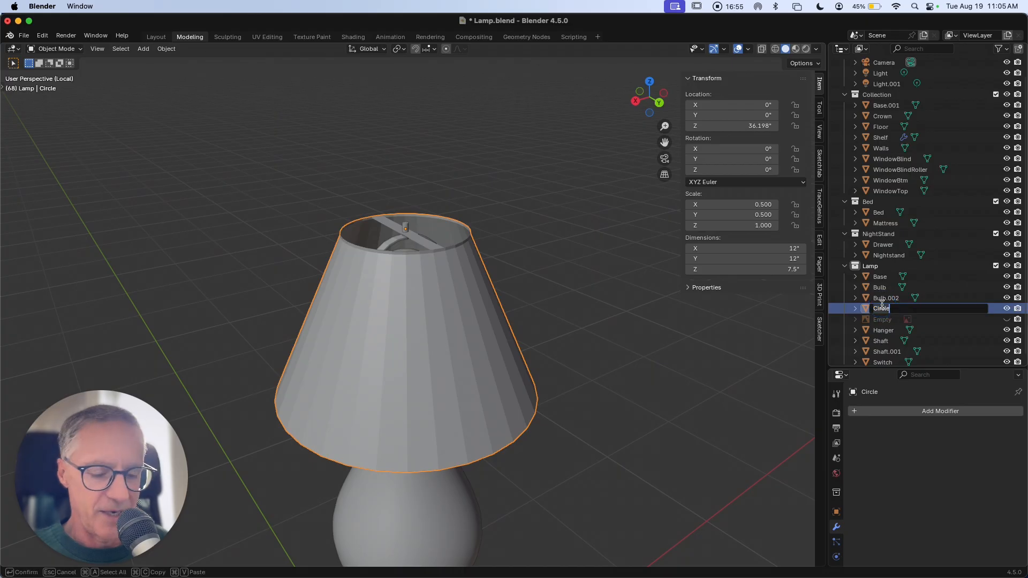
{"action": "type", "text": "Shade"}
{"action": "key", "text": "Return"}
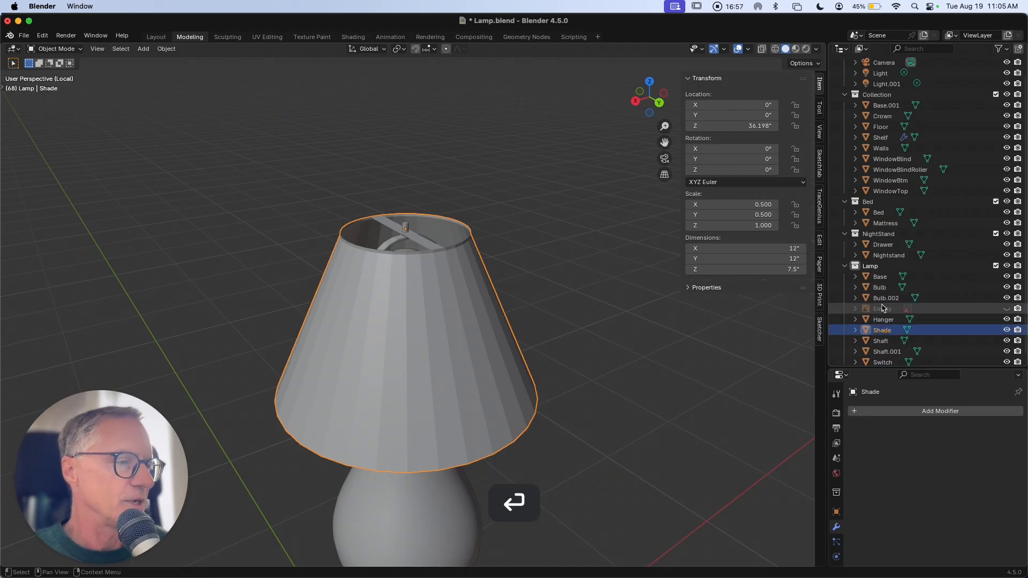
Delete the hidden Empty reference object from the Lamp collection.
{"action": "left_click", "coordinate": [882, 309]}
{"action": "right_click", "coordinate": [883, 308]}
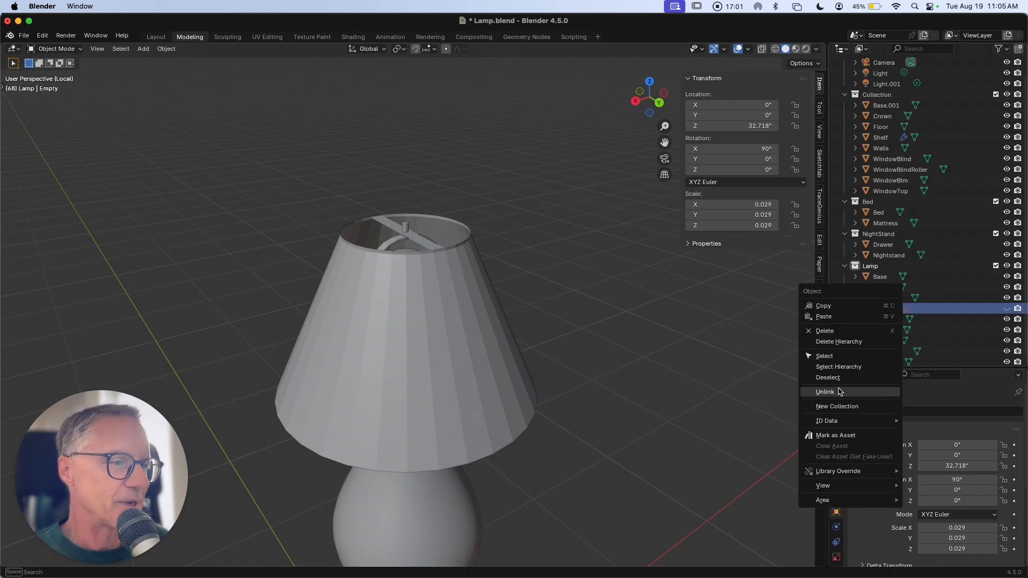
{"action": "left_click", "coordinate": [840, 334]}
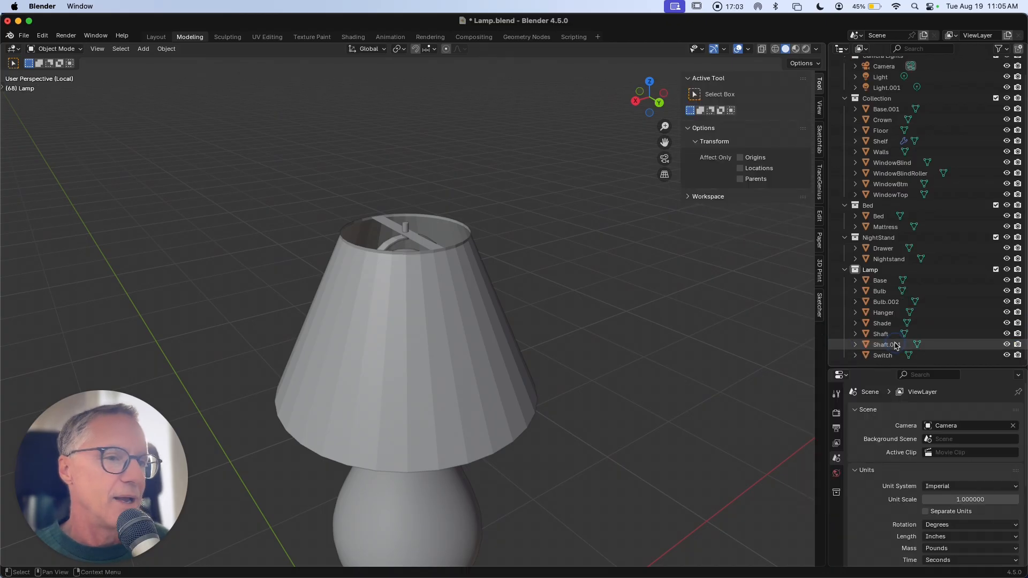
Join the Hanger and Shaft.001 objects into one mesh, with Shaft.001 as the active object.
{"action": "left_click", "coordinate": [896, 346]}
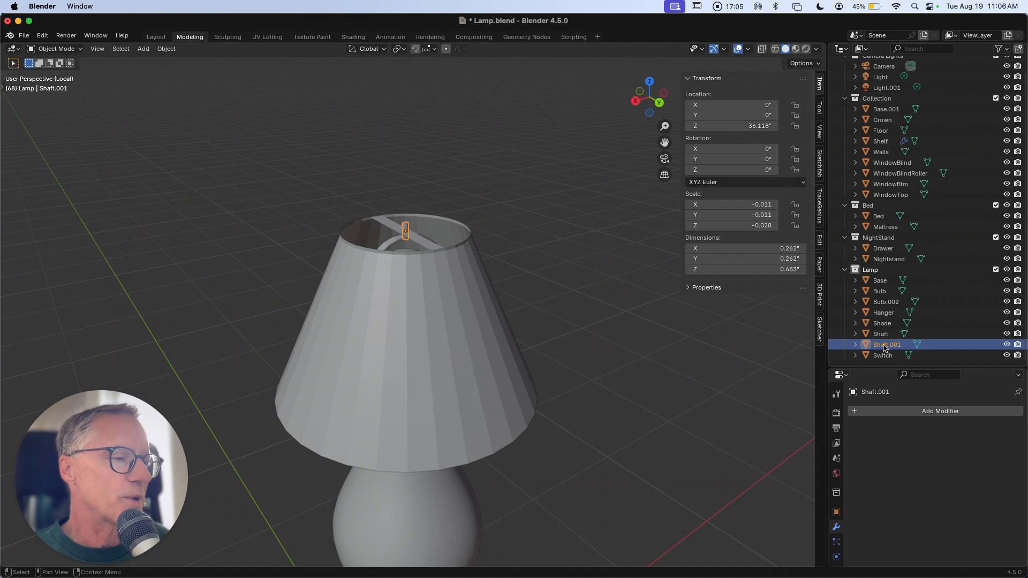
{"action": "left_click", "coordinate": [892, 316], "text": "shift"}
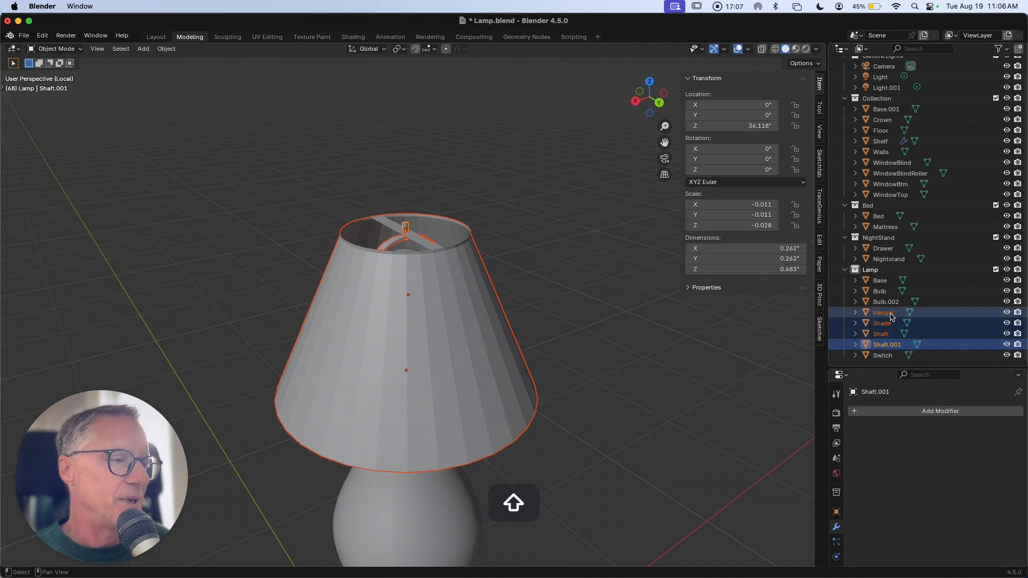
{"action": "left_click", "coordinate": [890, 314]}
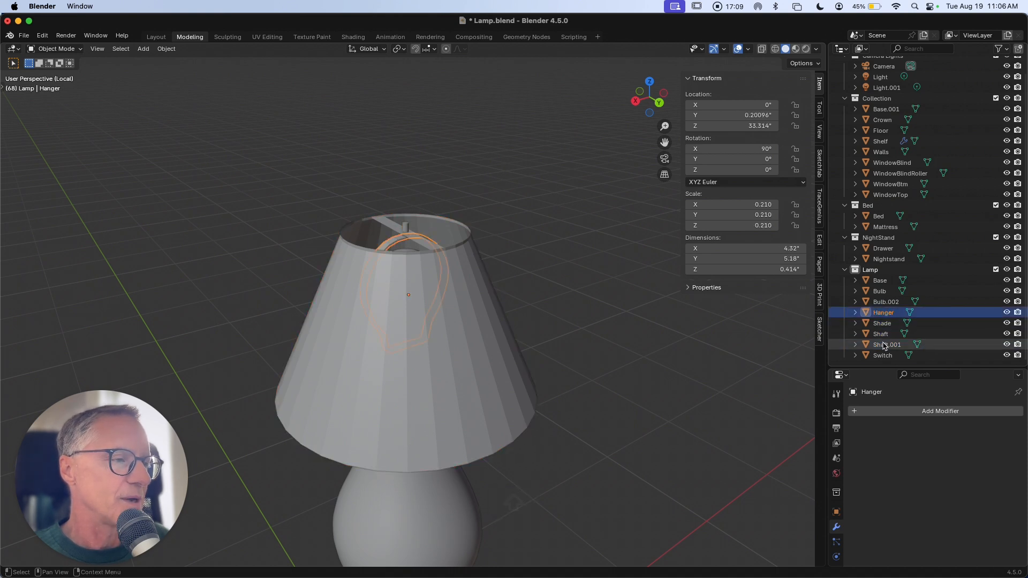
{"action": "left_click", "coordinate": [884, 345], "text": "ctrl"}
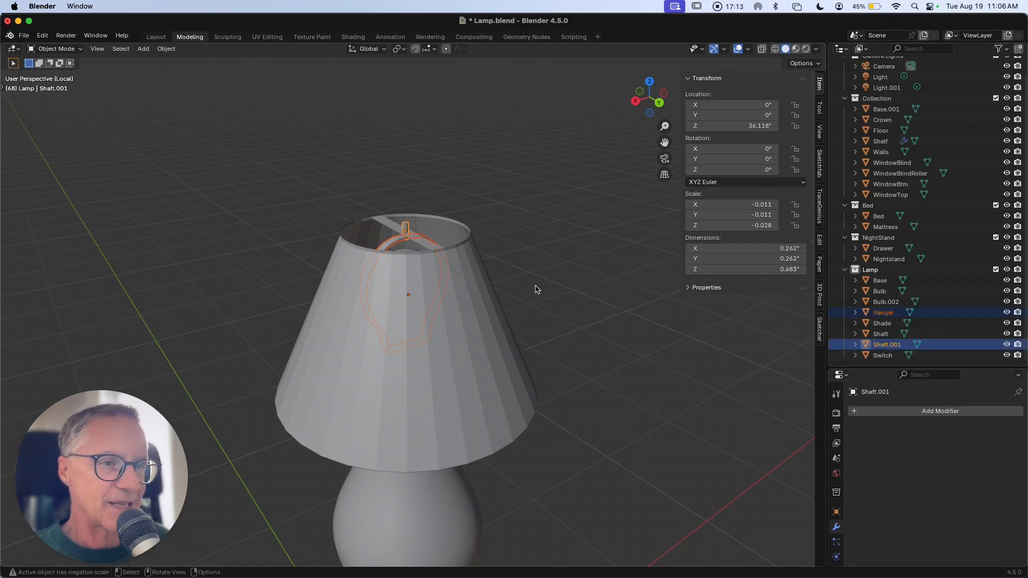
{"action": "key", "text": "super"}
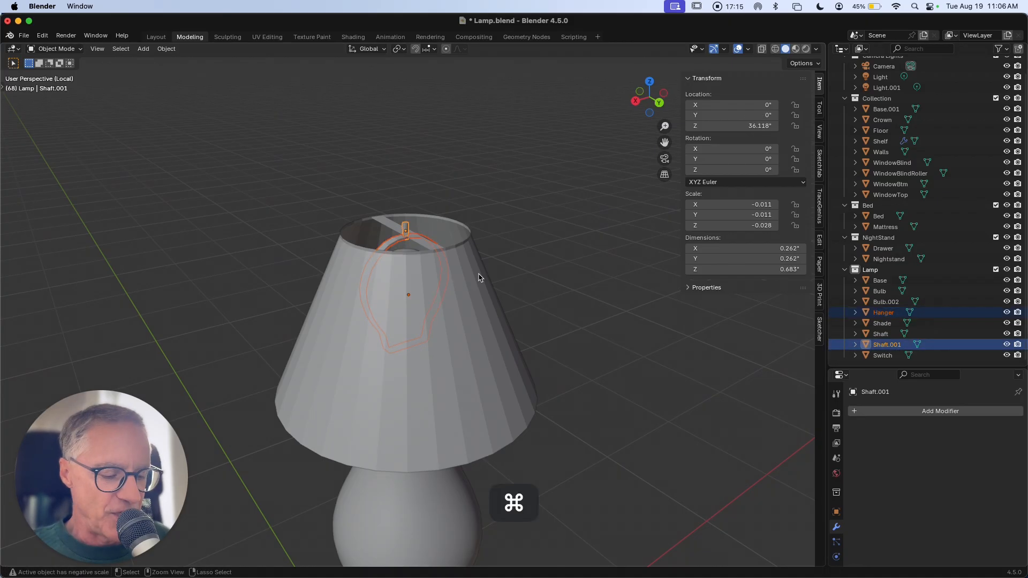
{"action": "key", "text": "super+j"}
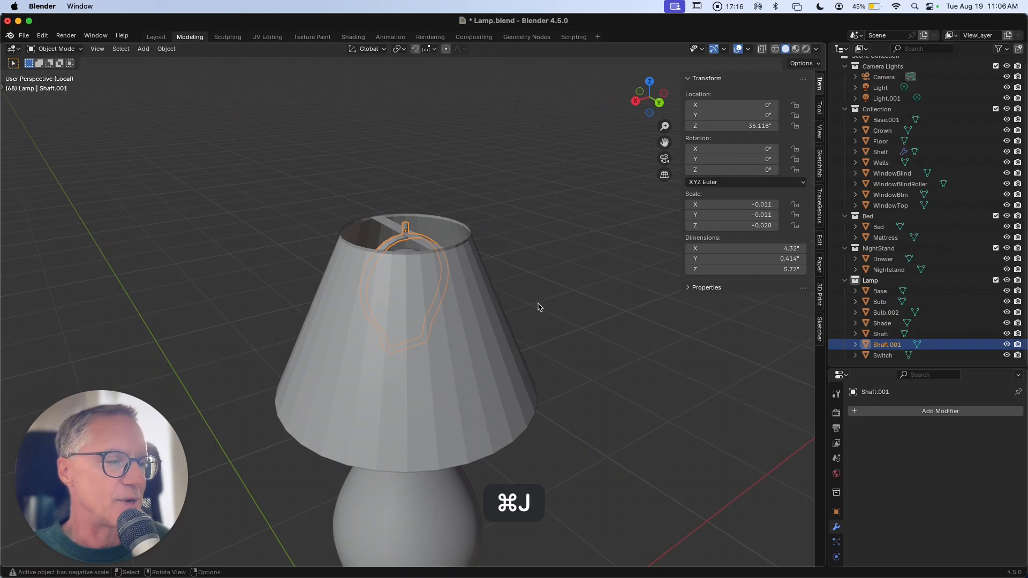
{"action": "left_click", "coordinate": [629, 312]}
Rename the joined Shaft.001 object as Hanger and deselect it.
{"action": "left_click", "coordinate": [879, 345]}
{"action": "double_click", "coordinate": [879, 346]}
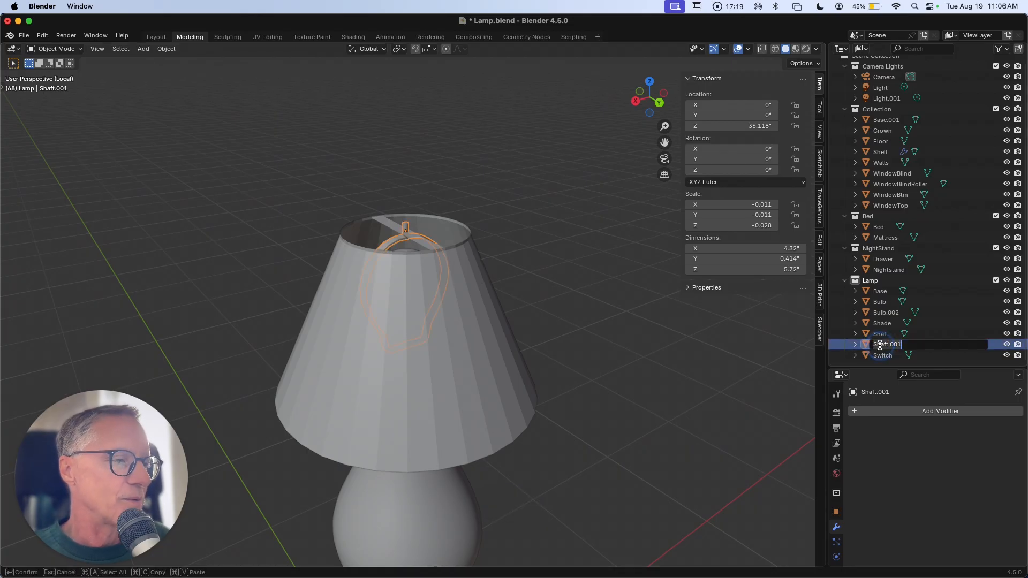
{"action": "type", "text": "Han"}
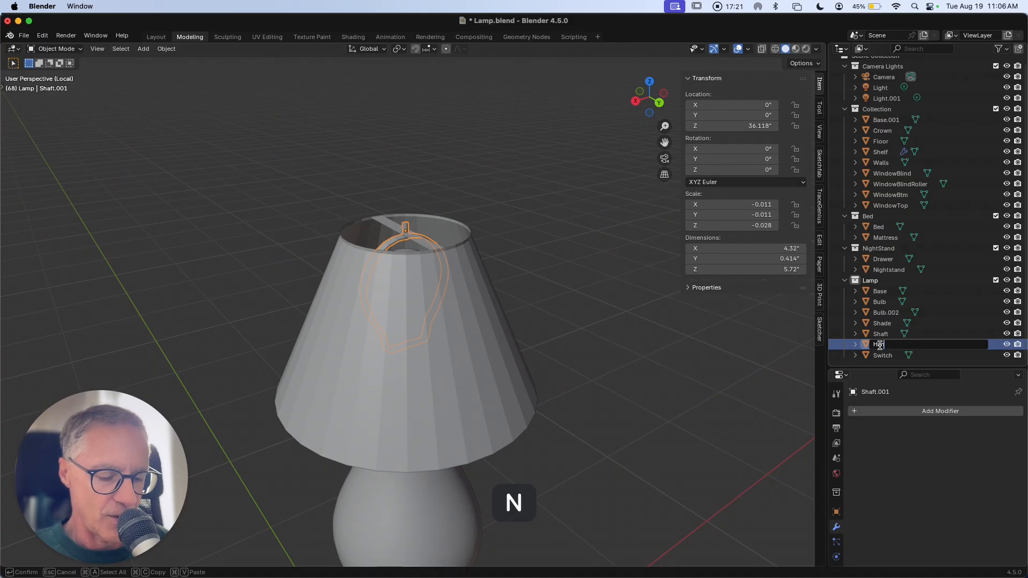
{"action": "type", "text": "ger"}
{"action": "key", "text": "Return"}
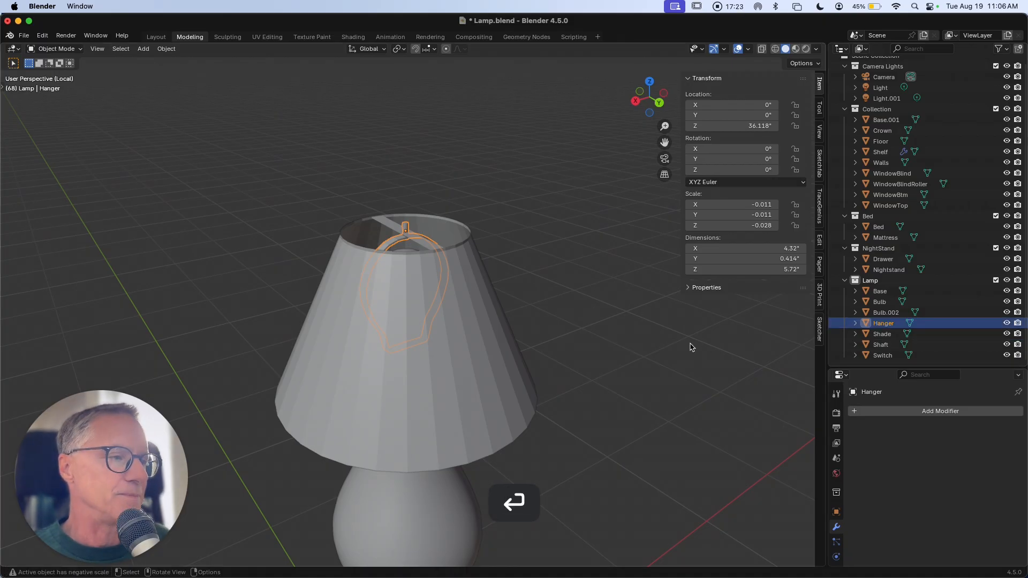
{"action": "left_click", "coordinate": [644, 340]}
Hide the viewport sidebar and leave local view to bring back the whole bedroom around the lamp.
{"action": "scroll", "coordinate": [644, 337], "scroll_direction": "down", "scroll_amount": 3, "text": "ctrl"}
{"action": "scroll", "coordinate": [644, 336], "scroll_direction": "down", "scroll_amount": 3, "text": "ctrl"}
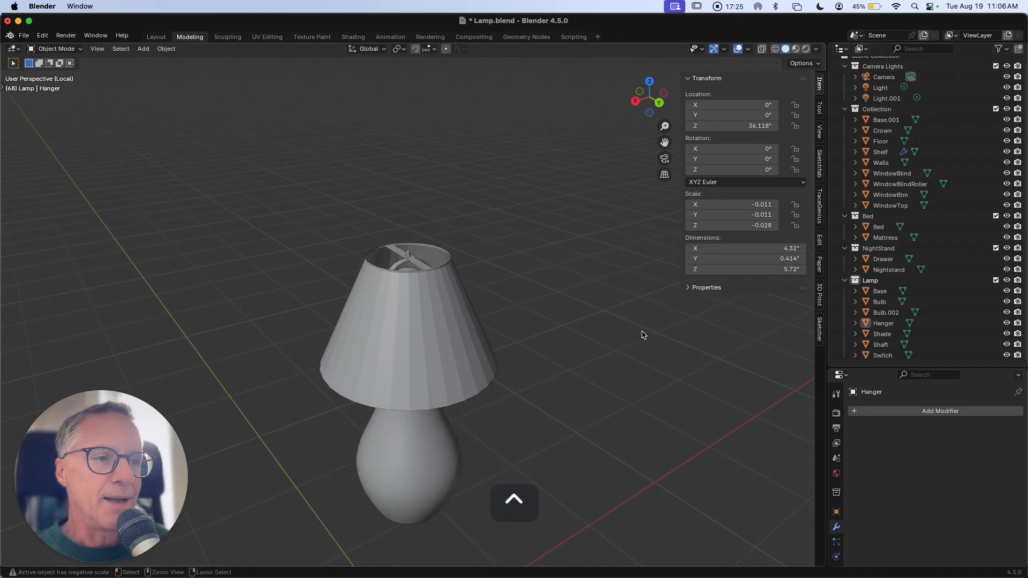
{"action": "key", "text": "n"}
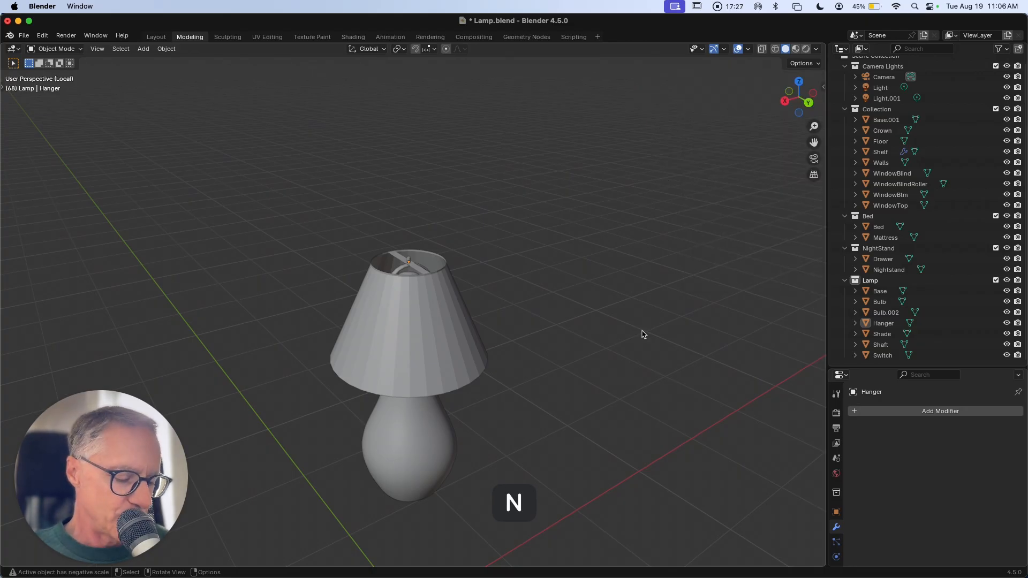
{"action": "key", "text": "slash"}
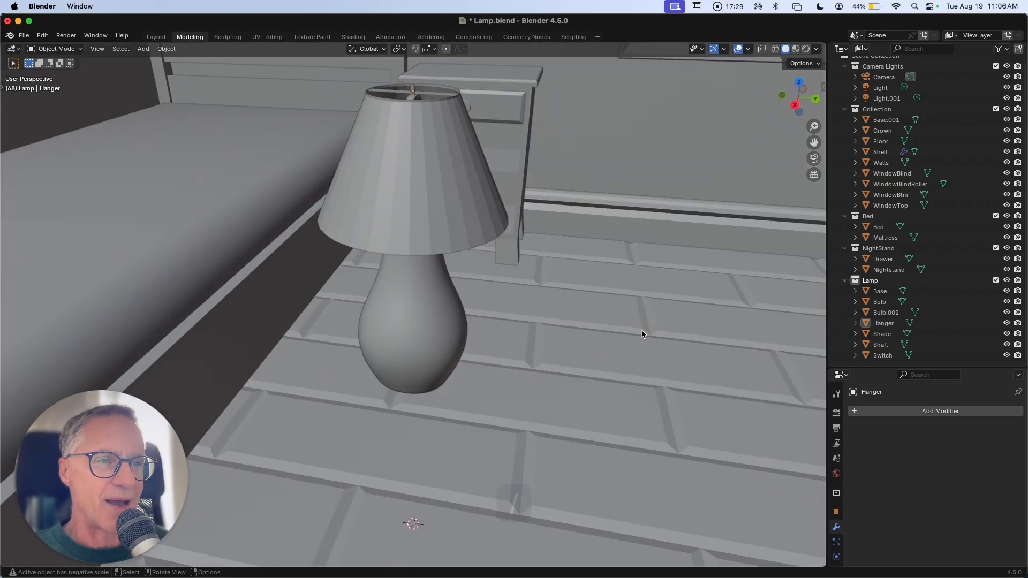
{"action": "scroll", "coordinate": [643, 332], "scroll_direction": "down", "scroll_amount": 4, "text": "ctrl"}
{"action": "middle_click_drag", "start_coordinate": [628, 330], "coordinate": [610, 323]}
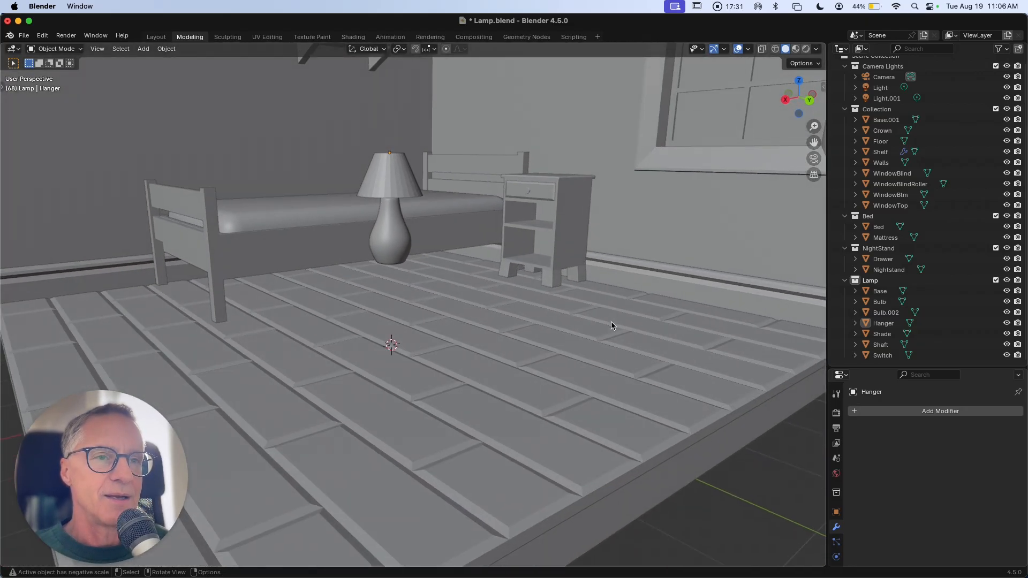
Select all objects in the Lamp collection from Base to Switch and raise them along Z to roughly the nightstand's height.
{"action": "left_click", "coordinate": [879, 291]}
{"action": "left_click", "coordinate": [882, 355], "text": "shift"}
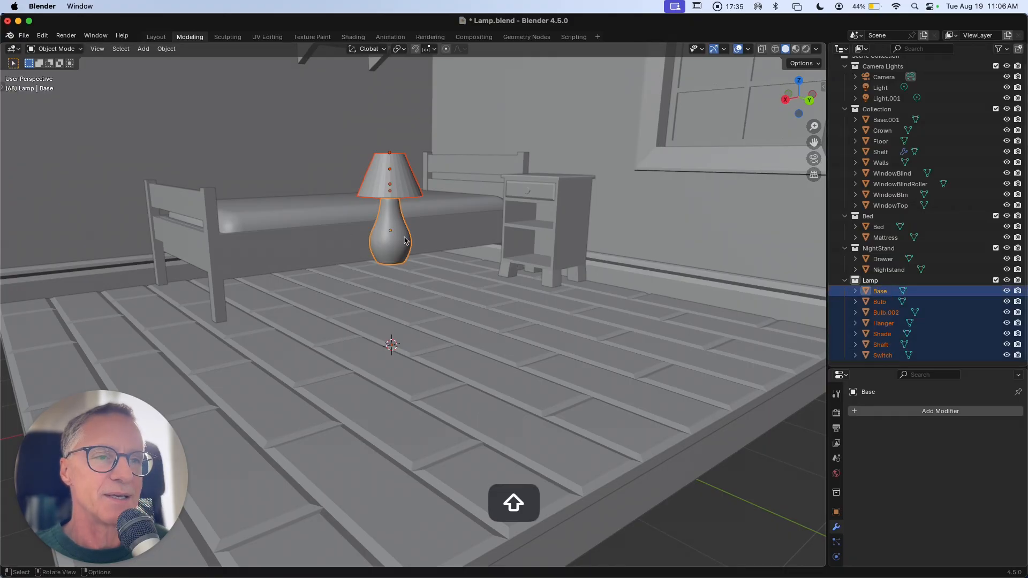
{"action": "key", "text": "g"}
{"action": "key", "text": "z"}
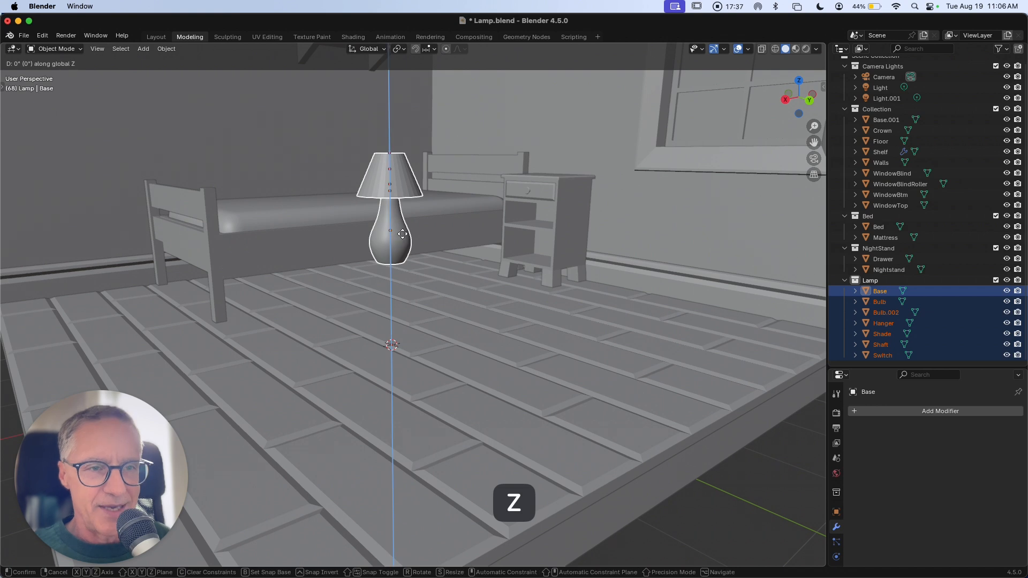
{"action": "left_click", "coordinate": [404, 178]}
In top view, move the lamp about 45 inches along negative X to place it over the nightstand.
{"action": "key", "text": "grave"}
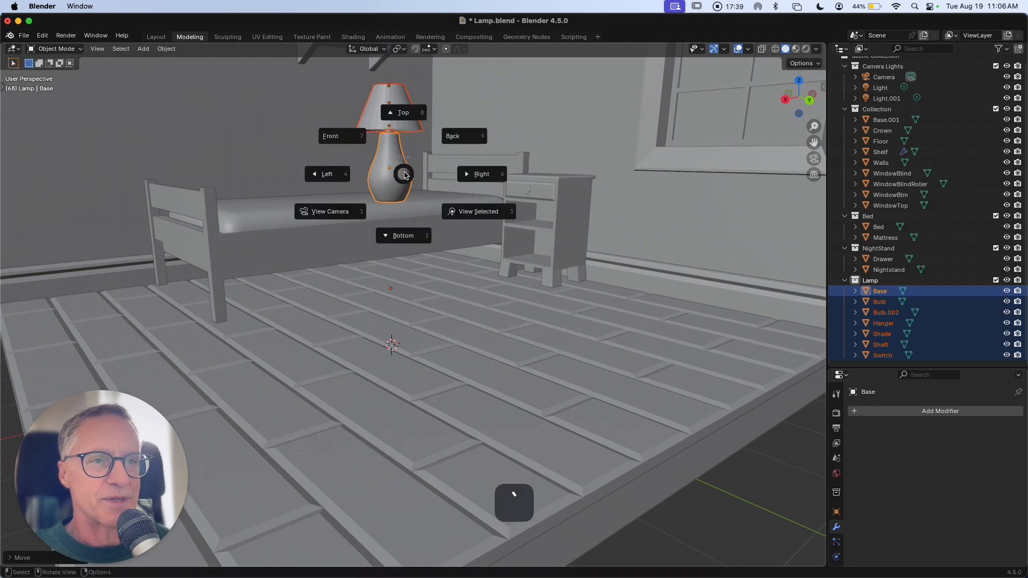
{"action": "left_click", "coordinate": [404, 114]}
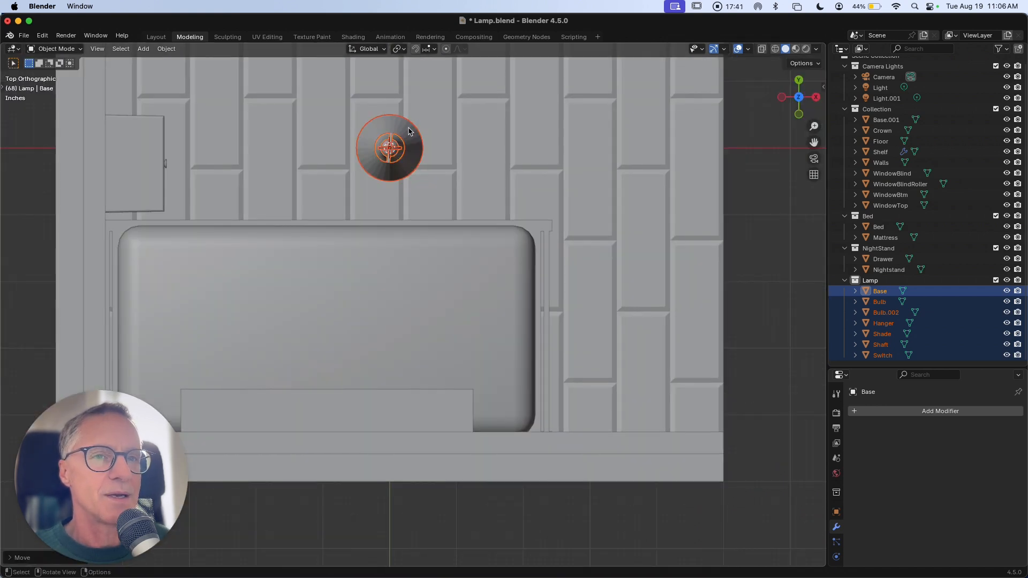
{"action": "key", "text": "g"}
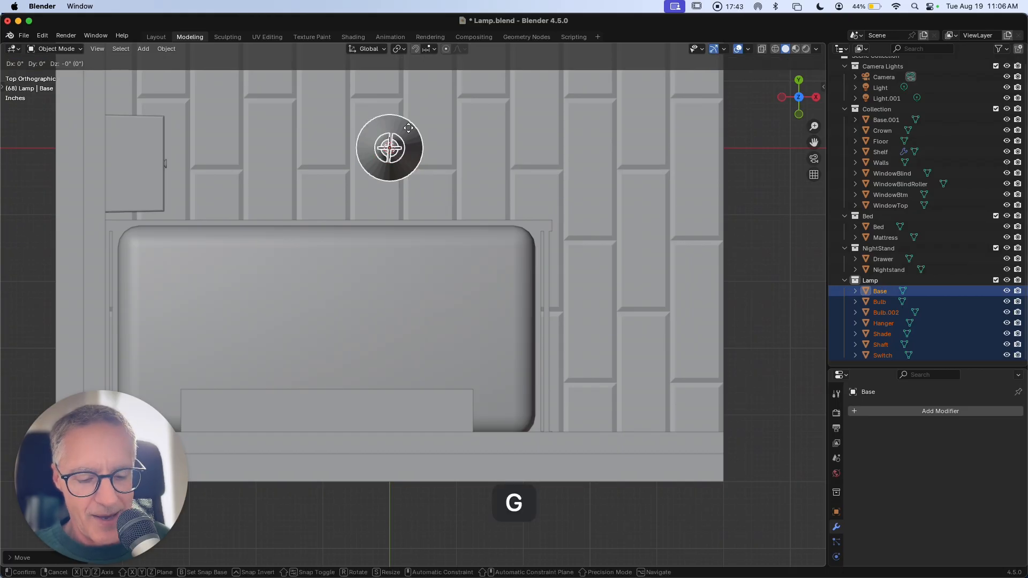
{"action": "key", "text": "x"}
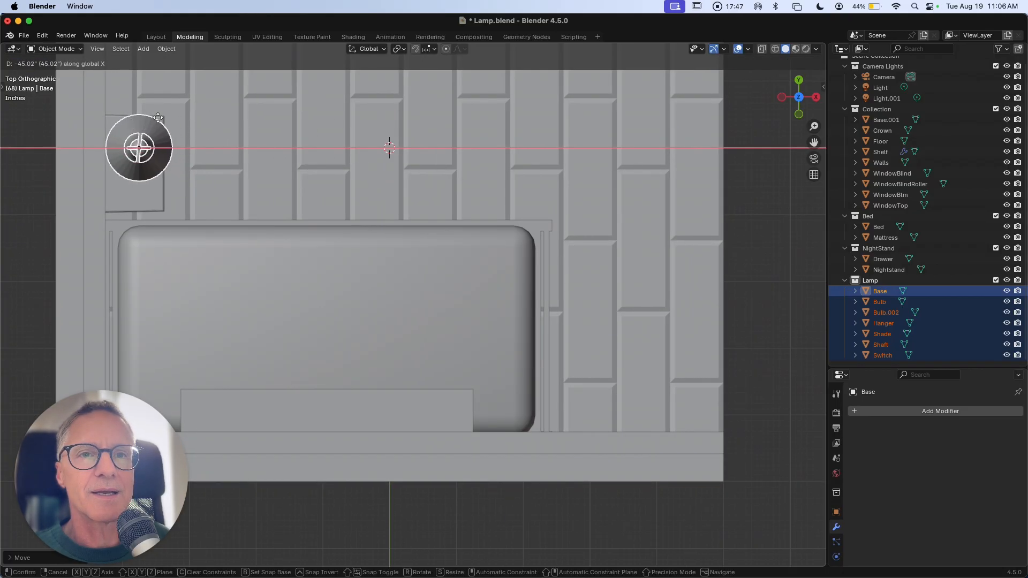
{"action": "left_click", "coordinate": [162, 121]}
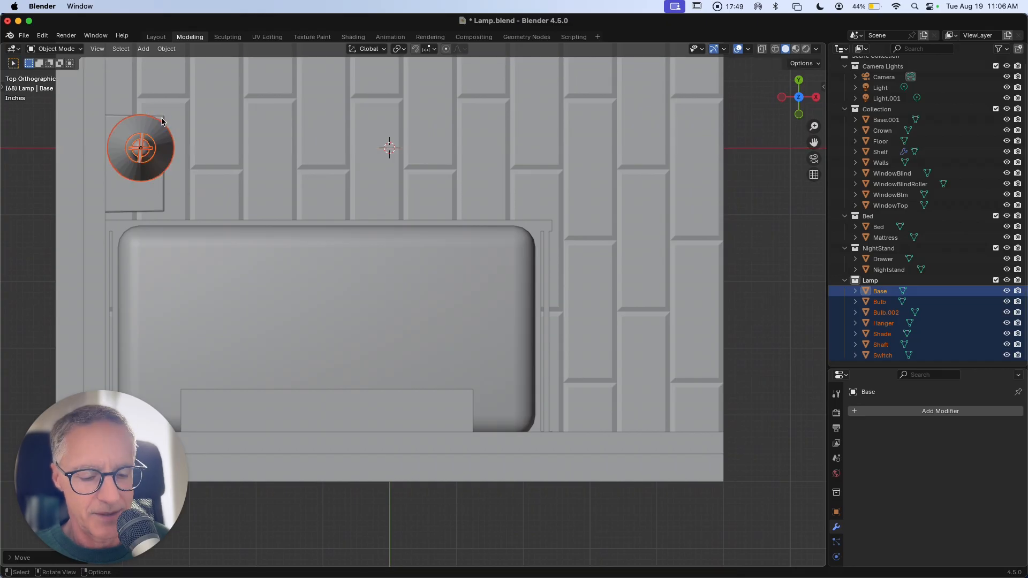
{"action": "key", "text": "g"}
{"action": "key", "text": "z"}
{"action": "key", "text": "Escape"}
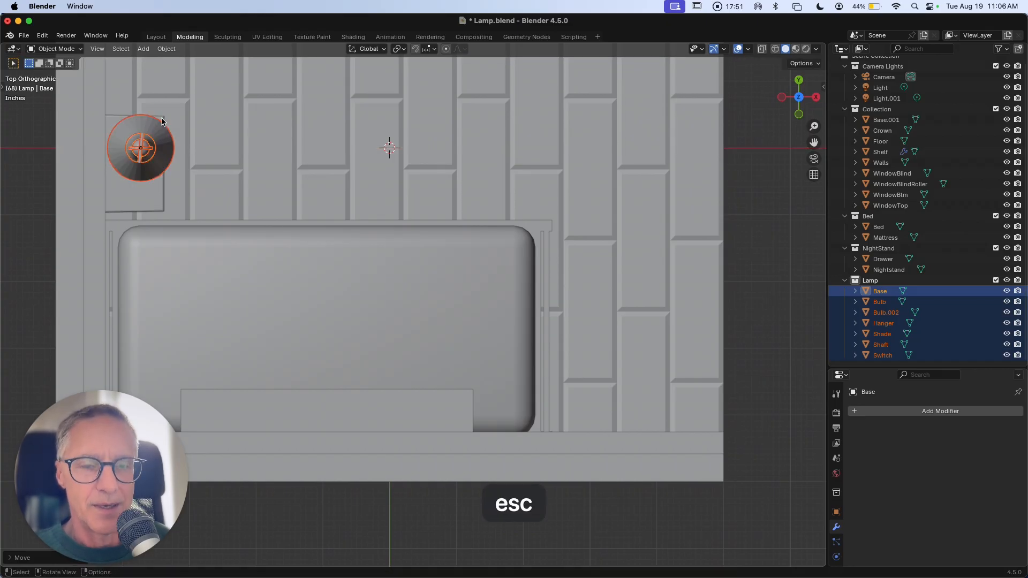
Shift the lamp slightly further along negative X, closer to the wall behind the nightstand.
{"action": "key", "text": "g"}
{"action": "key", "text": "x"}
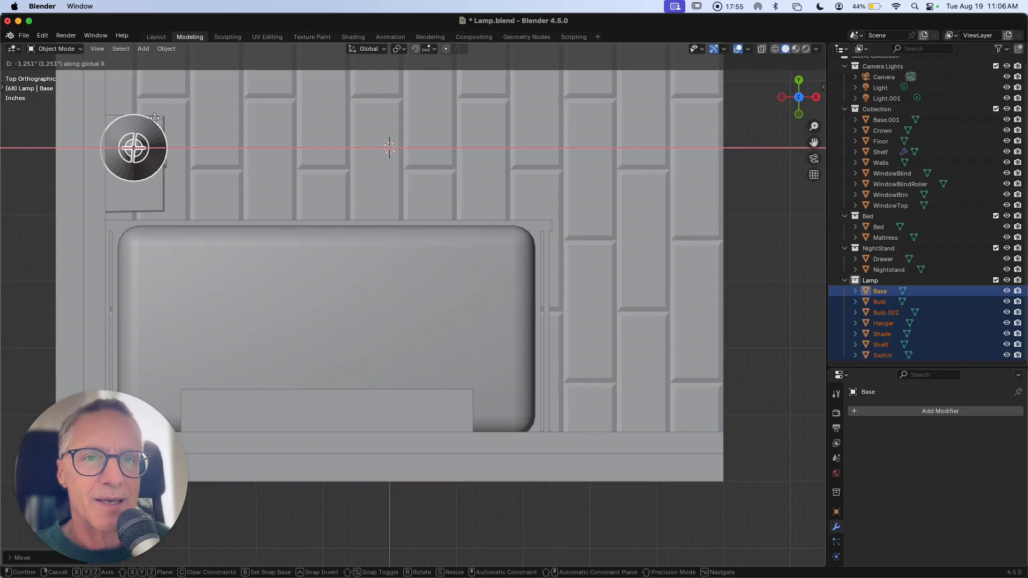
{"action": "left_click", "coordinate": [158, 119]}
Raise the lamp along Z until its base rests on the nightstand top, and deselect it.
{"action": "mouse_move", "coordinate": [158, 119]}
{"action": "middle_mouse_down"}
{"action": "mouse_move", "coordinate": [165, 125]}
{"action": "mouse_move", "coordinate": [146, 105]}
{"action": "middle_mouse_up"}
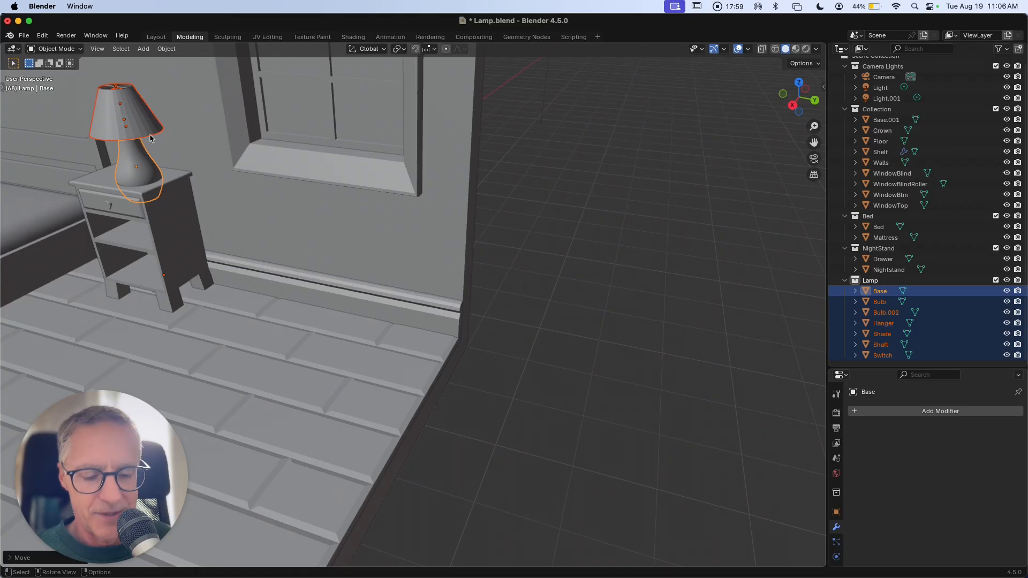
{"action": "key", "text": "g"}
{"action": "key", "text": "z"}
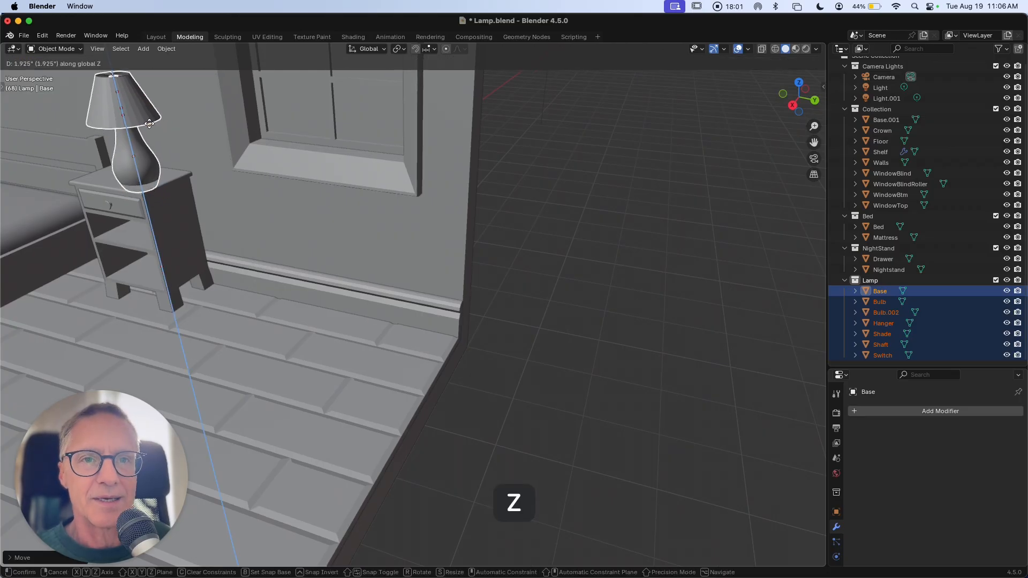
{"action": "left_click", "coordinate": [153, 118]}
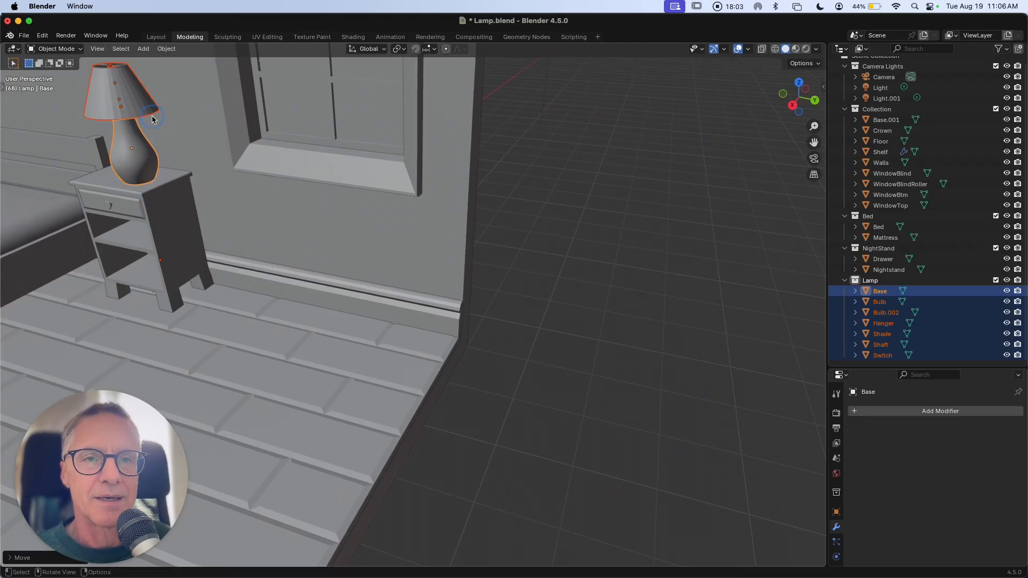
{"action": "scroll", "coordinate": [168, 158], "scroll_direction": "down", "scroll_amount": 5, "text": "ctrl"}
{"action": "left_click", "coordinate": [519, 400]}
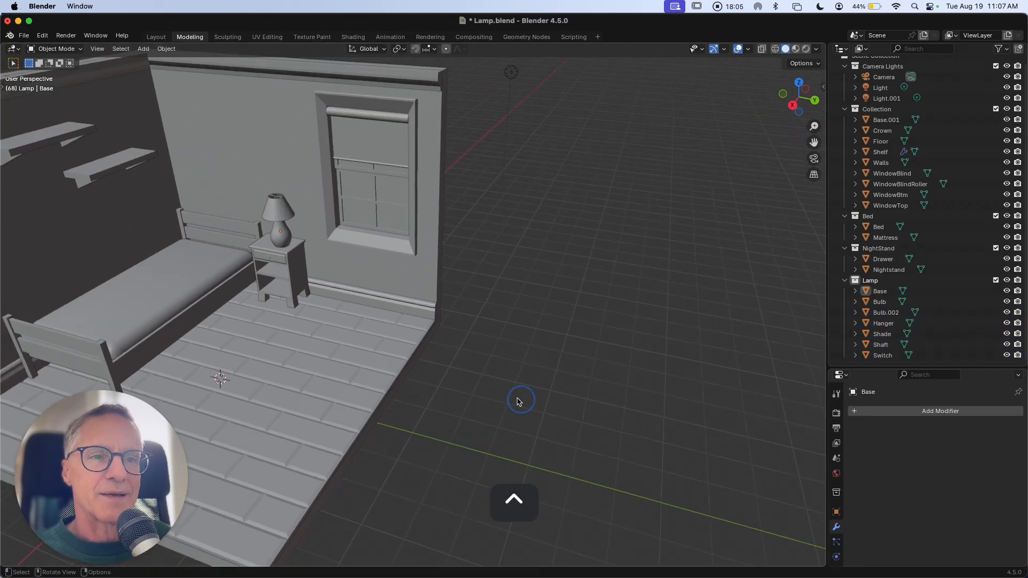
Examine the lamp's placement among the bedroom furniture, and switch the viewport shading to Material Preview.
{"action": "scroll", "coordinate": [505, 381], "scroll_direction": "down", "scroll_amount": 4}
{"action": "scroll", "coordinate": [493, 379], "scroll_direction": "left", "scroll_amount": 3}
{"action": "scroll", "coordinate": [493, 384], "scroll_direction": "left", "scroll_amount": 1}
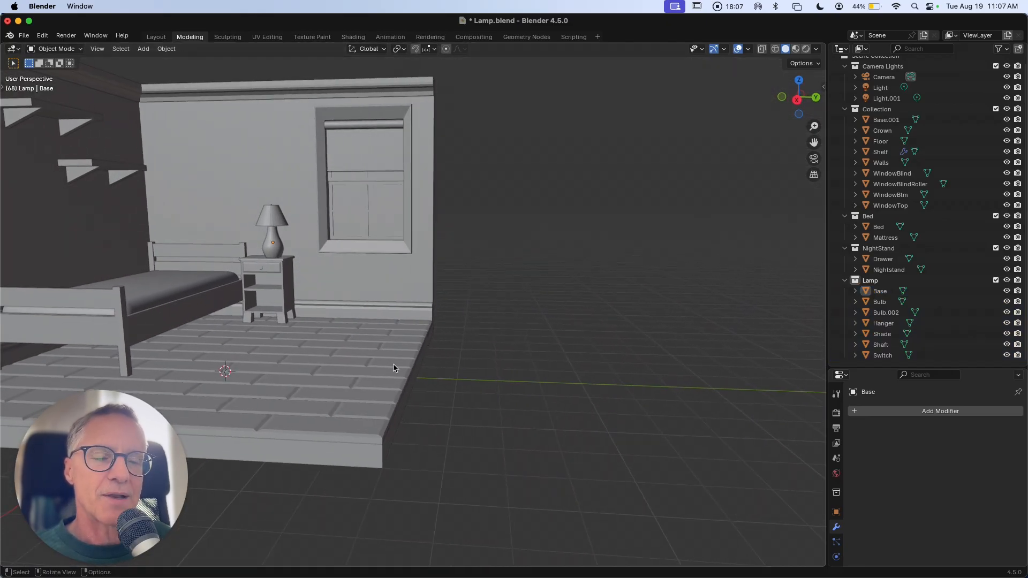
{"action": "scroll", "coordinate": [282, 281], "scroll_direction": "up", "scroll_amount": 2, "text": "ctrl"}
{"action": "scroll", "coordinate": [301, 288], "scroll_direction": "left", "scroll_amount": 5, "text": "shift"}
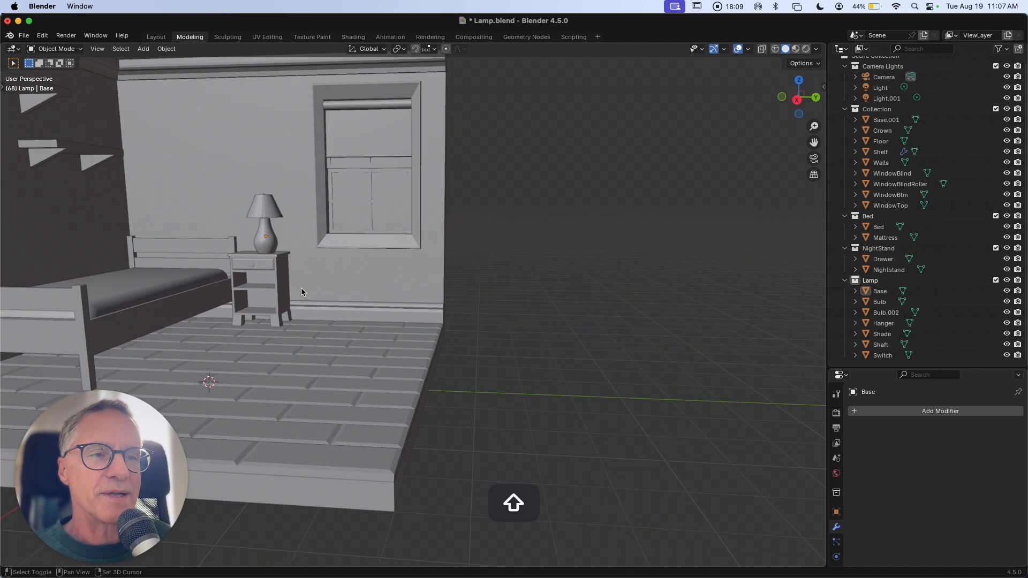
{"action": "scroll", "coordinate": [314, 292], "scroll_direction": "right", "scroll_amount": 4}
{"action": "scroll", "coordinate": [315, 292], "scroll_direction": "up", "scroll_amount": 3, "text": "ctrl"}
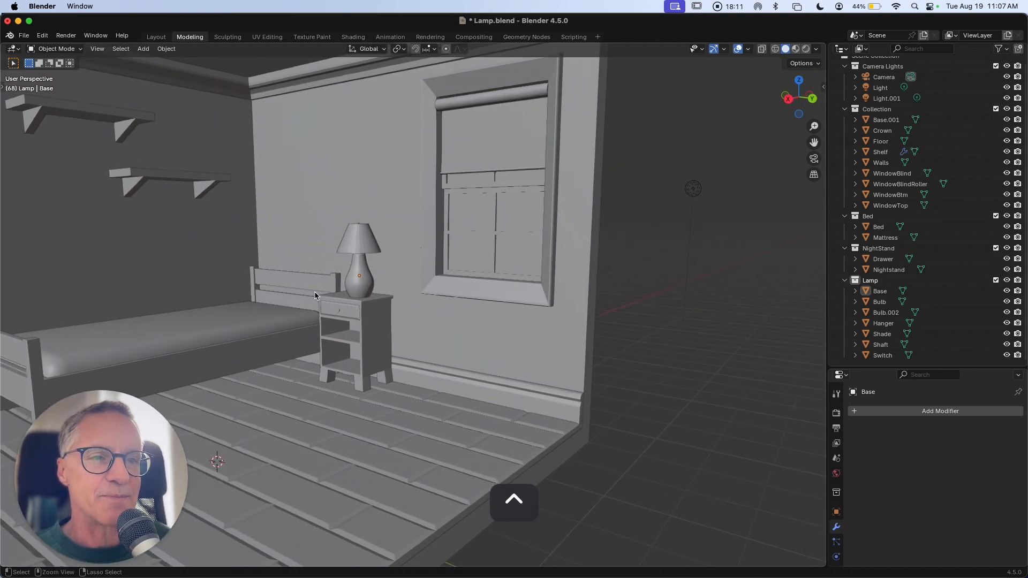
{"action": "scroll", "coordinate": [315, 292], "scroll_direction": "left", "scroll_amount": 3, "text": "shift"}
{"action": "scroll", "coordinate": [315, 293], "scroll_direction": "left", "scroll_amount": 4, "text": "shift"}
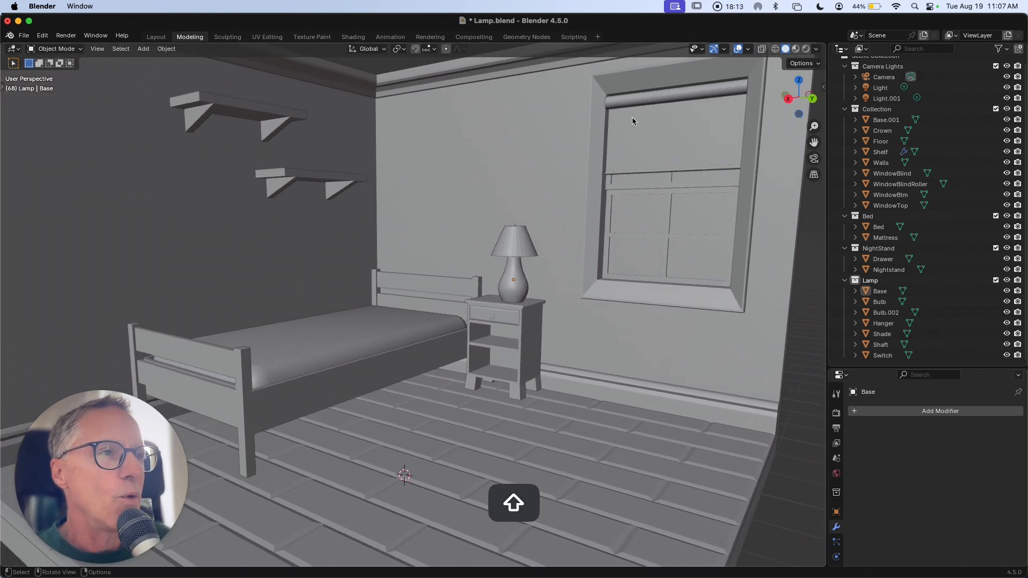
{"action": "left_click", "coordinate": [795, 49]}
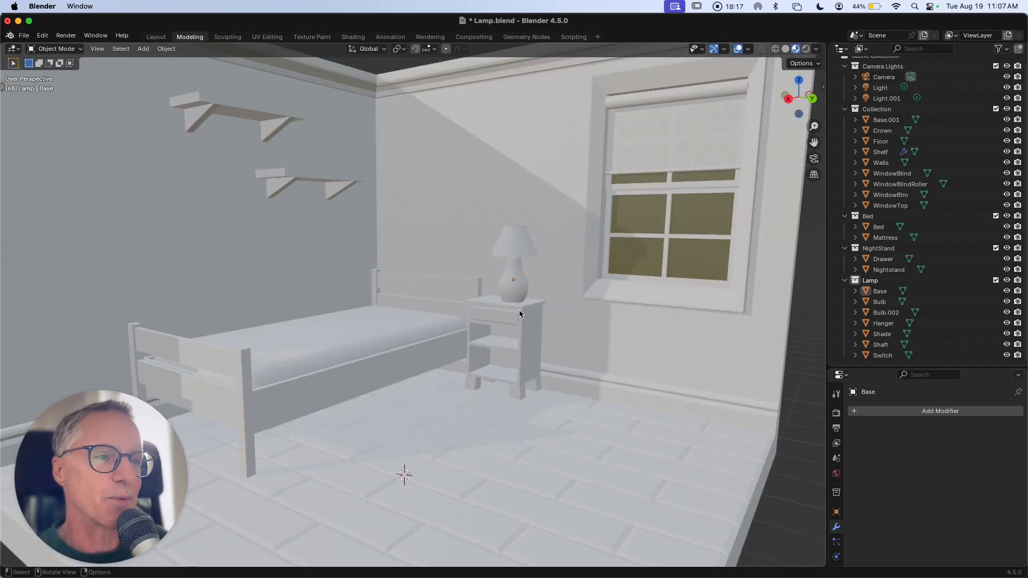
Give the lamp's base a new material with a light blue base color and a roughness of 0.
{"action": "left_click", "coordinate": [514, 293]}
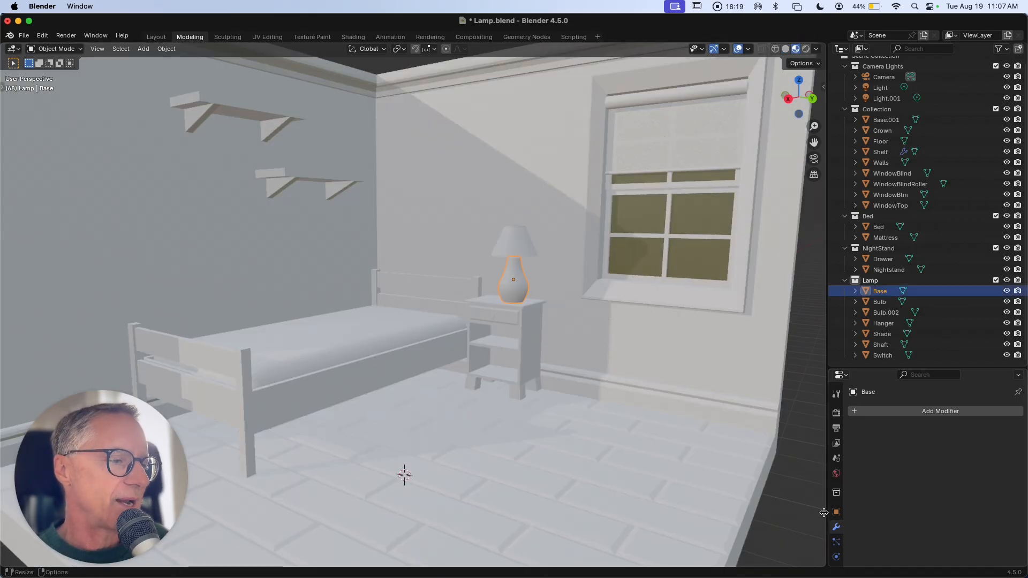
{"action": "scroll", "coordinate": [836, 530], "scroll_direction": "down", "scroll_amount": 3}
{"action": "left_click", "coordinate": [836, 554]}
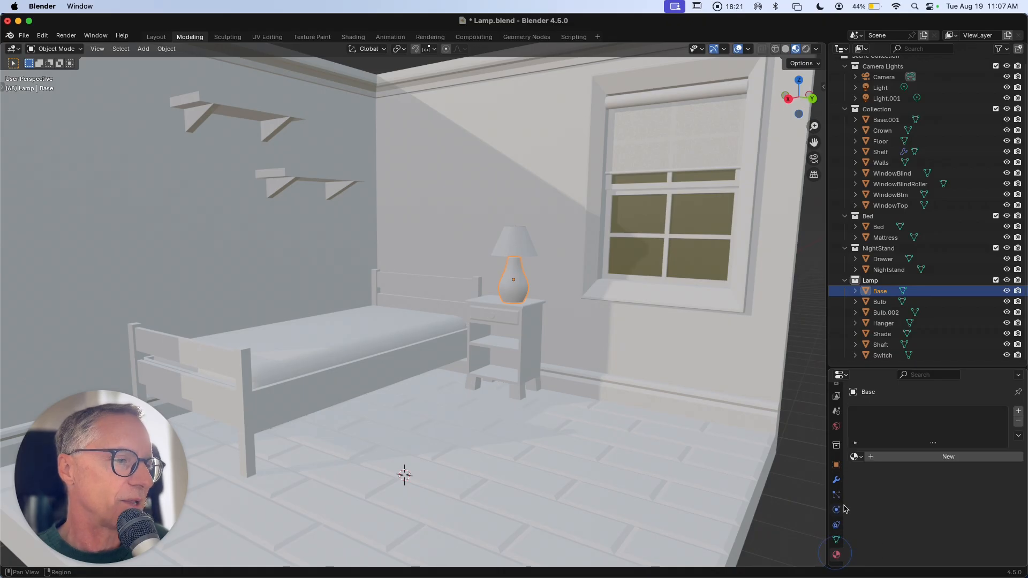
{"action": "left_click", "coordinate": [907, 460]}
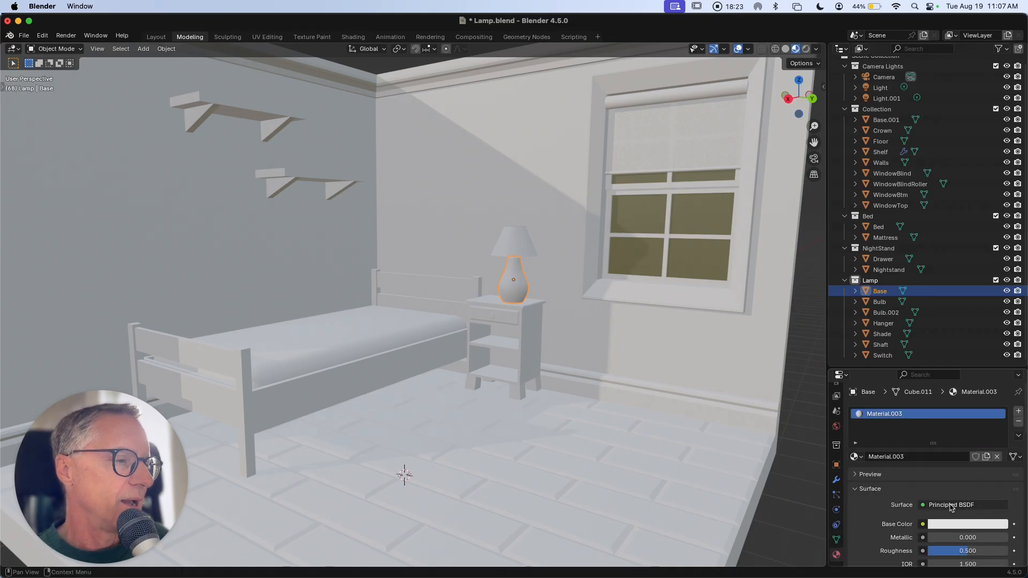
{"action": "left_click", "coordinate": [947, 525]}
{"action": "left_click_drag", "start_coordinate": [950, 392], "coordinate": [957, 383]}
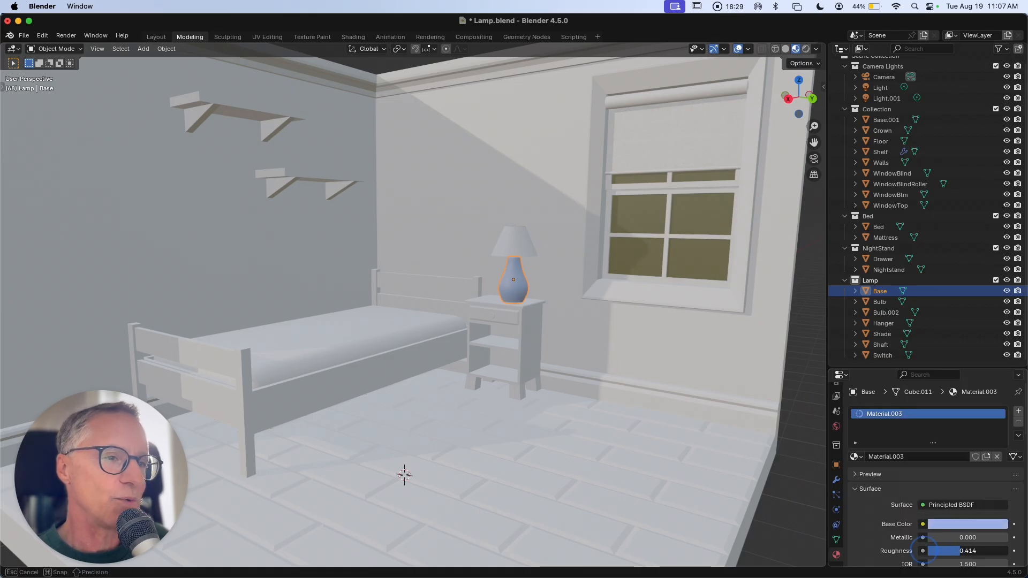
{"action": "mouse_move", "coordinate": [931, 552]}
{"action": "left_mouse_down"}
{"action": "mouse_move", "coordinate": [895, 551]}
{"action": "mouse_move", "coordinate": [929, 553]}
{"action": "left_mouse_up"}
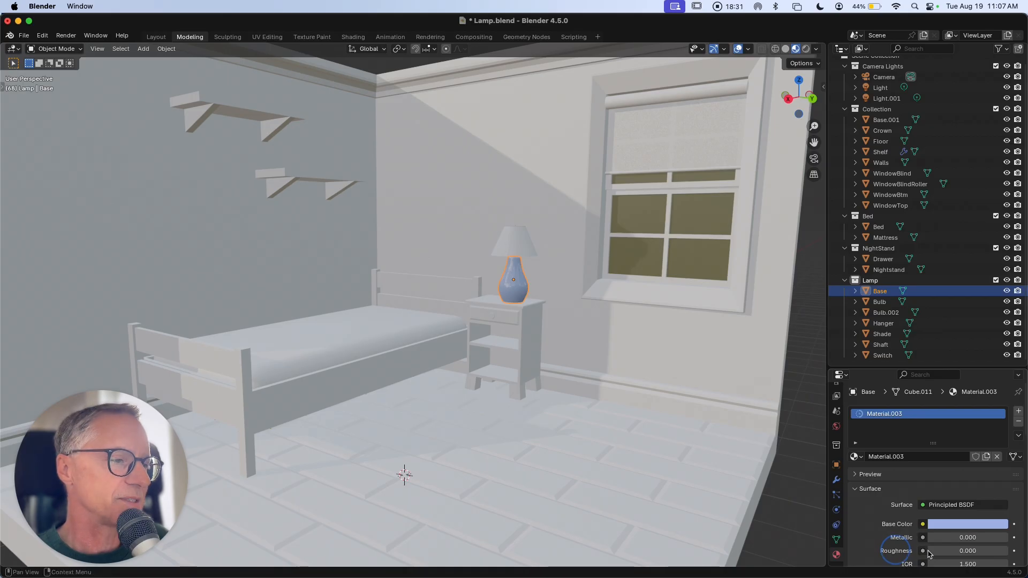
Rename the lamp base's material to Base.
{"action": "double_click", "coordinate": [888, 414]}
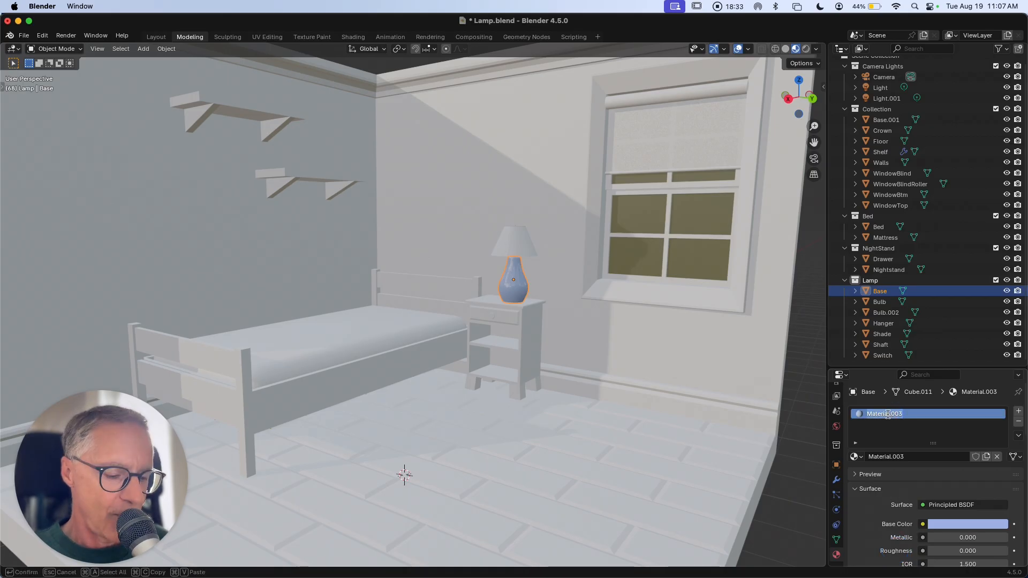
{"action": "type", "text": "Base"}
{"action": "key", "text": "Return"}
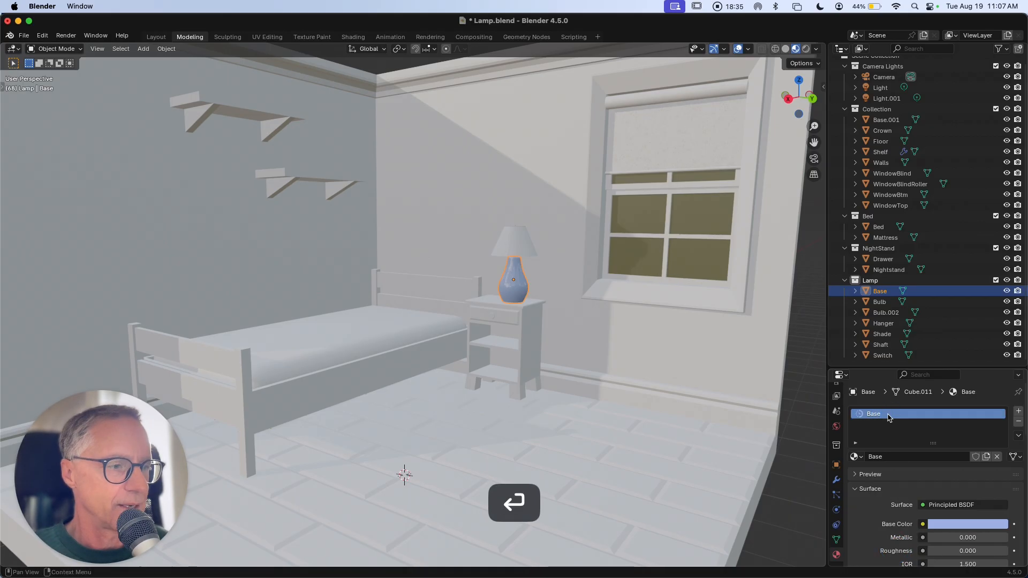
Give the lampshade a new material and lower its alpha to about 0.78 for slight transparency.
{"action": "scroll", "coordinate": [584, 367], "scroll_direction": "up", "scroll_amount": 3, "text": "ctrl"}
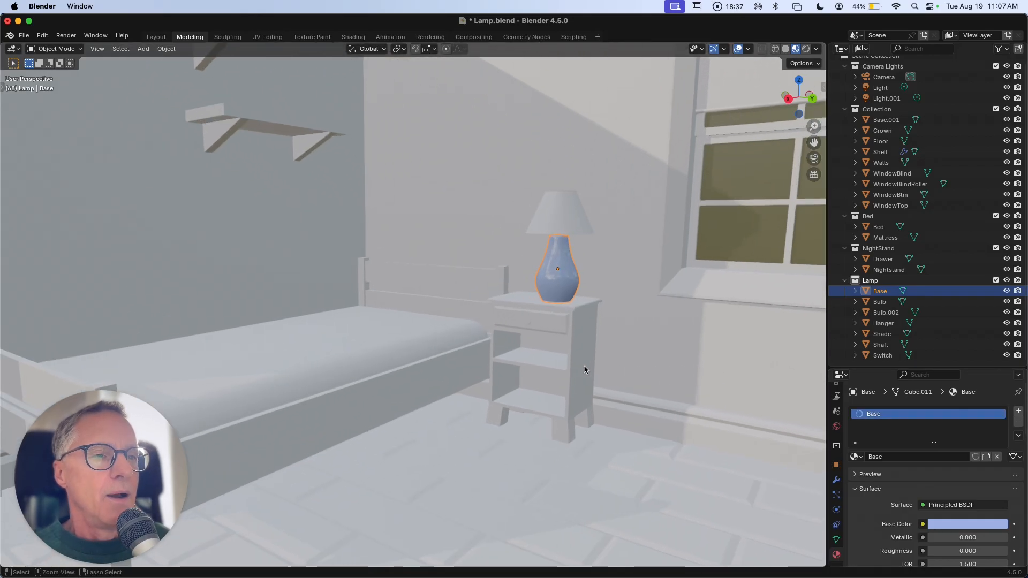
{"action": "scroll", "coordinate": [581, 368], "scroll_direction": "up", "scroll_amount": 2, "text": "shift"}
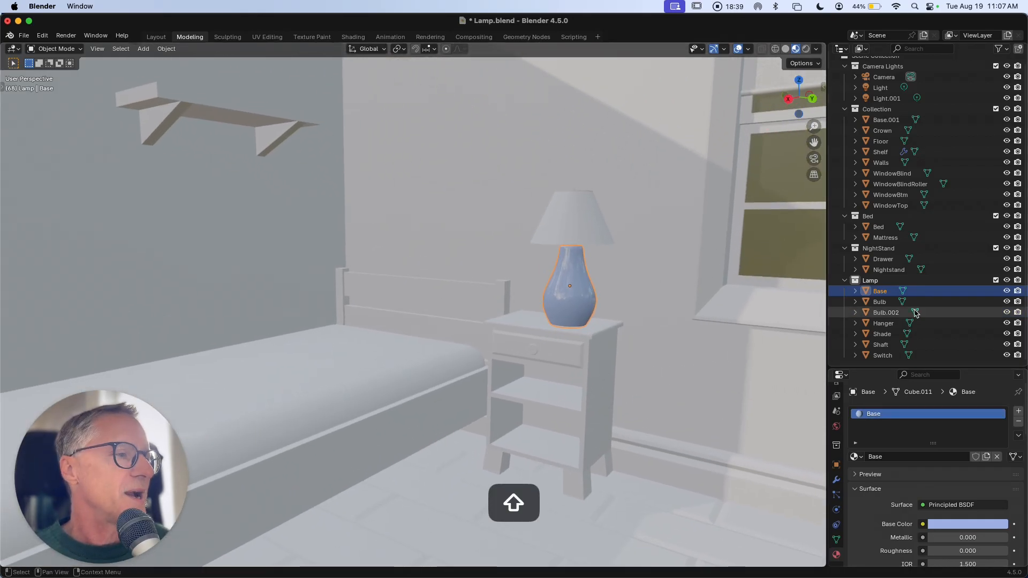
{"action": "left_click", "coordinate": [885, 335]}
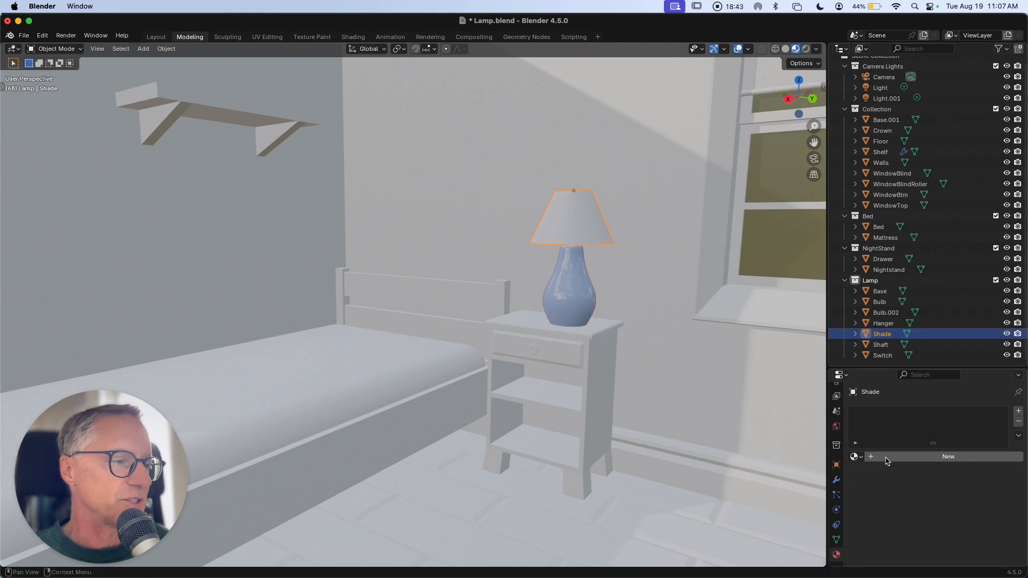
{"action": "scroll", "coordinate": [919, 496], "scroll_direction": "down", "scroll_amount": 4}
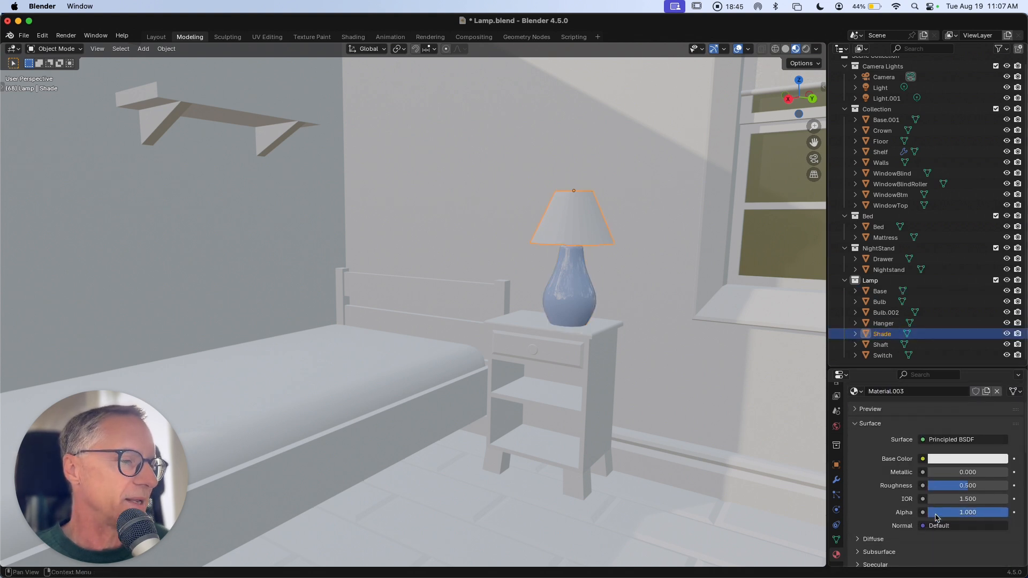
{"action": "left_click_drag", "start_coordinate": [1005, 510], "coordinate": [1001, 509]}
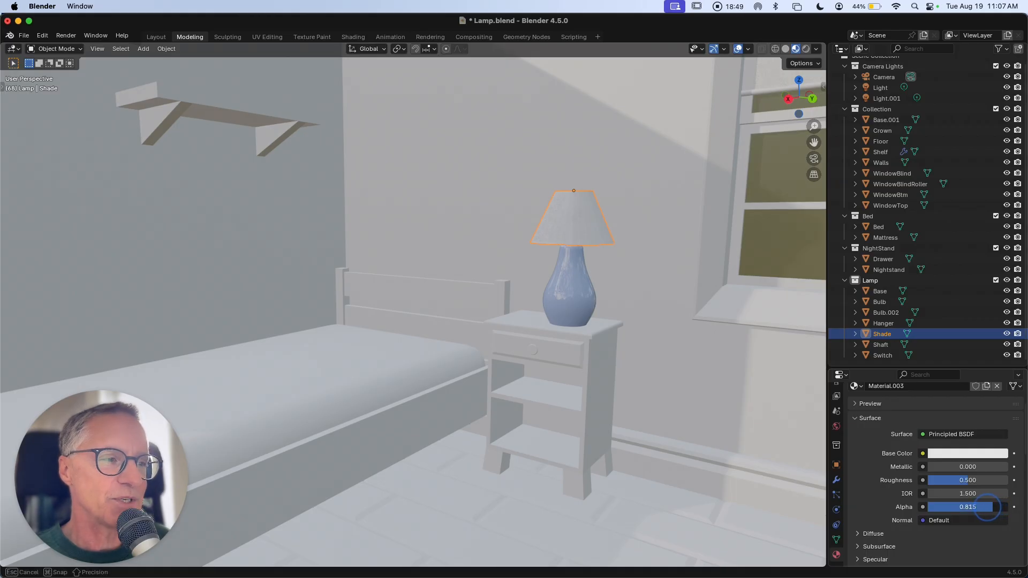
{"action": "left_click_drag", "start_coordinate": [985, 507], "coordinate": [985, 507]}
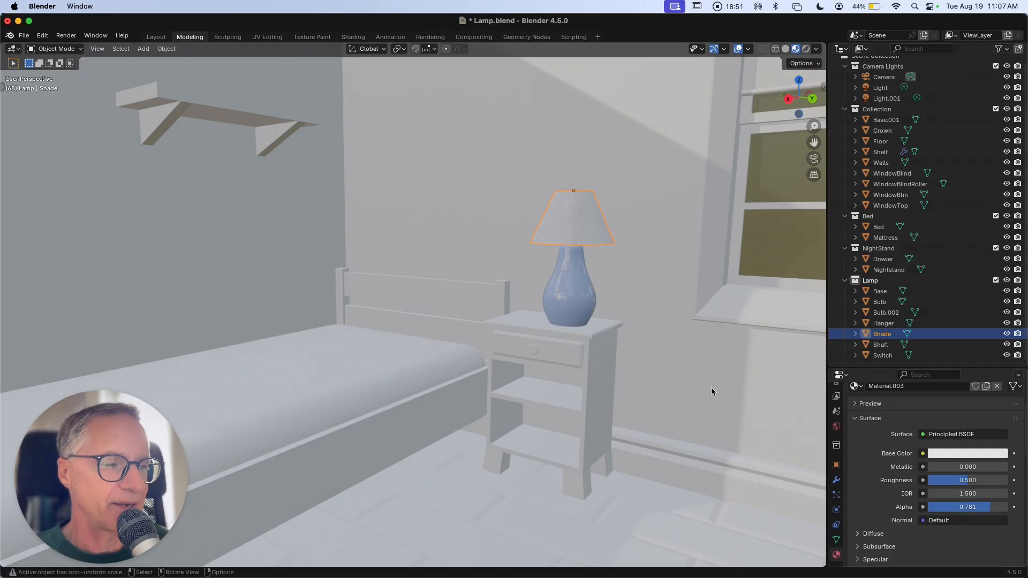
Hide the lampshade in the viewport and rename its material to Shade.
{"action": "left_click", "coordinate": [1006, 333]}
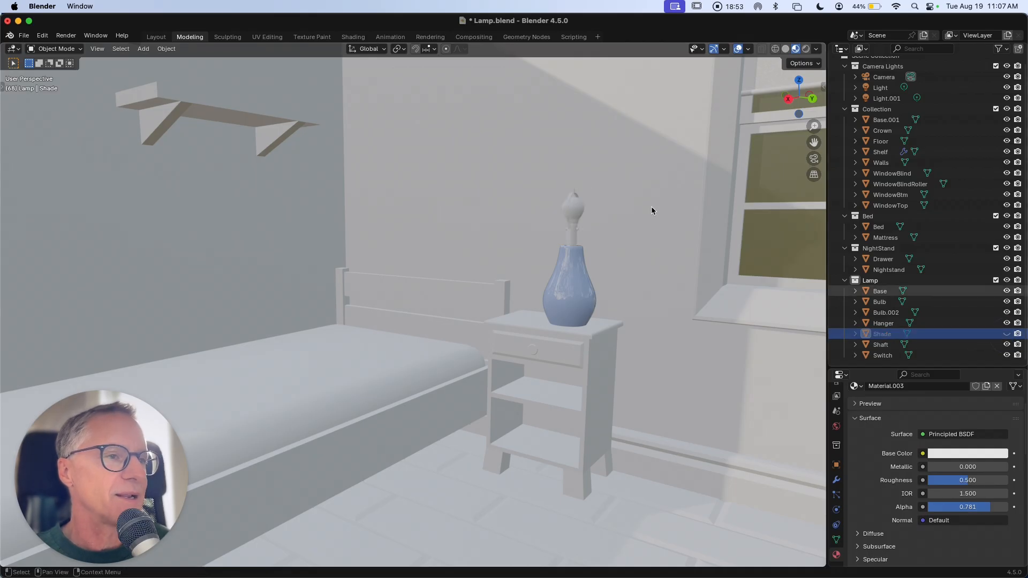
{"action": "left_click", "coordinate": [580, 212]}
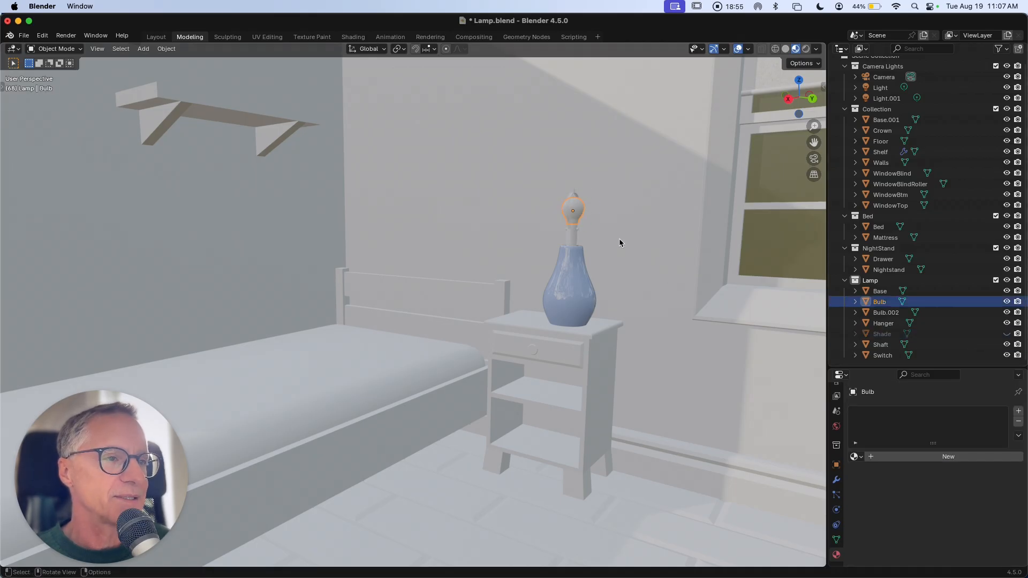
{"action": "left_click", "coordinate": [882, 334]}
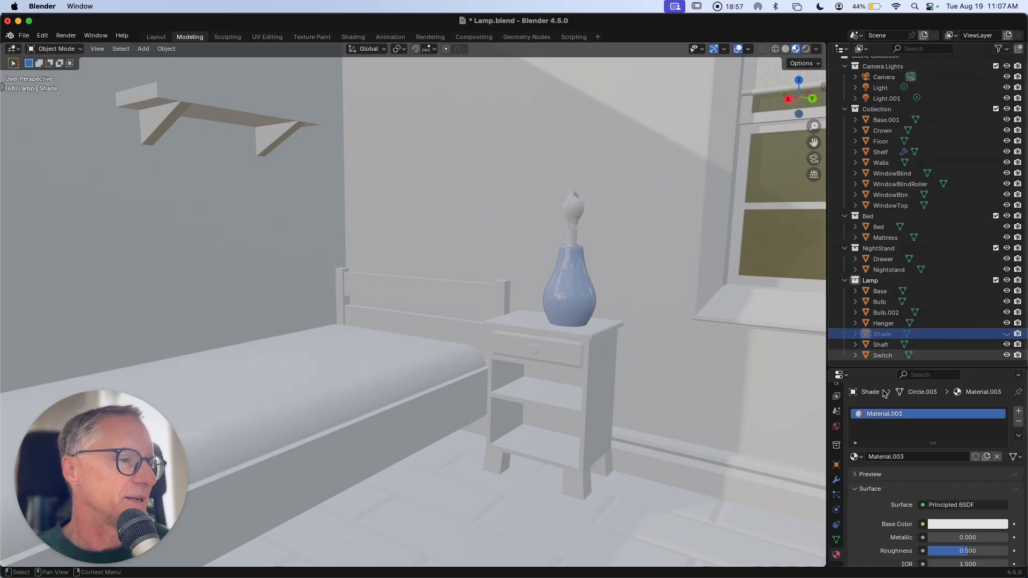
{"action": "double_click", "coordinate": [883, 415]}
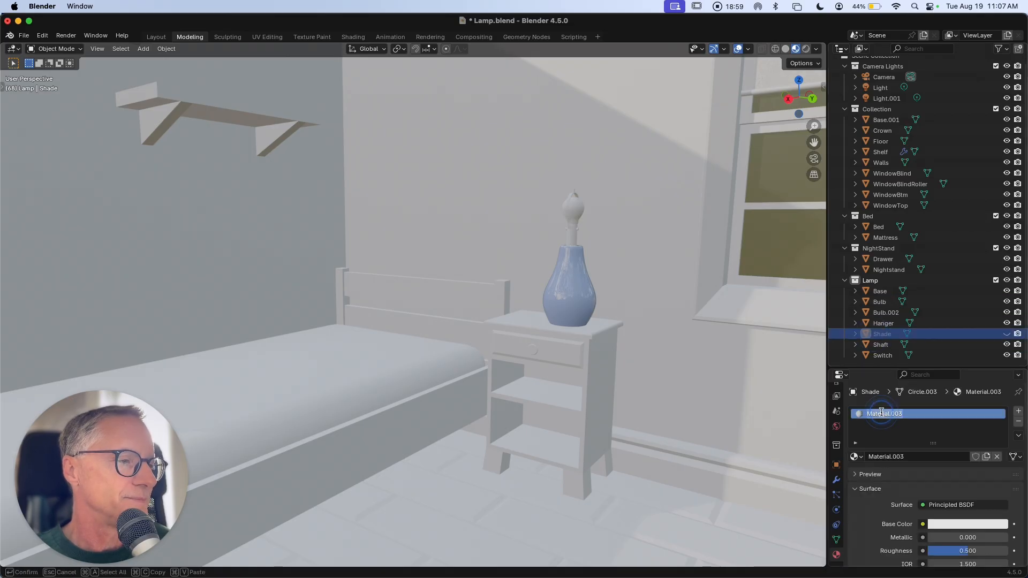
{"action": "type", "text": "Shade"}
{"action": "key", "text": "Return"}
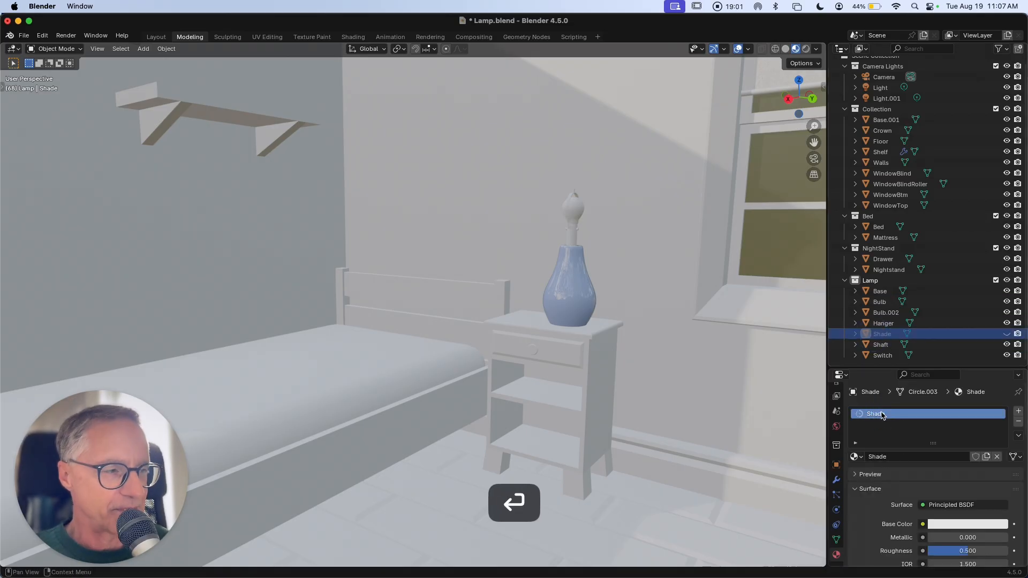
Give the lamp's bulb a new material with white emission at a strength of 4.6.
{"action": "left_click", "coordinate": [879, 304]}
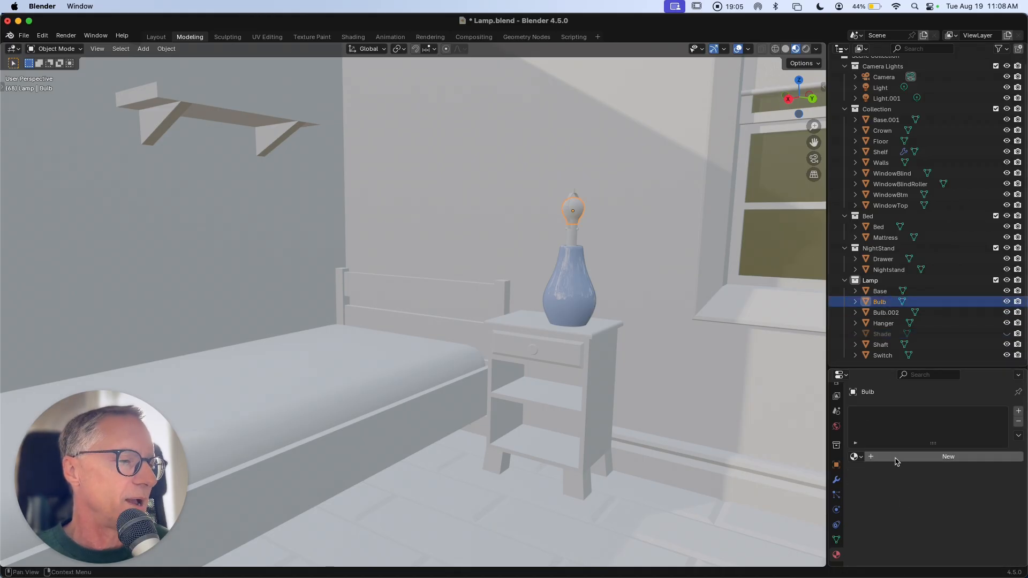
{"action": "scroll", "coordinate": [898, 474], "scroll_direction": "down", "scroll_amount": 8}
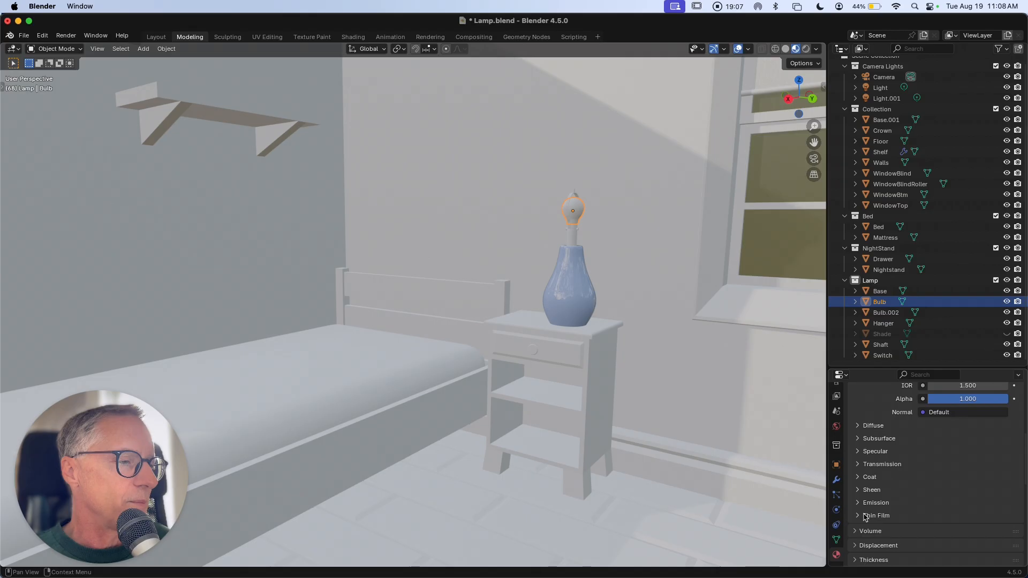
{"action": "scroll", "coordinate": [860, 514], "scroll_direction": "down", "scroll_amount": 1}
{"action": "left_click", "coordinate": [855, 492]}
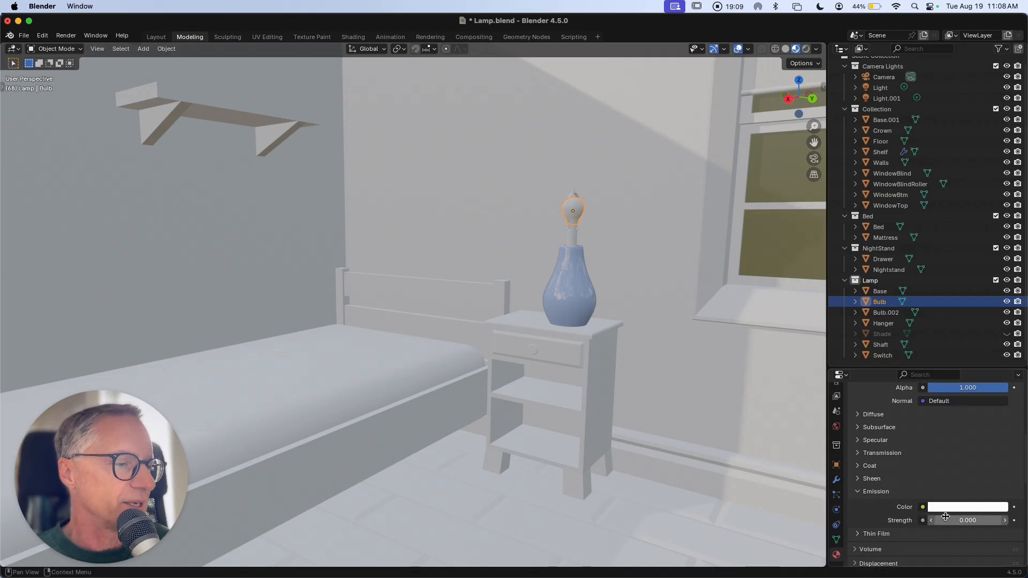
{"action": "left_click_drag", "start_coordinate": [949, 523], "coordinate": [973, 524]}
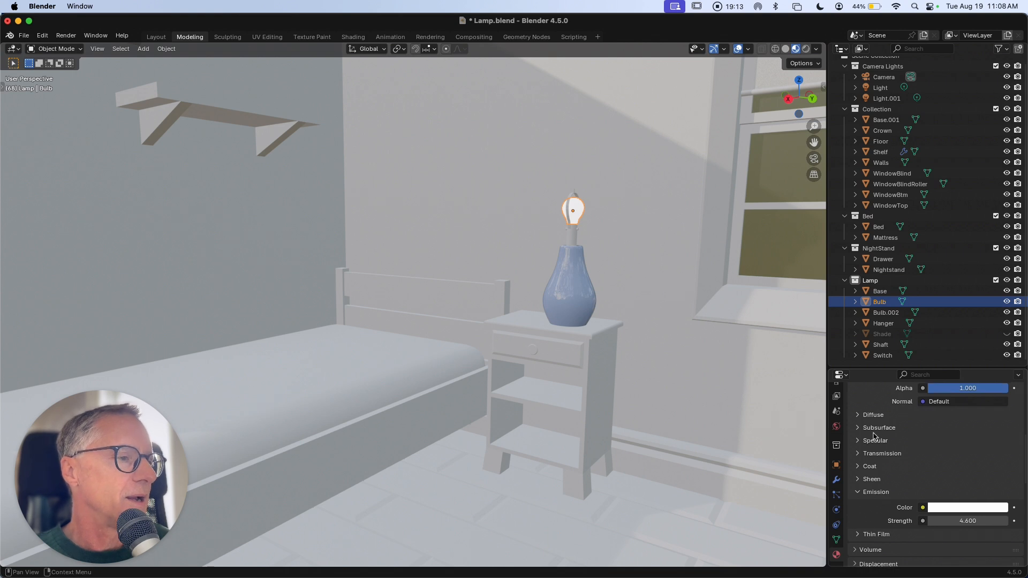
{"action": "scroll", "coordinate": [900, 429], "scroll_direction": "up", "scroll_amount": 10}
Add a new material to the hanger around the bulb and name it Hanger.
{"action": "middle_click_drag", "start_coordinate": [455, 235], "coordinate": [474, 225]}
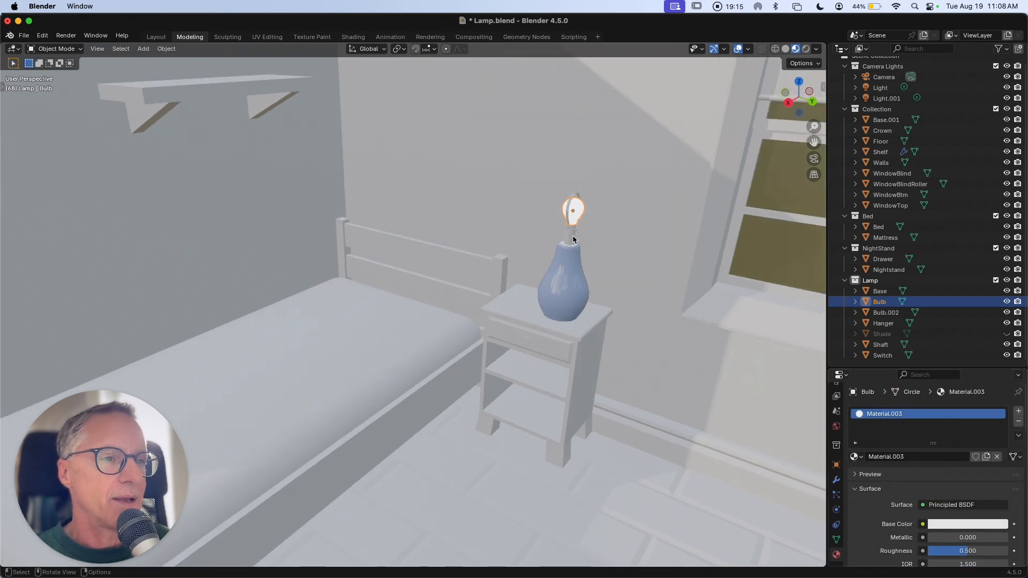
{"action": "left_click", "coordinate": [570, 204]}
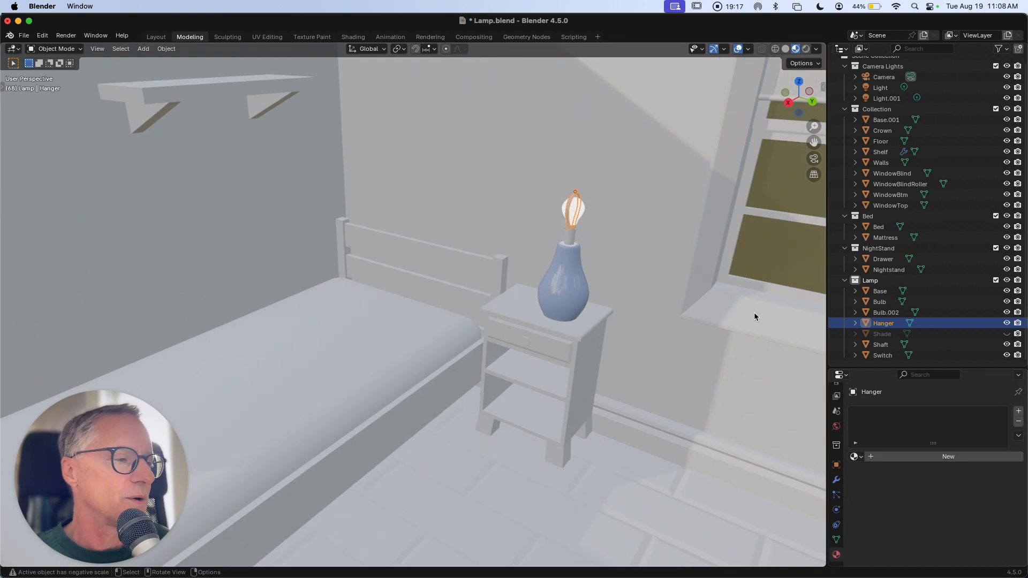
{"action": "left_click", "coordinate": [913, 457]}
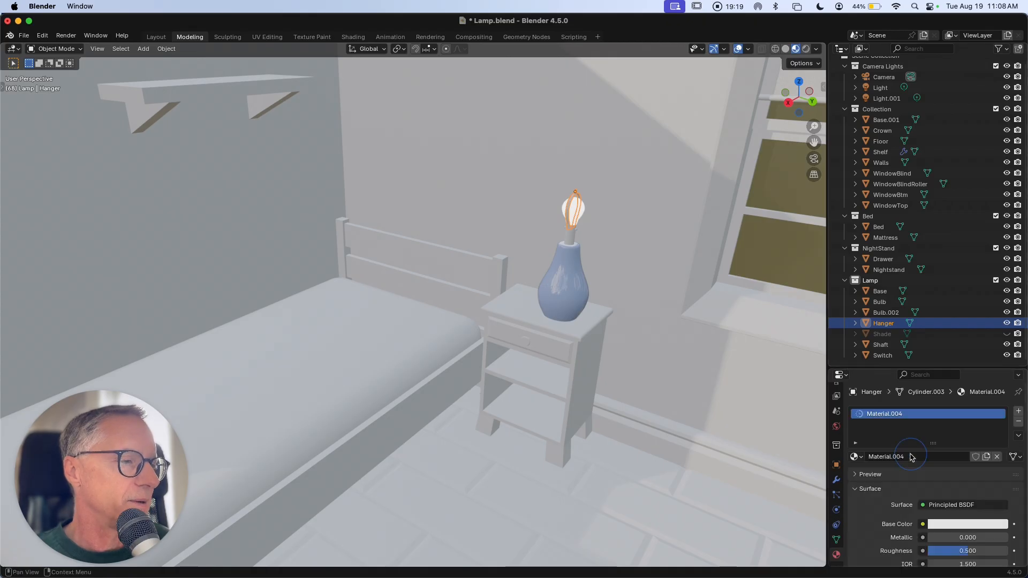
{"action": "double_click", "coordinate": [877, 414]}
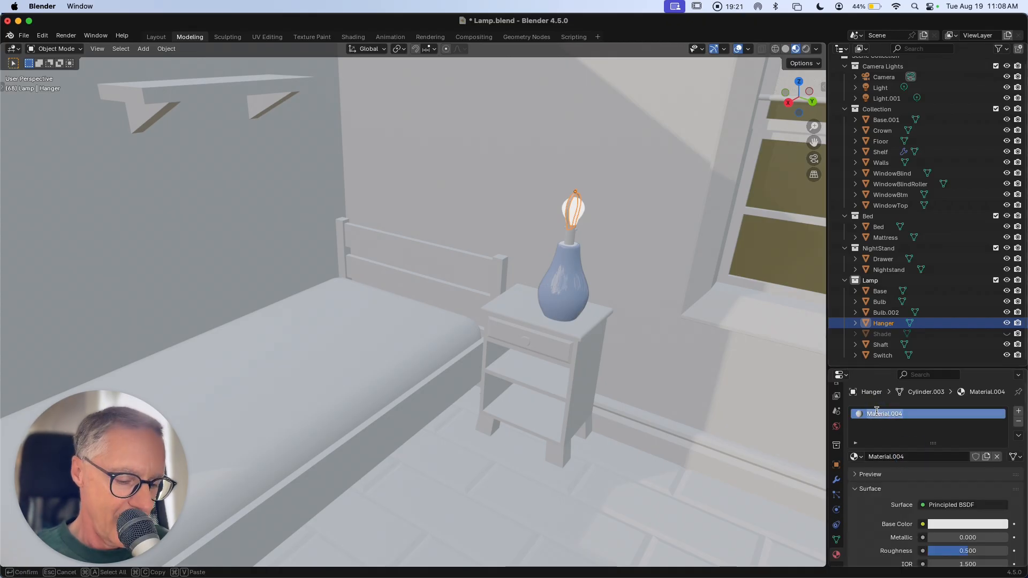
{"action": "type", "text": "Hanger"}
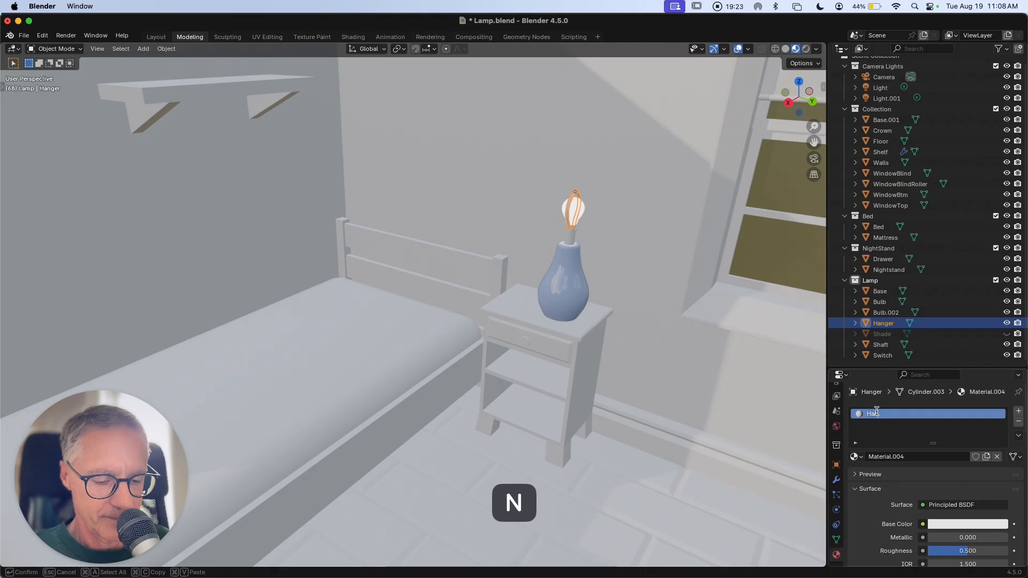
{"action": "key", "text": "Return"}
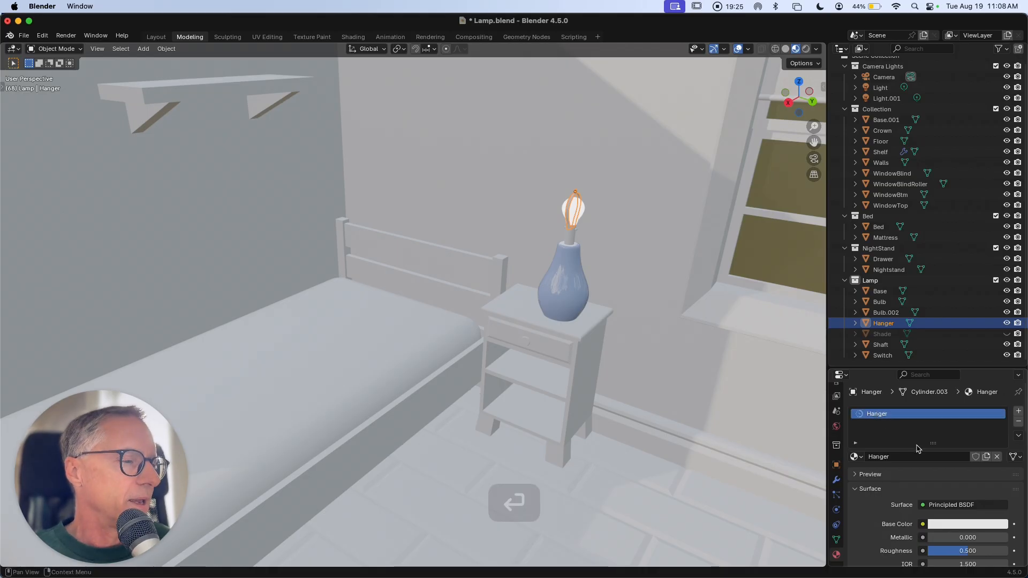
Darken the Hanger material's base color to mid-grey and set its metallic value to about 0.5.
{"action": "left_click", "coordinate": [948, 526]}
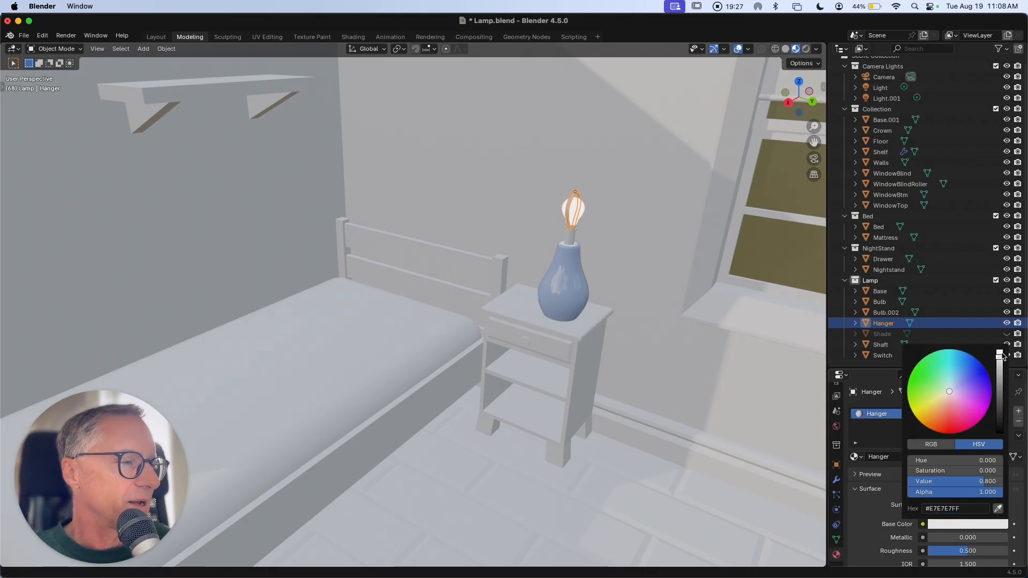
{"action": "left_click_drag", "start_coordinate": [999, 354], "coordinate": [999, 394]}
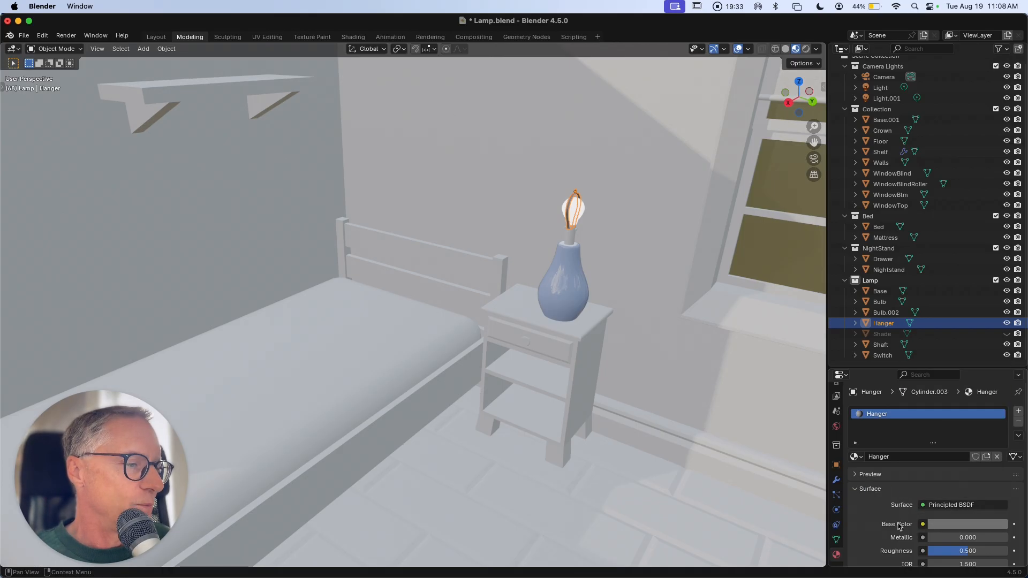
{"action": "left_click_drag", "start_coordinate": [935, 538], "coordinate": [950, 538]}
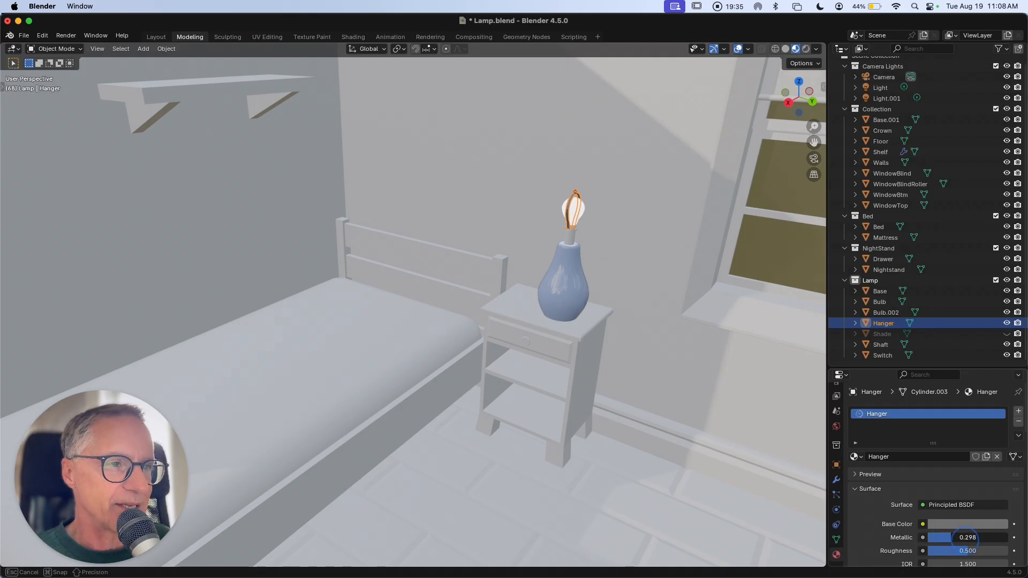
{"action": "left_click_drag", "start_coordinate": [846, 451], "coordinate": [845, 451]}
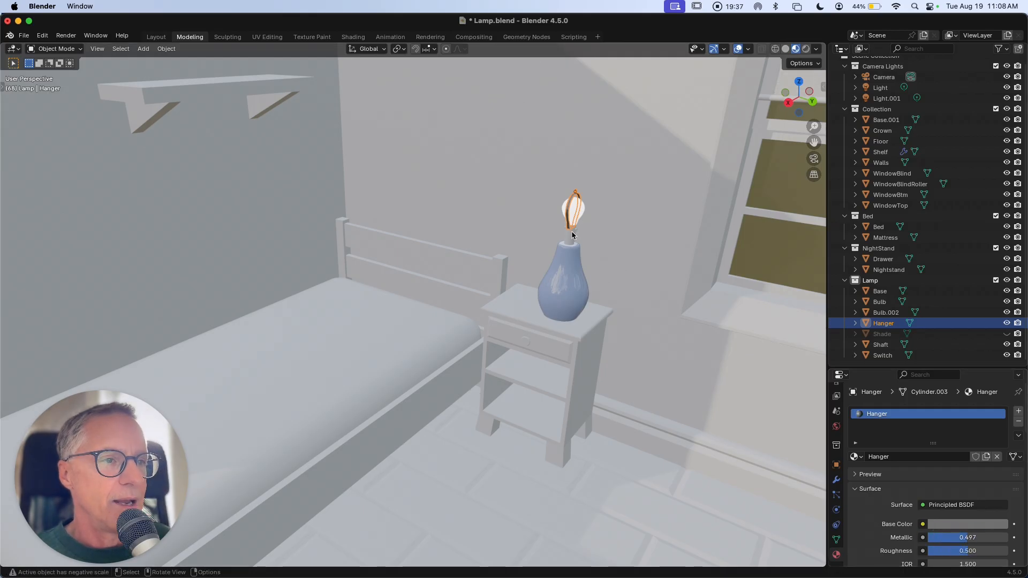
Assign the existing Hanger material to the lamp's shaft below the bulb.
{"action": "left_click", "coordinate": [570, 234]}
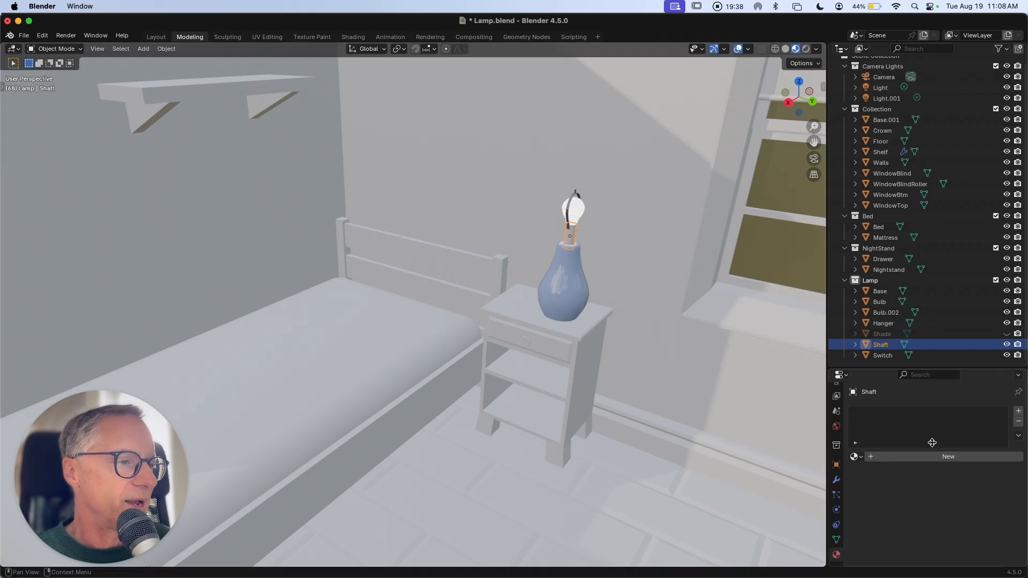
{"action": "left_click", "coordinate": [856, 456]}
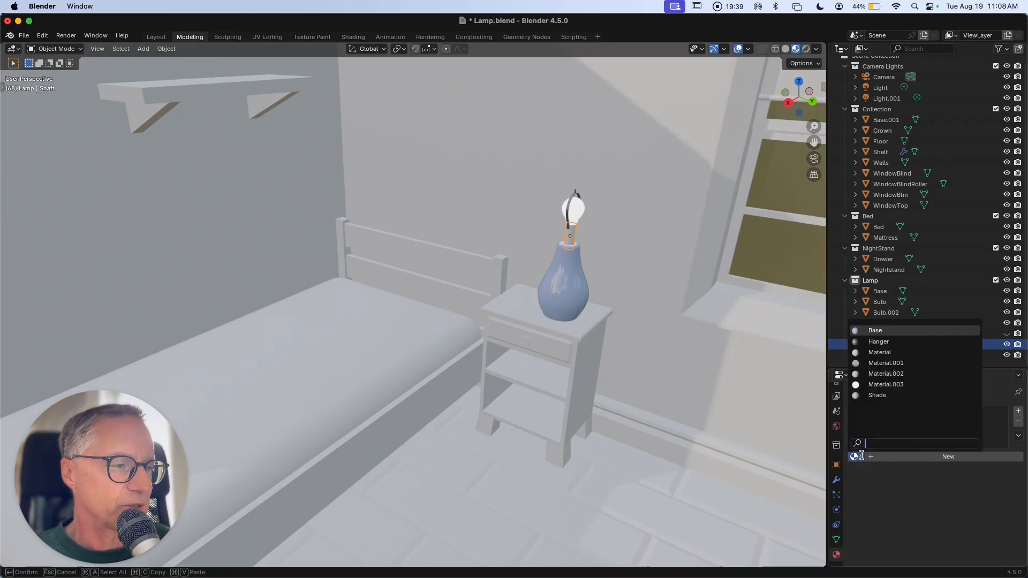
{"action": "left_click", "coordinate": [878, 342]}
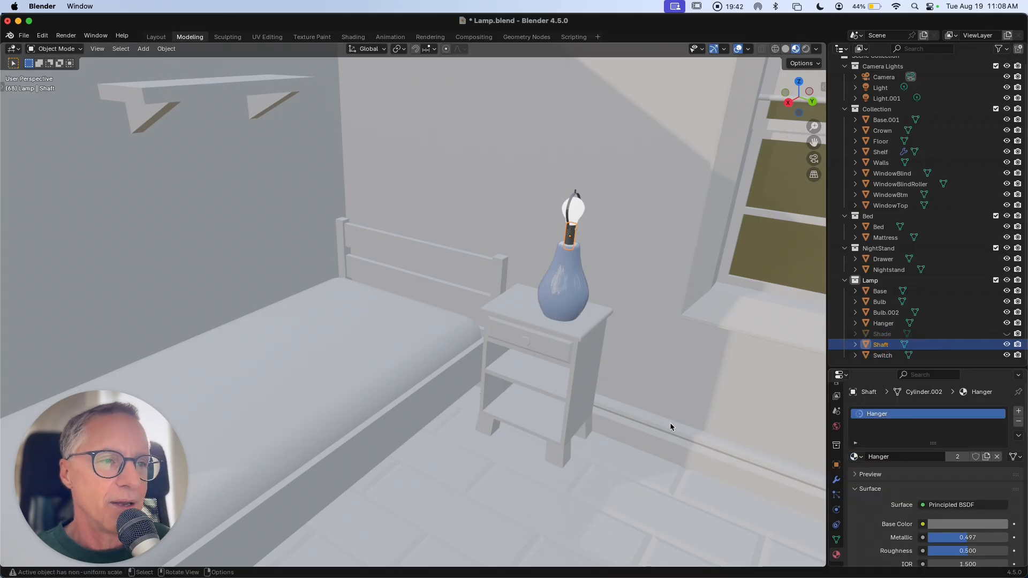
Add a new material to the lamp's switch and name it Switch.
{"action": "left_click", "coordinate": [644, 407]}
{"action": "scroll", "coordinate": [644, 407], "scroll_direction": "right", "scroll_amount": 3}
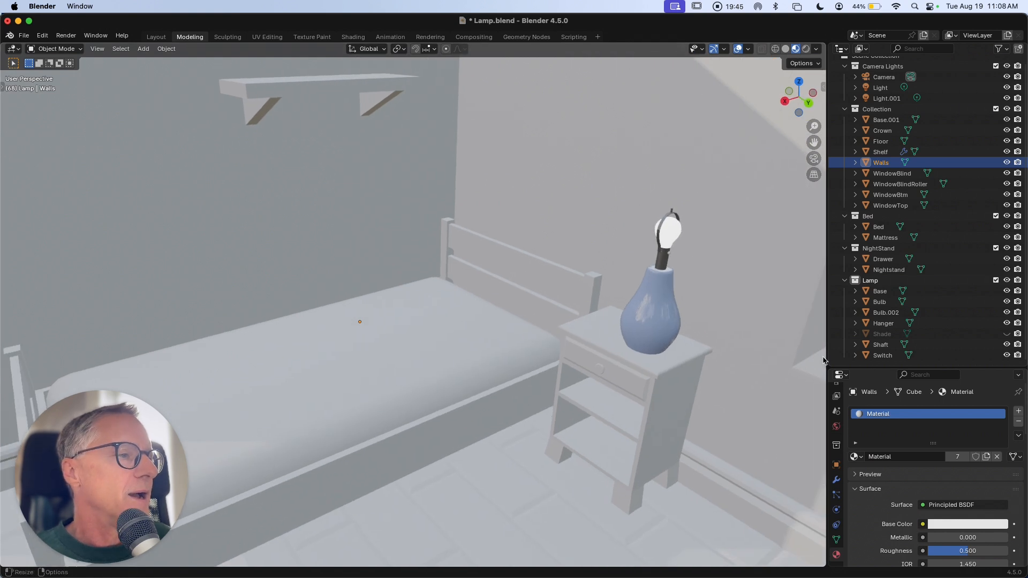
{"action": "left_click", "coordinate": [882, 355]}
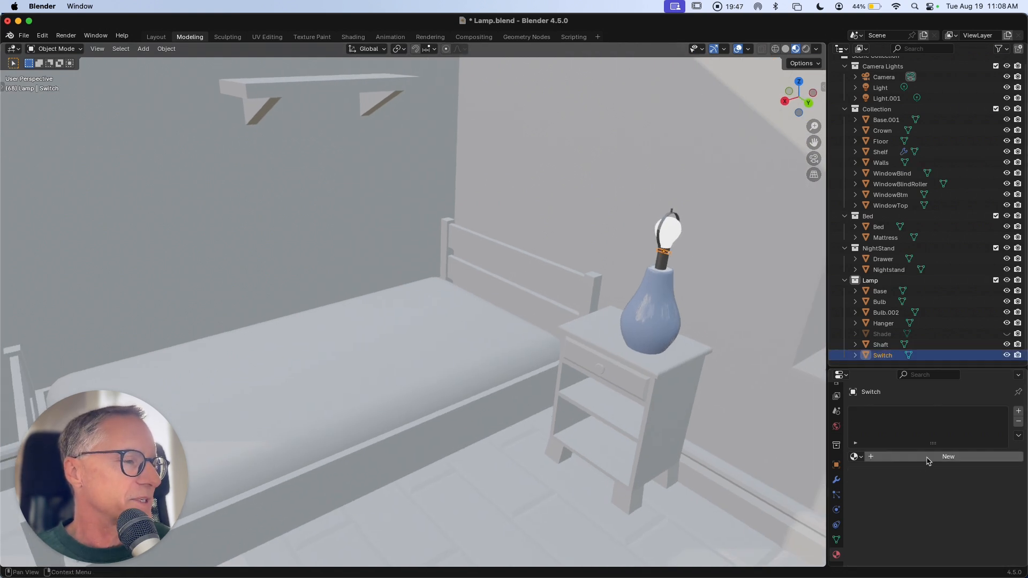
{"action": "left_click", "coordinate": [928, 459]}
{"action": "double_click", "coordinate": [889, 413]}
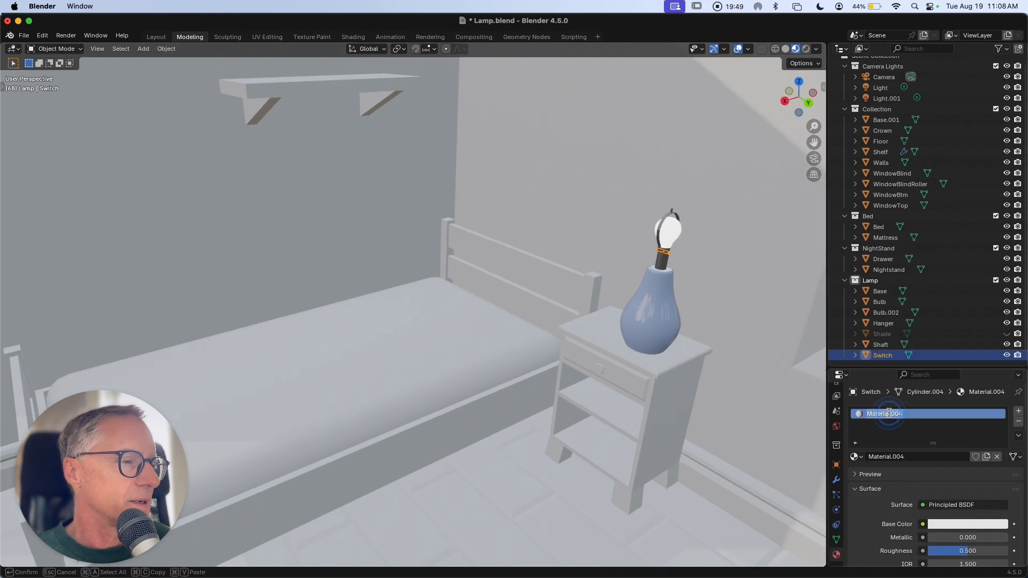
{"action": "type", "text": "Swit"}
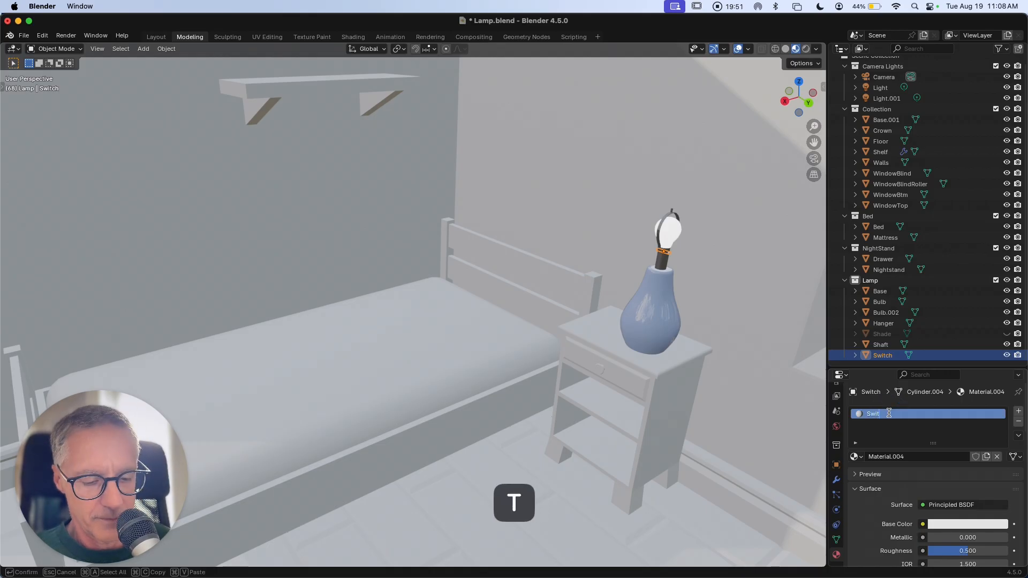
{"action": "type", "text": "ch"}
{"action": "key", "text": "Return"}
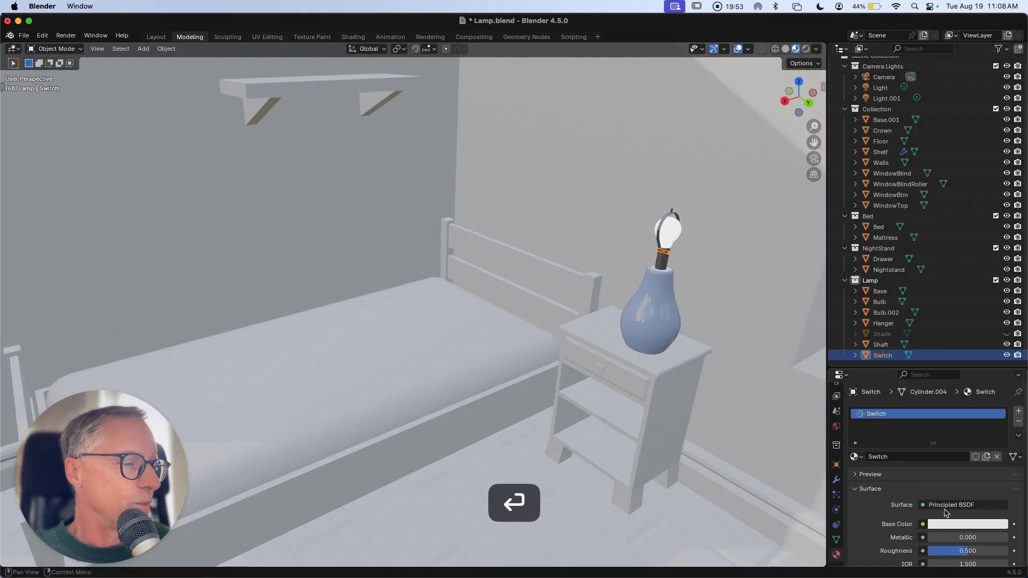
Set the Switch material's base color to black.
{"action": "left_click", "coordinate": [961, 524]}
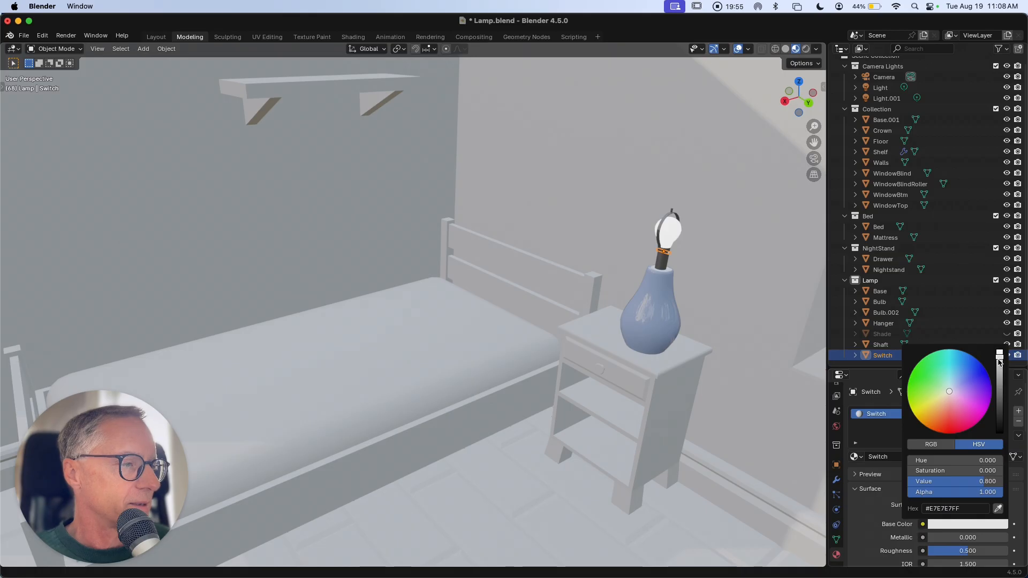
{"action": "left_click_drag", "start_coordinate": [999, 362], "coordinate": [999, 433]}
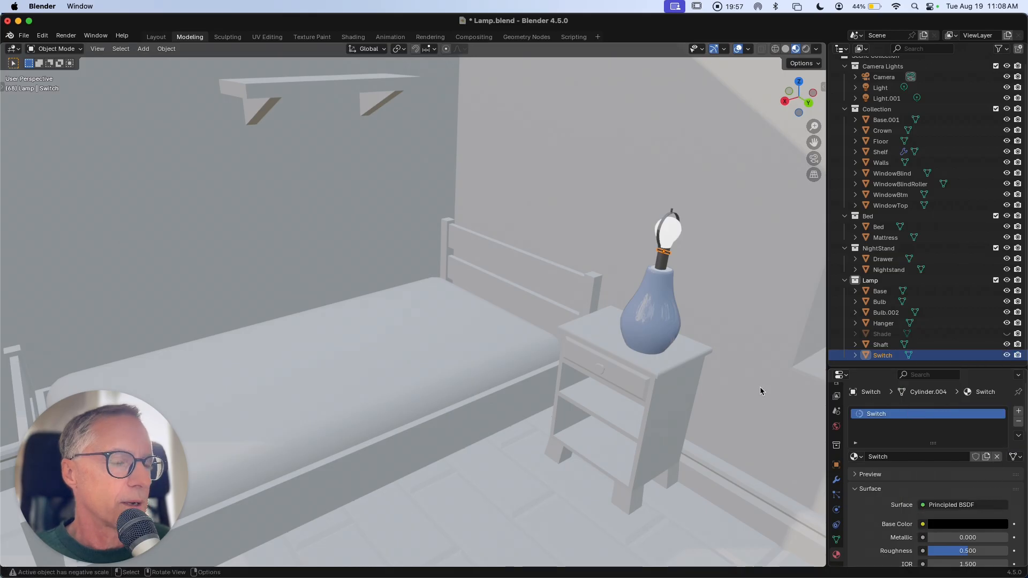
{"action": "left_click", "coordinate": [691, 386]}
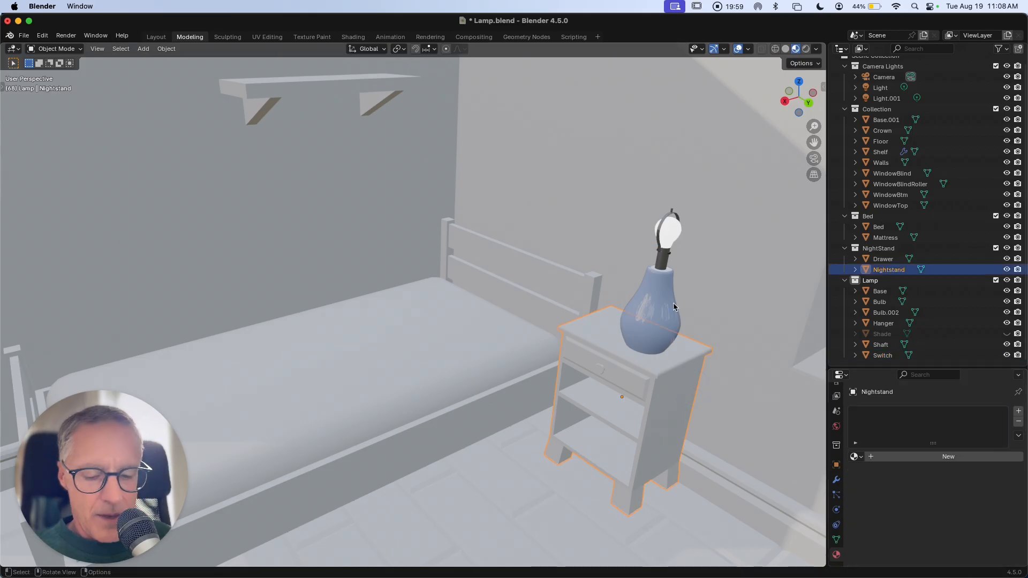
Unhide the lamp's shade so it shows again around the bulb.
{"action": "scroll", "coordinate": [672, 305], "scroll_direction": "up", "scroll_amount": 5, "text": "ctrl"}
{"action": "scroll", "coordinate": [647, 302], "scroll_direction": "right", "scroll_amount": 4, "text": "shift"}
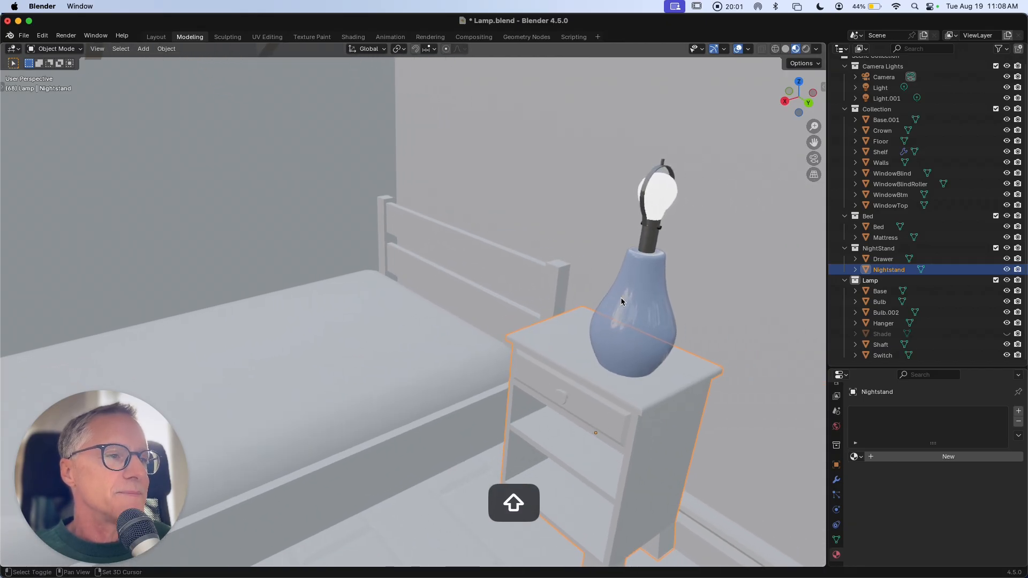
{"action": "scroll", "coordinate": [621, 301], "scroll_direction": "up", "scroll_amount": 2, "text": "ctrl"}
{"action": "scroll", "coordinate": [621, 301], "scroll_direction": "down", "scroll_amount": 2}
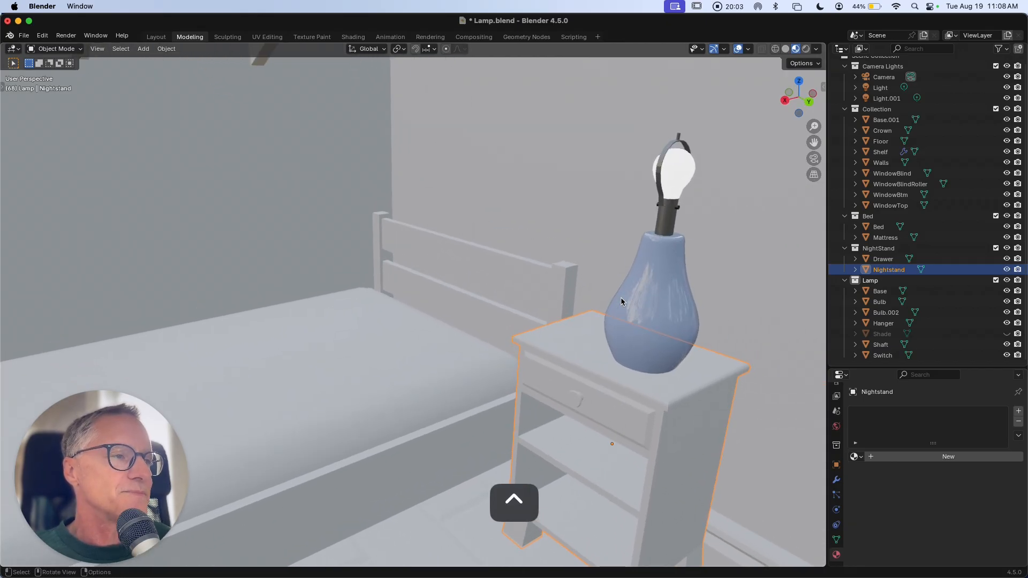
{"action": "left_click", "coordinate": [1007, 334]}
{"action": "scroll", "coordinate": [605, 216], "scroll_direction": "up", "scroll_amount": 5}
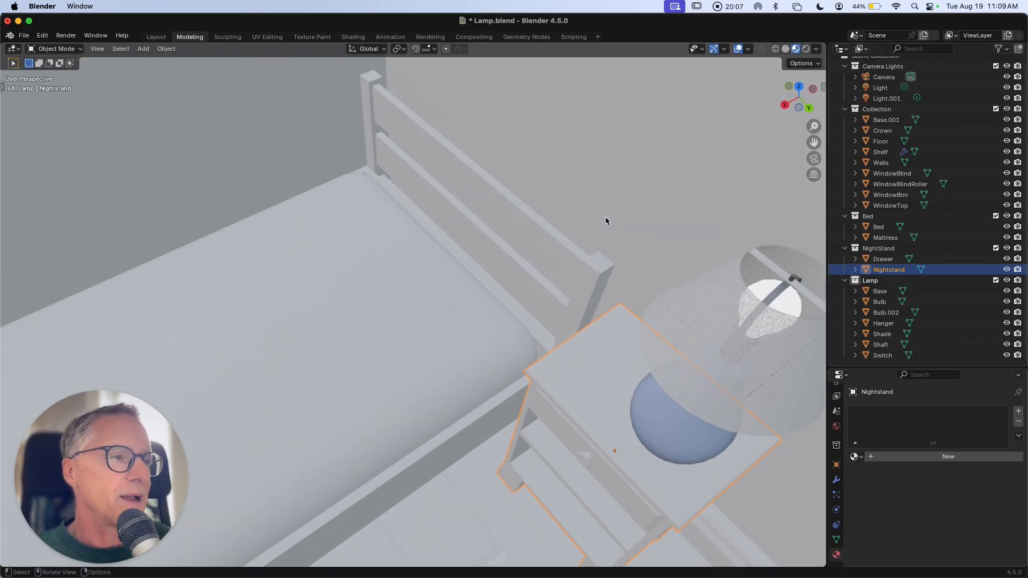
{"action": "scroll", "coordinate": [605, 216], "scroll_direction": "right", "scroll_amount": 5, "text": "shift"}
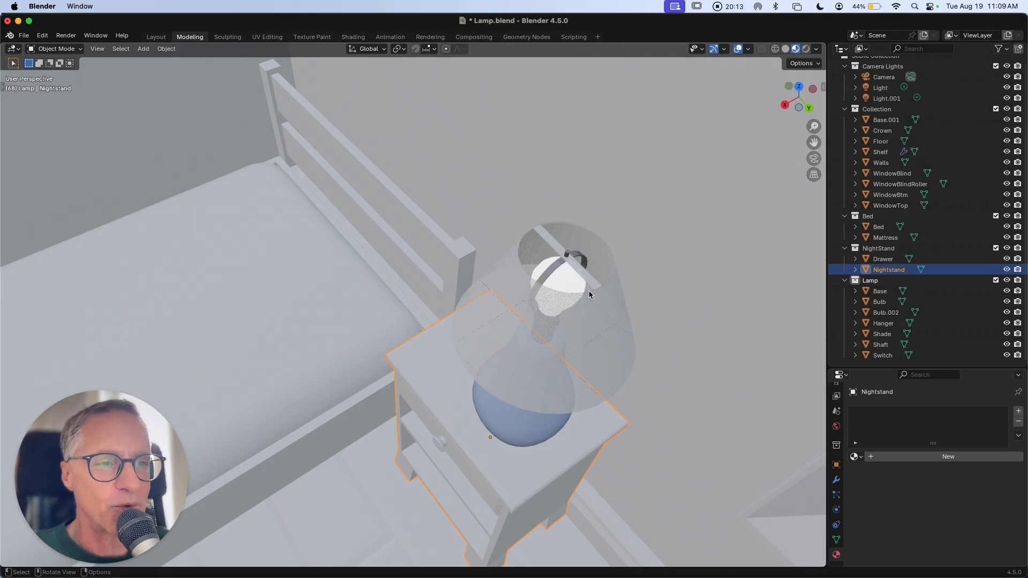
{"action": "key", "text": "Tab"}
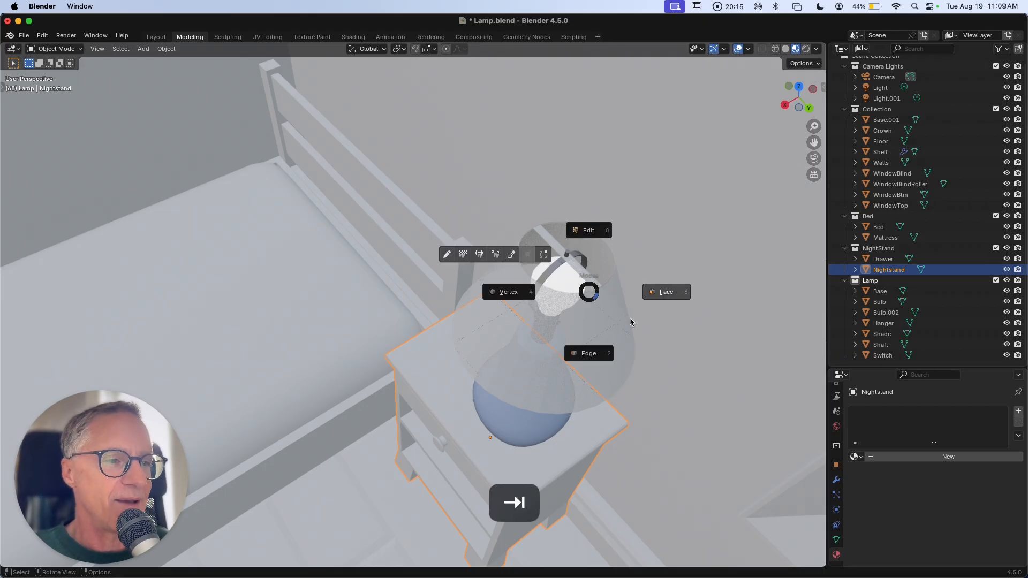
{"action": "left_click", "coordinate": [670, 296]}
{"action": "key", "text": "alt+a"}
{"action": "key", "text": "c"}
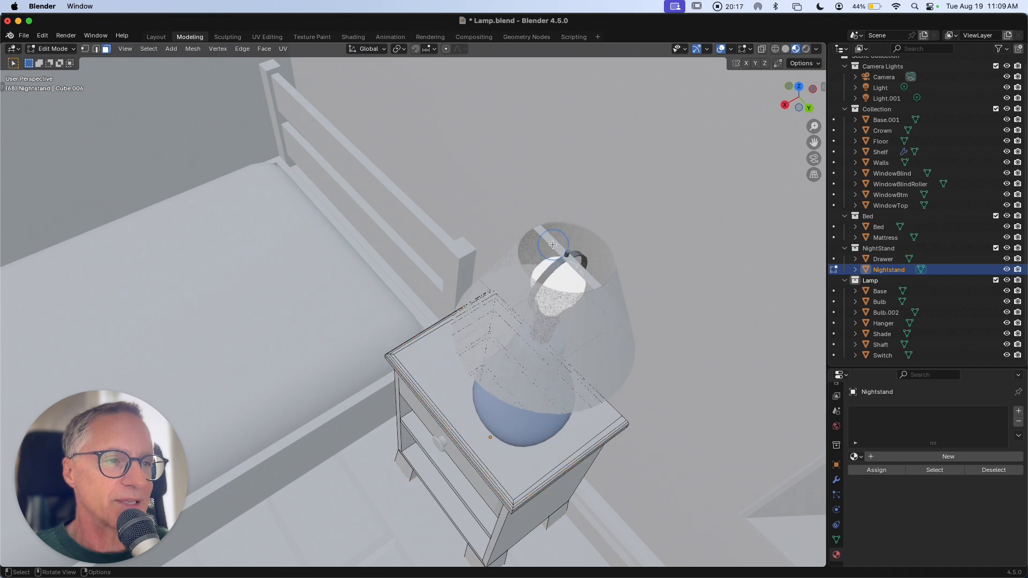
{"action": "key", "text": "Tab"}
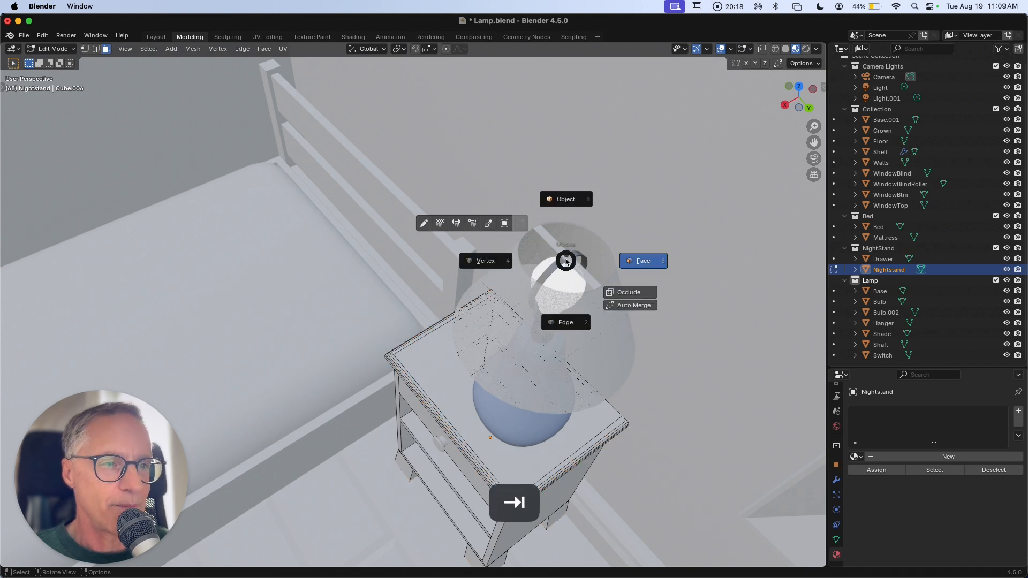
{"action": "left_click", "coordinate": [566, 200]}
Edit the lamp shade's mesh in face mode and select the upper faces of the crossbar at its top opening.
{"action": "left_click", "coordinate": [882, 334]}
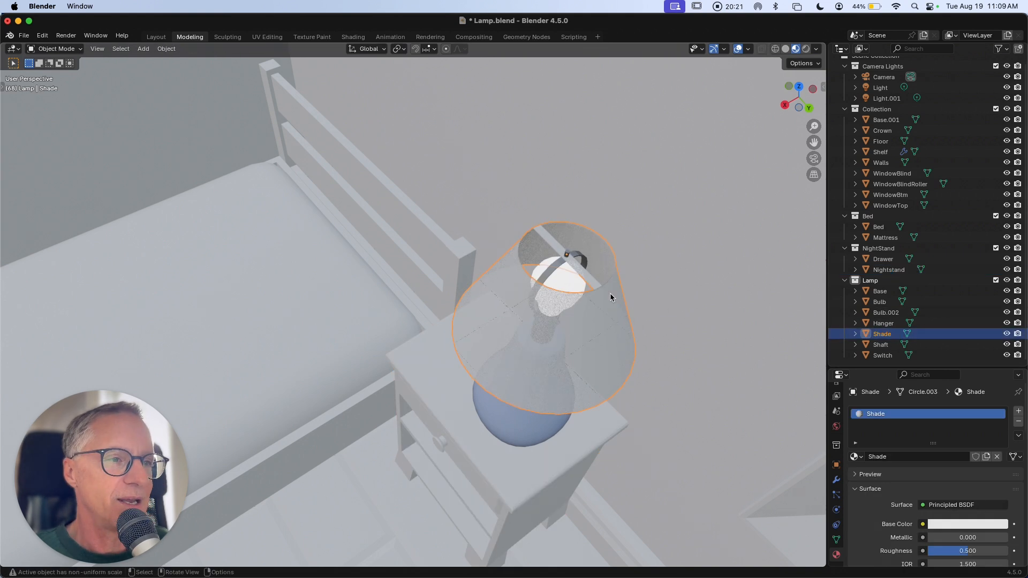
{"action": "key", "text": "Tab"}
{"action": "key", "text": "Tab"}
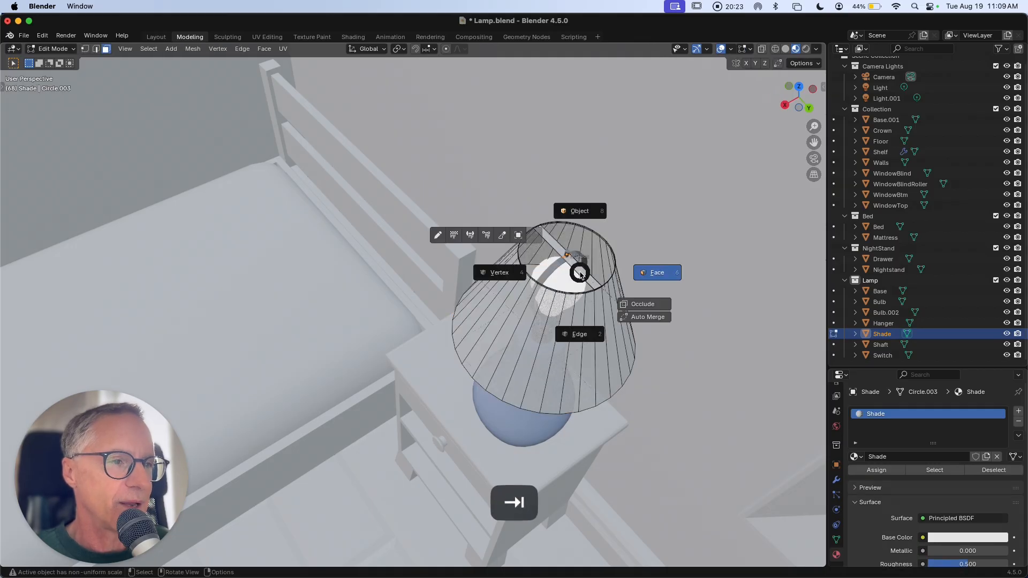
{"action": "key", "text": "Escape"}
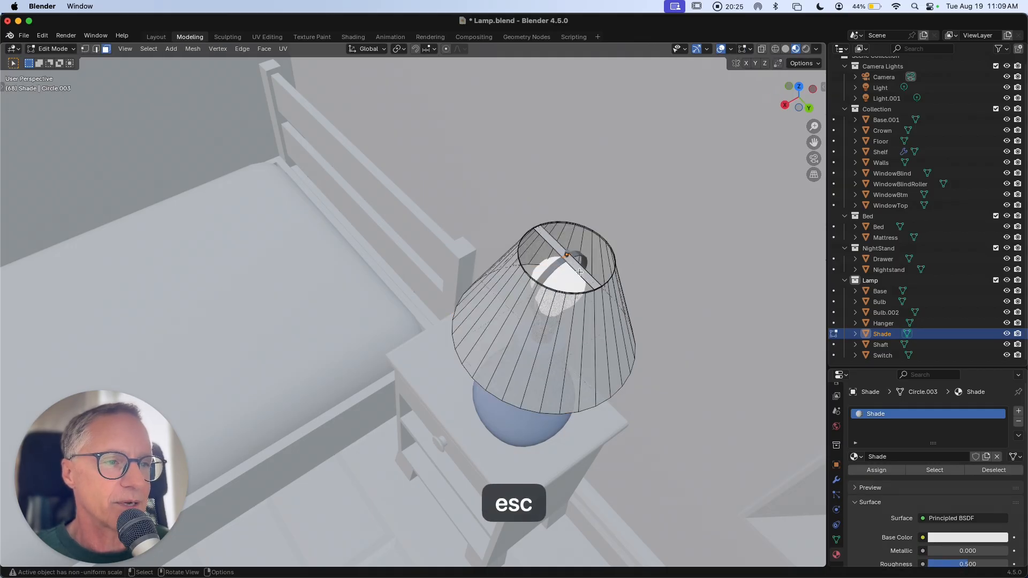
{"action": "key", "text": "shift"}
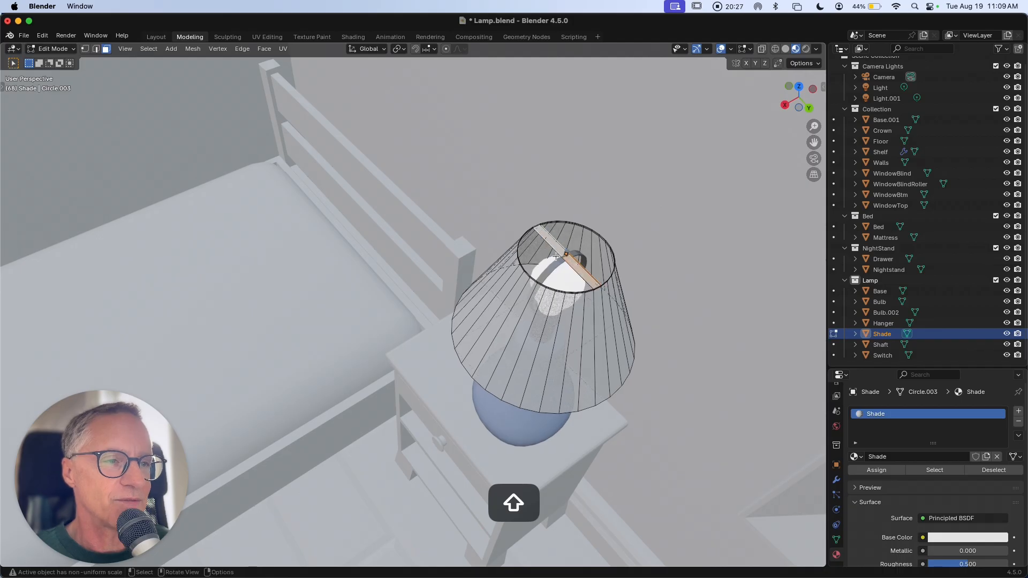
{"action": "scroll", "coordinate": [556, 257], "scroll_direction": "up", "scroll_amount": 4, "text": "ctrl"}
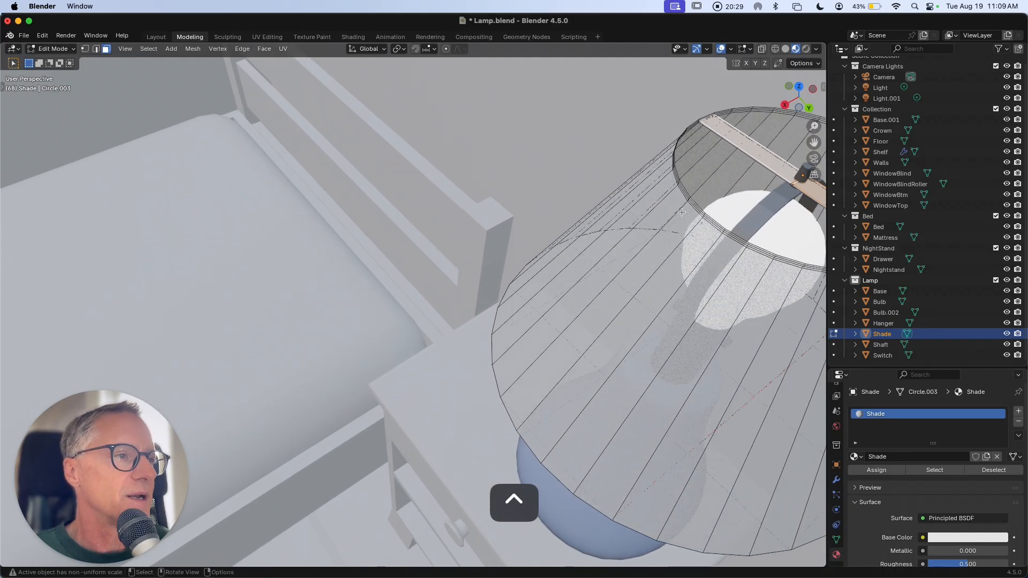
{"action": "scroll", "coordinate": [681, 212], "scroll_direction": "down", "scroll_amount": 3}
{"action": "scroll", "coordinate": [681, 212], "scroll_direction": "right", "scroll_amount": 5, "text": "shift"}
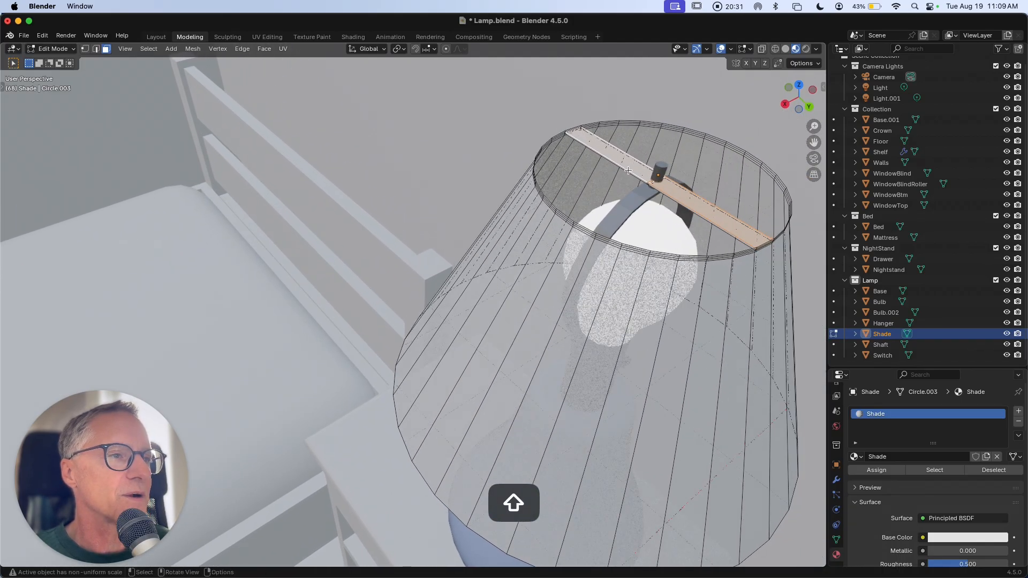
Add the side faces of the shade's crossbar to the face selection.
{"action": "left_click", "coordinate": [701, 216], "text": "shift"}
{"action": "scroll", "coordinate": [685, 203], "scroll_direction": "right", "scroll_amount": 8}
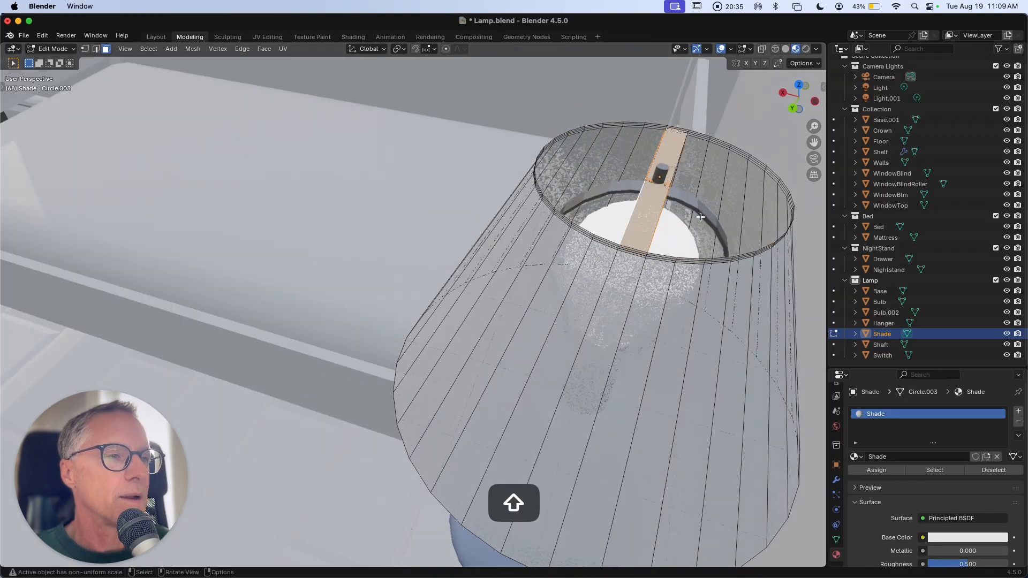
{"action": "scroll", "coordinate": [685, 204], "scroll_direction": "down", "scroll_amount": 3}
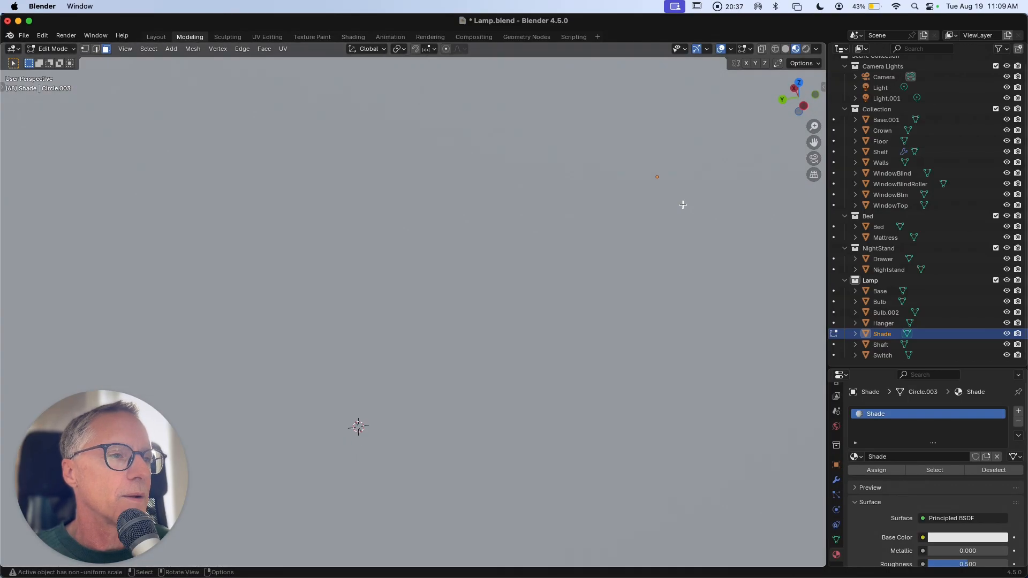
{"action": "scroll", "coordinate": [682, 204], "scroll_direction": "up", "scroll_amount": 5}
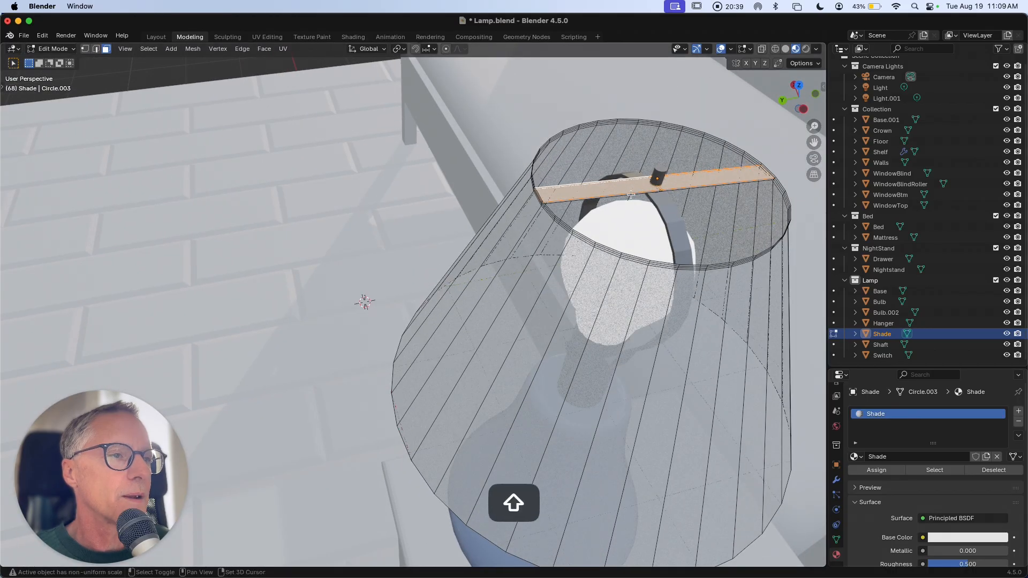
{"action": "left_click", "coordinate": [632, 197], "text": "shift"}
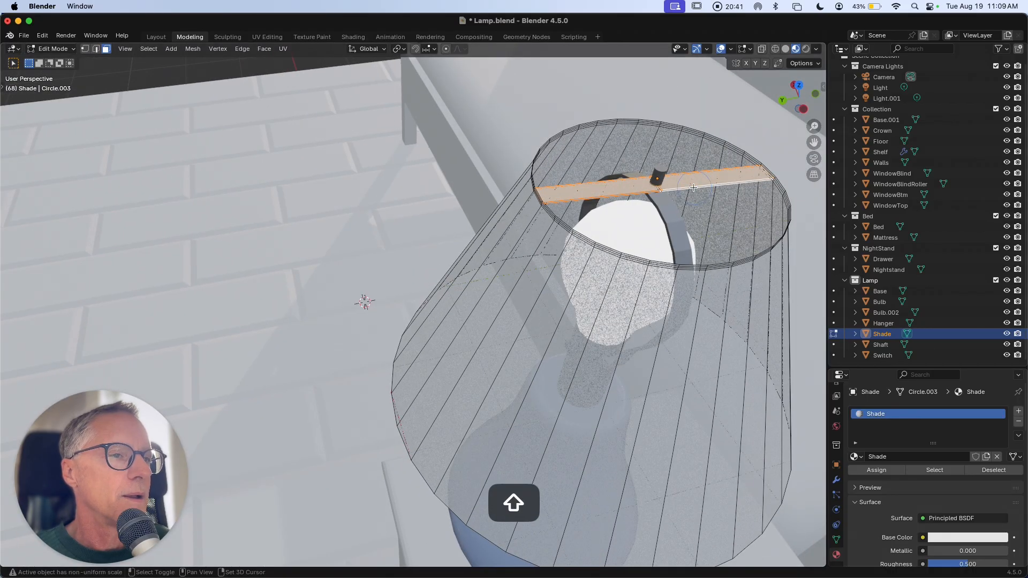
Add both underside faces of the shade's crossbar to the selection, reaching them from inside the shade.
{"action": "scroll", "coordinate": [691, 189], "scroll_direction": "down", "scroll_amount": 5}
{"action": "scroll", "coordinate": [687, 189], "scroll_direction": "down", "scroll_amount": 10}
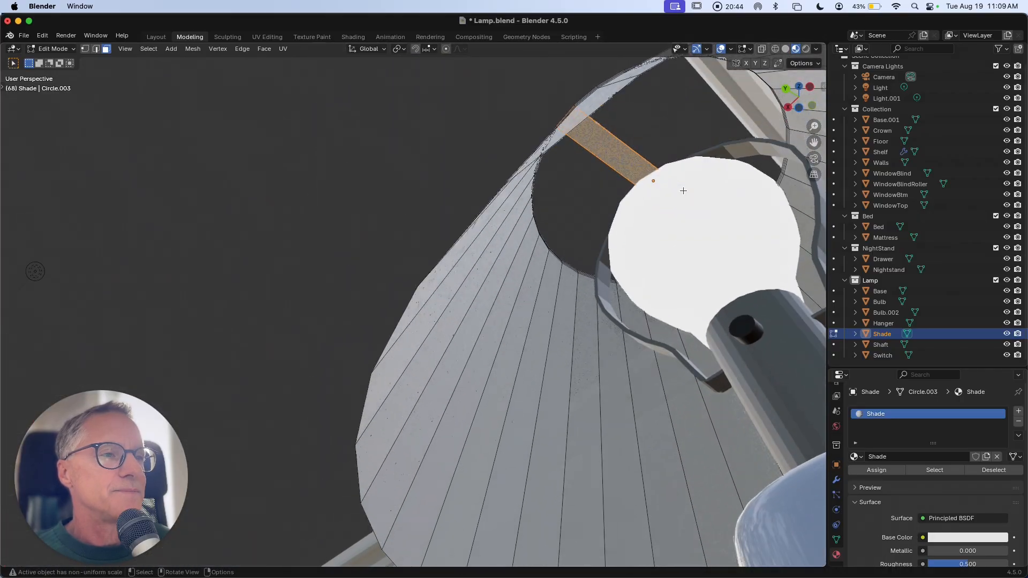
{"action": "left_click", "coordinate": [601, 150], "text": "shift"}
{"action": "scroll", "coordinate": [602, 150], "scroll_direction": "up", "scroll_amount": 5}
{"action": "scroll", "coordinate": [601, 150], "scroll_direction": "down", "scroll_amount": 10}
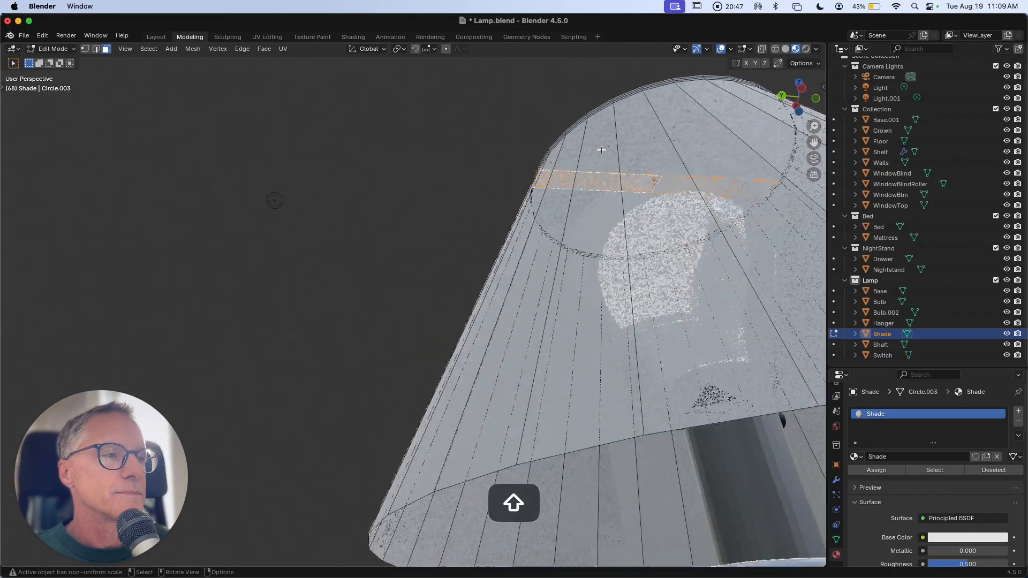
{"action": "left_click", "coordinate": [763, 156], "text": "shift"}
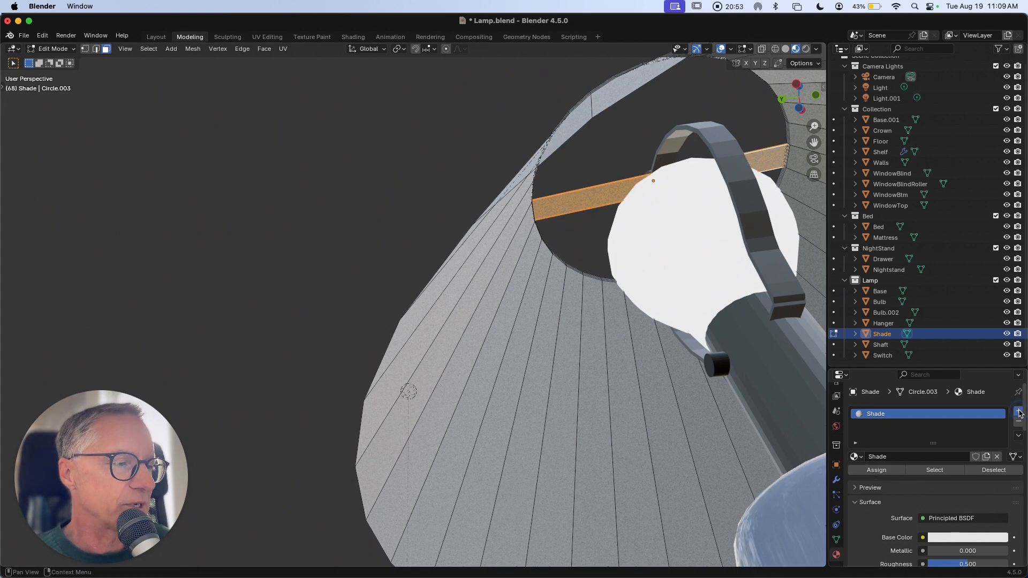
Add a second material slot with the existing Hanger material to the shade, assign it to the selected crossbar faces, and return to Object Mode.
{"action": "left_click", "coordinate": [1019, 412]}
{"action": "left_click", "coordinate": [859, 479]}
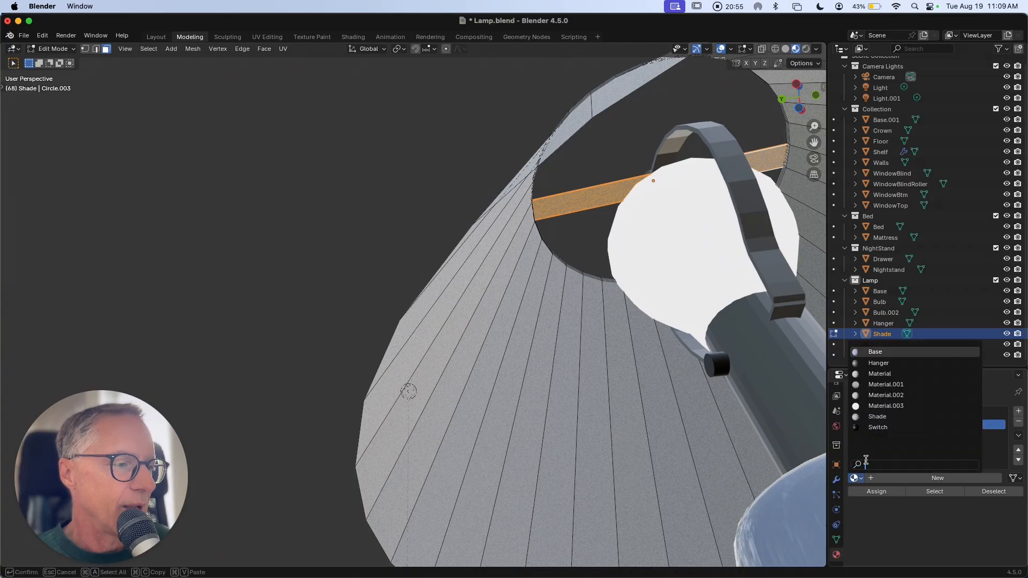
{"action": "left_click", "coordinate": [874, 365]}
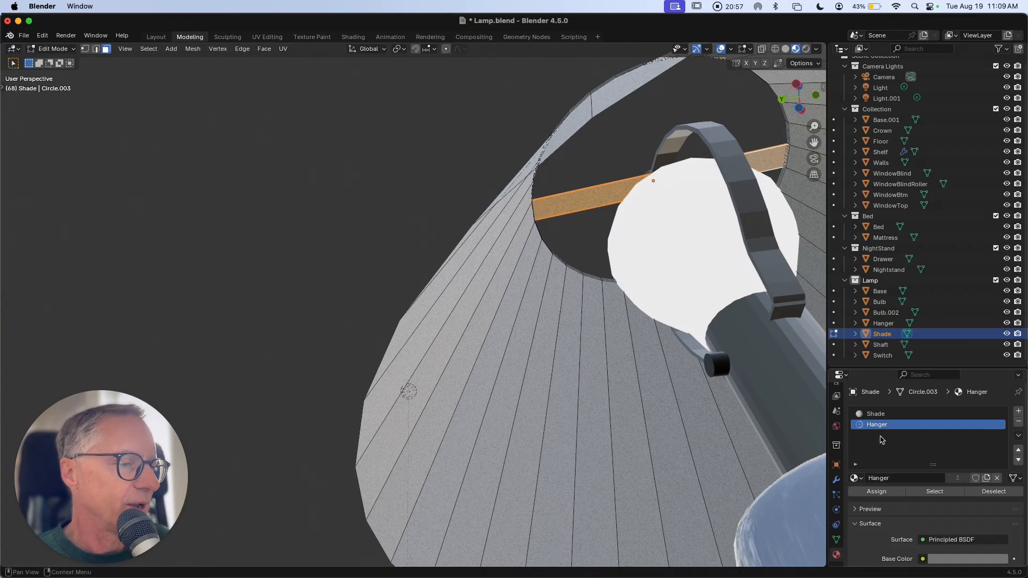
{"action": "left_click", "coordinate": [875, 490]}
{"action": "key", "text": "Tab"}
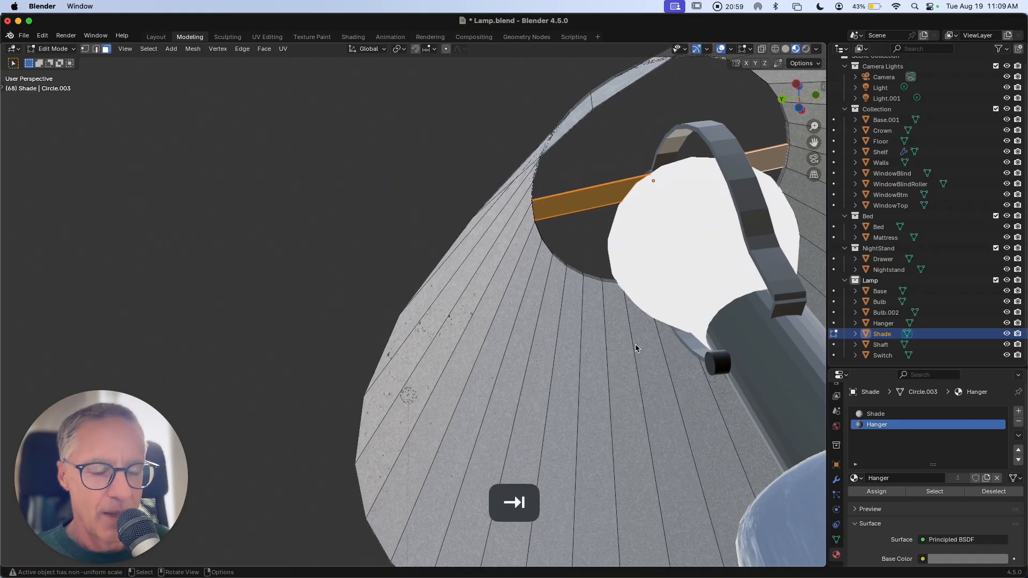
{"action": "left_click", "coordinate": [637, 286]}
Examine the shade and its crossbar from outside and above the lamp.
{"action": "scroll", "coordinate": [615, 309], "scroll_direction": "up", "scroll_amount": 5}
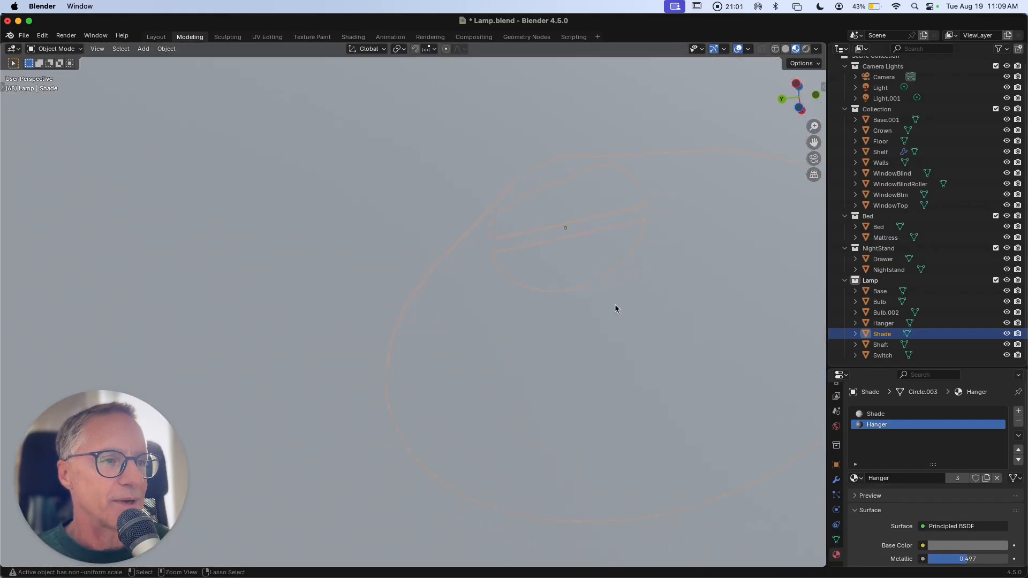
{"action": "scroll", "coordinate": [615, 308], "scroll_direction": "up", "scroll_amount": 4}
{"action": "scroll", "coordinate": [615, 308], "scroll_direction": "down", "scroll_amount": 2, "text": "ctrl"}
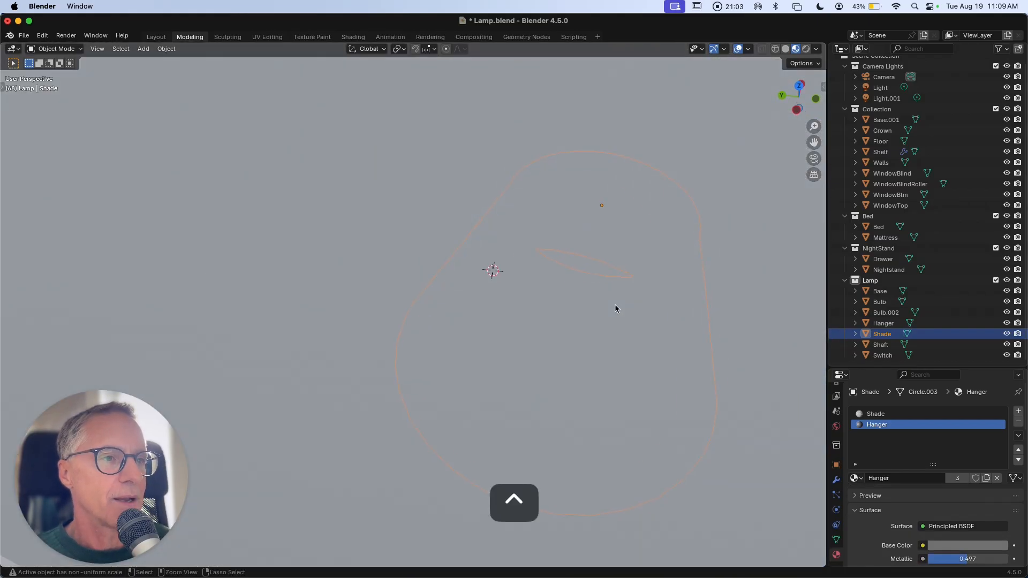
{"action": "scroll", "coordinate": [615, 309], "scroll_direction": "left", "scroll_amount": 6}
{"action": "scroll", "coordinate": [615, 308], "scroll_direction": "up", "scroll_amount": 5}
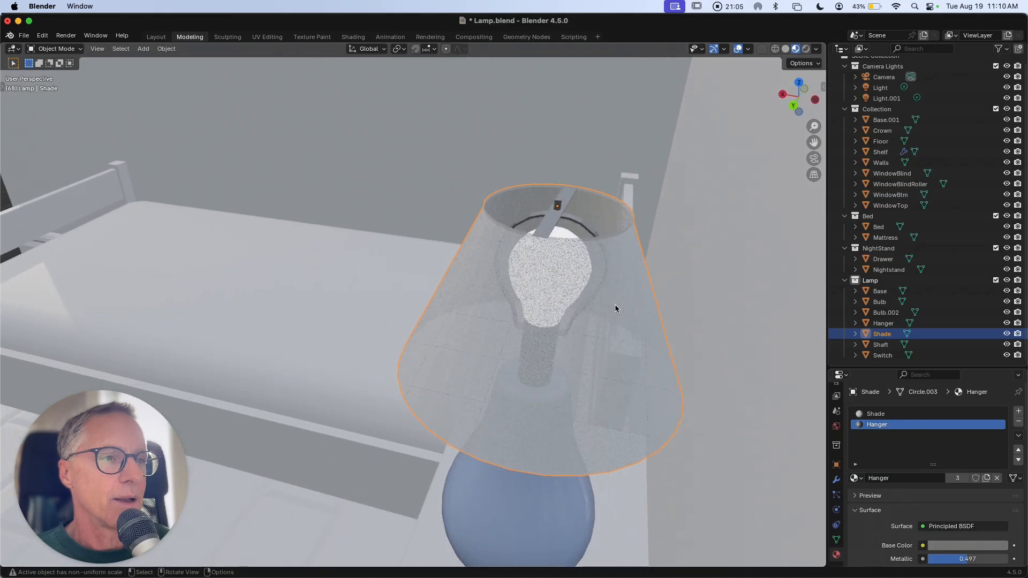
{"action": "scroll", "coordinate": [615, 309], "scroll_direction": "down", "scroll_amount": 3, "text": "ctrl"}
{"action": "scroll", "coordinate": [581, 297], "scroll_direction": "down", "scroll_amount": 5}
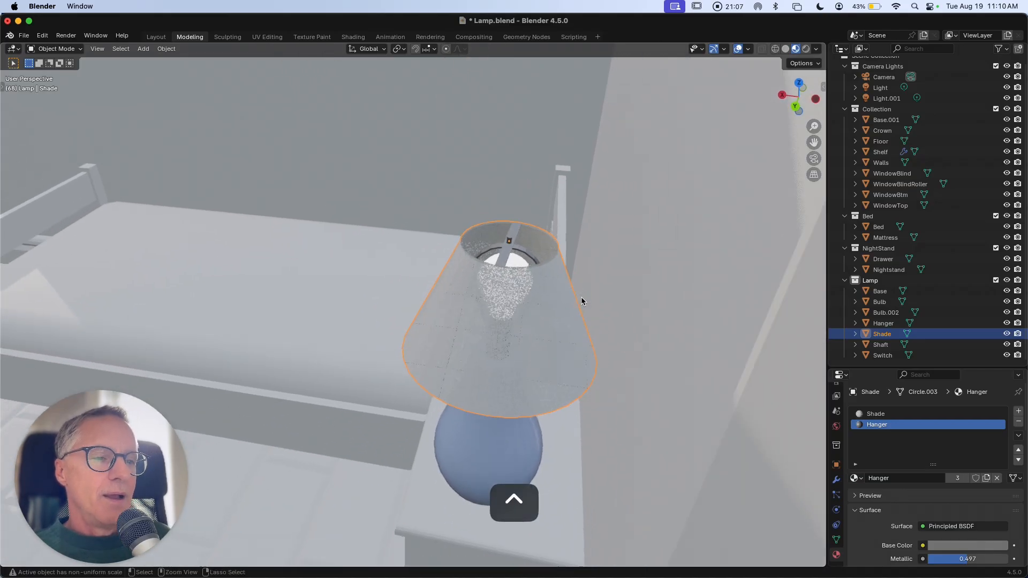
Shorten the lamp's base by scaling it to about 0.71 along Z, and shrink it uniformly to about 0.94.
{"action": "scroll", "coordinate": [580, 297], "scroll_direction": "down", "scroll_amount": 5, "text": "ctrl"}
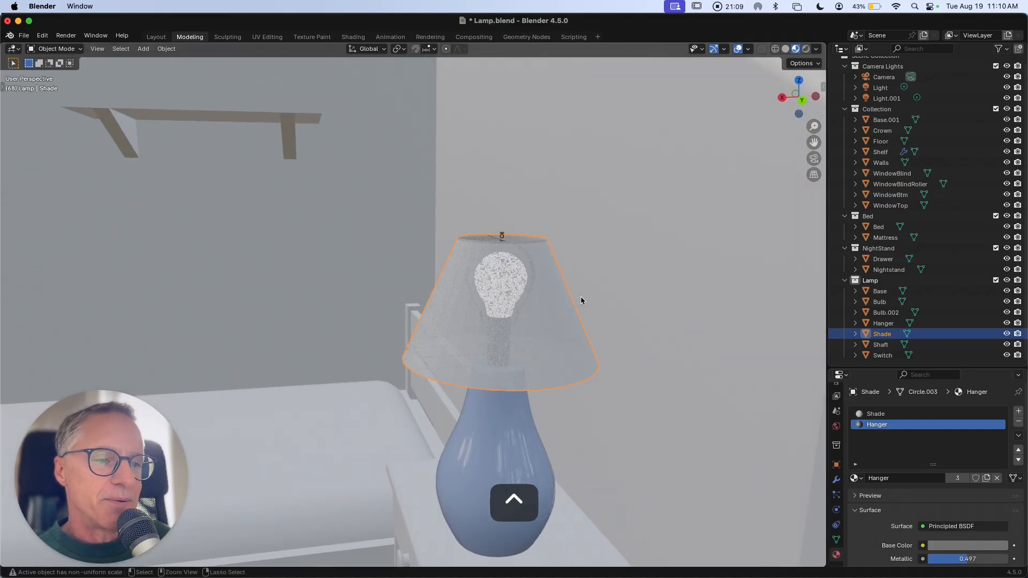
{"action": "scroll", "coordinate": [581, 297], "scroll_direction": "down", "scroll_amount": 3}
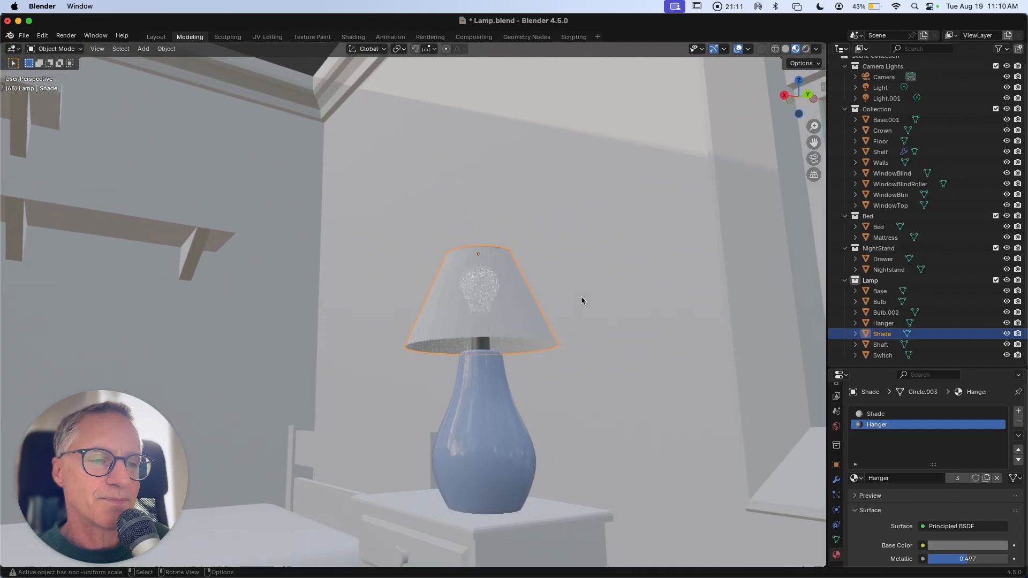
{"action": "scroll", "coordinate": [580, 297], "scroll_direction": "up", "scroll_amount": 3}
{"action": "scroll", "coordinate": [581, 296], "scroll_direction": "down", "scroll_amount": 4, "text": "ctrl"}
{"action": "scroll", "coordinate": [581, 296], "scroll_direction": "down", "scroll_amount": 3, "text": "ctrl"}
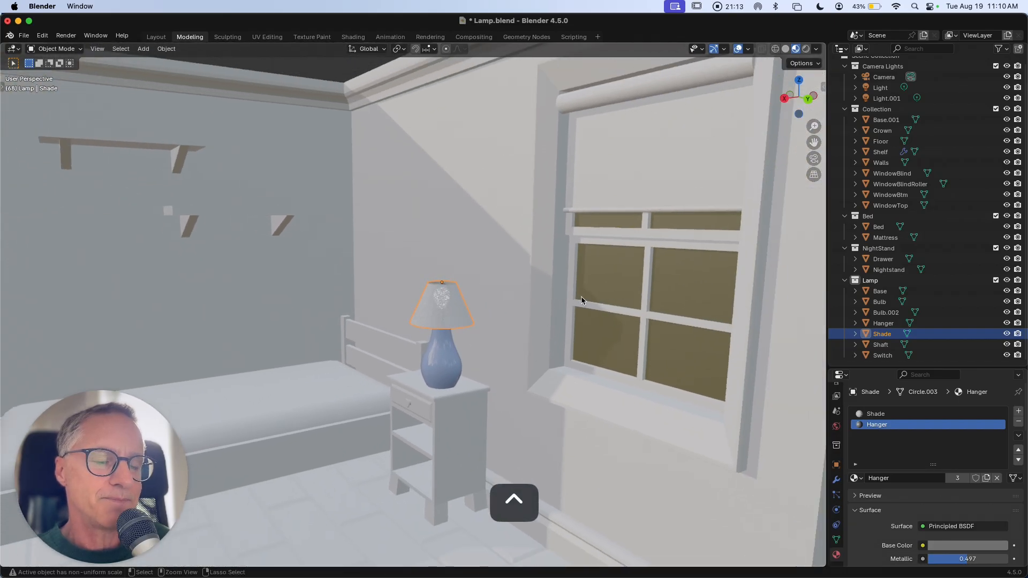
{"action": "left_click", "coordinate": [446, 374]}
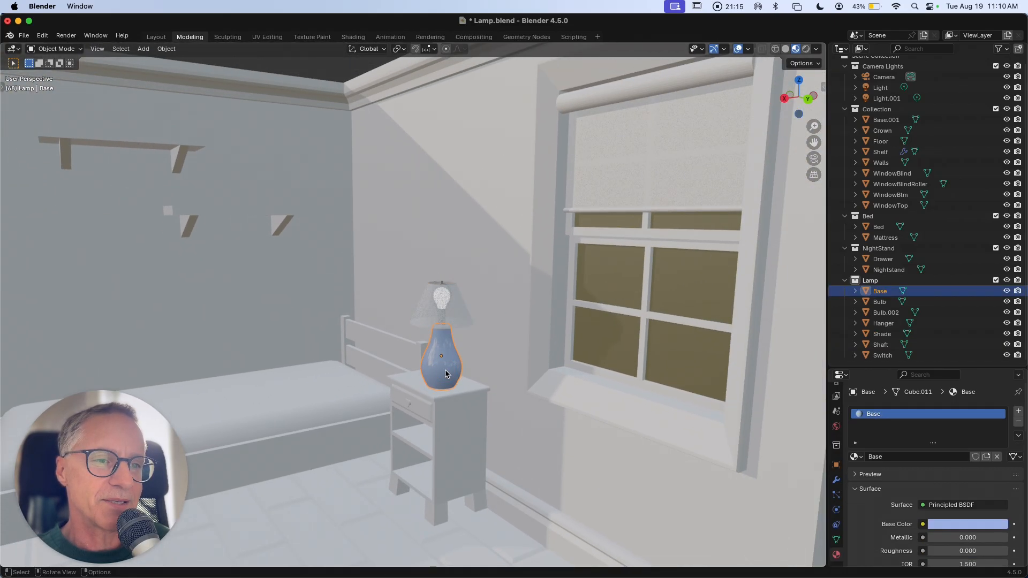
{"action": "key", "text": "s"}
{"action": "key", "text": "z"}
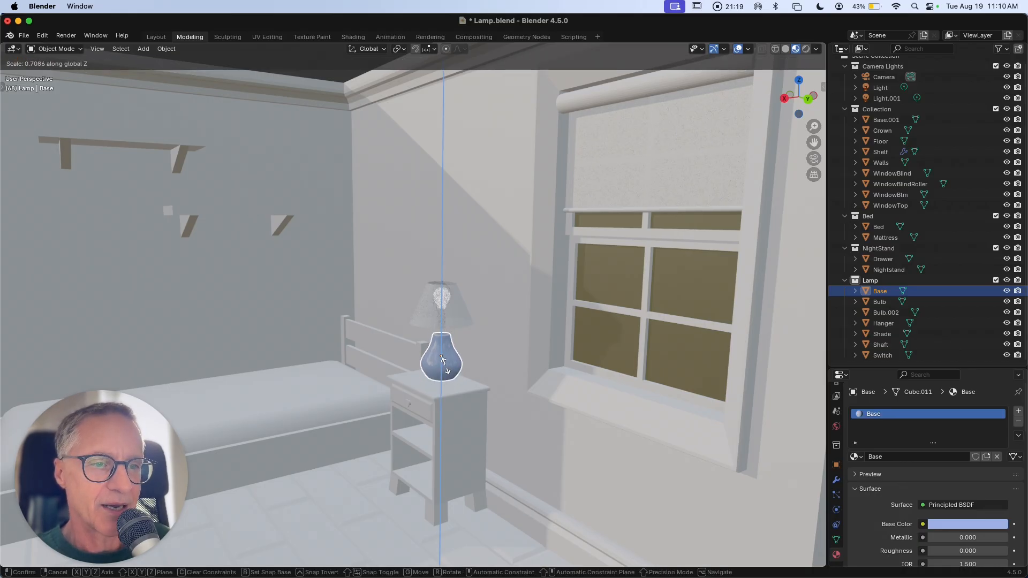
{"action": "left_click", "coordinate": [447, 369]}
{"action": "key", "text": "s"}
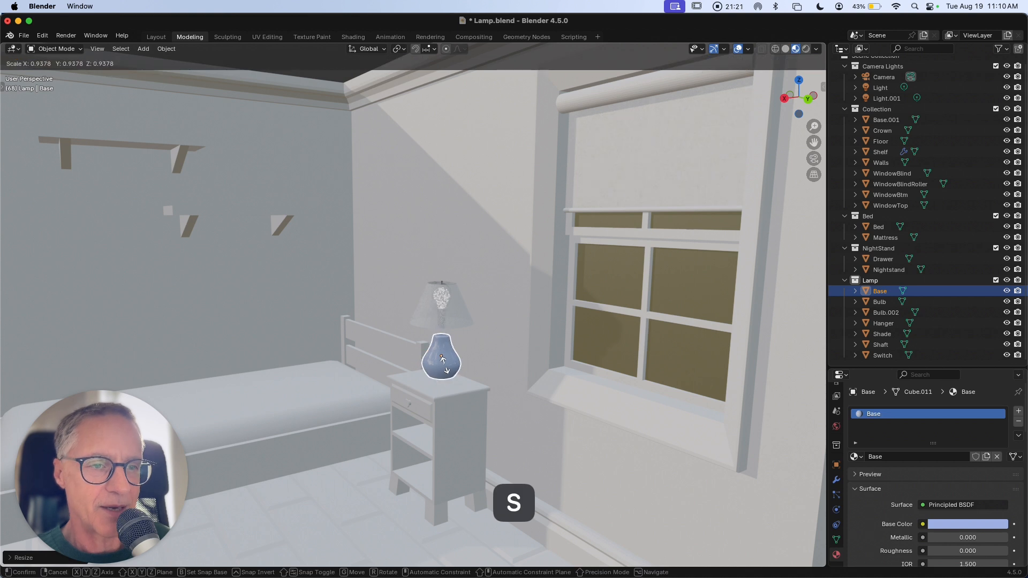
{"action": "left_click", "coordinate": [442, 357]}
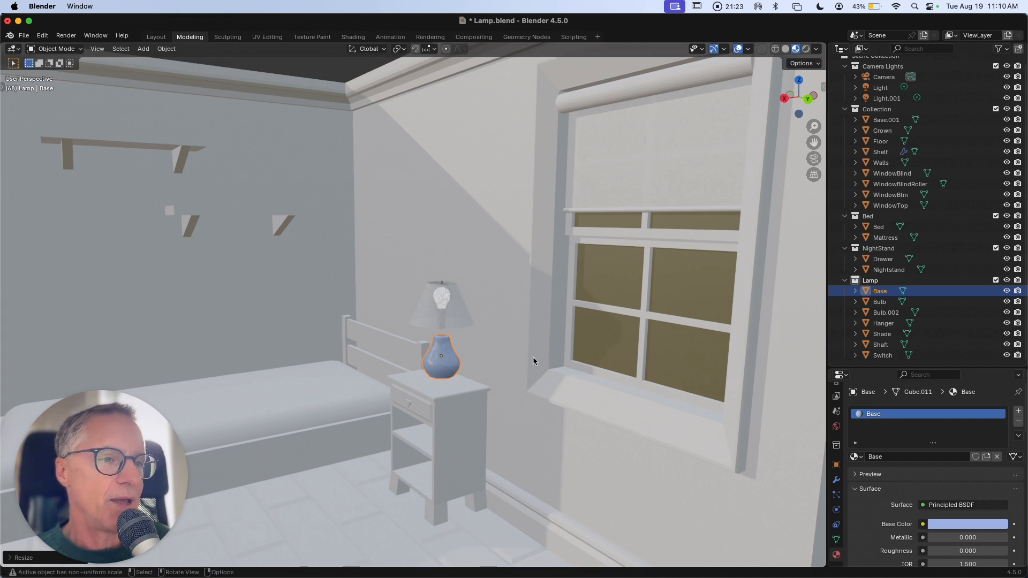
Raise the lamp's base about 2.2" along Z so its neck meets the underside of the shade.
{"action": "scroll", "coordinate": [898, 287], "scroll_direction": "up", "scroll_amount": 1}
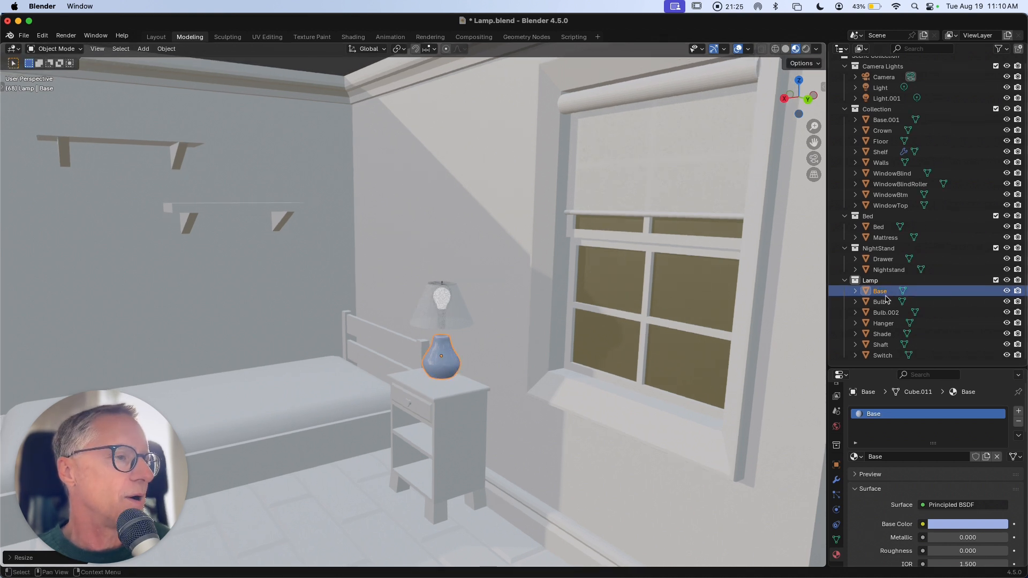
{"action": "key", "text": "g"}
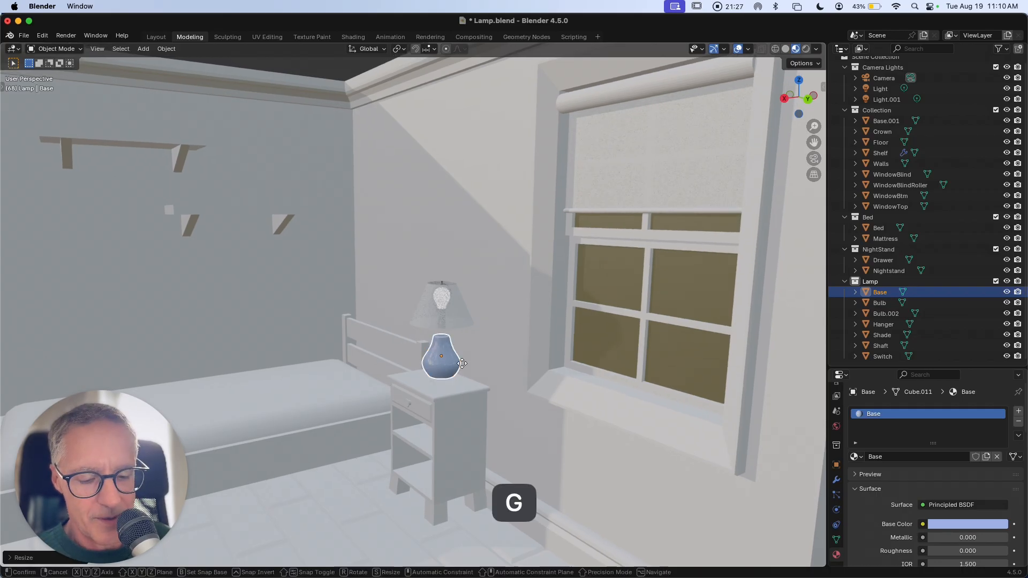
{"action": "key", "text": "z"}
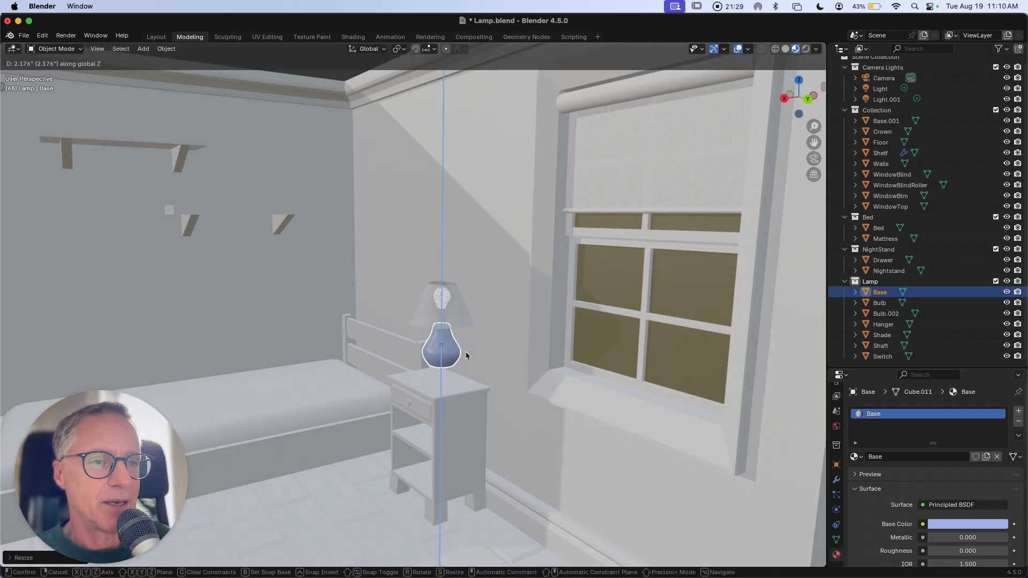
{"action": "left_click", "coordinate": [465, 353]}
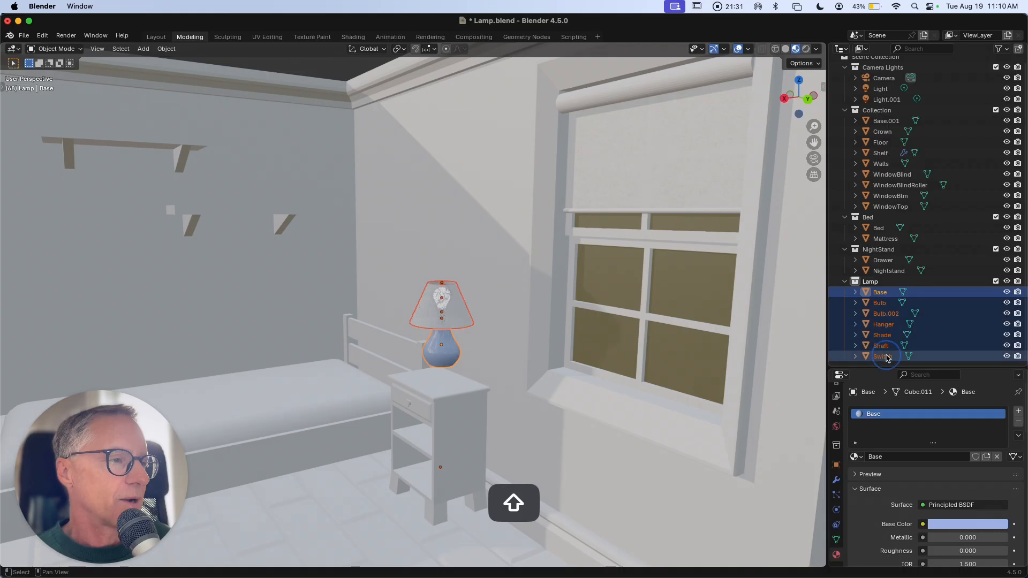
Select all the lamp's parts, lower them together about 4.2" along Z onto the nightstand top, and clear the selection.
{"action": "middle_click_drag", "start_coordinate": [437, 321], "coordinate": [436, 314]}
{"action": "key", "text": "g"}
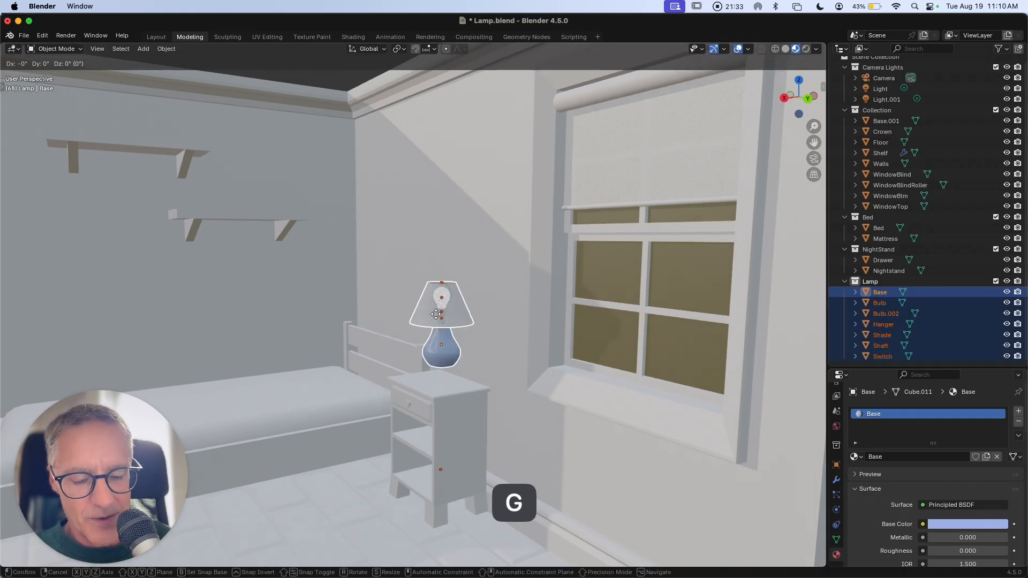
{"action": "key", "text": "z"}
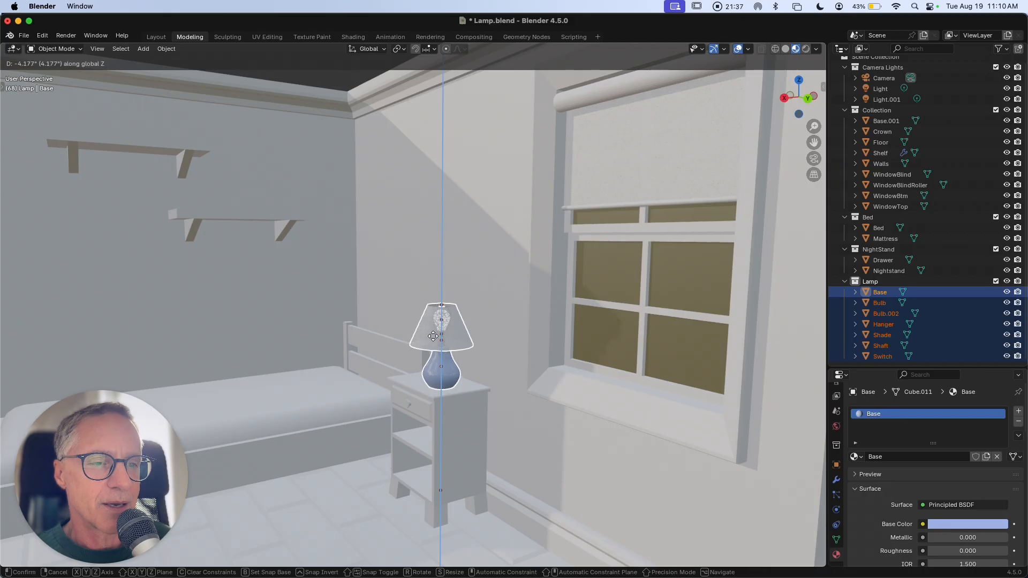
{"action": "left_click", "coordinate": [433, 336]}
{"action": "middle_click_drag", "start_coordinate": [433, 336], "coordinate": [592, 361]}
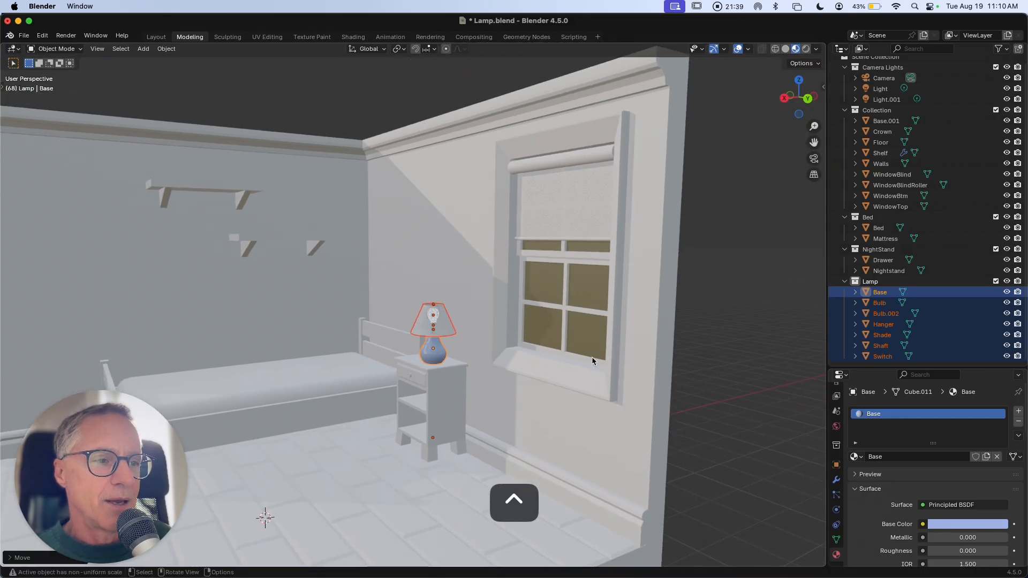
{"action": "left_click", "coordinate": [718, 385]}
{"action": "scroll", "coordinate": [603, 368], "scroll_direction": "left", "scroll_amount": 5}
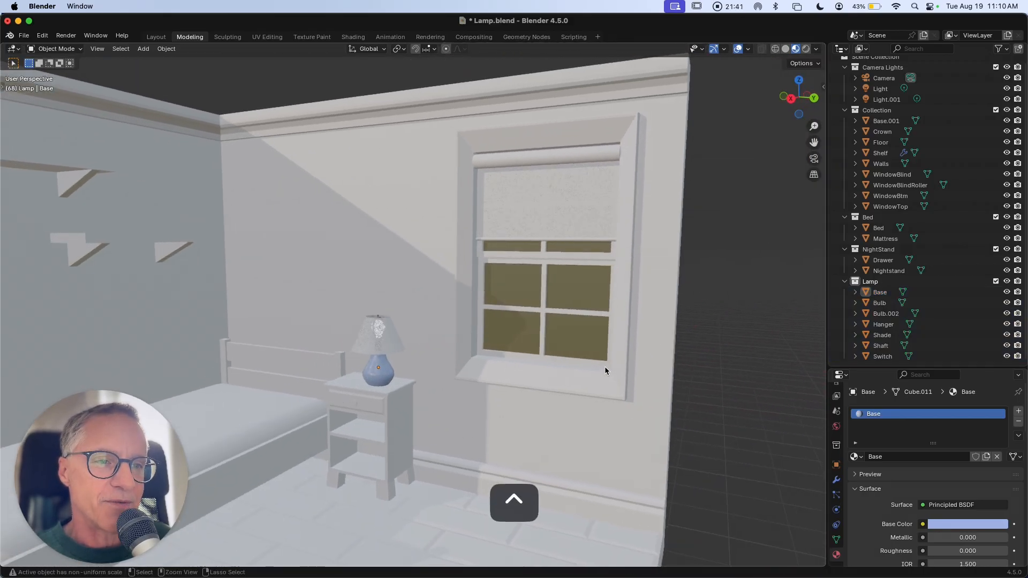
{"action": "scroll", "coordinate": [603, 368], "scroll_direction": "down", "scroll_amount": 3, "text": "ctrl"}
{"action": "scroll", "coordinate": [597, 361], "scroll_direction": "left", "scroll_amount": 5, "text": "shift"}
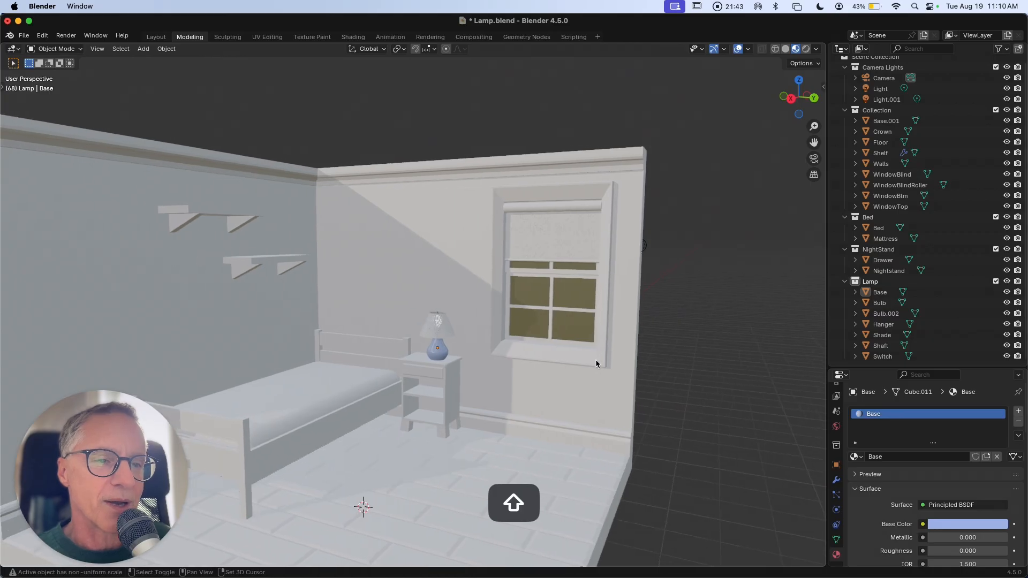
{"action": "scroll", "coordinate": [596, 359], "scroll_direction": "right", "scroll_amount": 2}
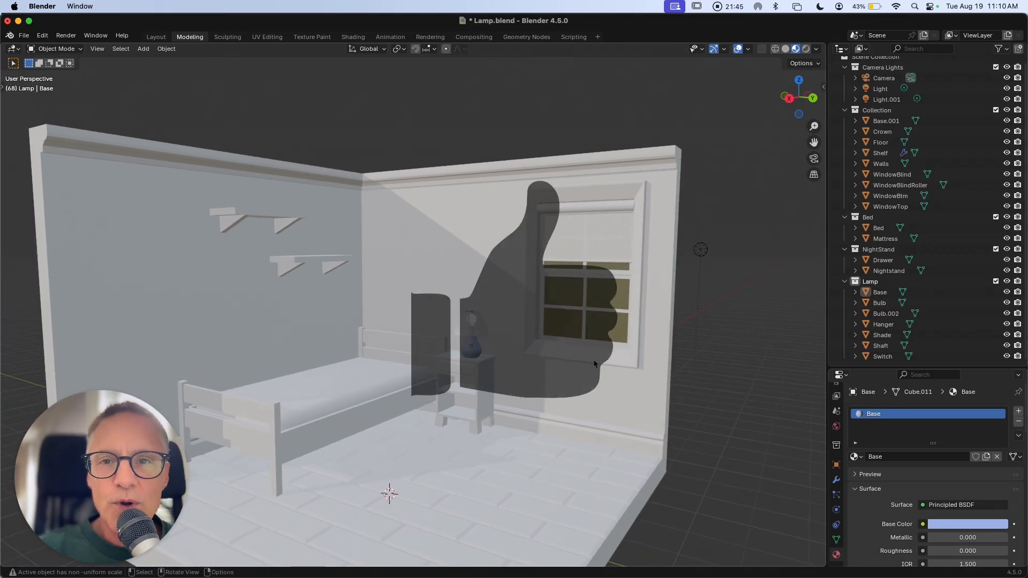